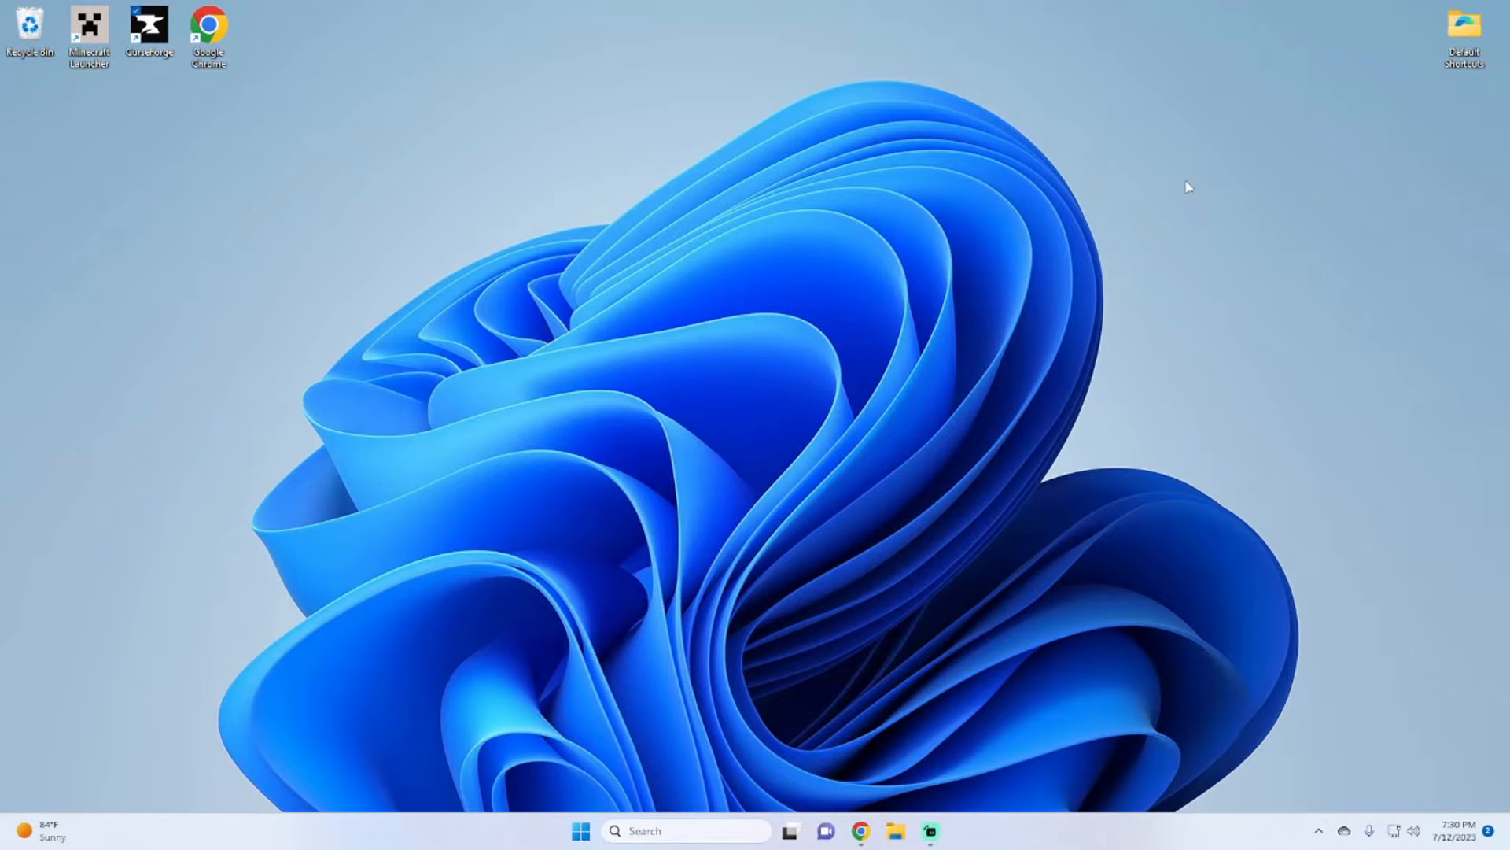
Step: Open CurseForge, download the StoneBlock server pack, and open the downloaded stoneblock_1.0.37-server.zip
double_click(161, 42)
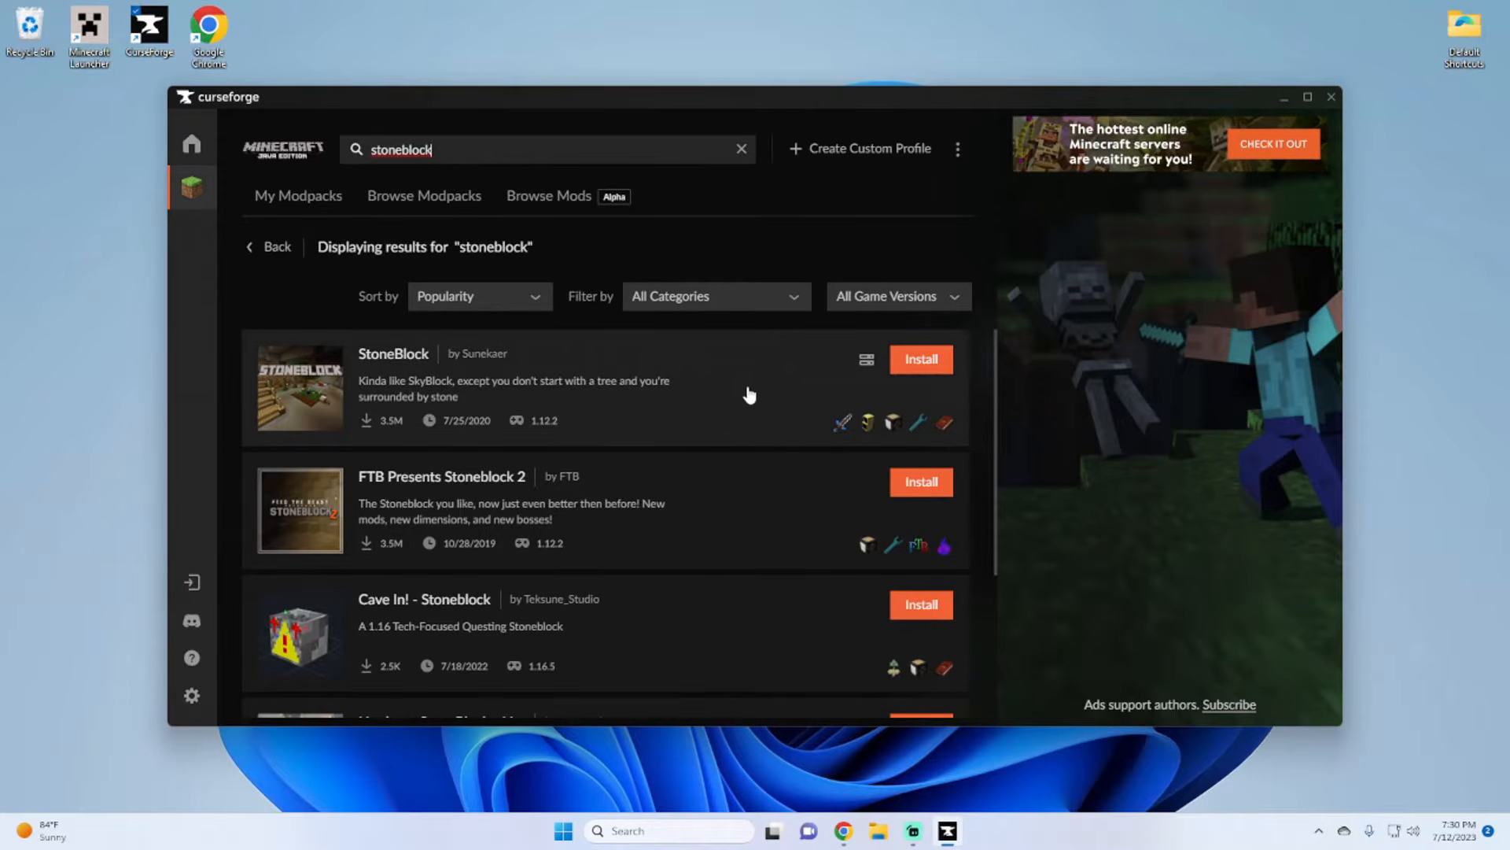
left_click(868, 362)
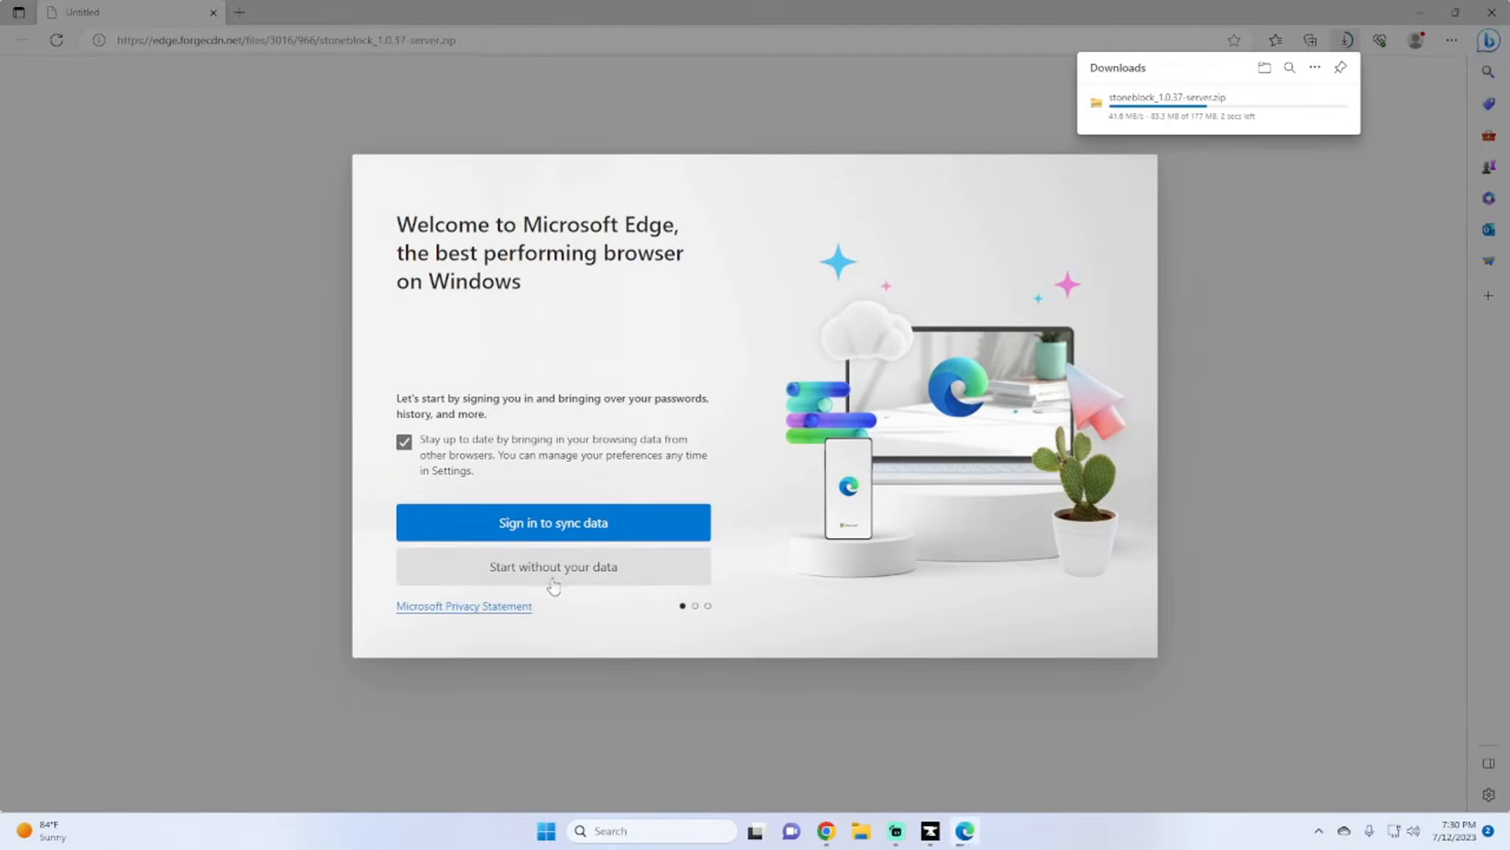
left_click(554, 568)
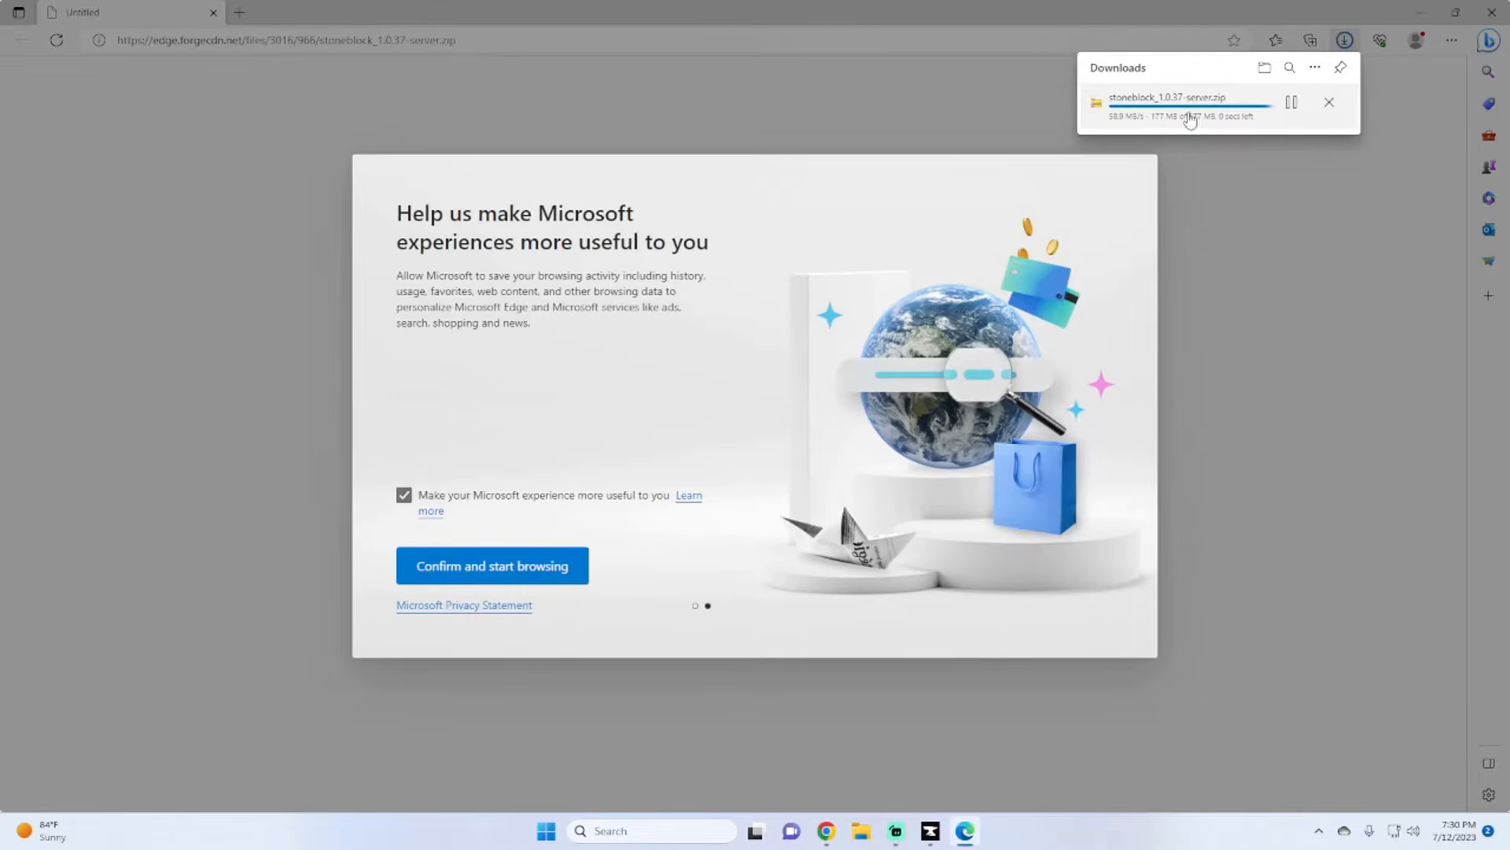
left_click(1151, 101)
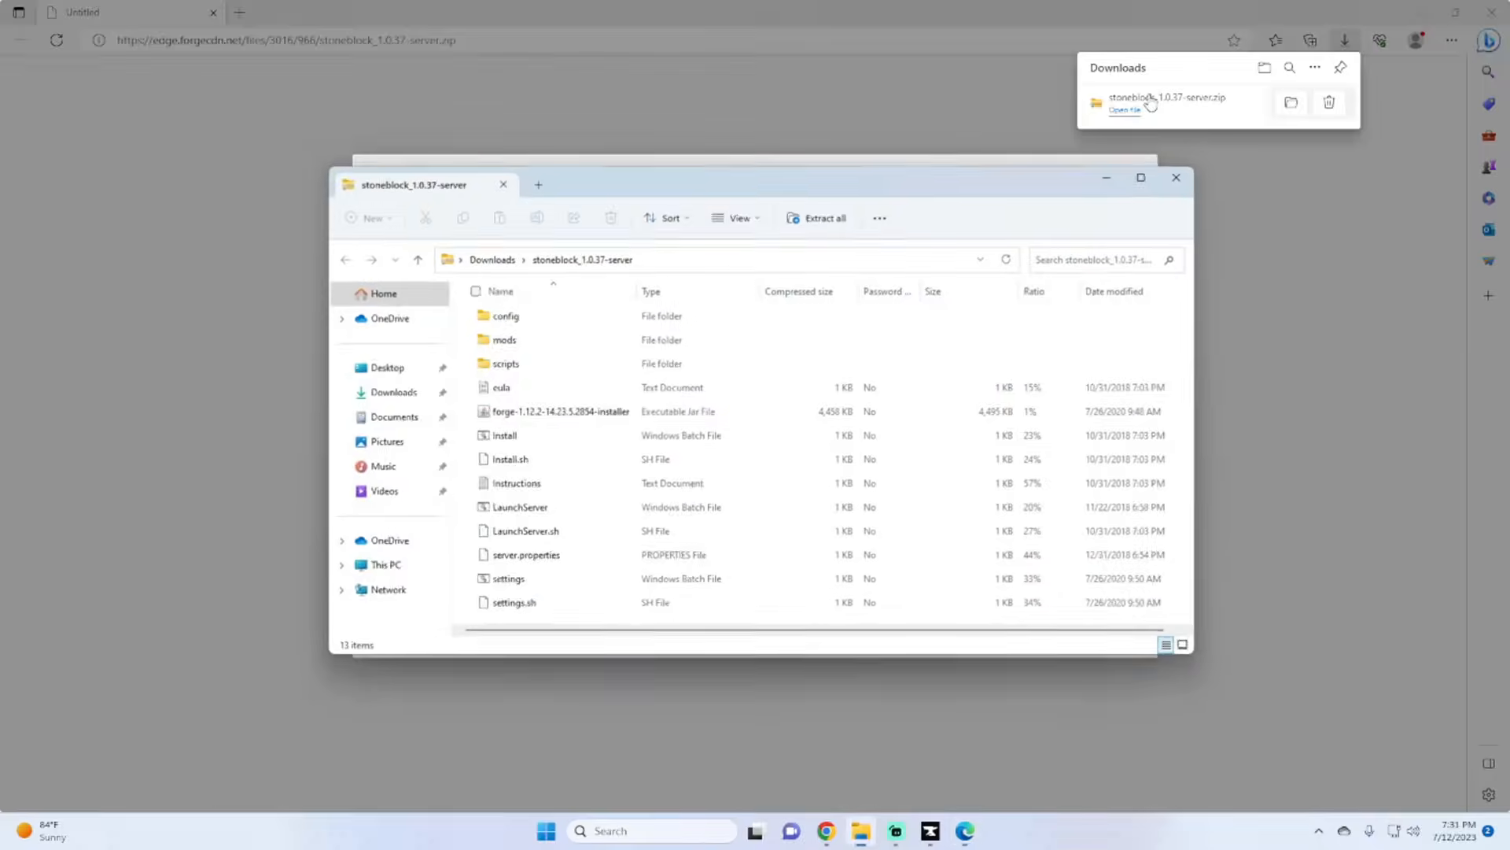
Step: Finish the Microsoft Edge first-run setup and close the browser
left_click(1407, 11)
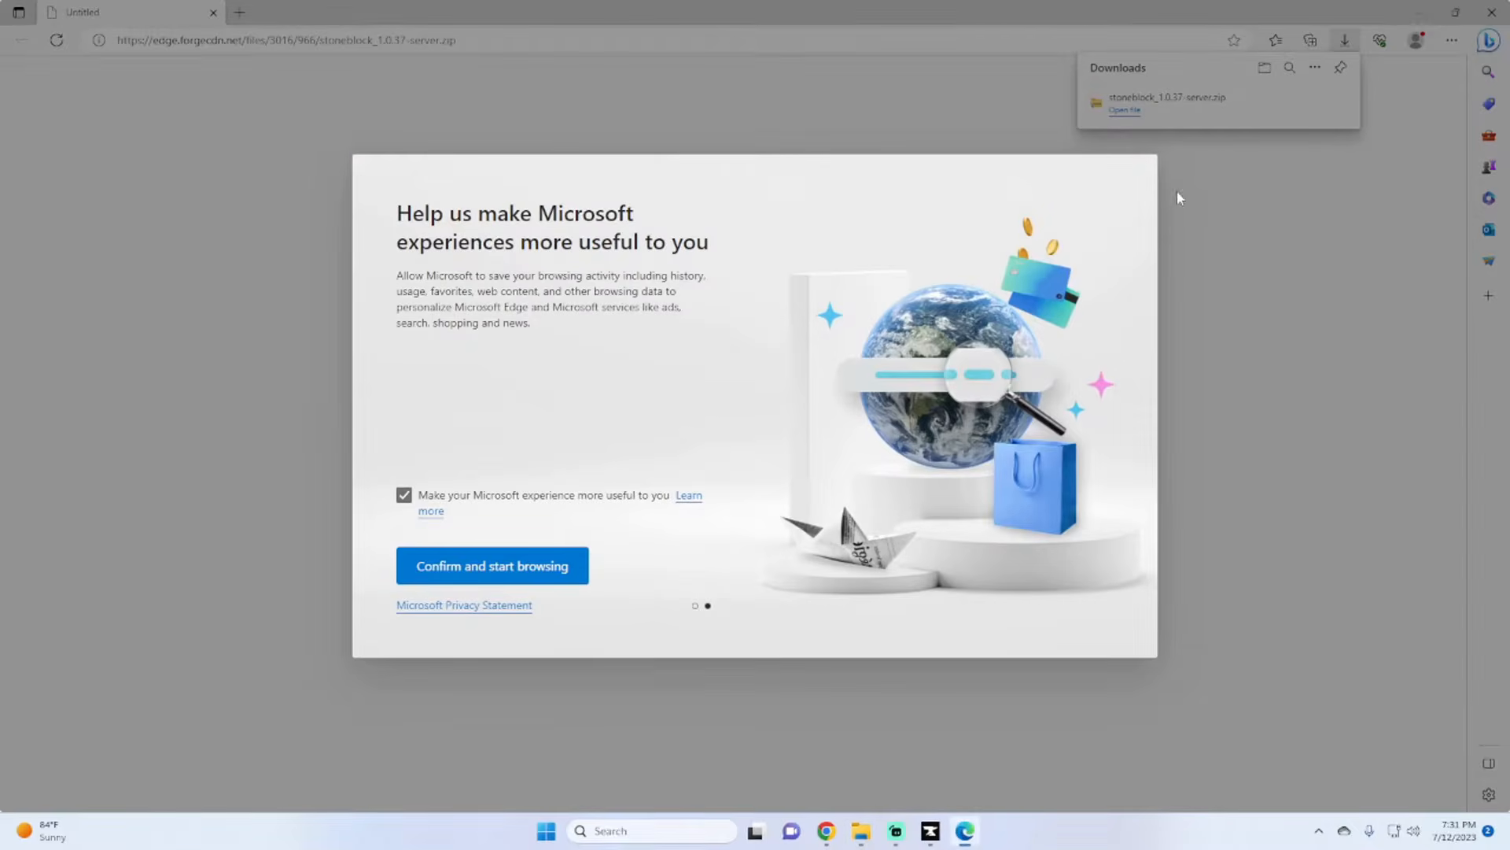
left_click(490, 576)
left_click(1492, 12)
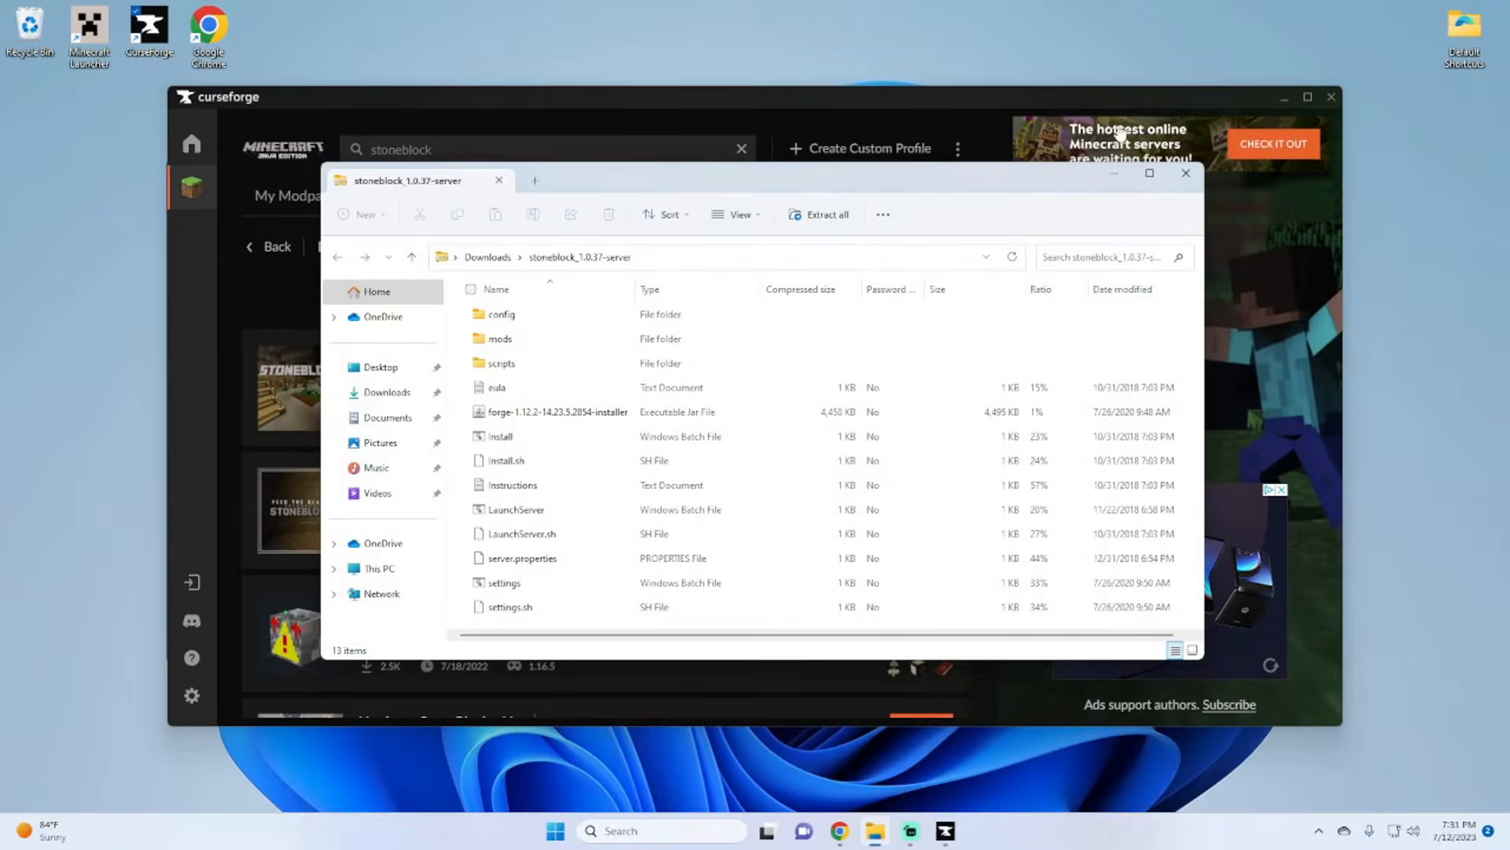
Step: Create a folder named Server on the desktop and copy all files from the StoneBlock server archive into it
right_click(347, 55)
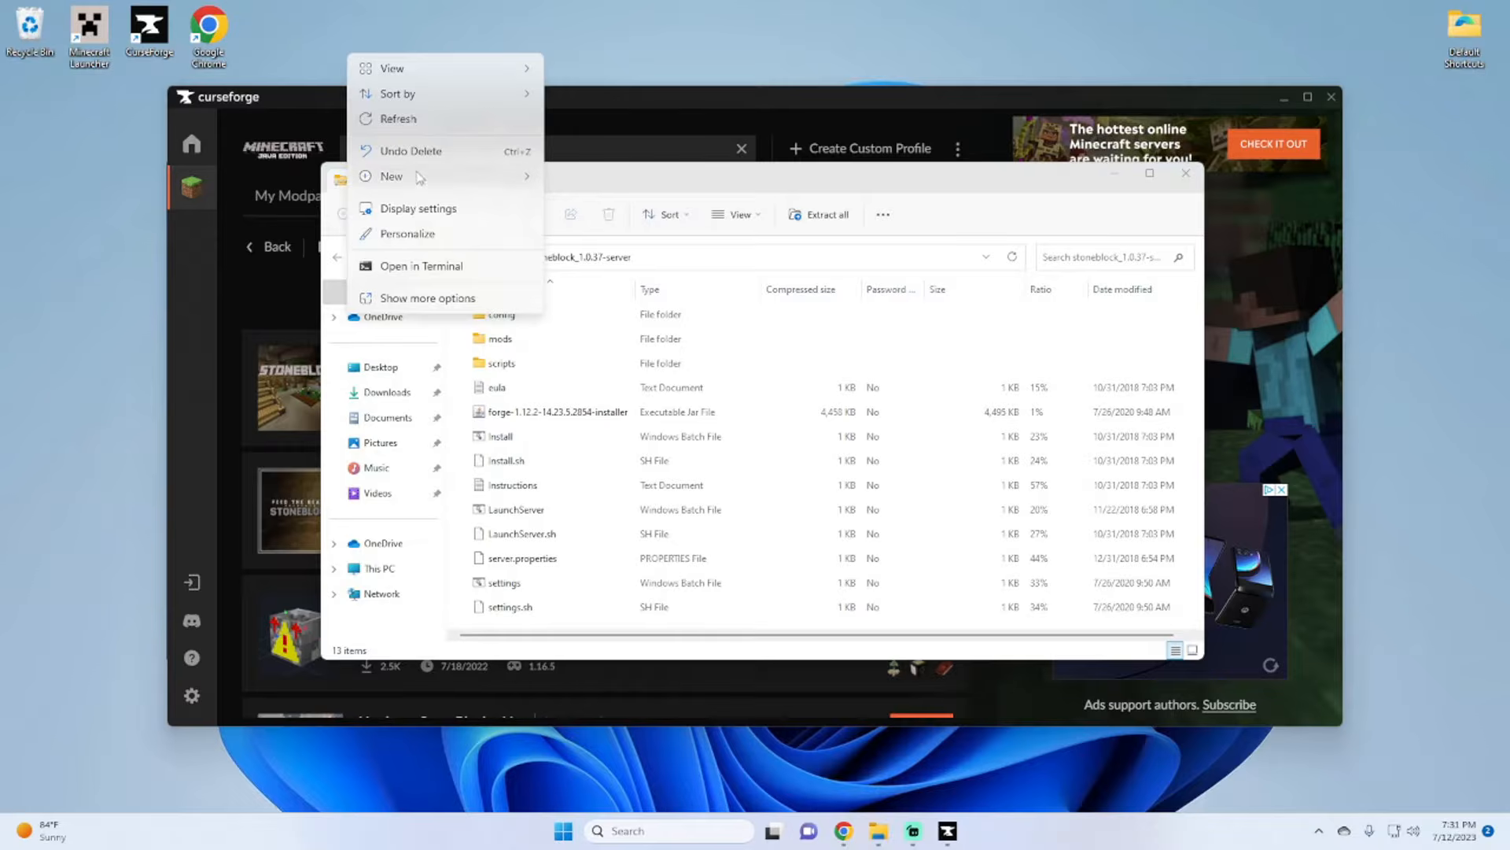
left_click(617, 181)
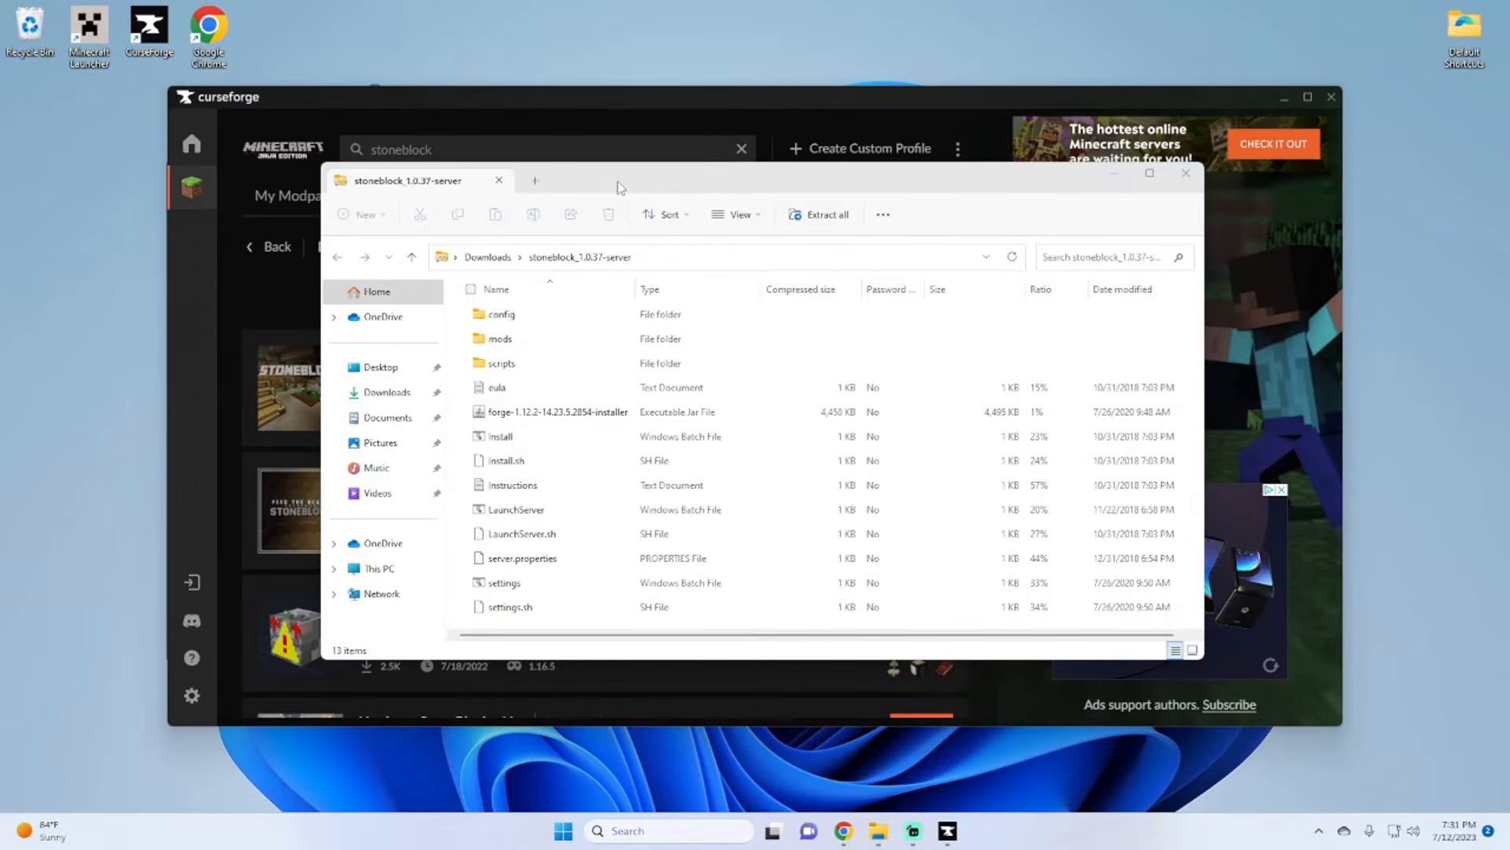
left_click_drag(673, 124, 775, 531)
left_click(701, 381)
key("ctrl+a")
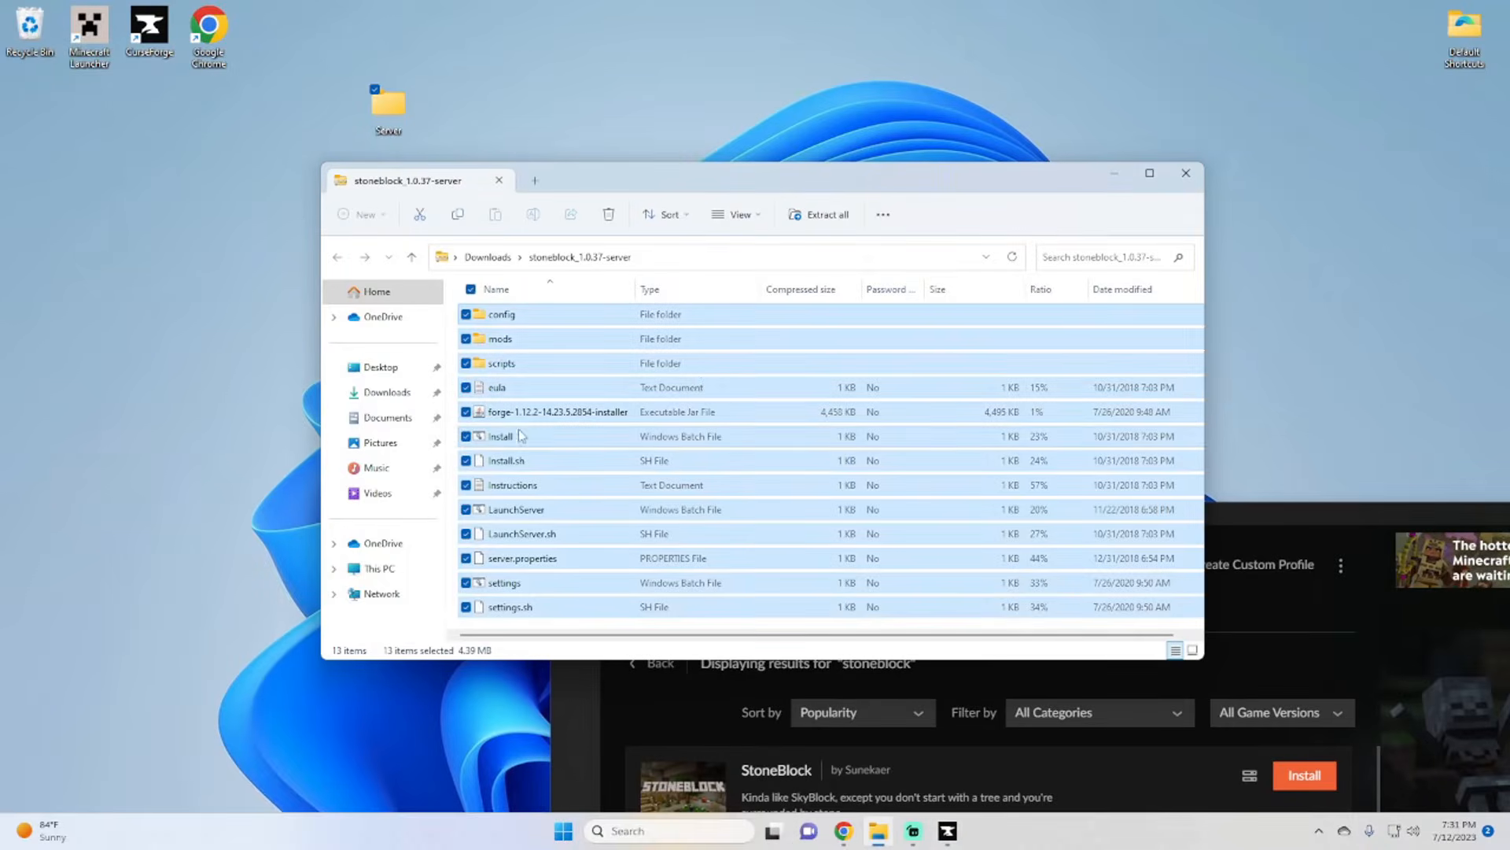
left_click_drag(438, 182, 388, 111)
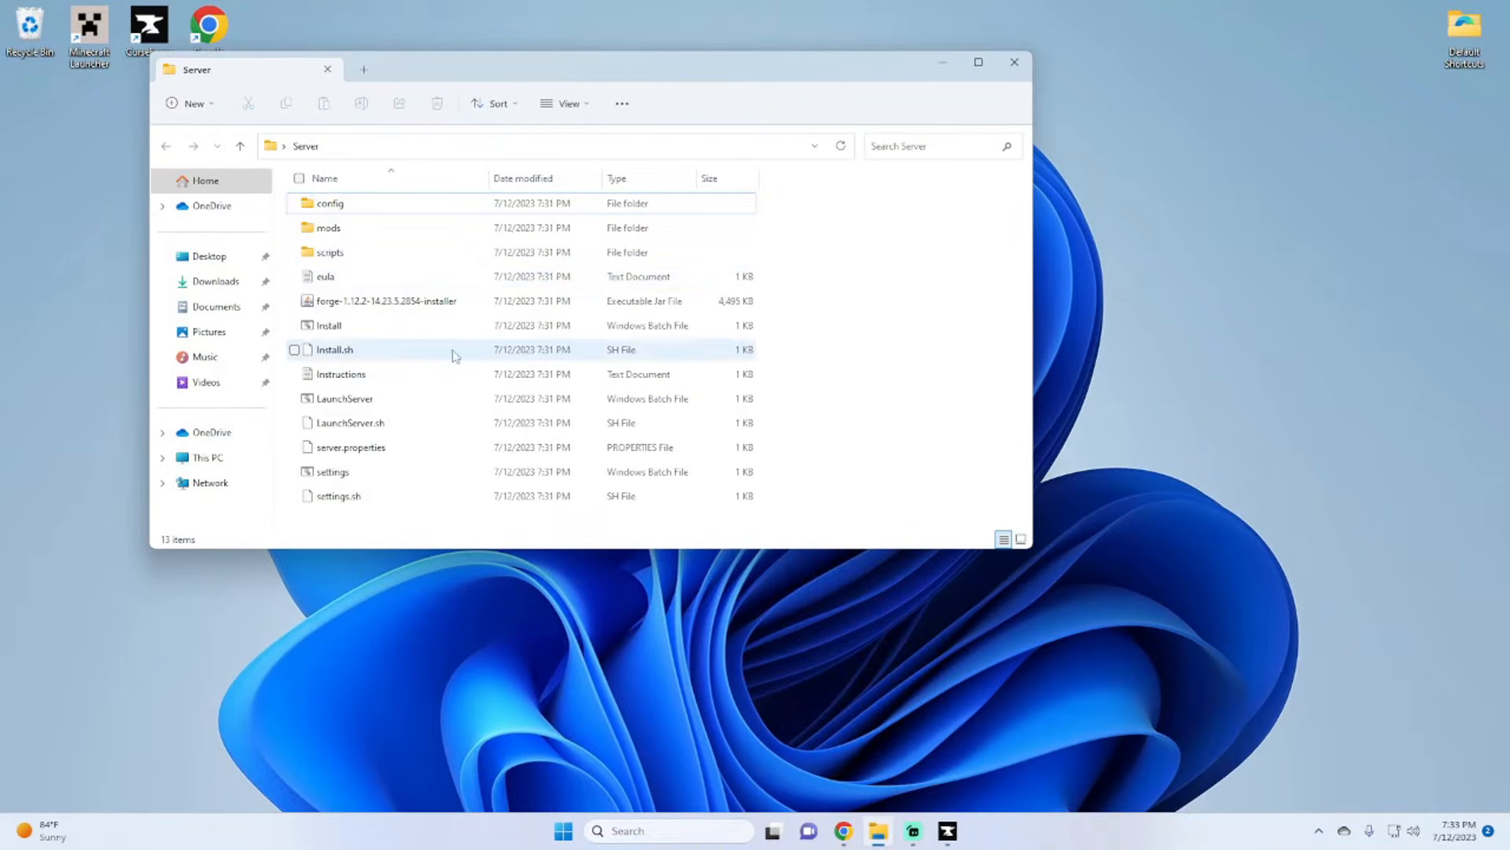
Step: Run the Install batch file in the Server folder, and open forge-1.12.2-14.23.5.2854-installer with Java as the permanent app for .jar files
double_click(340, 333)
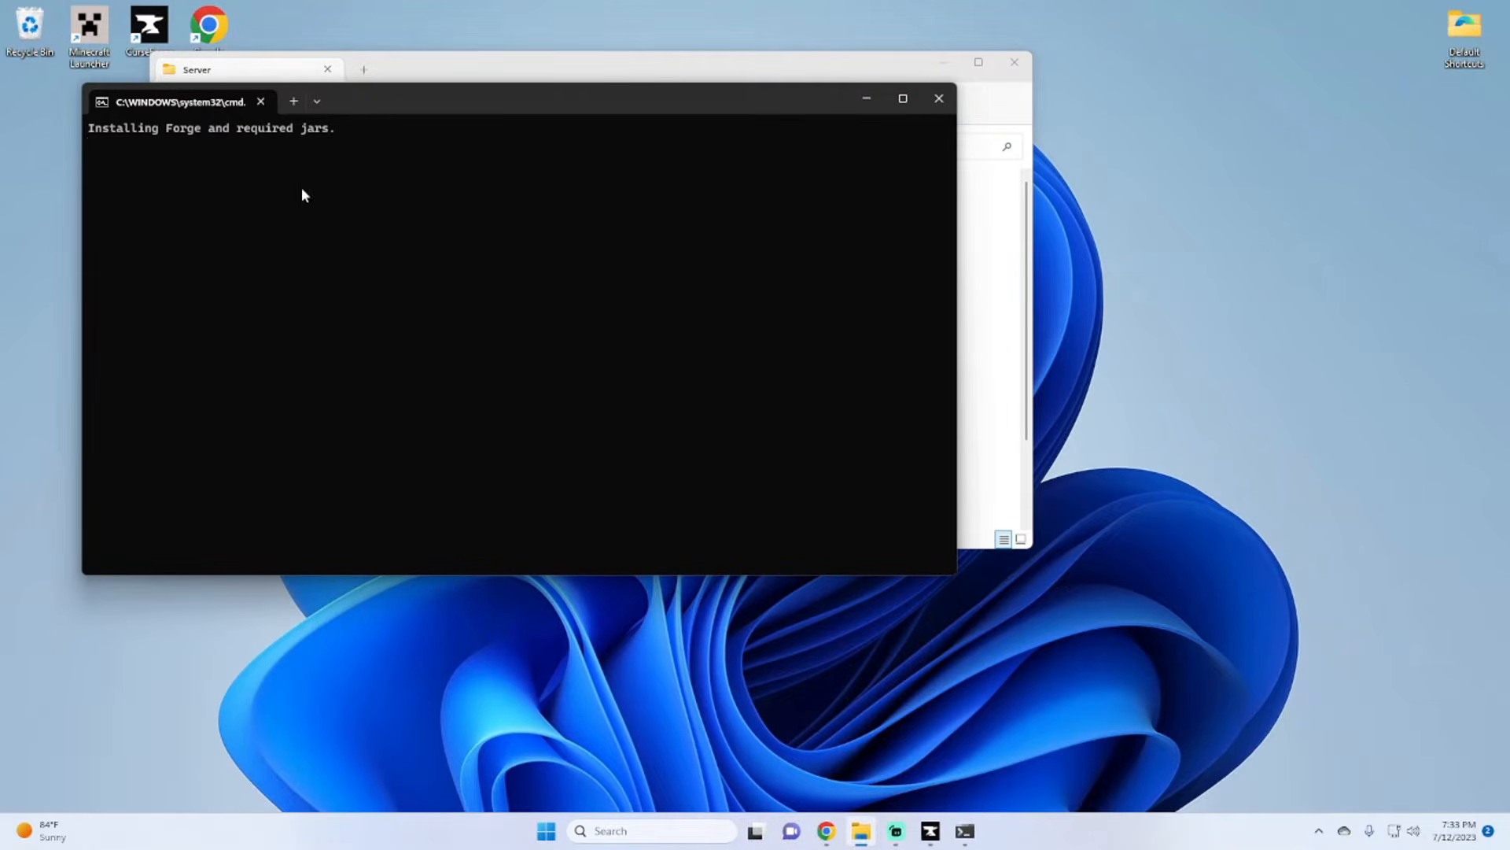
left_click_drag(423, 100, 1055, 134)
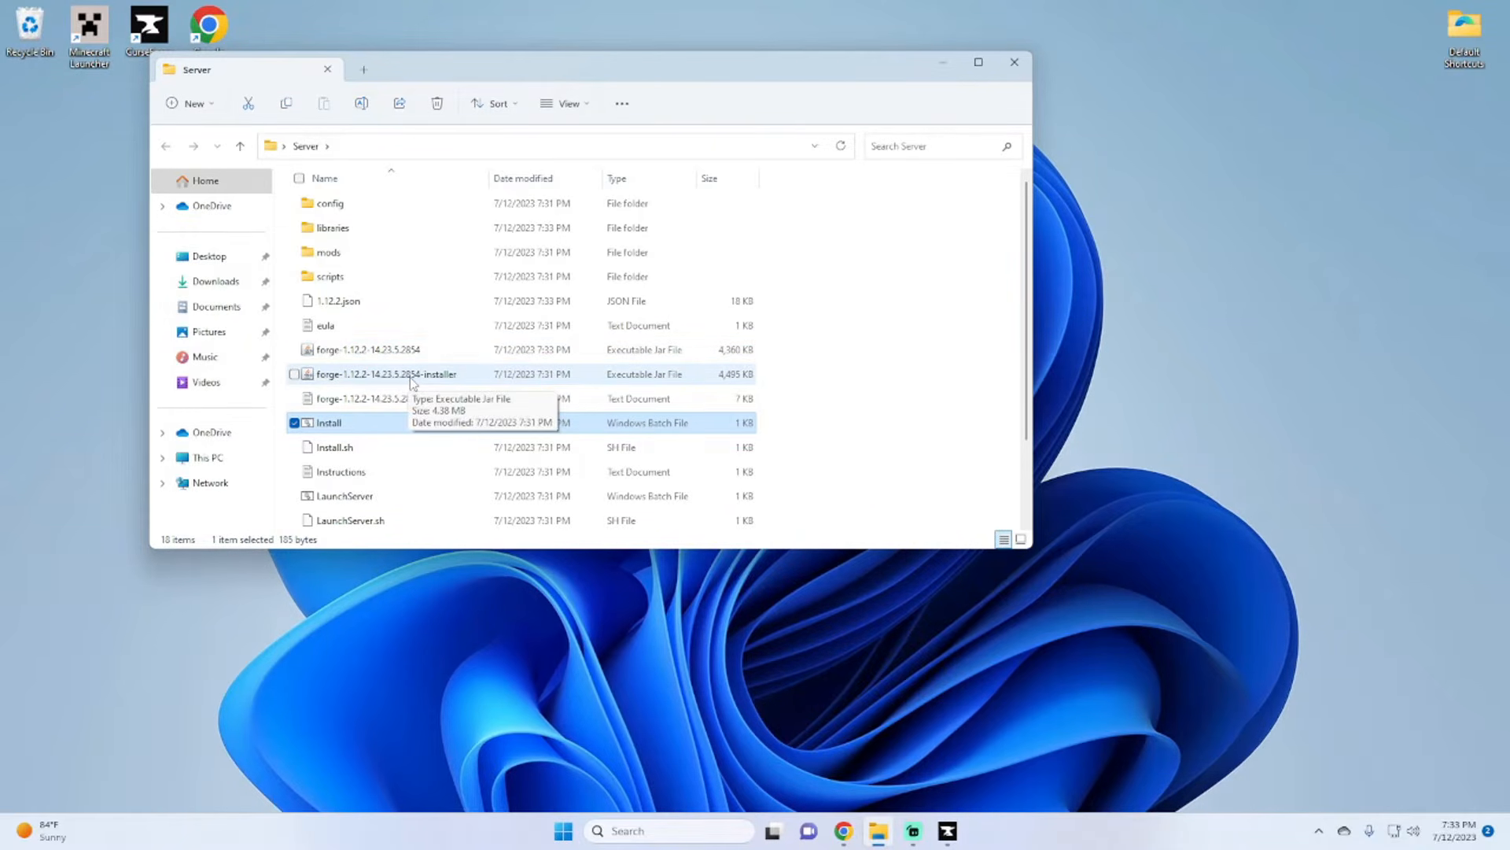
double_click(444, 376)
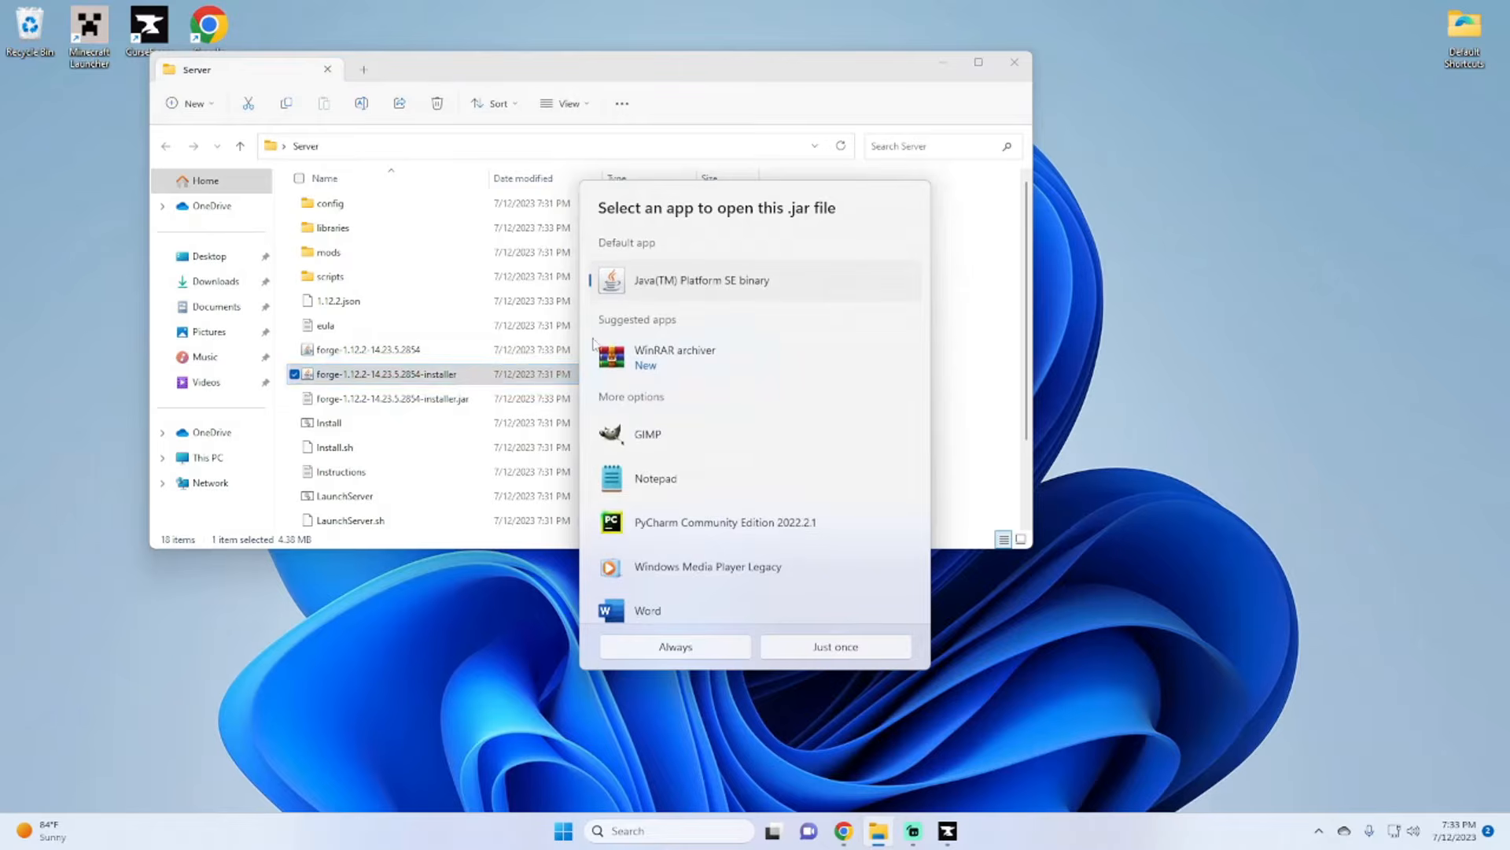
left_click(692, 648)
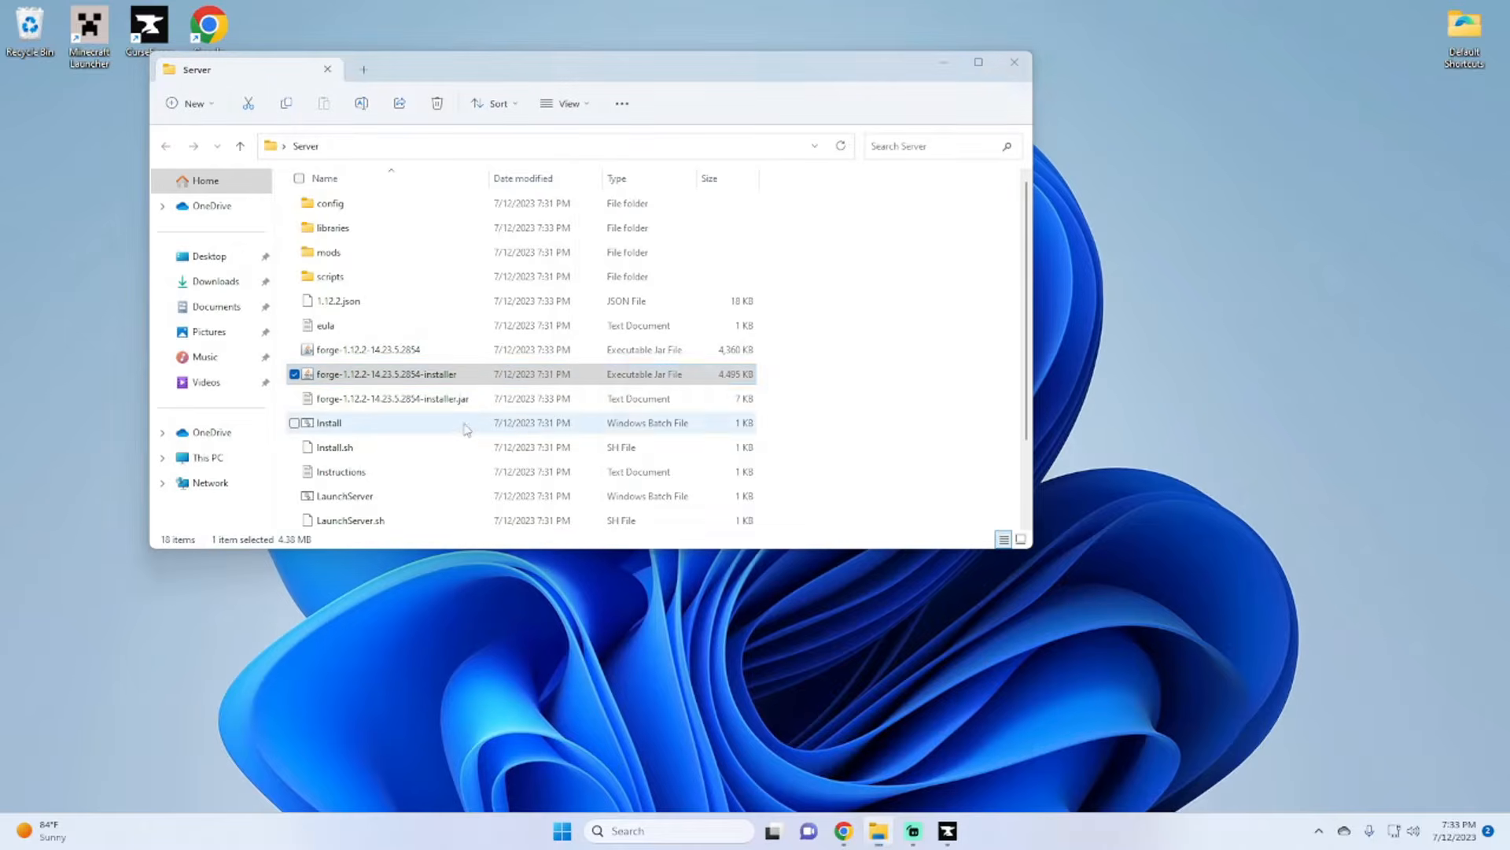
Step: Try a Forge server installation with the desktop's Server folder as the target directory
left_click(693, 447)
left_click(694, 429)
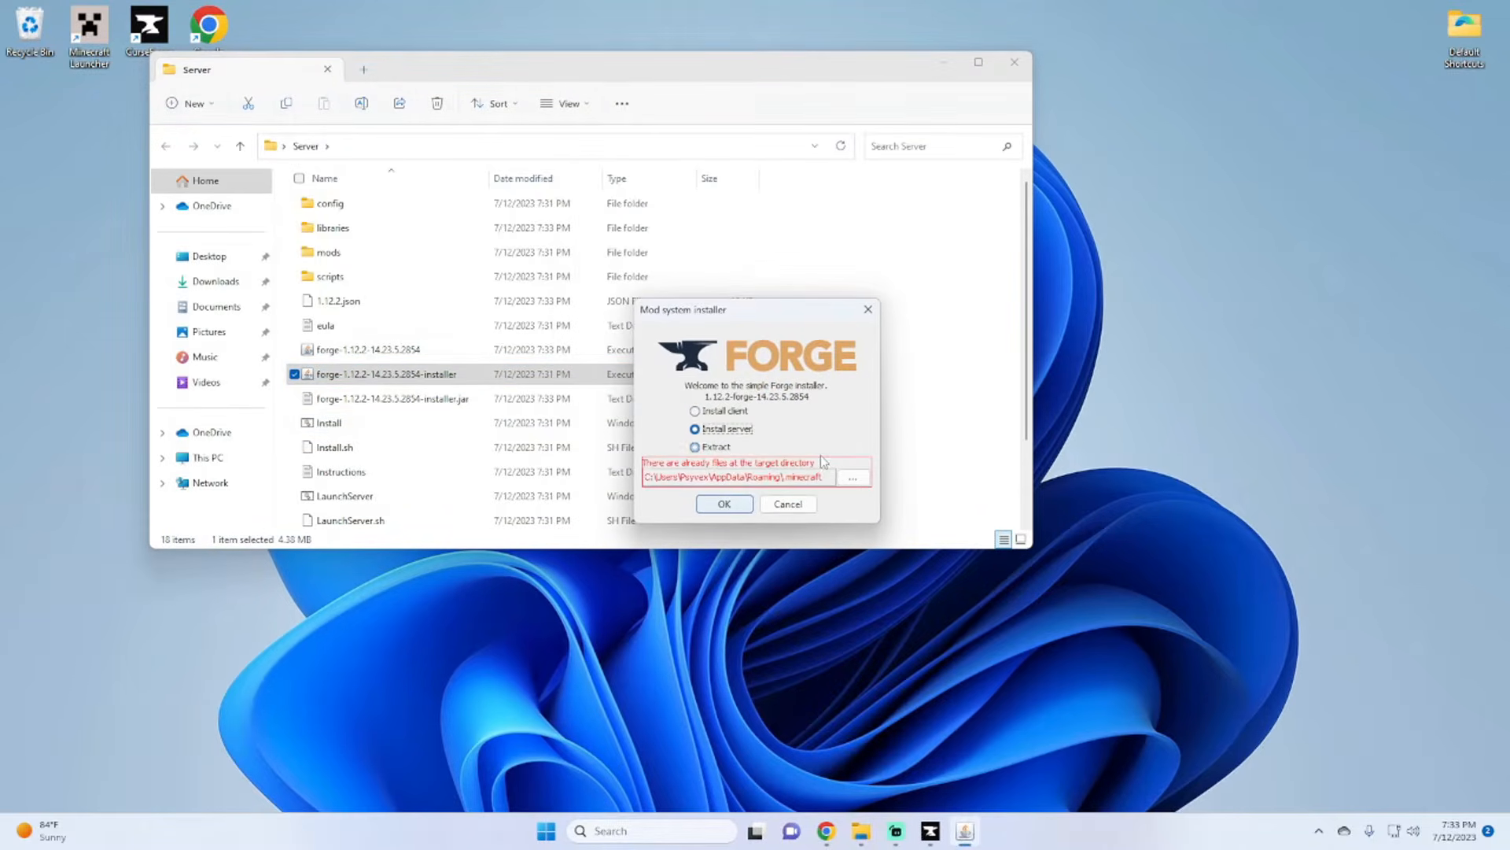
left_click(854, 477)
left_click(572, 373)
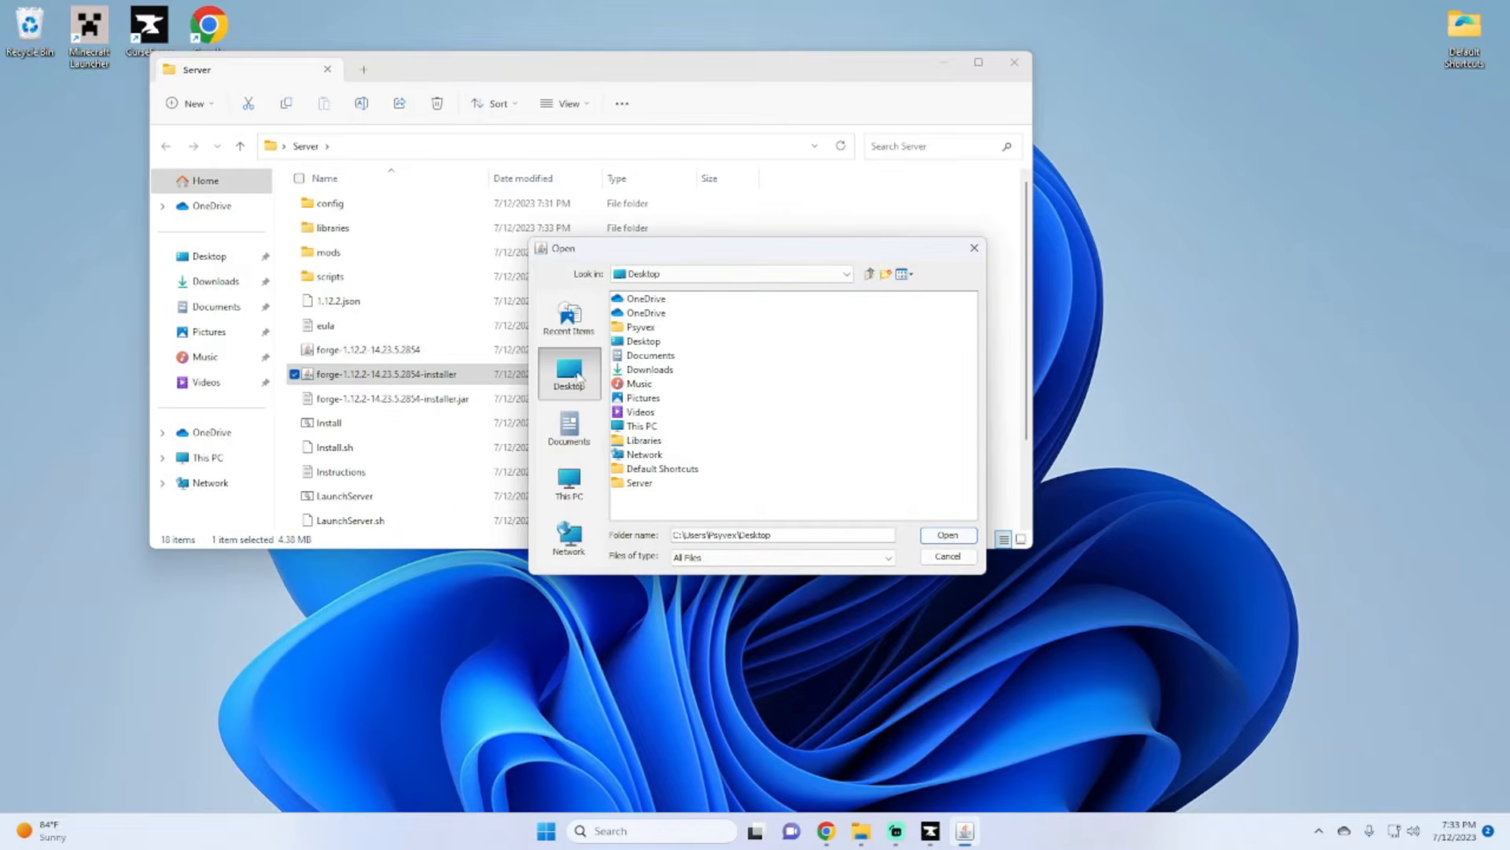
double_click(641, 483)
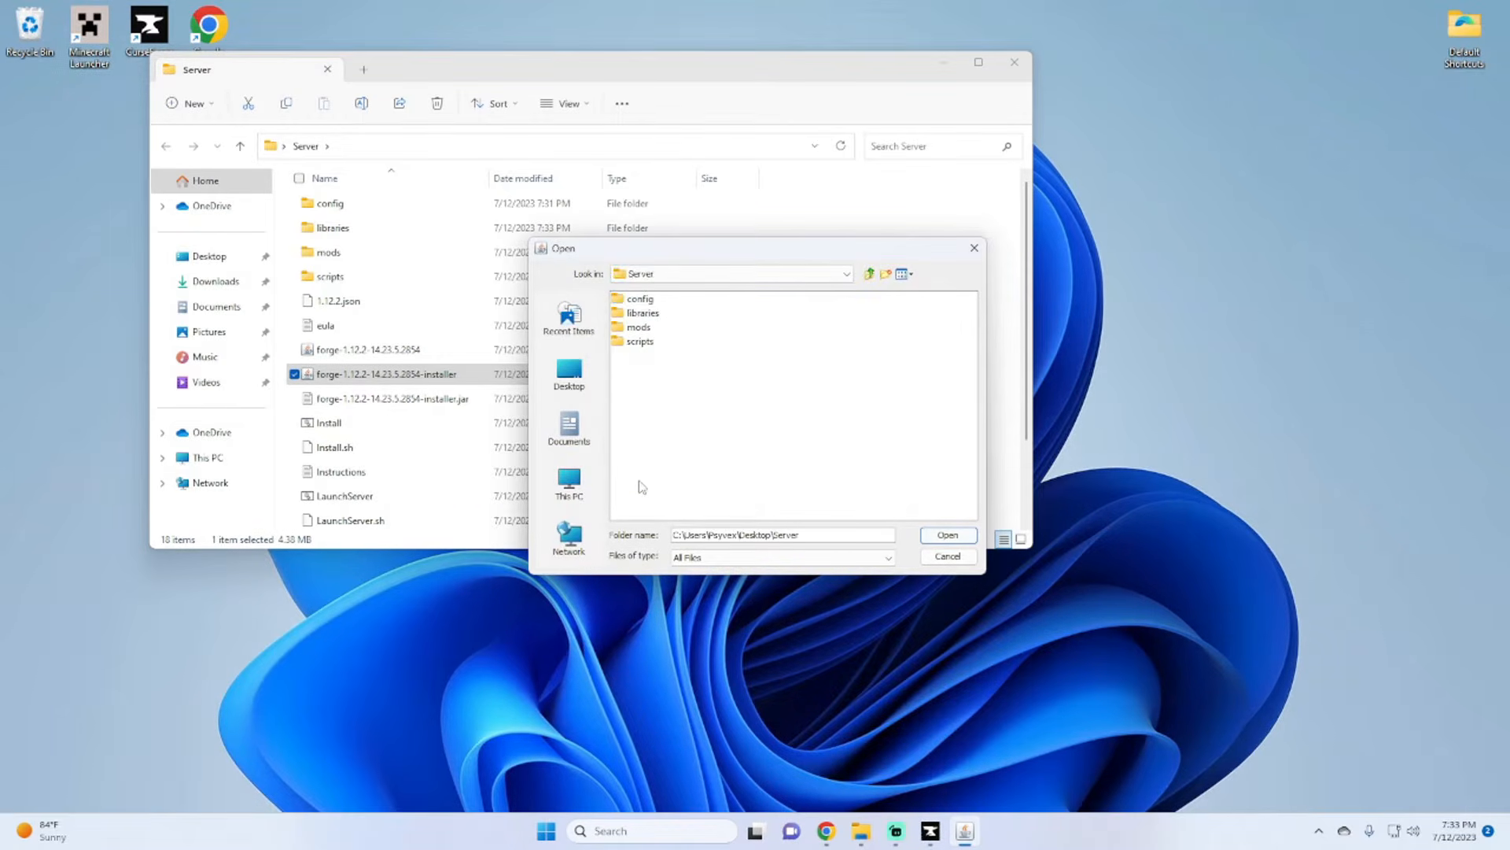
left_click(976, 246)
left_click(870, 307)
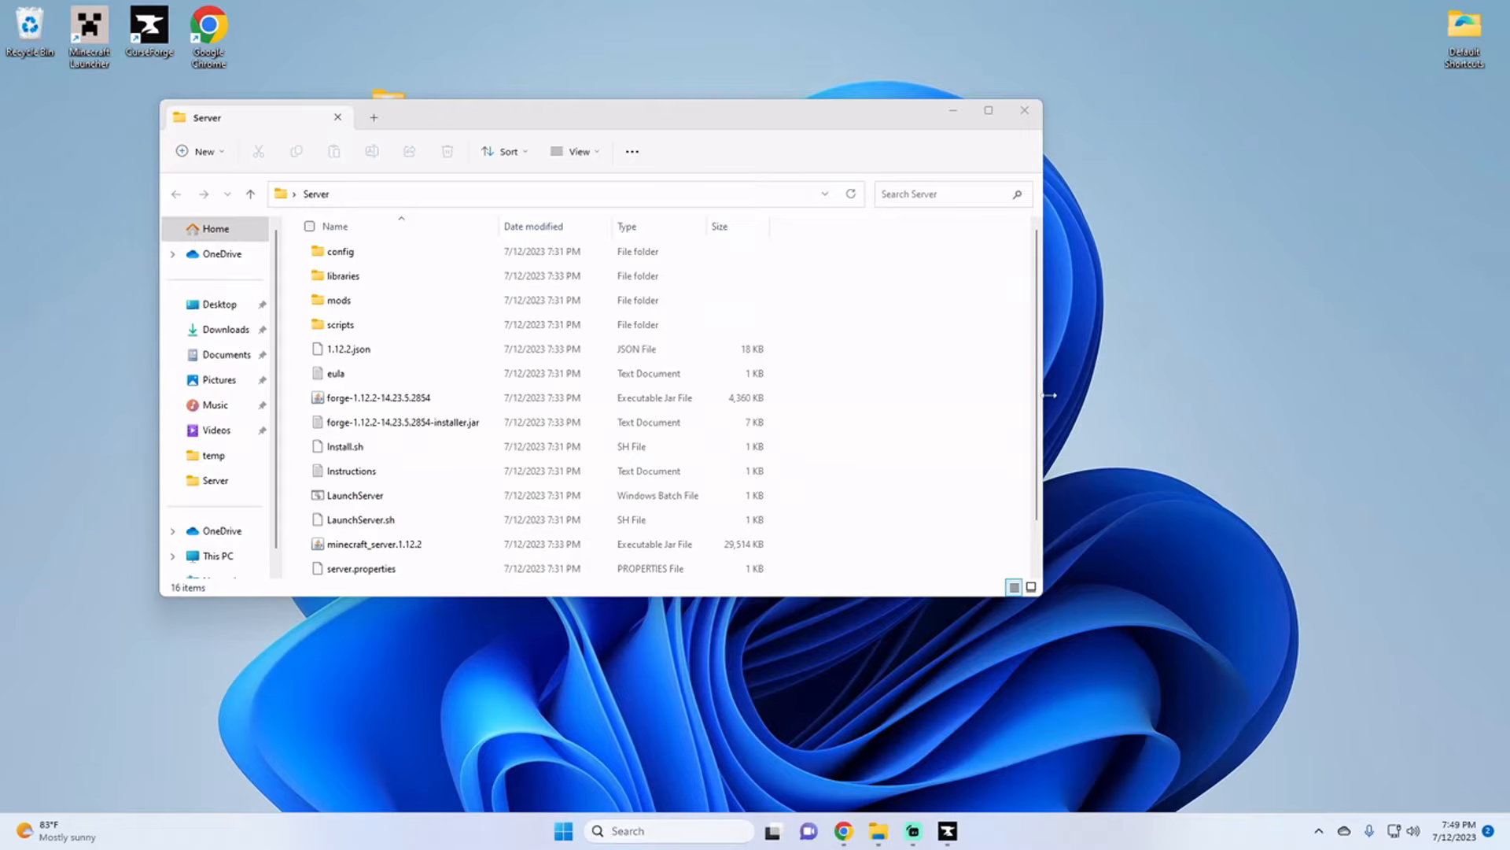
Step: Switch to Chrome and download the Windows Offline (64-bit) installer of Java 8 Update 371 from java.com
left_click(811, 716)
left_click(1085, 461)
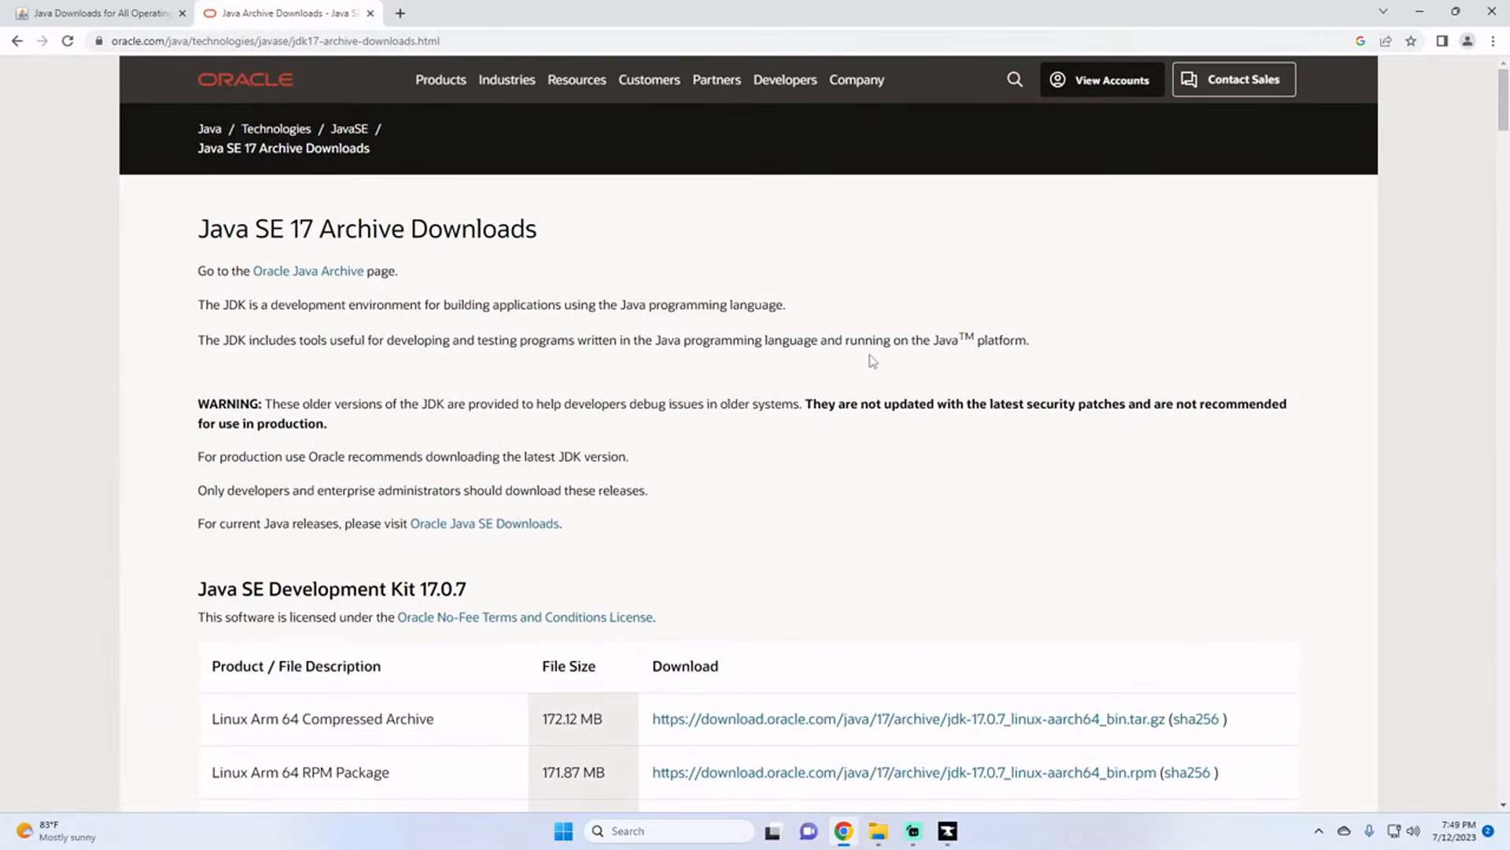
left_click(150, 14)
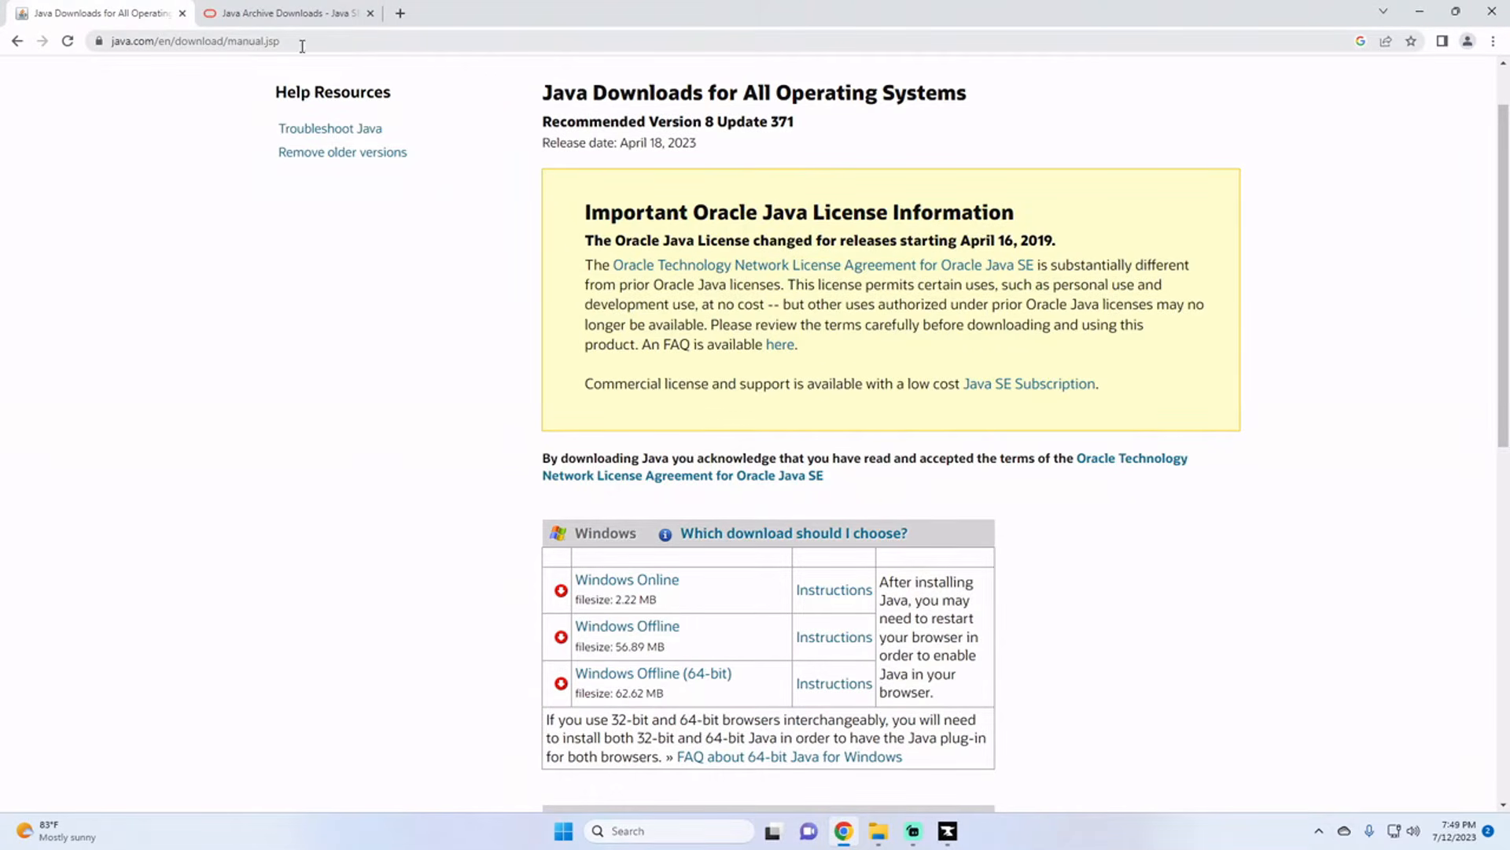
left_click(287, 13)
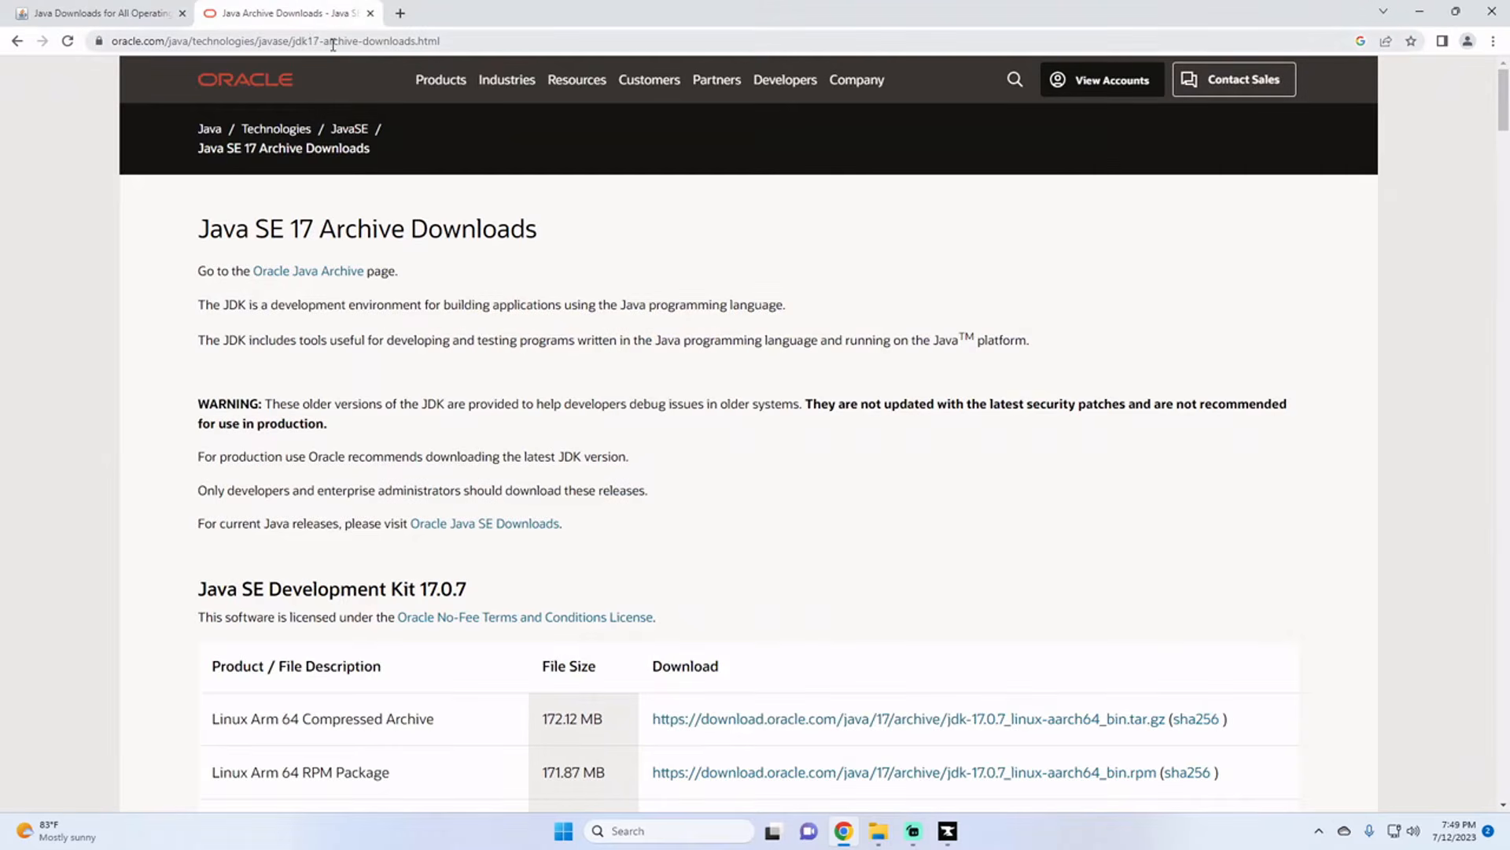
left_click(142, 12)
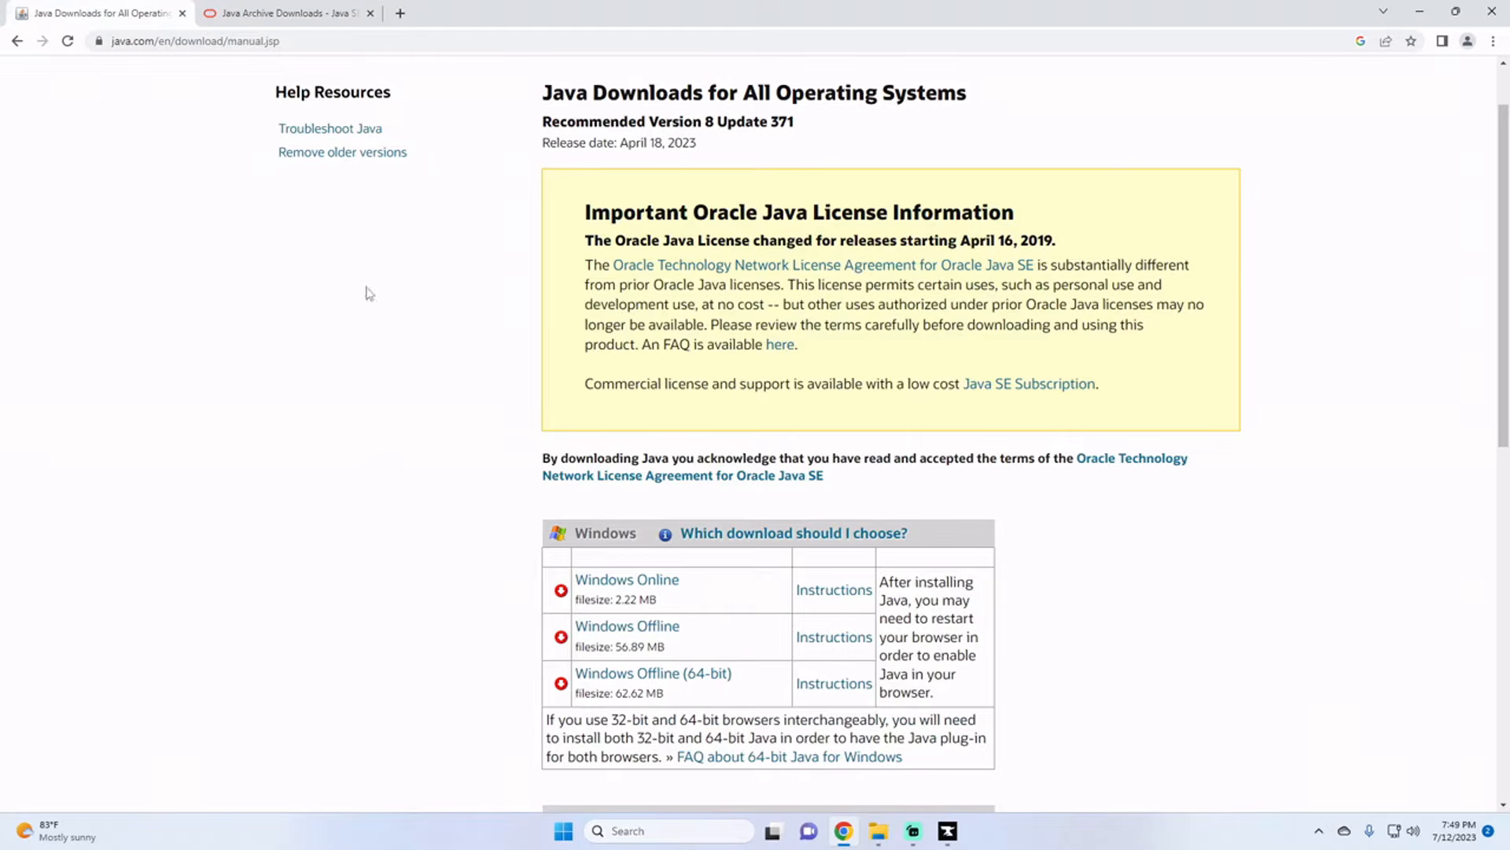
left_click(685, 674)
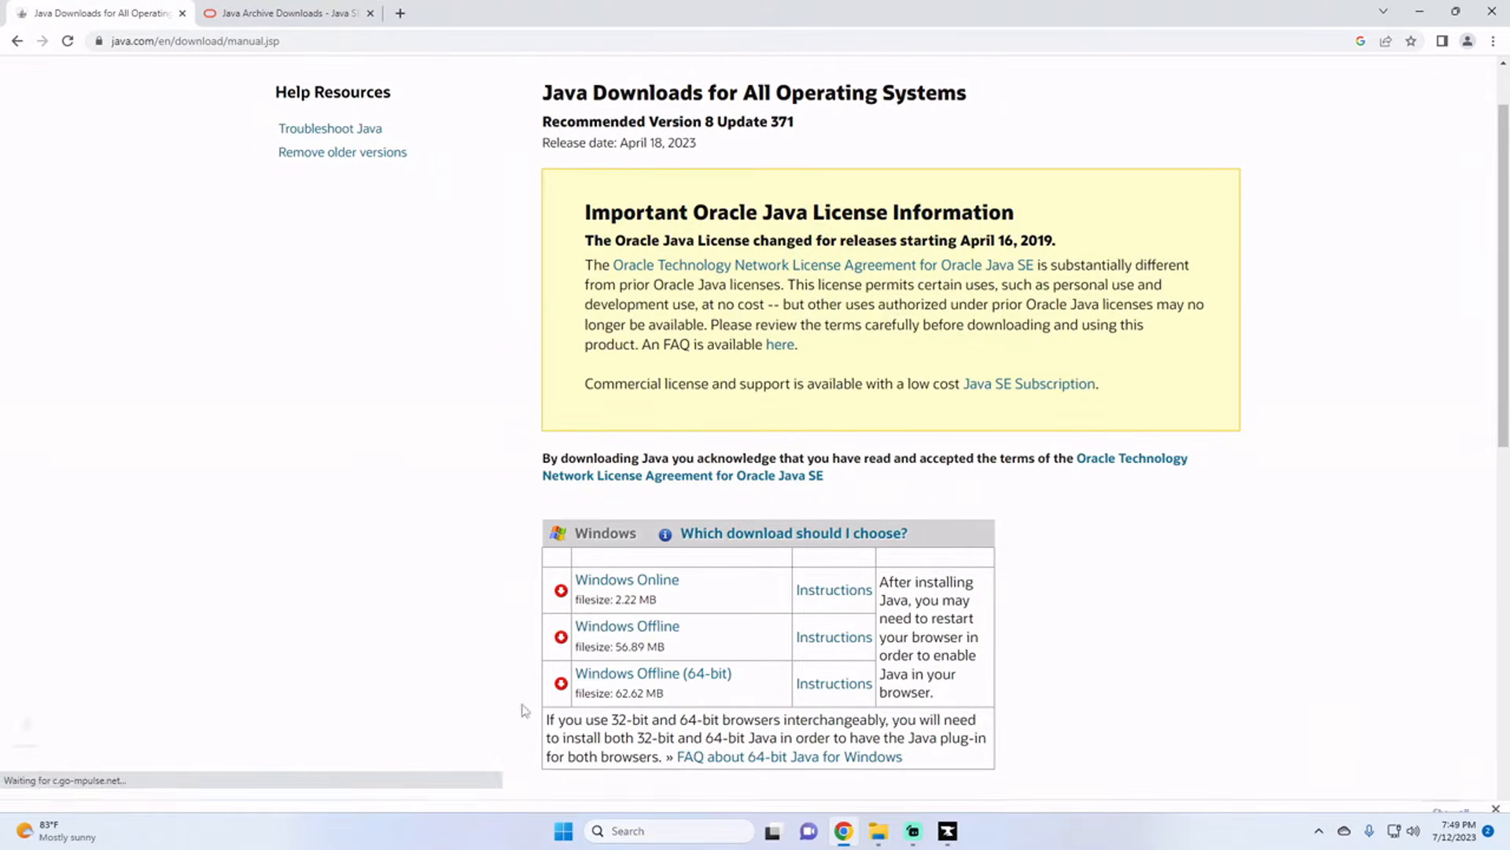
Step: Download the Windows x64 Installer of Java SE Development Kit 17.0.7 from the Oracle archive page
left_click(285, 13)
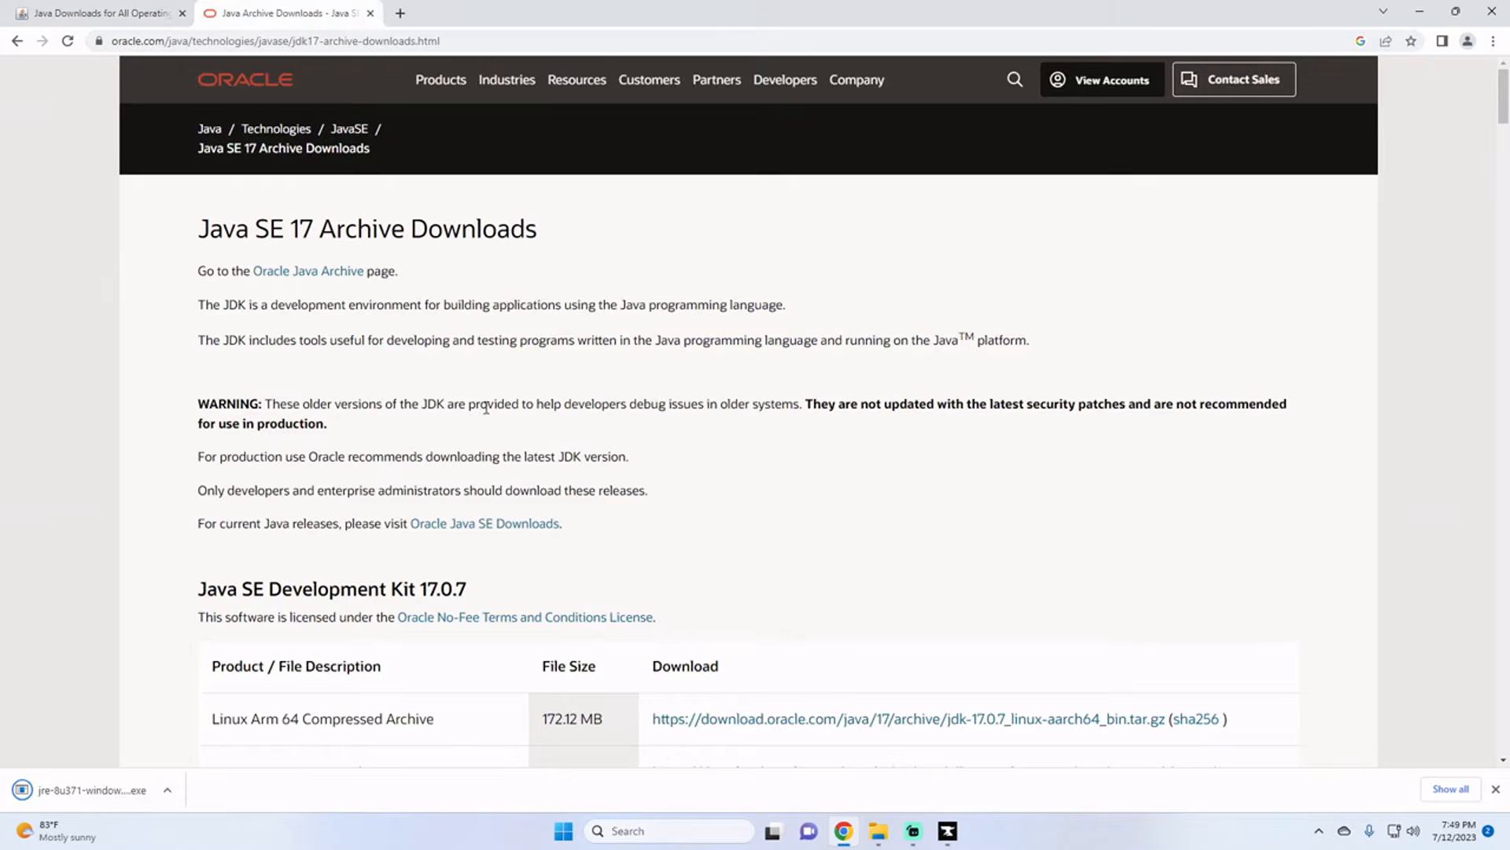
scroll(553, 708, "down", 10)
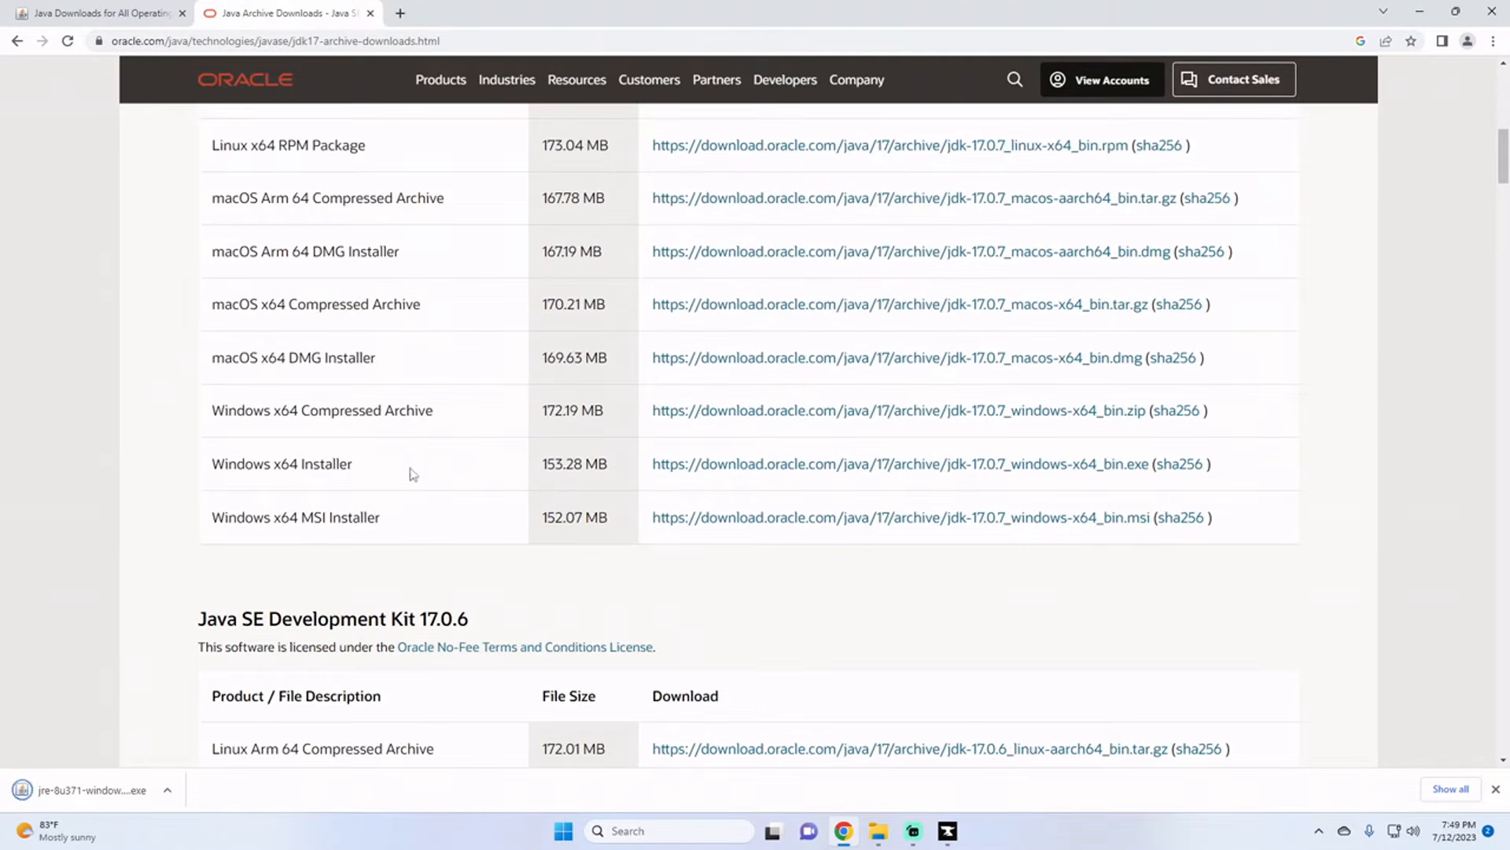
left_click(697, 466)
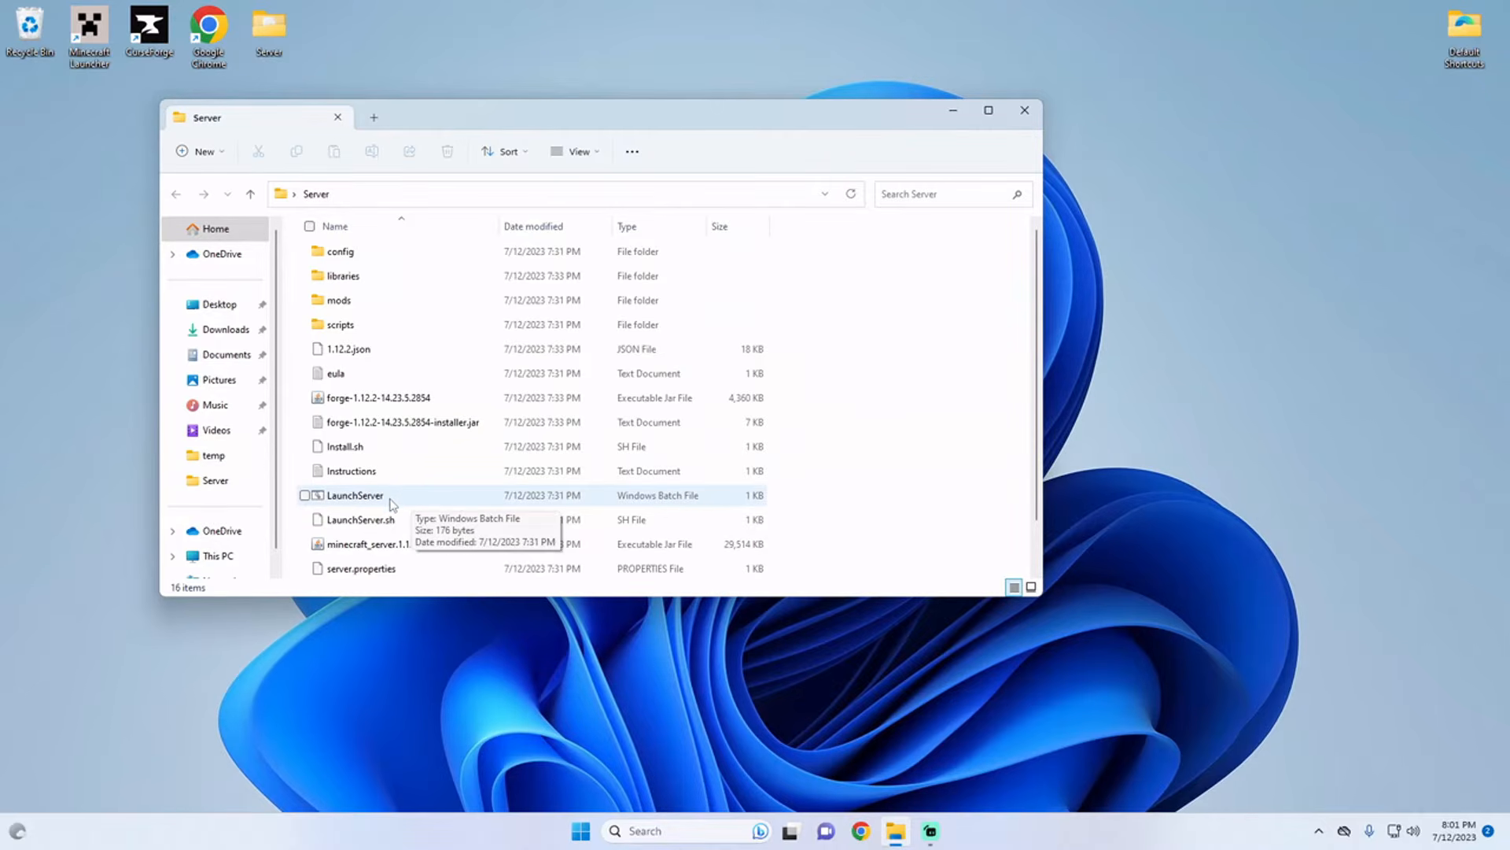
Step: Open the LaunchServer batch file from the Server folder for editing and select the word java in its server start command
scroll(385, 498, "down", 1)
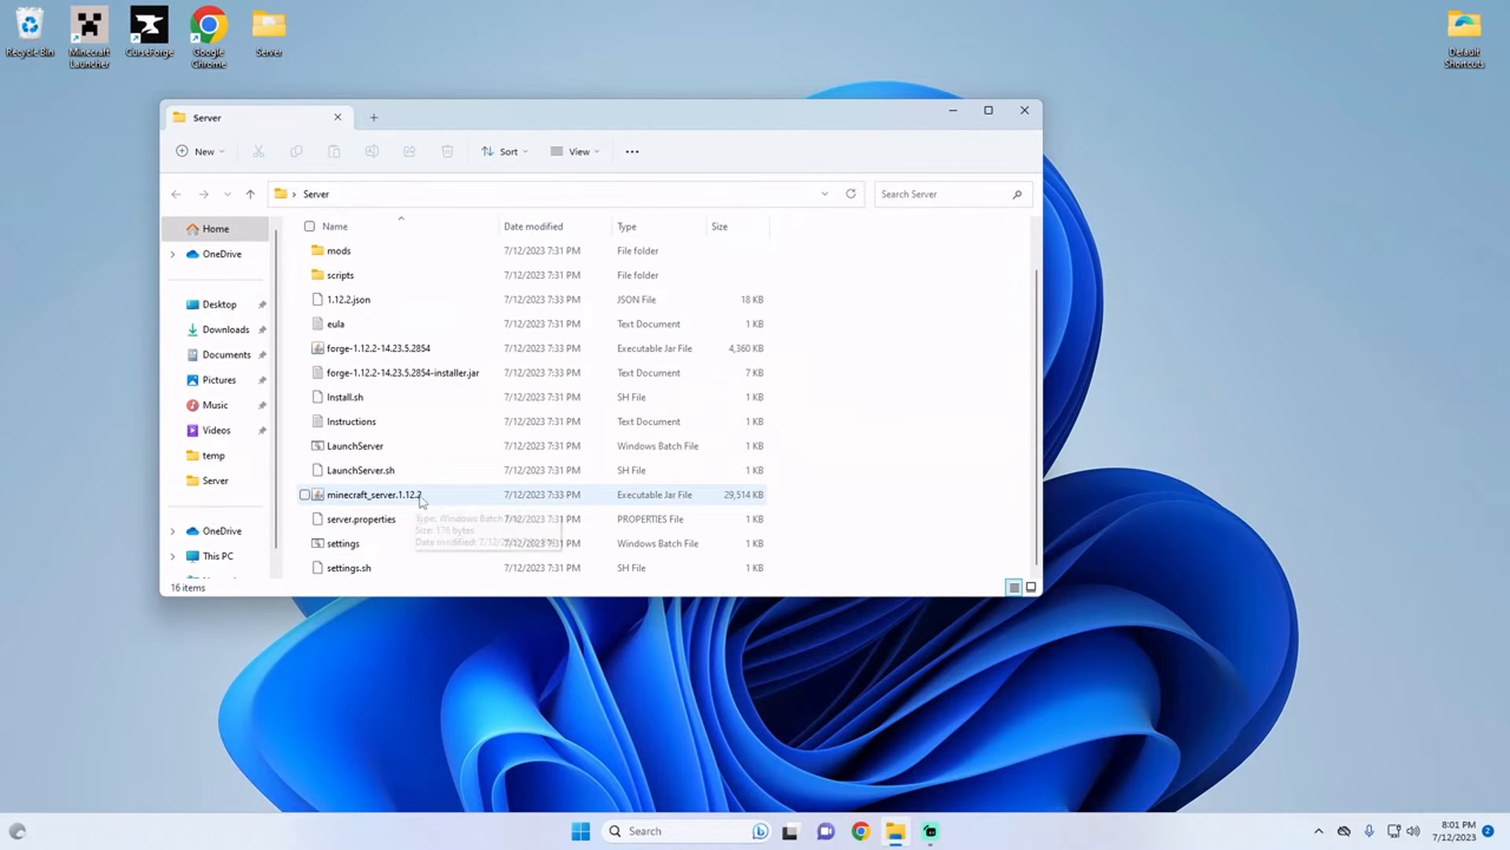
right_click(356, 450)
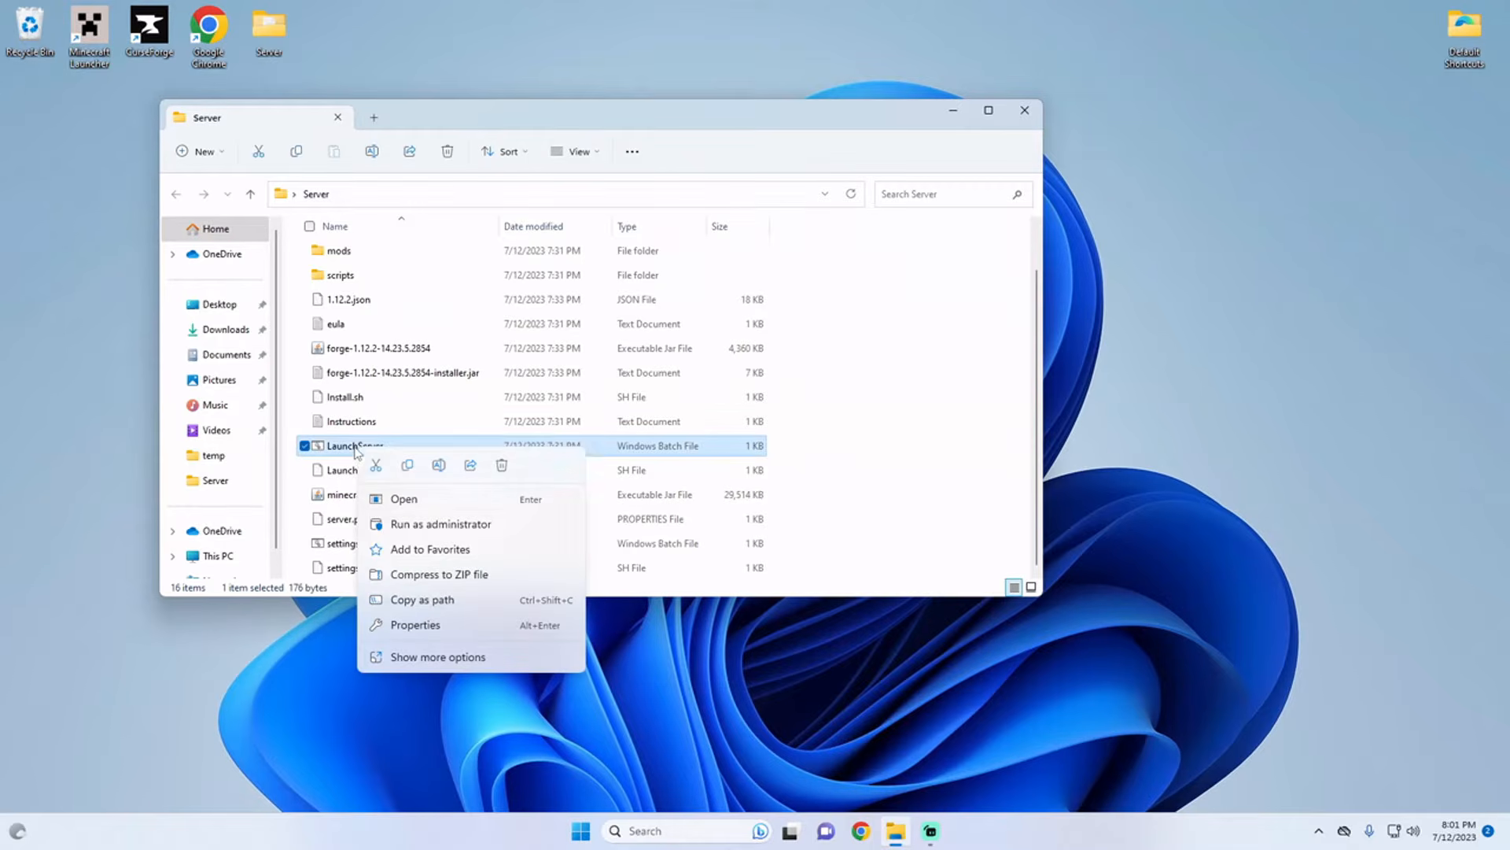
left_click(425, 658)
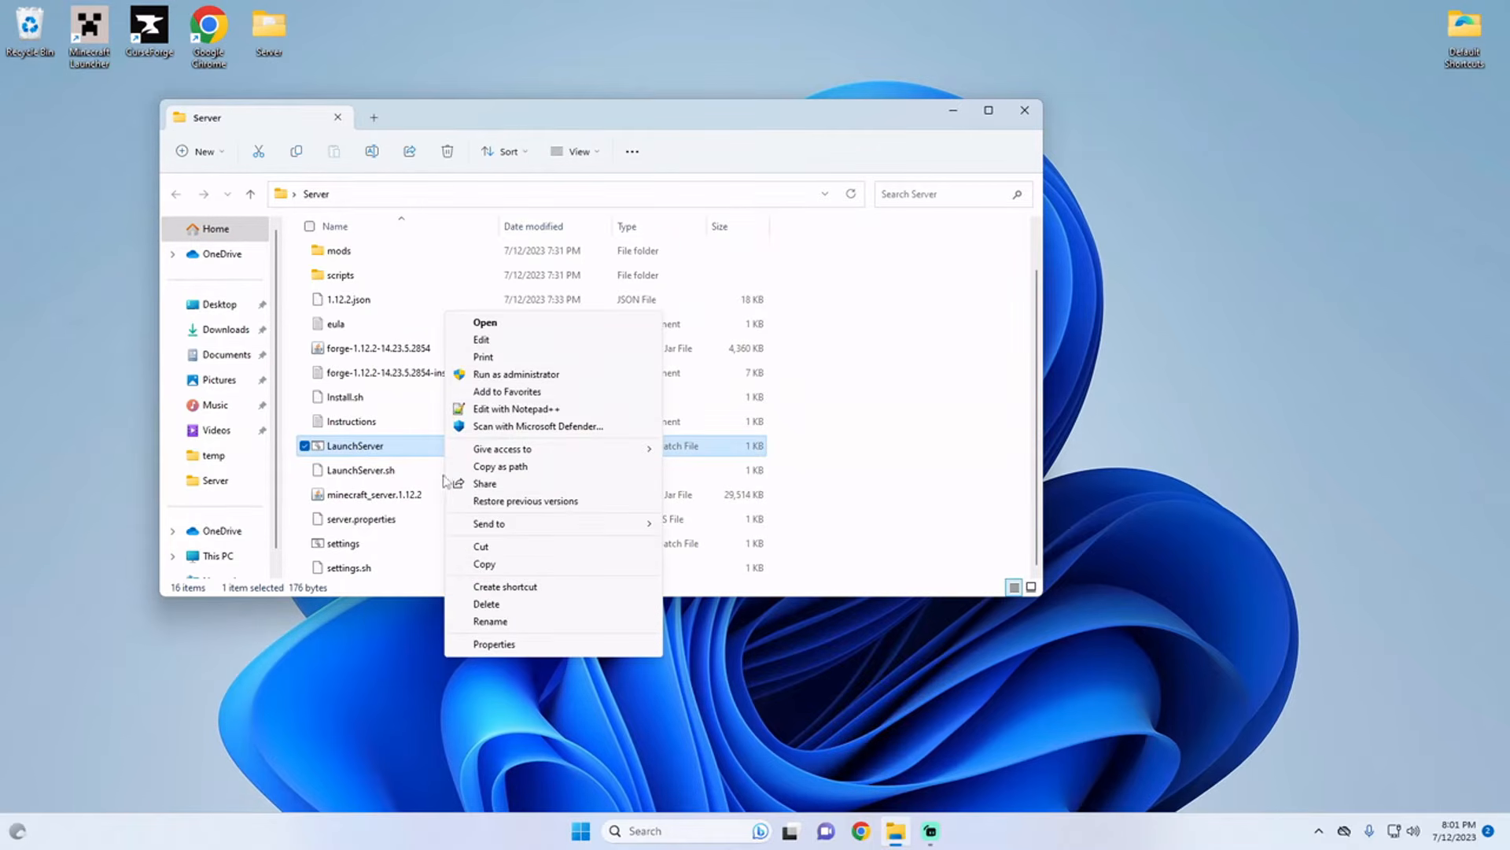
left_click(481, 339)
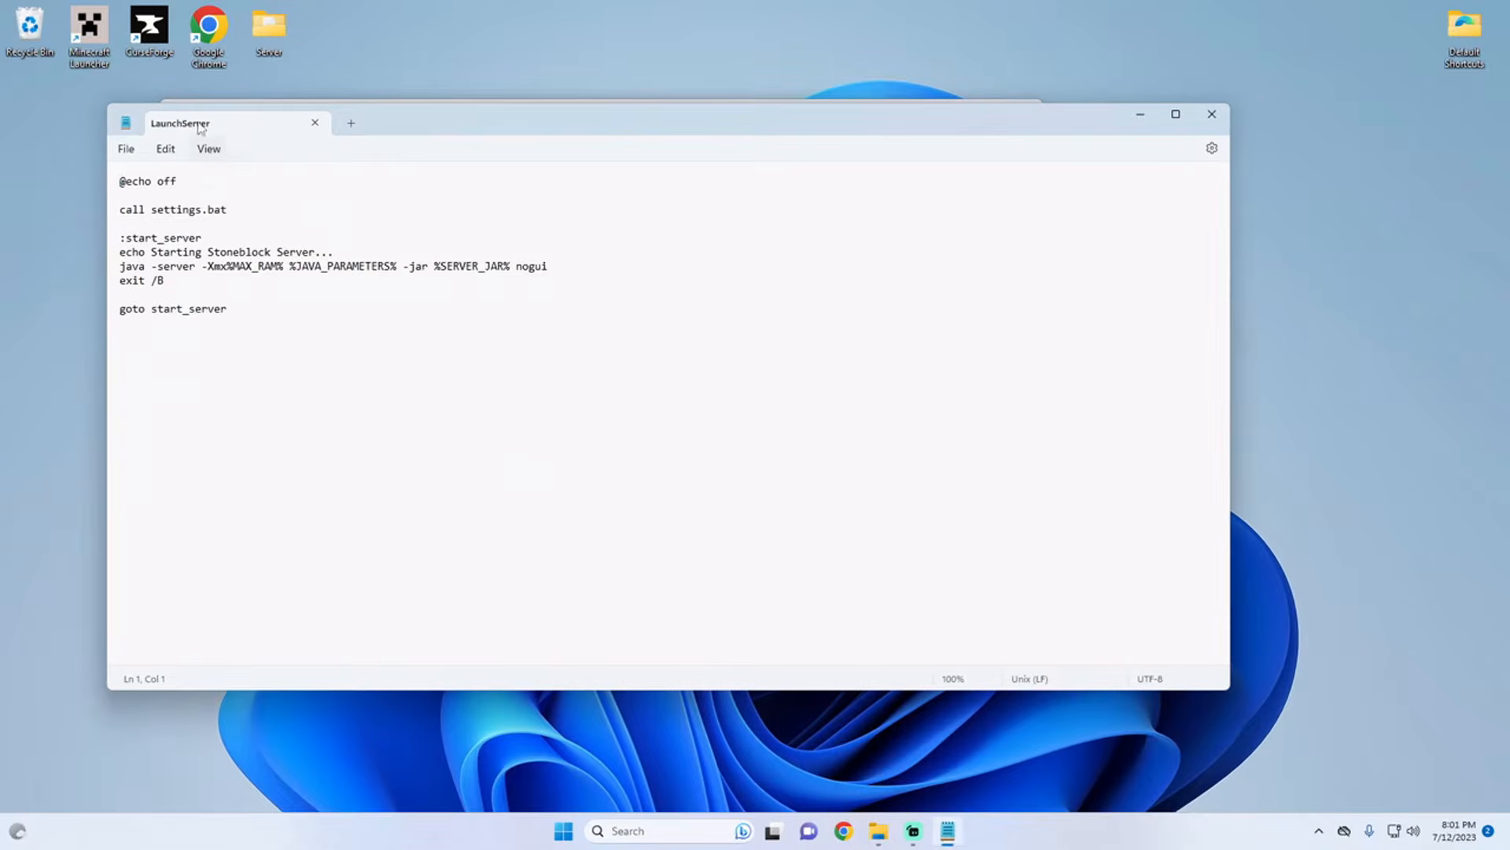
left_click_drag(447, 129, 940, 140)
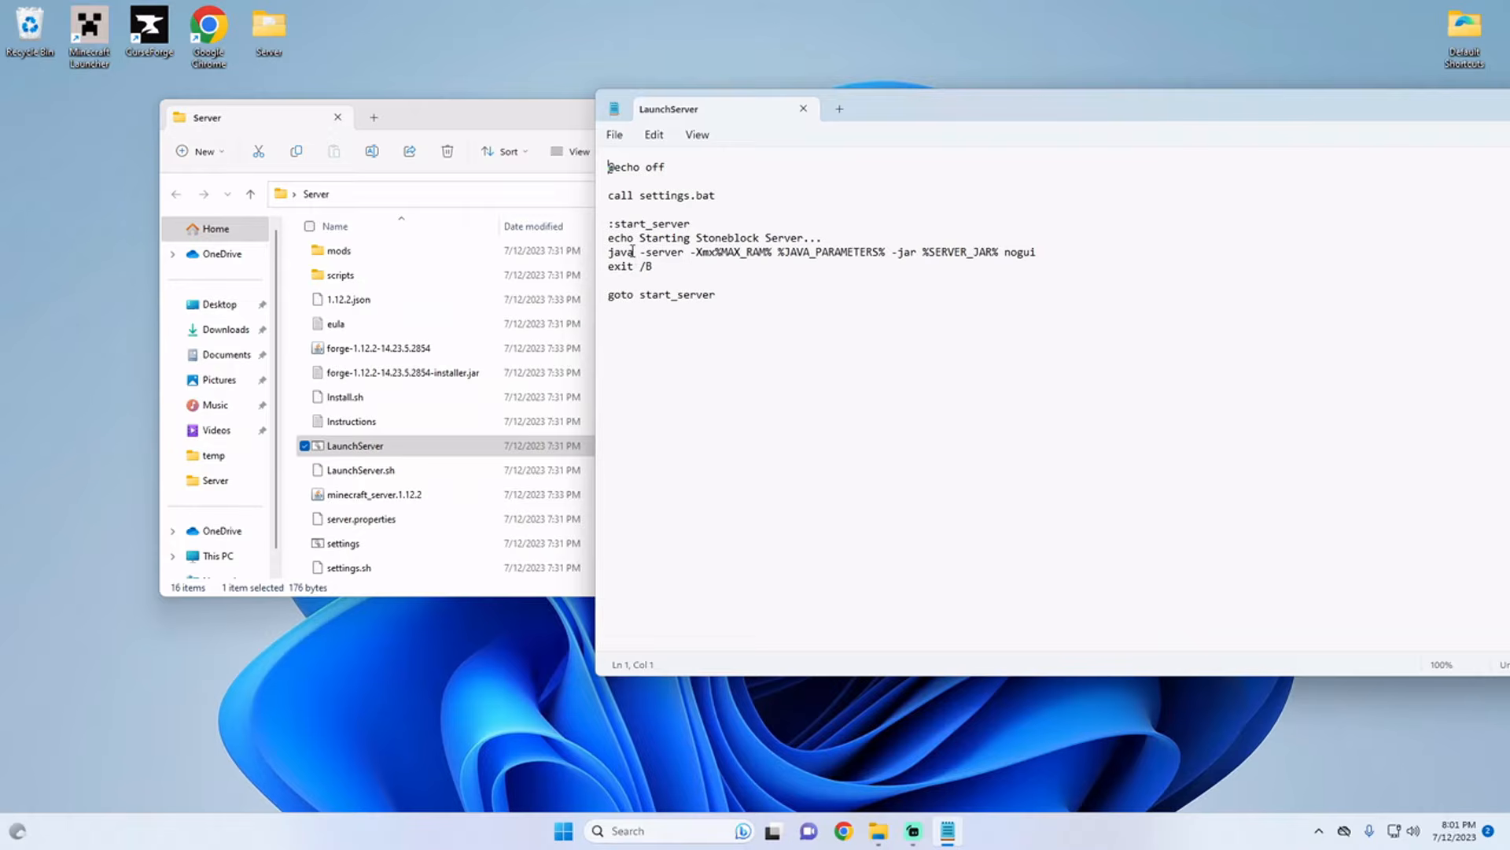
left_click_drag(632, 252, 614, 255)
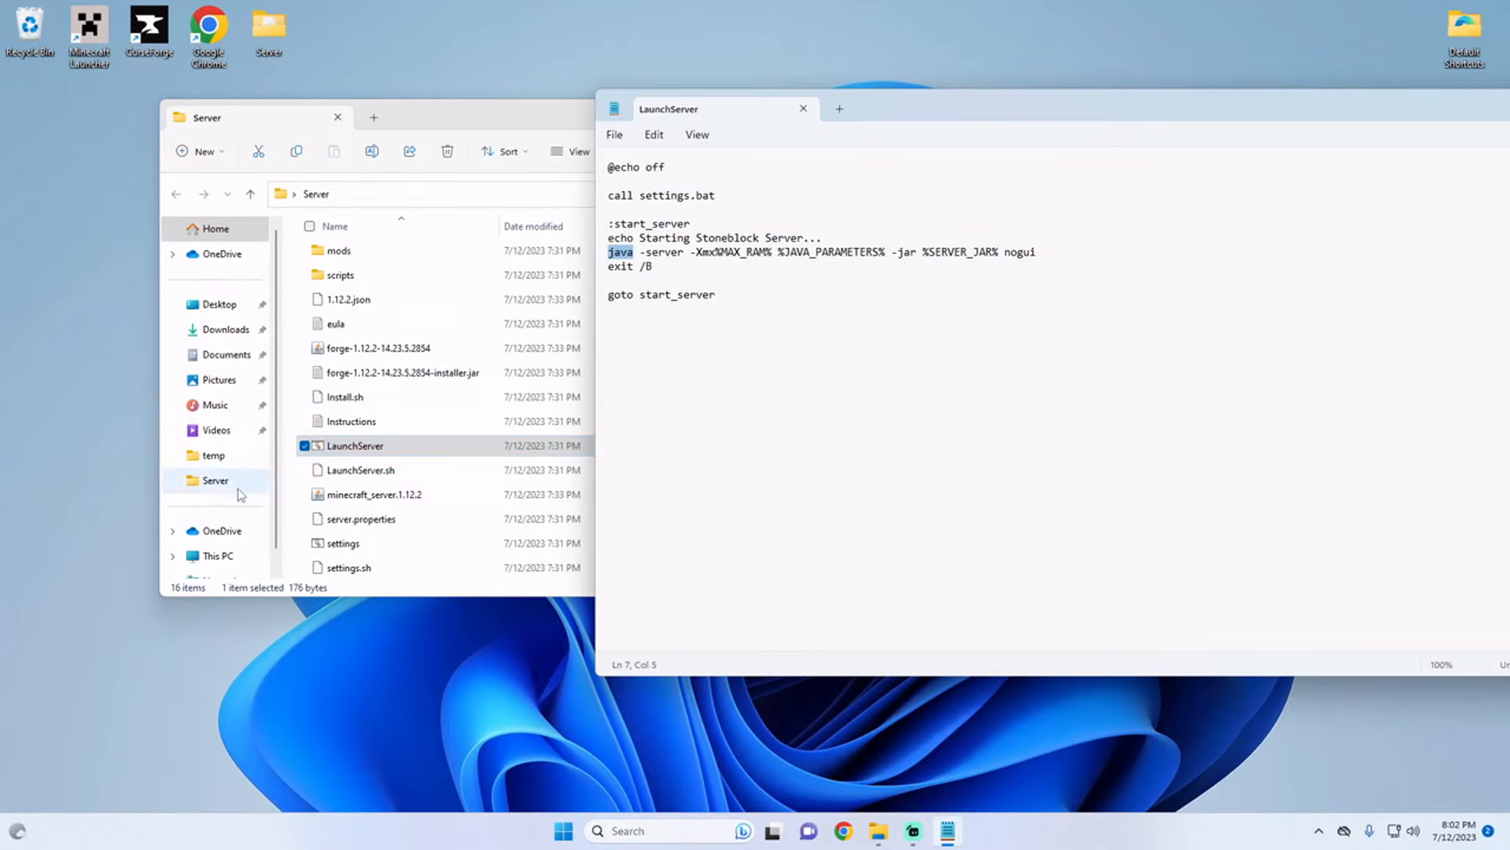
Step: Browse to C:\Program Files\Java\jre-1.8\bin in File Explorer and copy the folder's full path
scroll(223, 517, "down", 1)
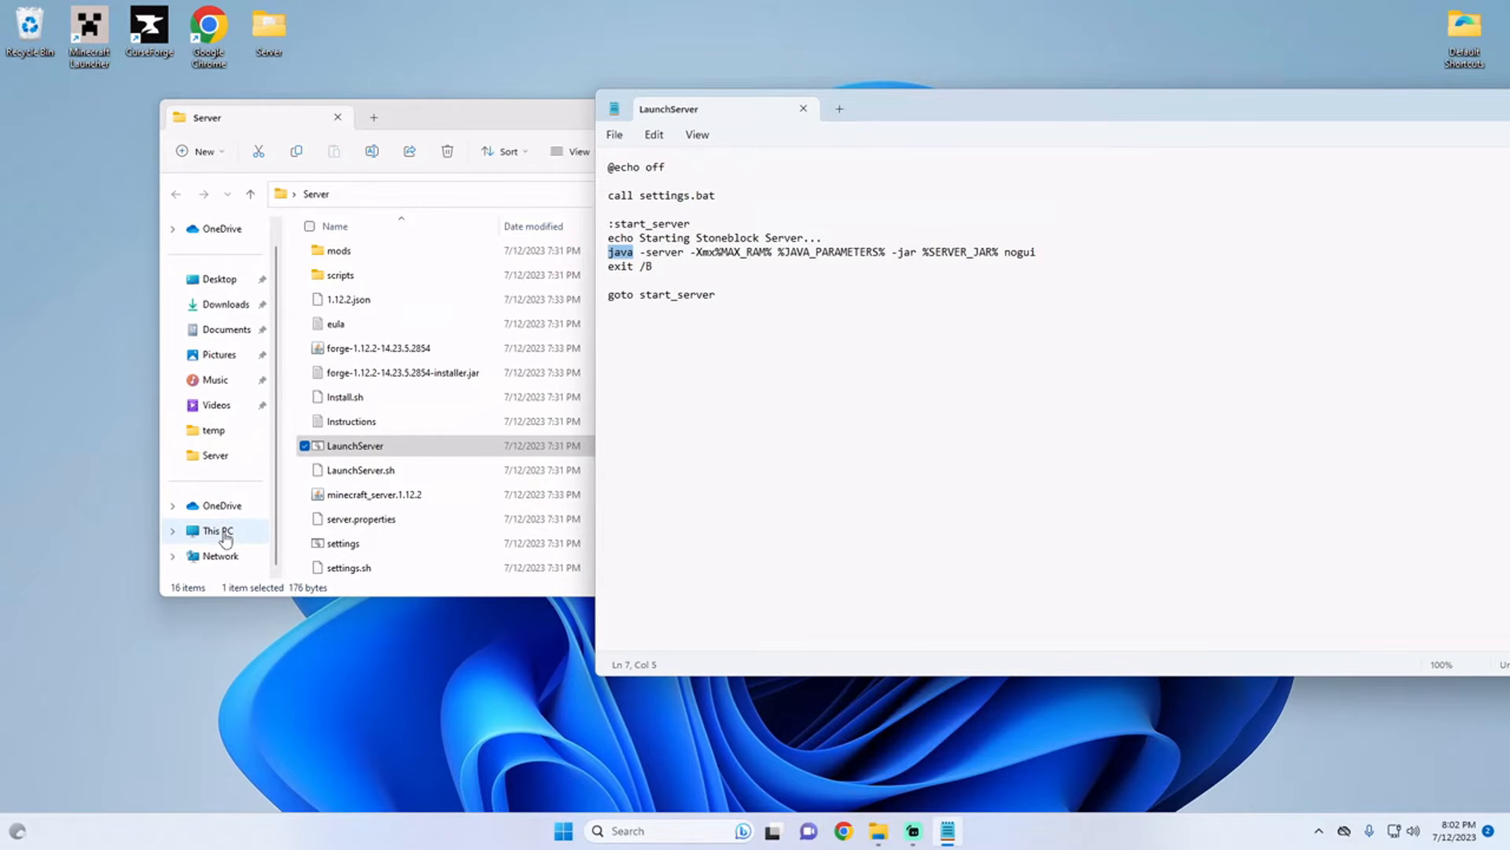
left_click(226, 538)
double_click(338, 263)
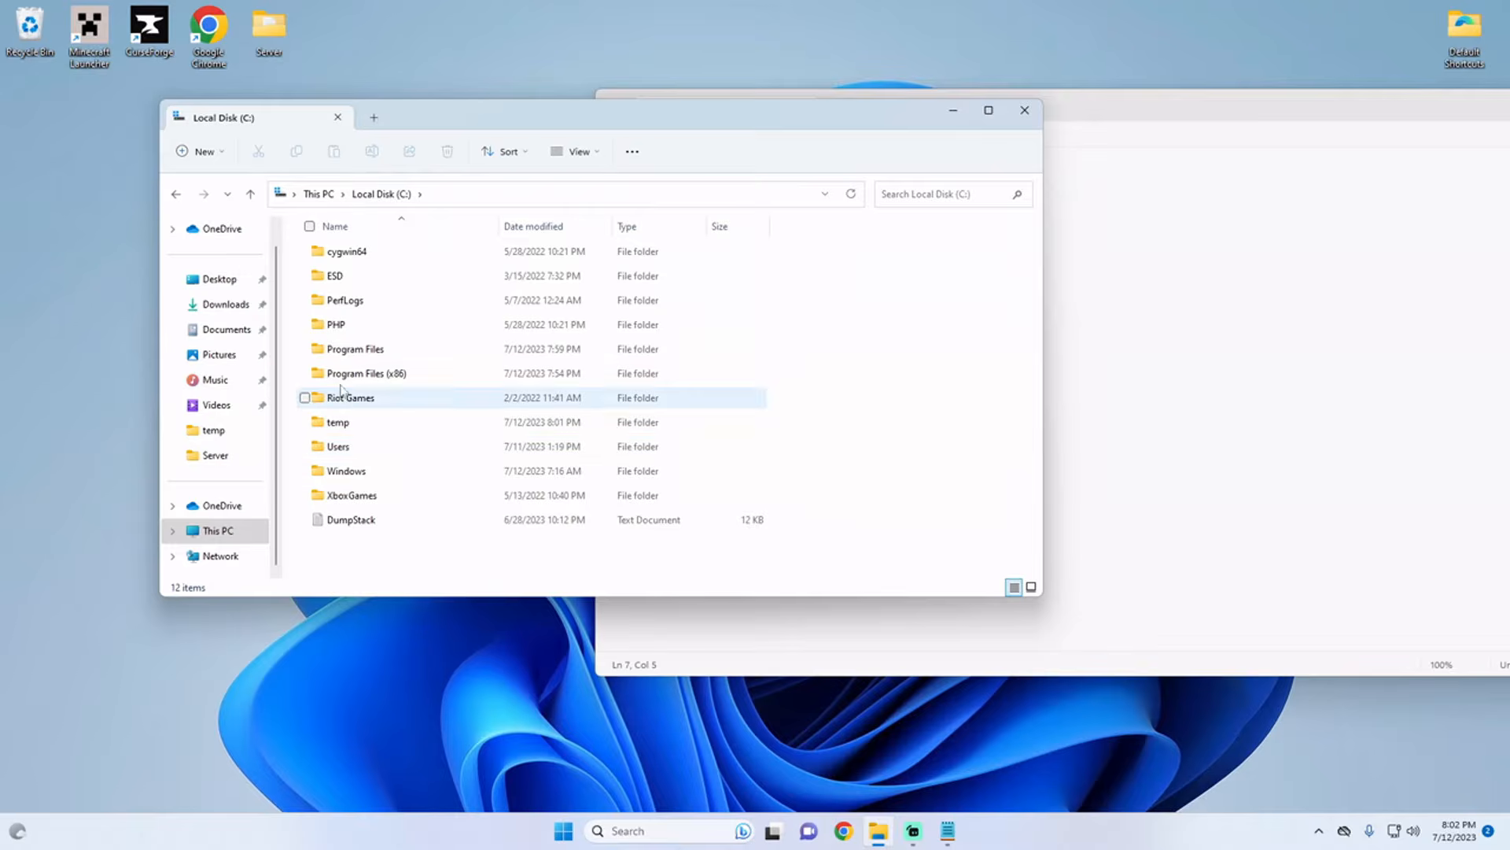
double_click(353, 358)
scroll(358, 350, "down", 4)
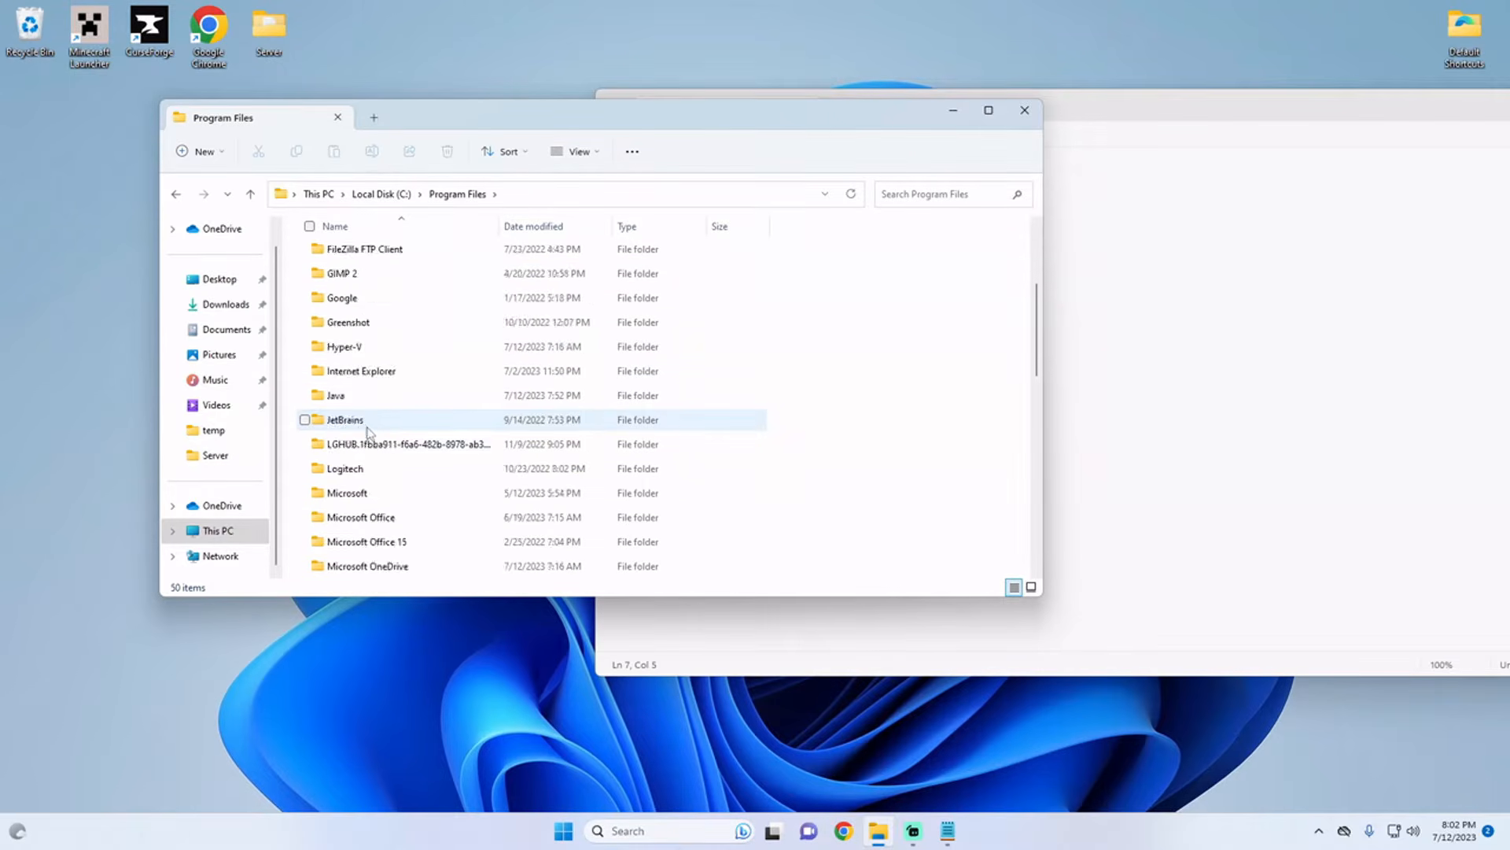
double_click(358, 327)
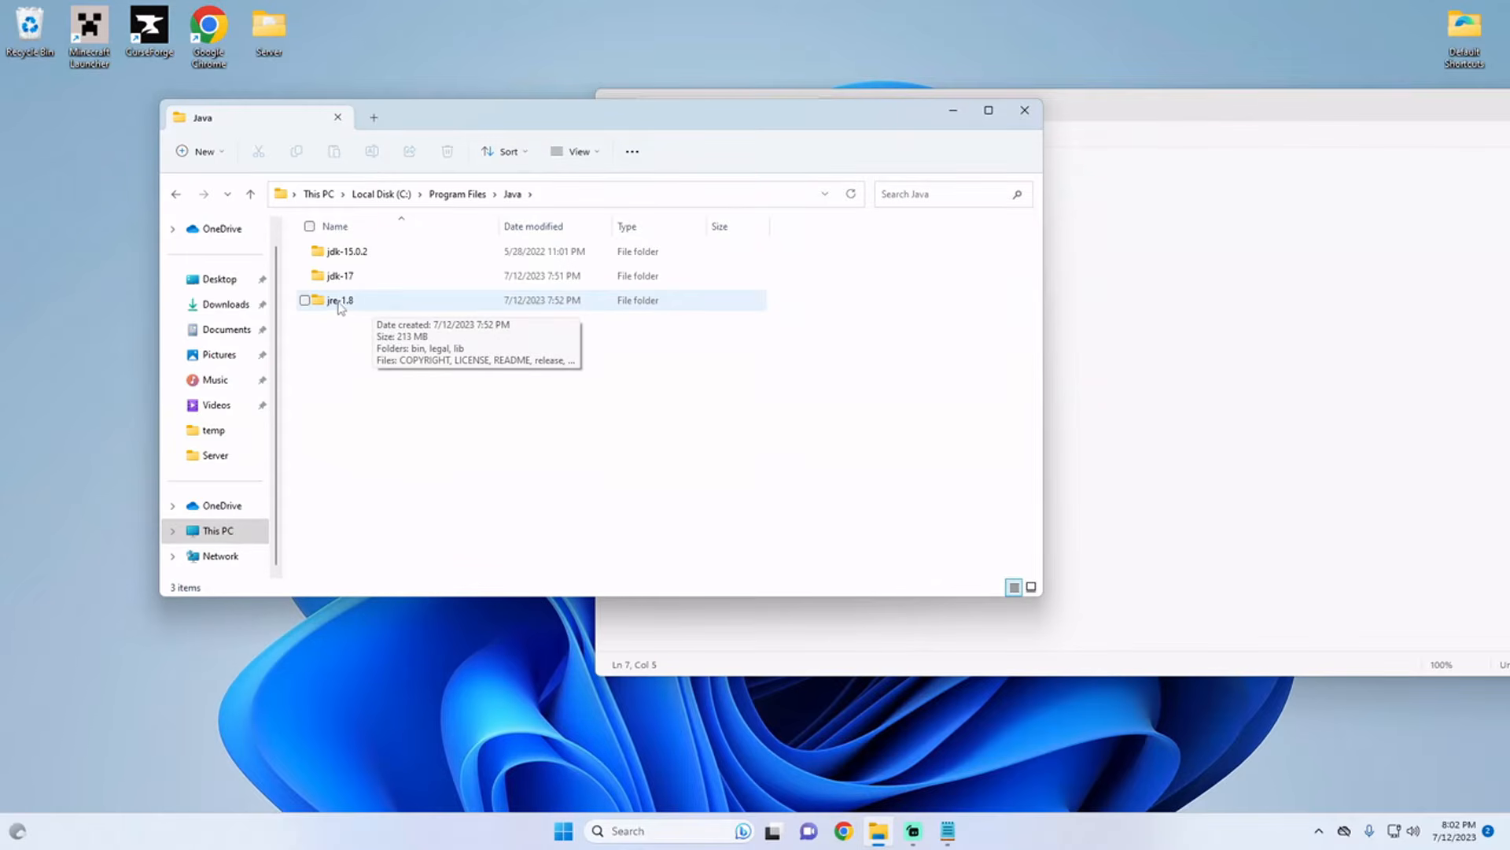
double_click(354, 301)
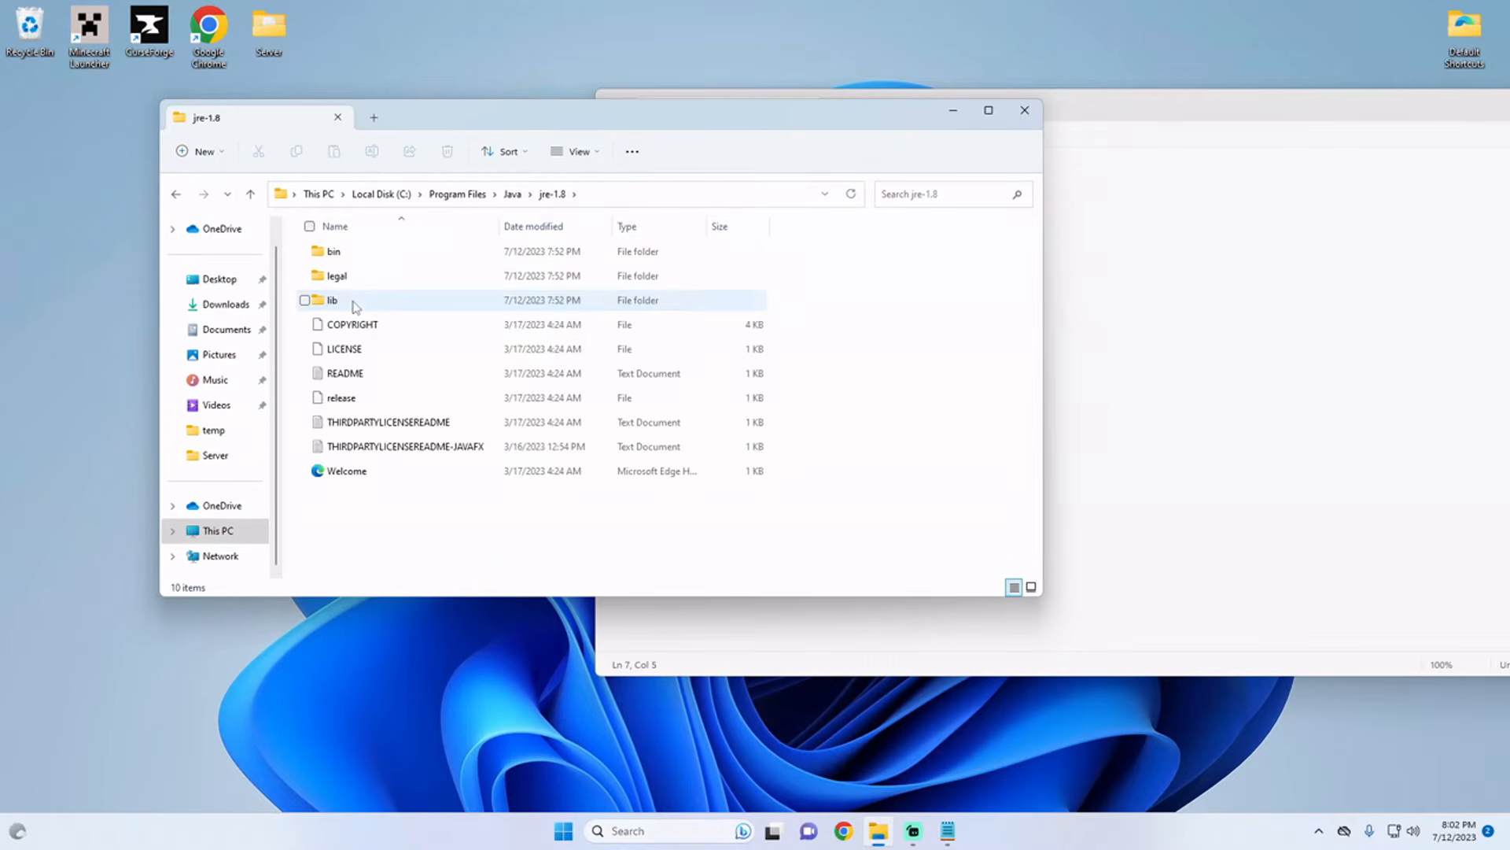
double_click(339, 251)
left_click(645, 197)
key("ctrl+c")
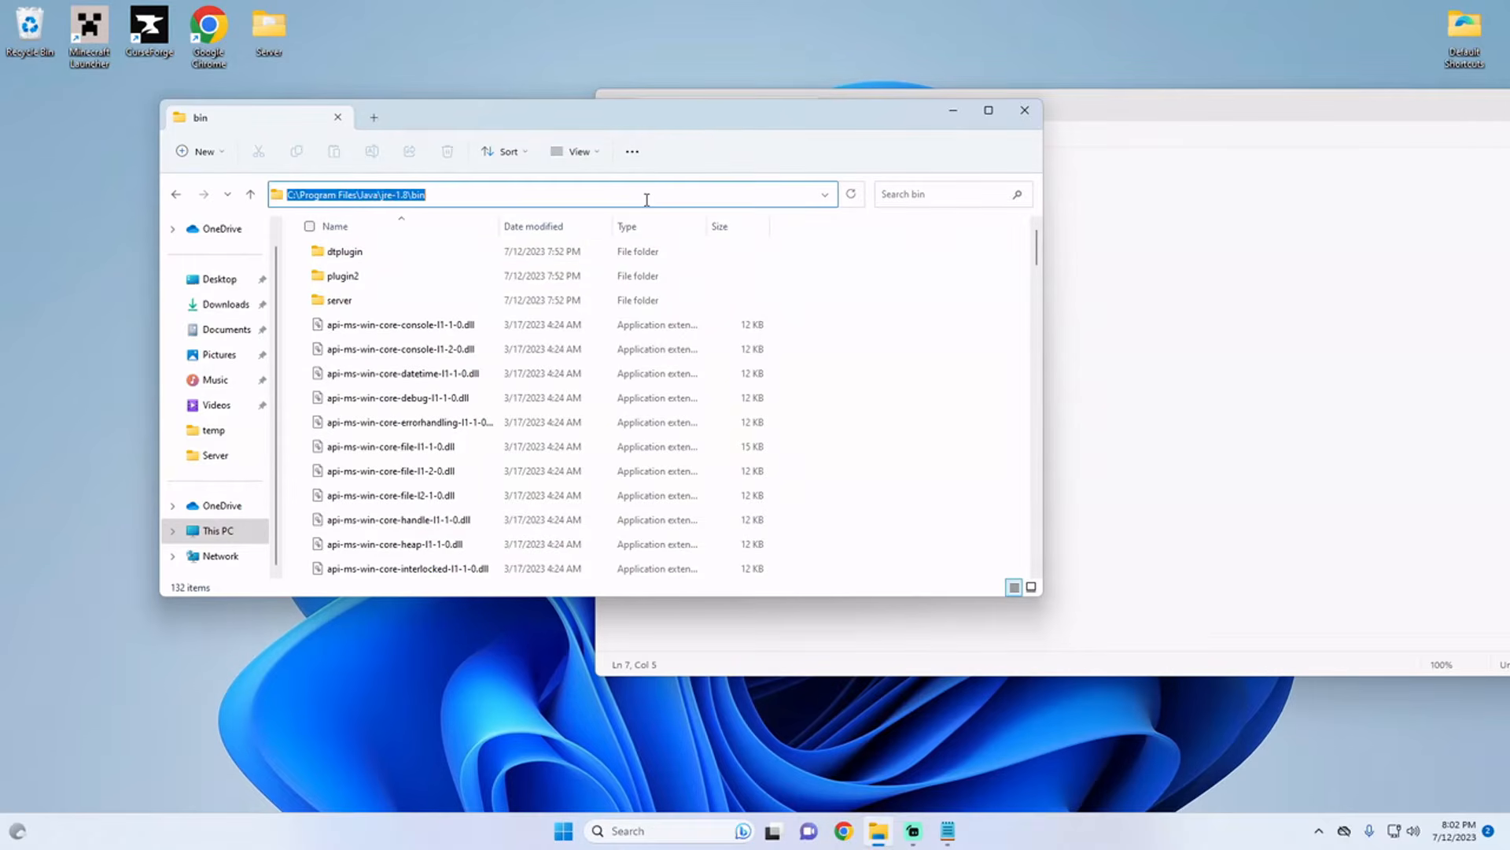
Step: Replace the word java in LaunchServer's start command with "C:\Program Files\Java\jre-1.8\bin\java.exe", including the quotation marks
left_click(936, 249)
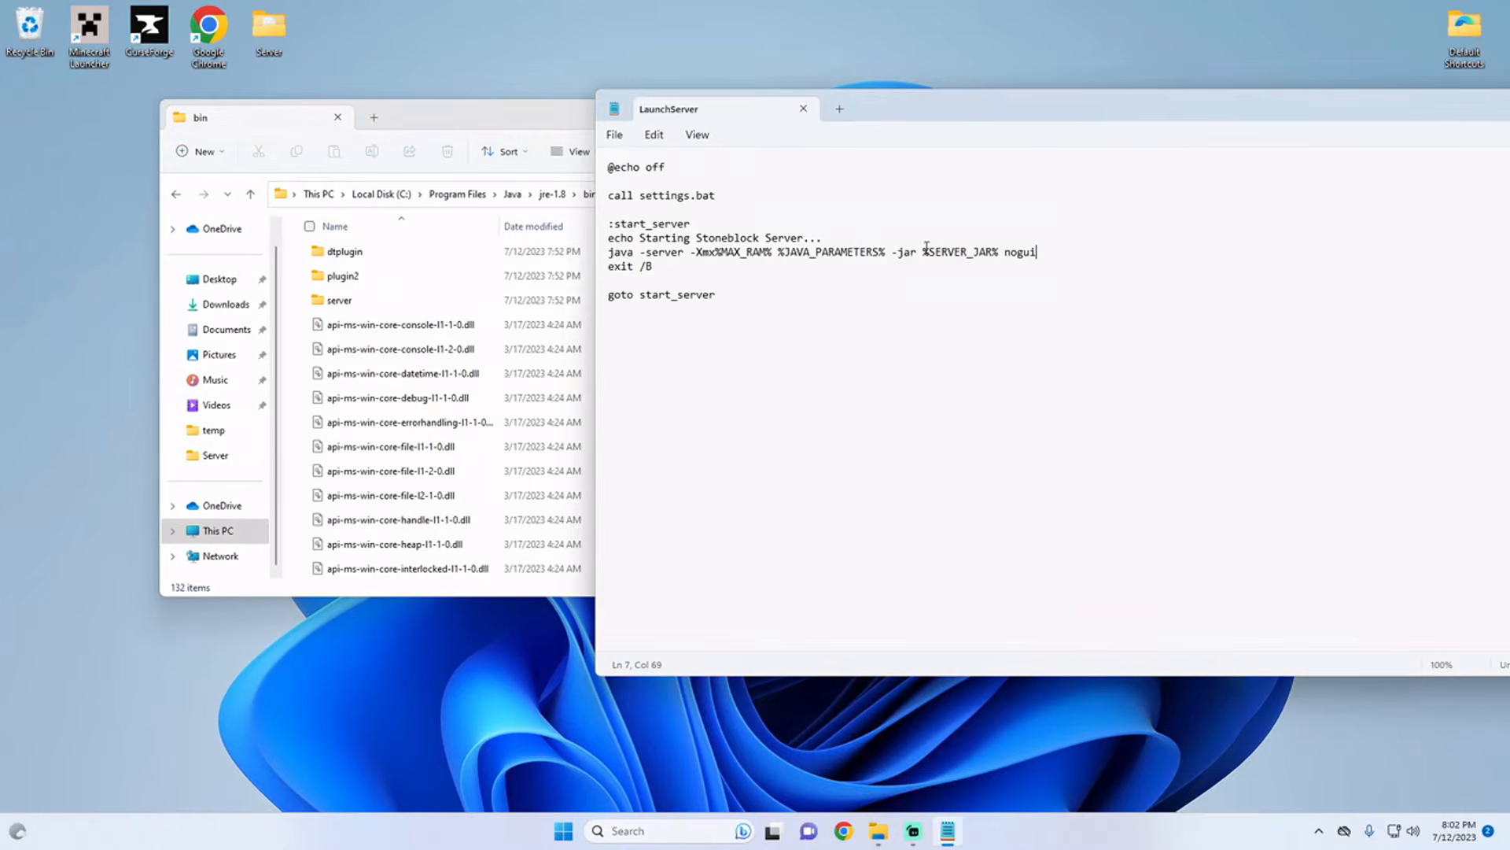
double_click(632, 252)
type("\"")
key("ctrl+v")
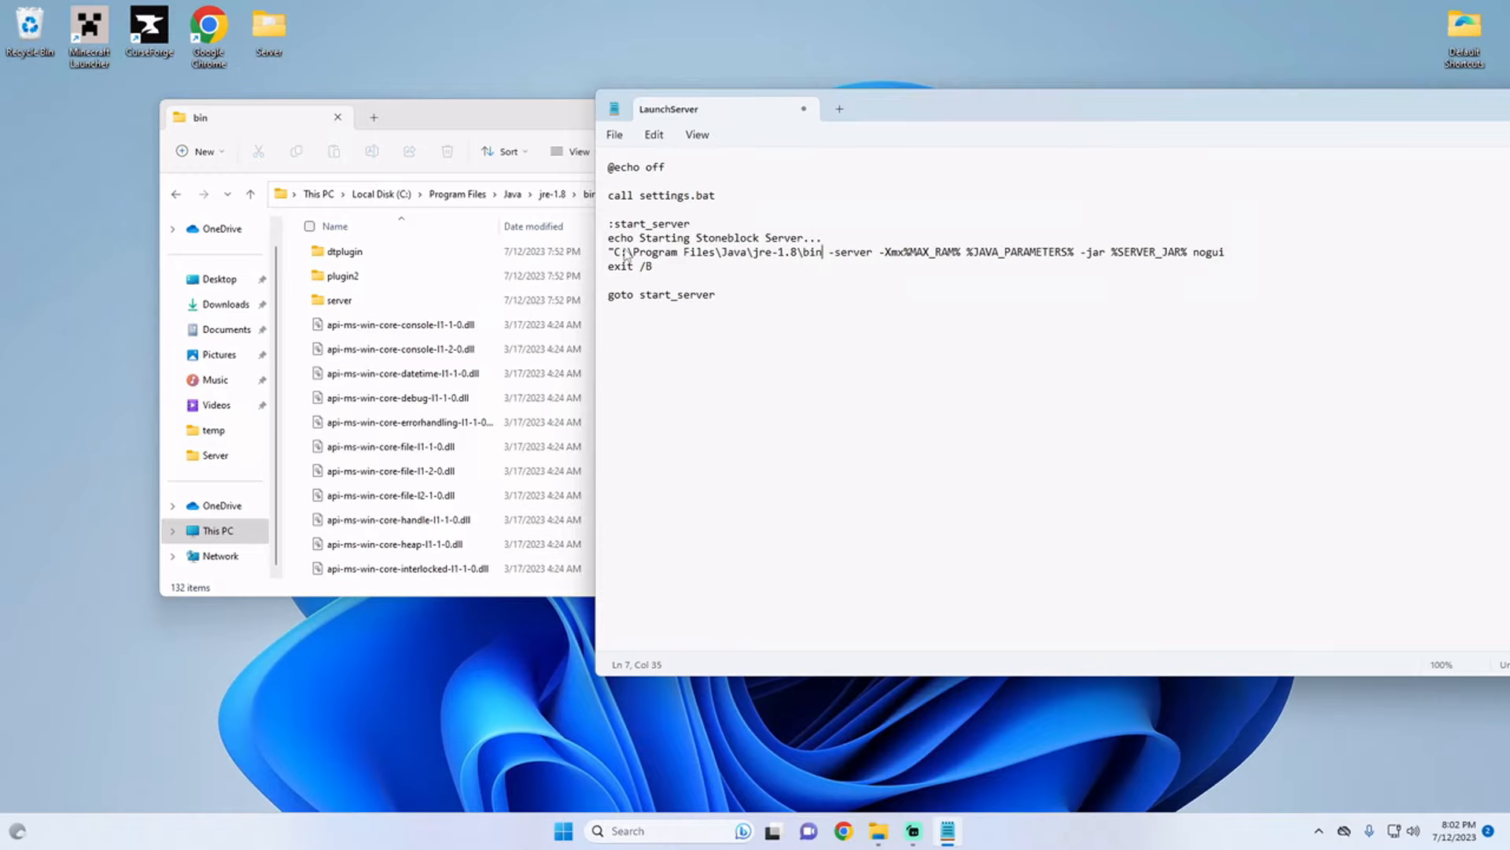
type("\\java.e")
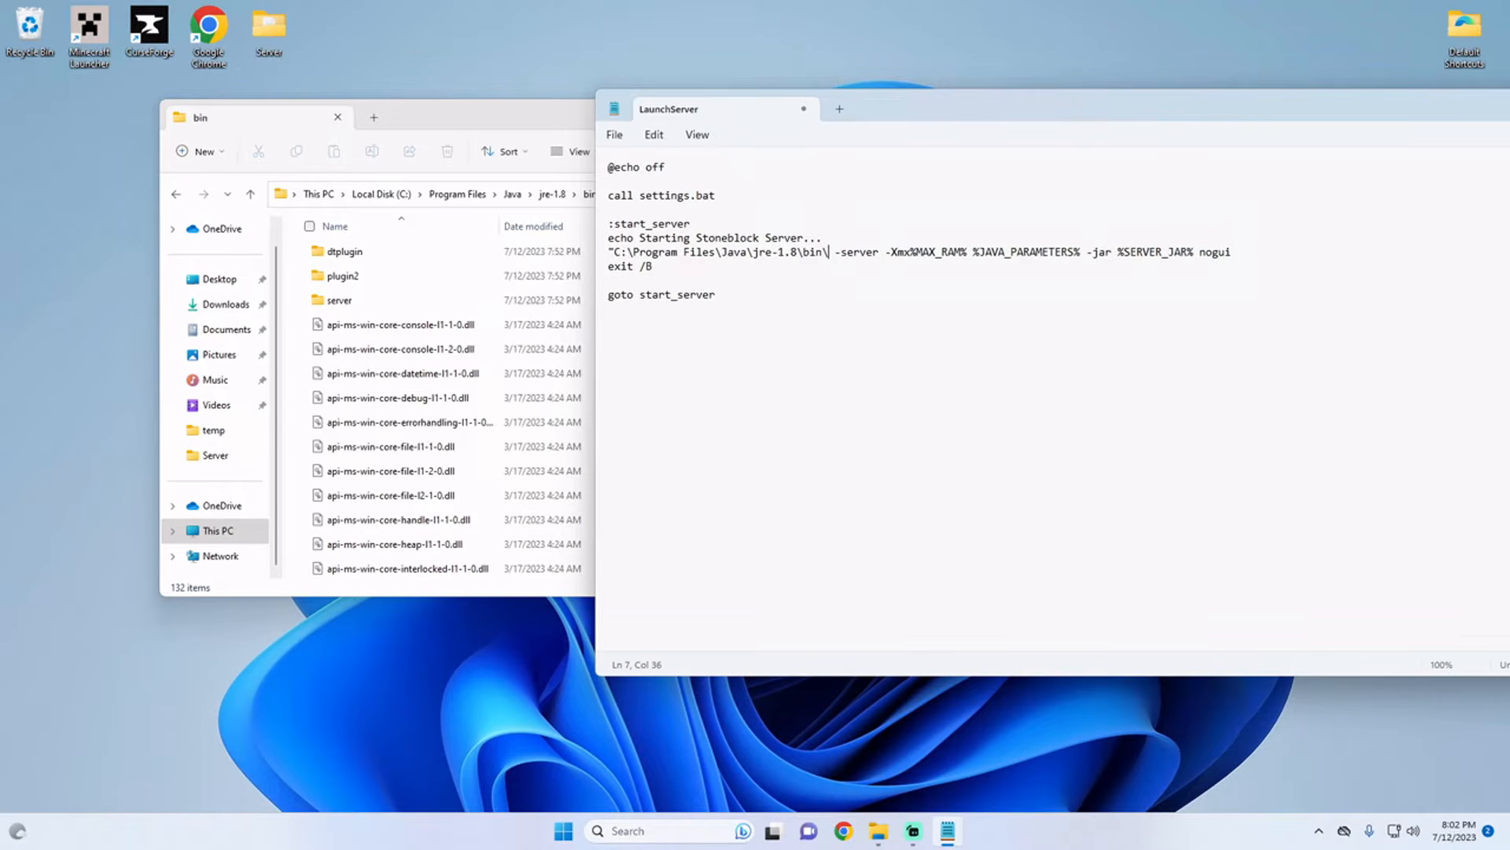
type("xe")
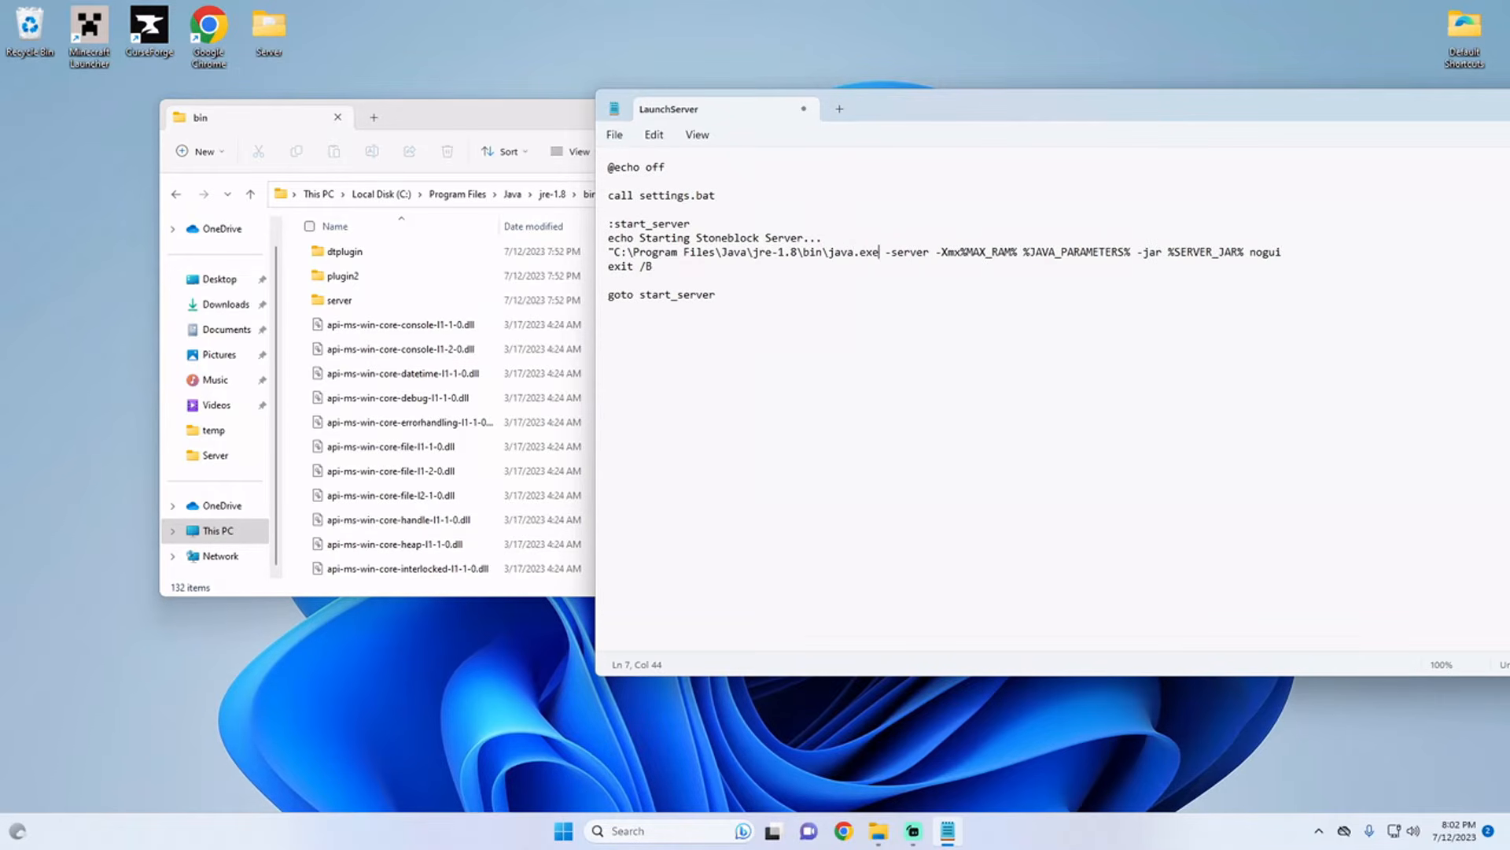
type("\"")
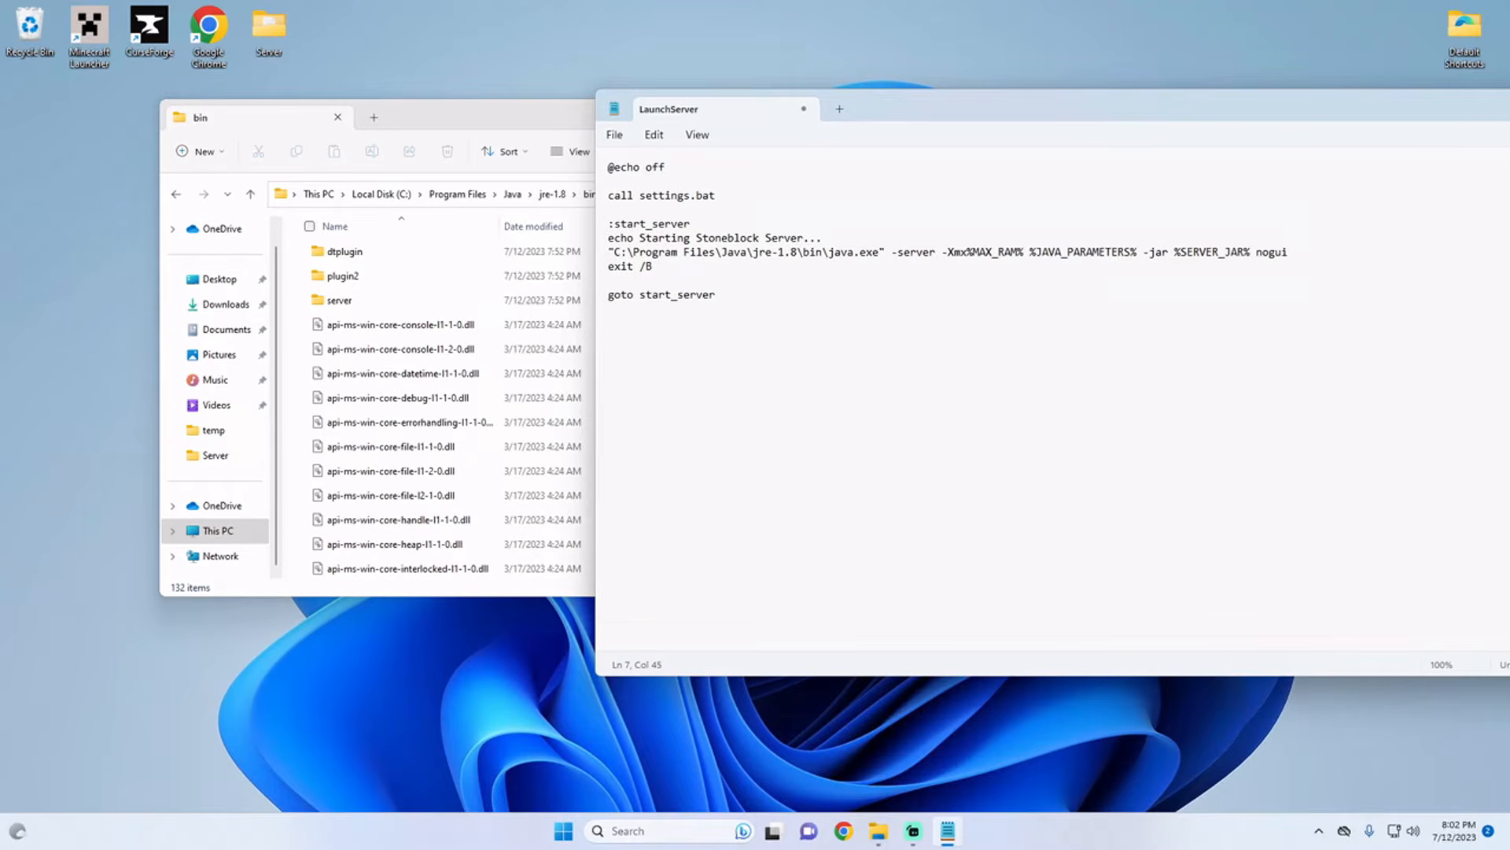
Step: Save the edited LaunchServer batch file, then close the editor and the Java bin folder window
left_click_drag(754, 252, 799, 252)
left_click(614, 134)
left_click(747, 137)
left_click_drag(893, 110, 815, 129)
left_click(727, 128)
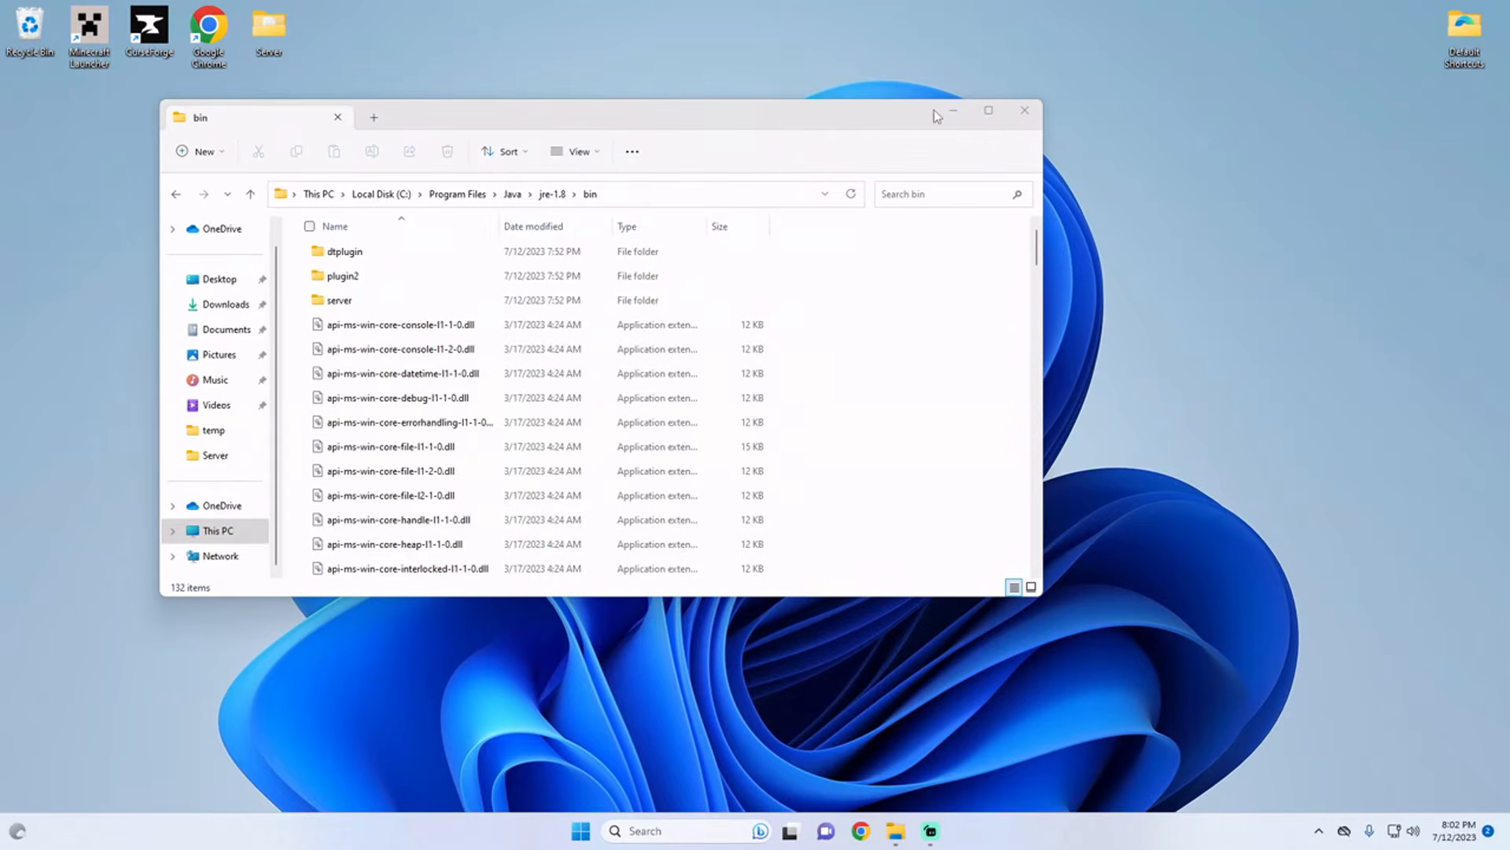
left_click(1025, 110)
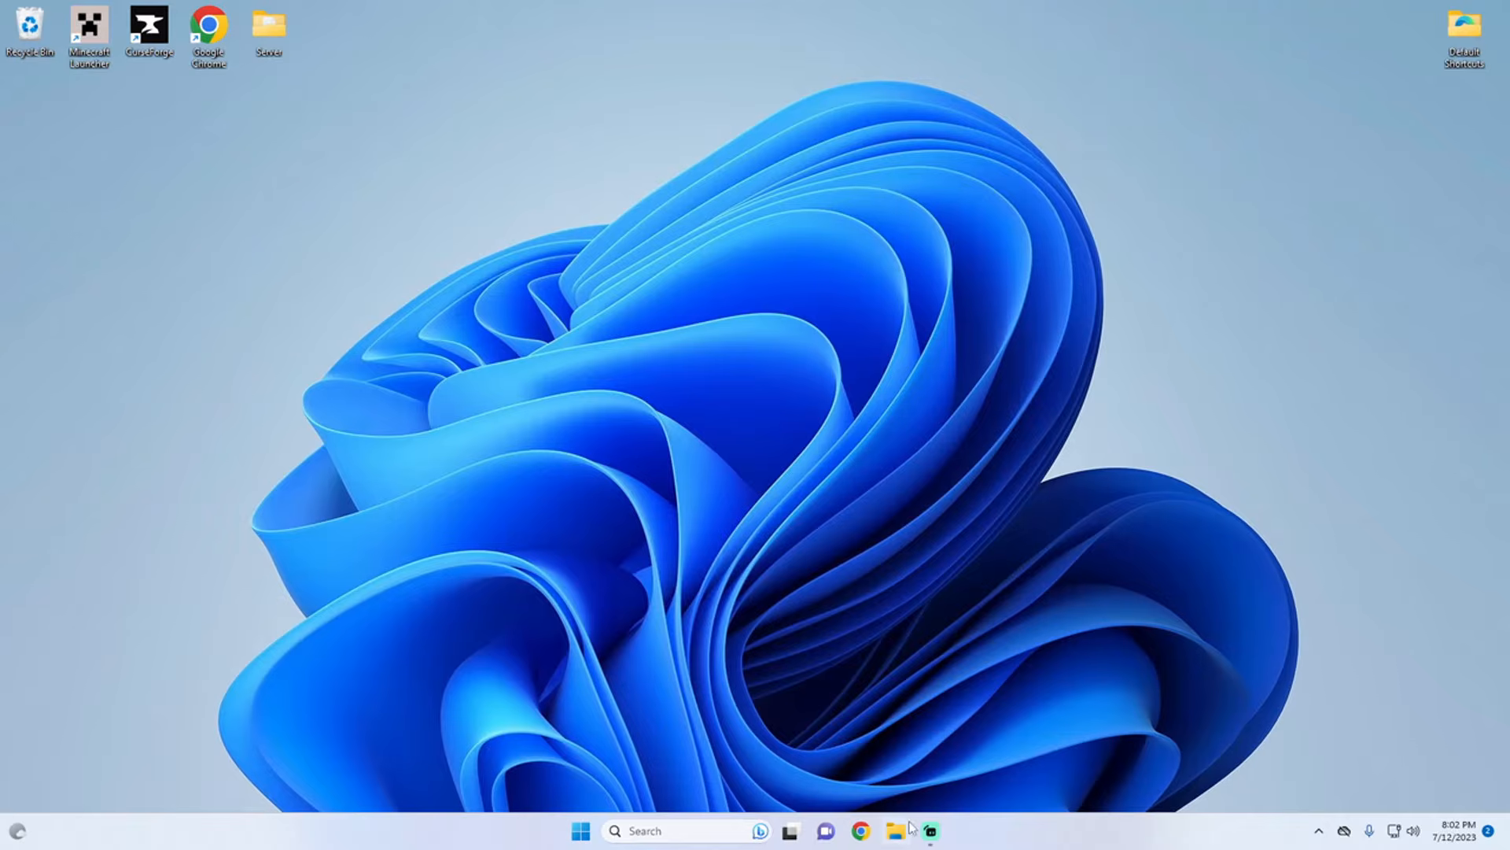
Step: Open the settings batch file from the desktop's Server folder for editing, allowing it past the SmartScreen block
left_click(252, 15)
double_click(266, 35)
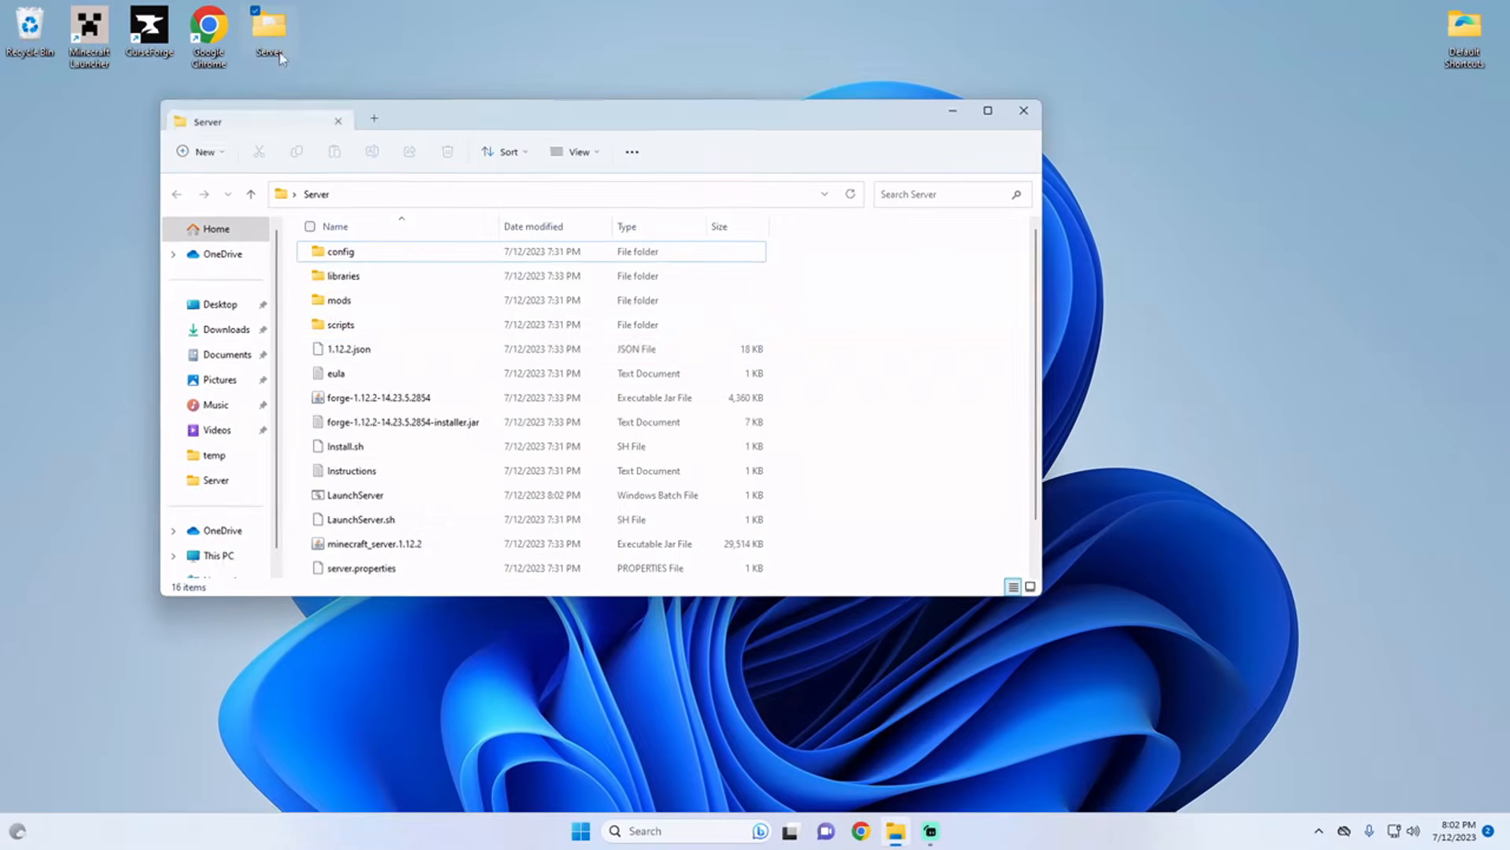
scroll(440, 331, "down", 1)
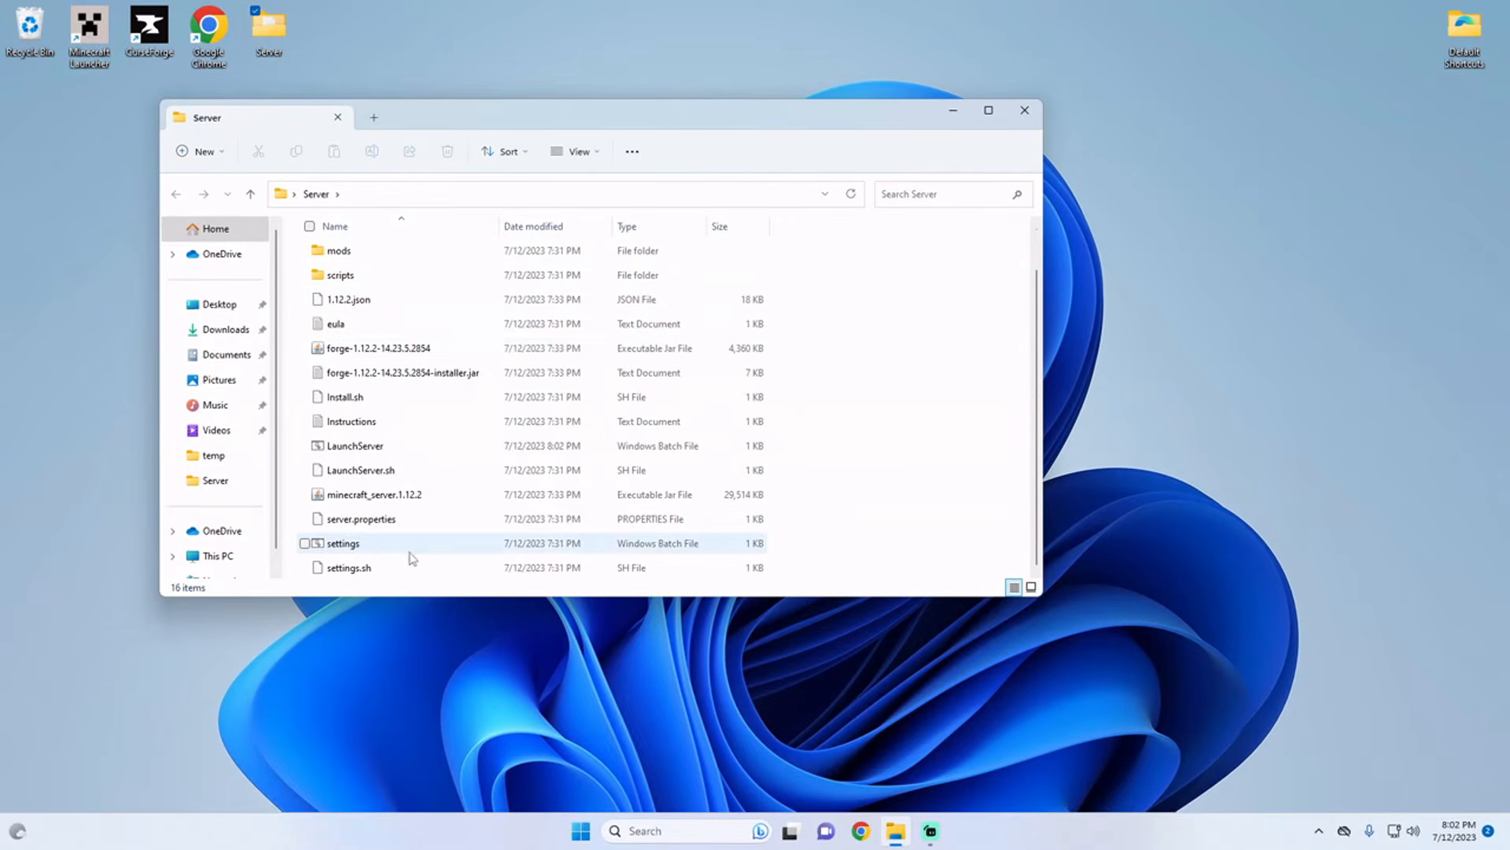
right_click(354, 546)
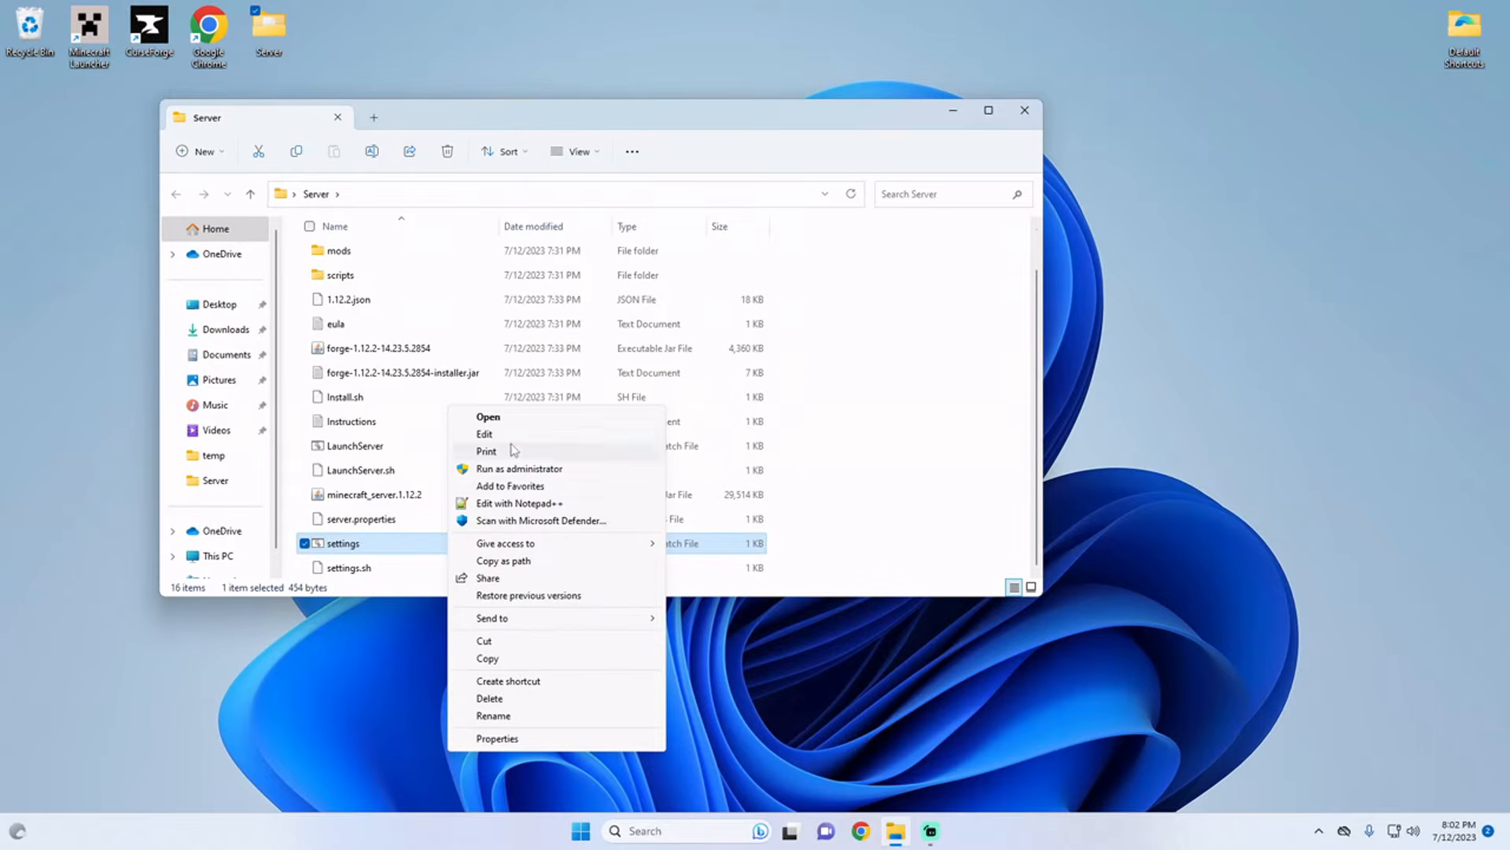
left_click(495, 420)
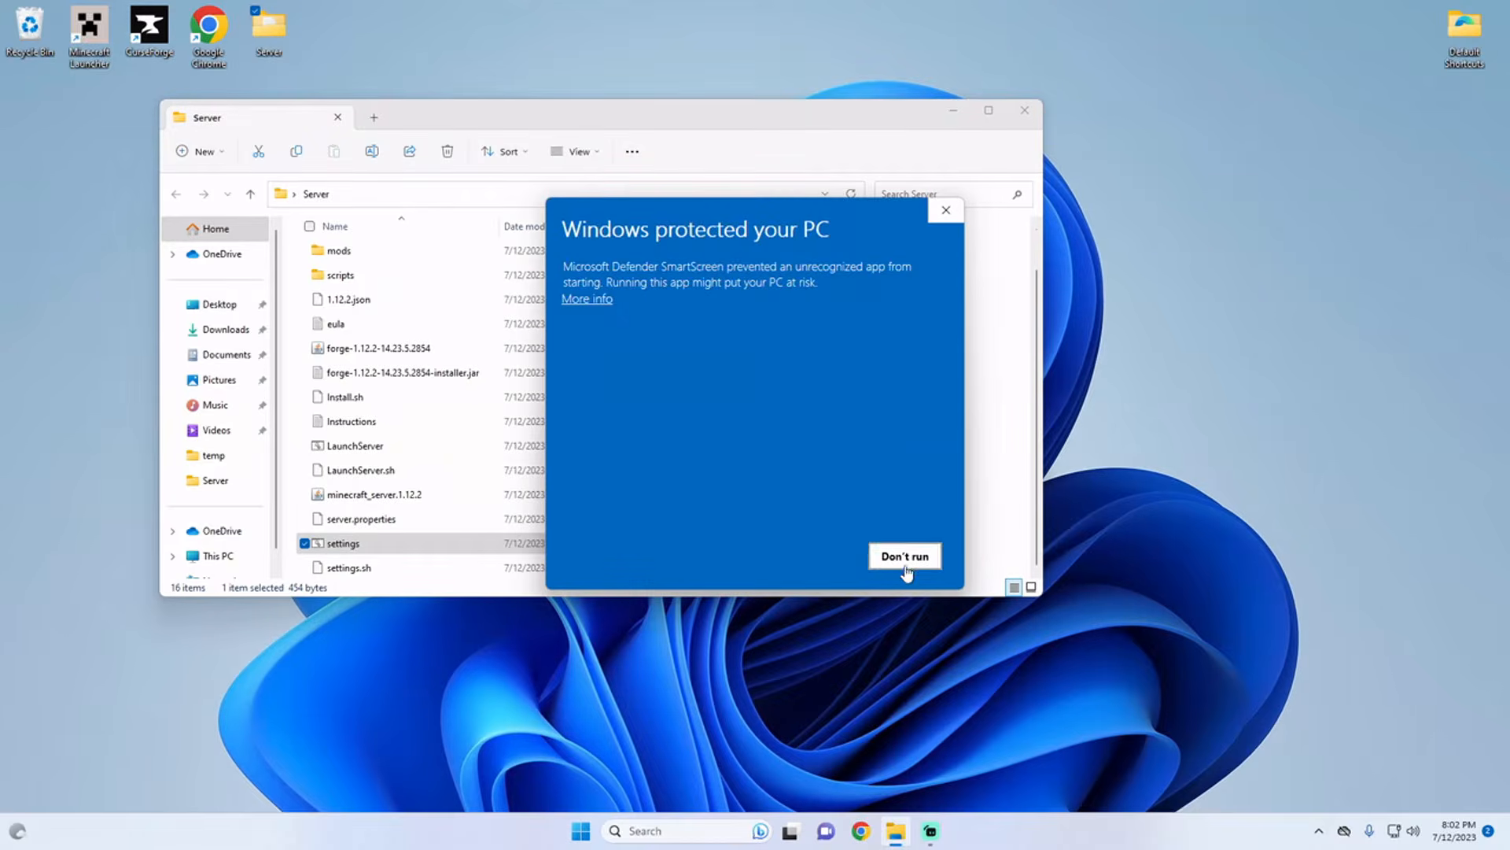
left_click(570, 299)
left_click(810, 556)
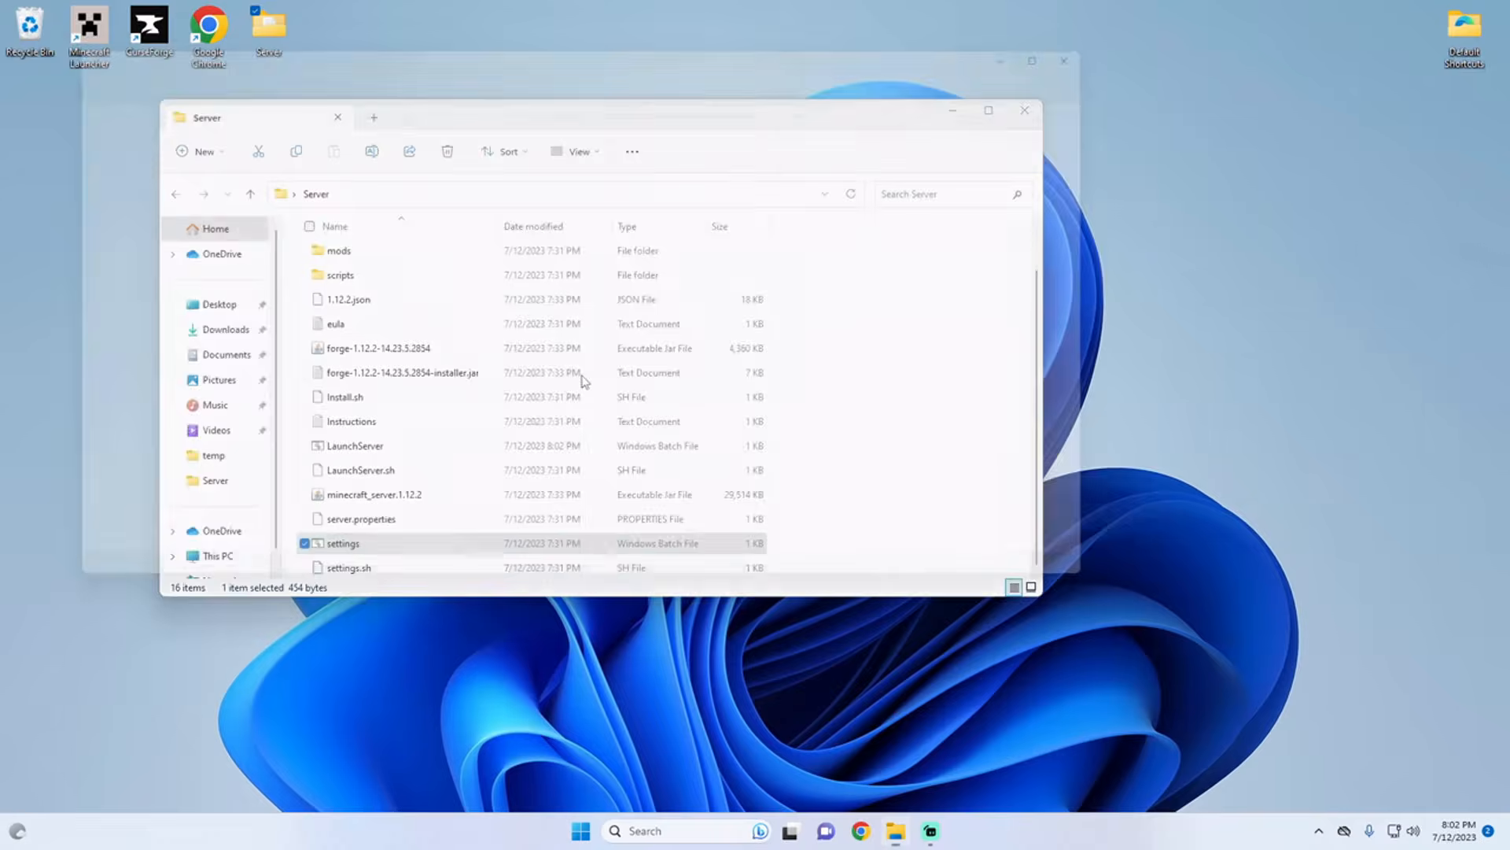
left_click_drag(384, 52, 659, 71)
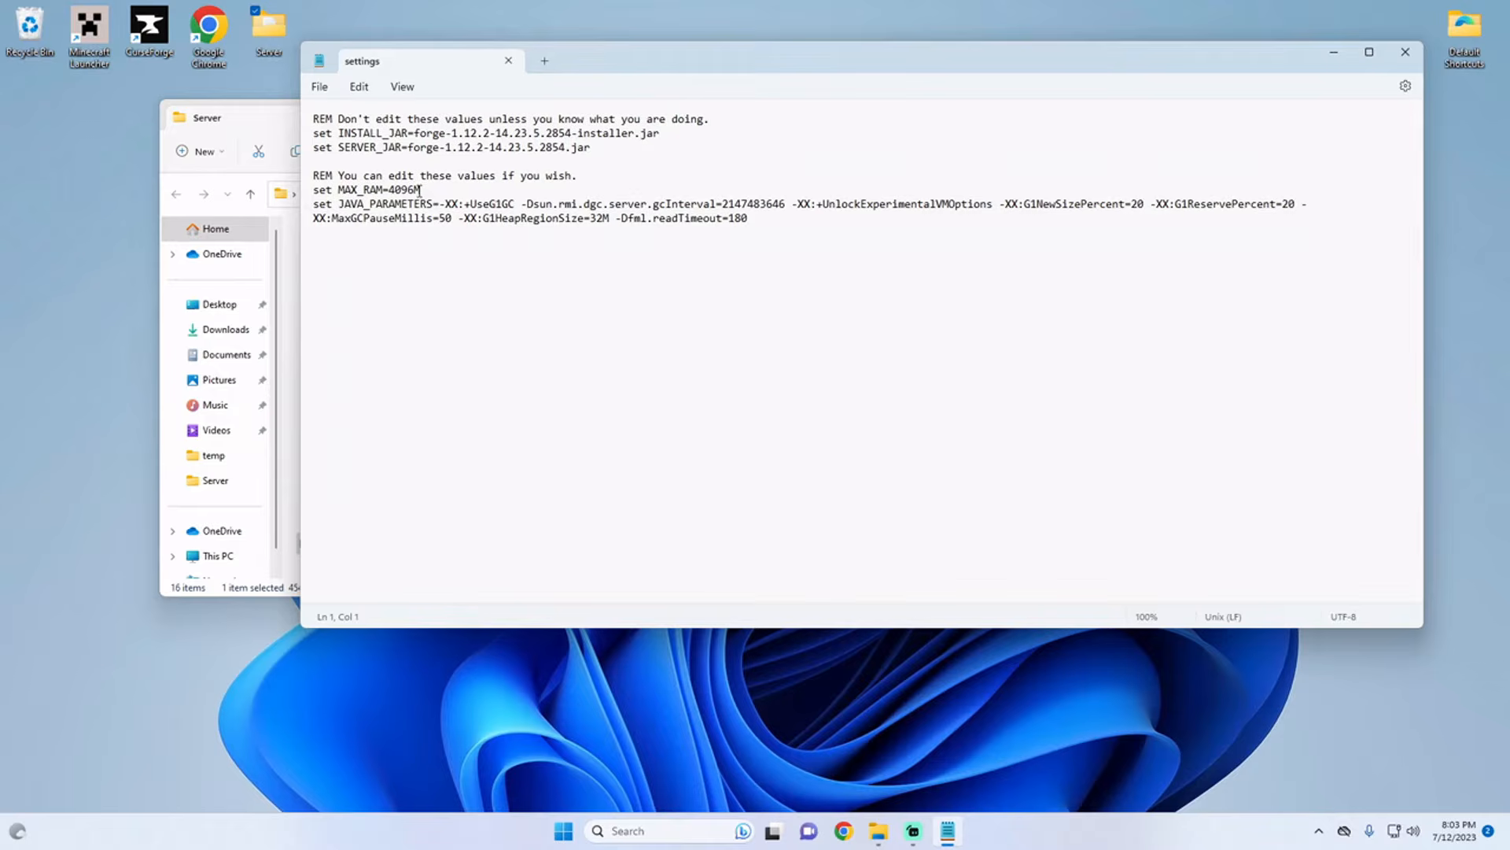
Step: Set MAX_RAM to 6G in the settings batch file, then save and close it
left_click_drag(421, 190, 389, 193)
type("6G")
left_click(319, 86)
left_click(338, 191)
left_click(1405, 52)
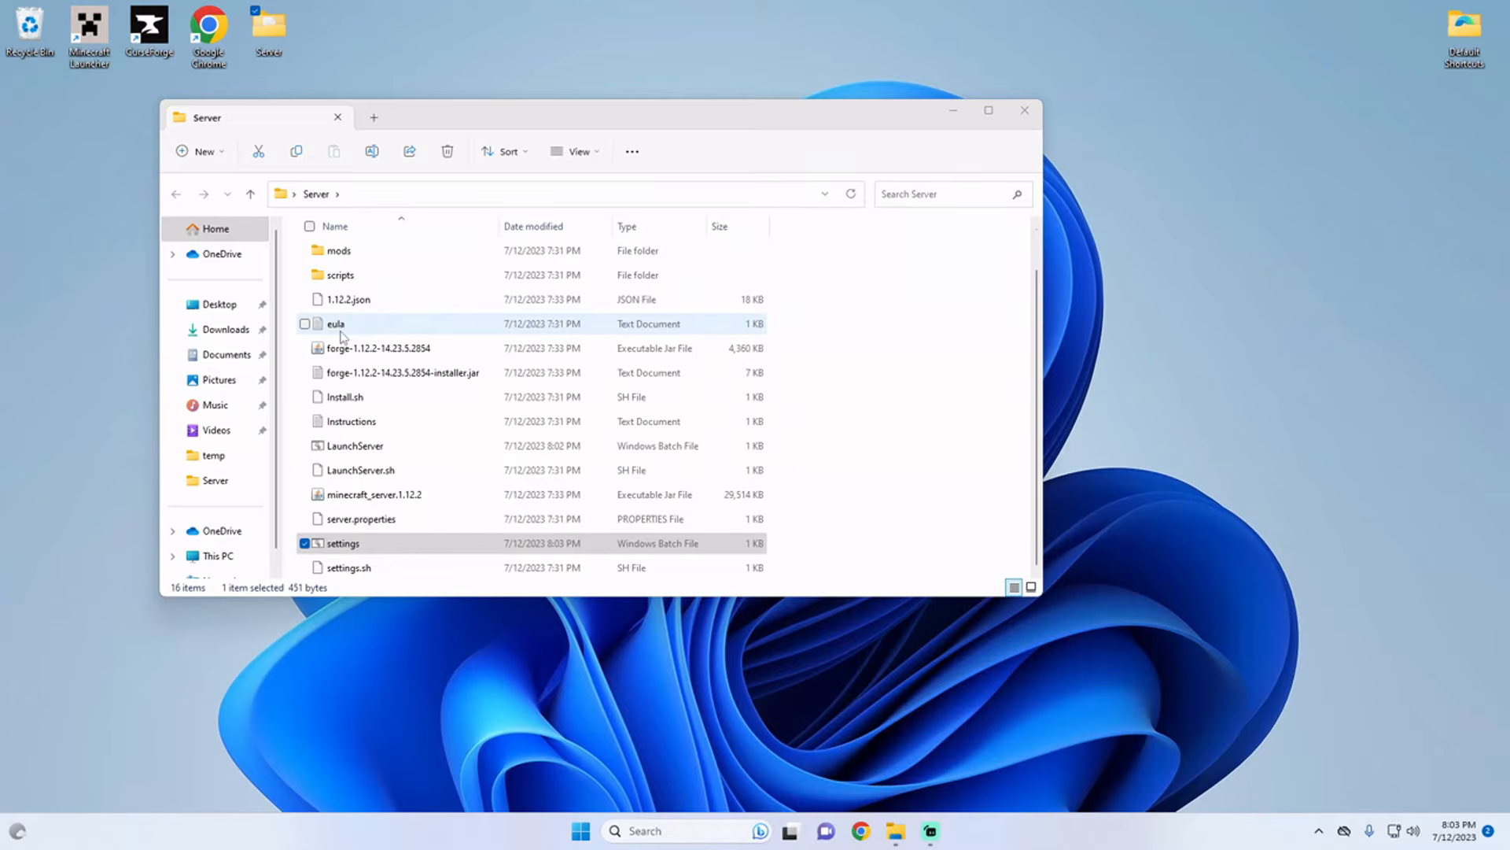
Step: Open the eula text file, set eula to true, then save and close it
double_click(338, 324)
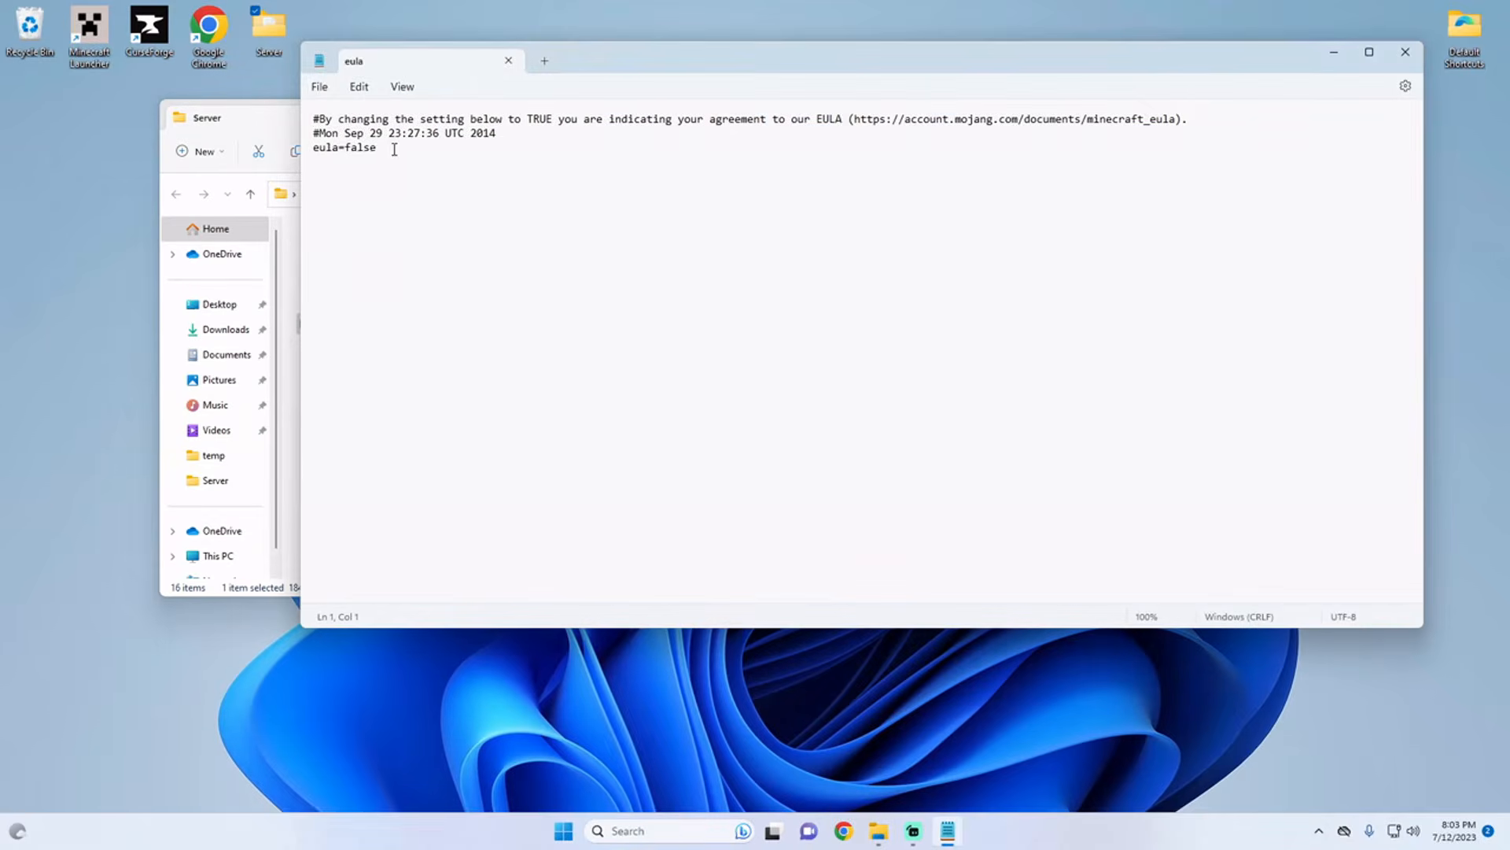
left_click_drag(378, 148, 350, 153)
type("true")
left_click(320, 87)
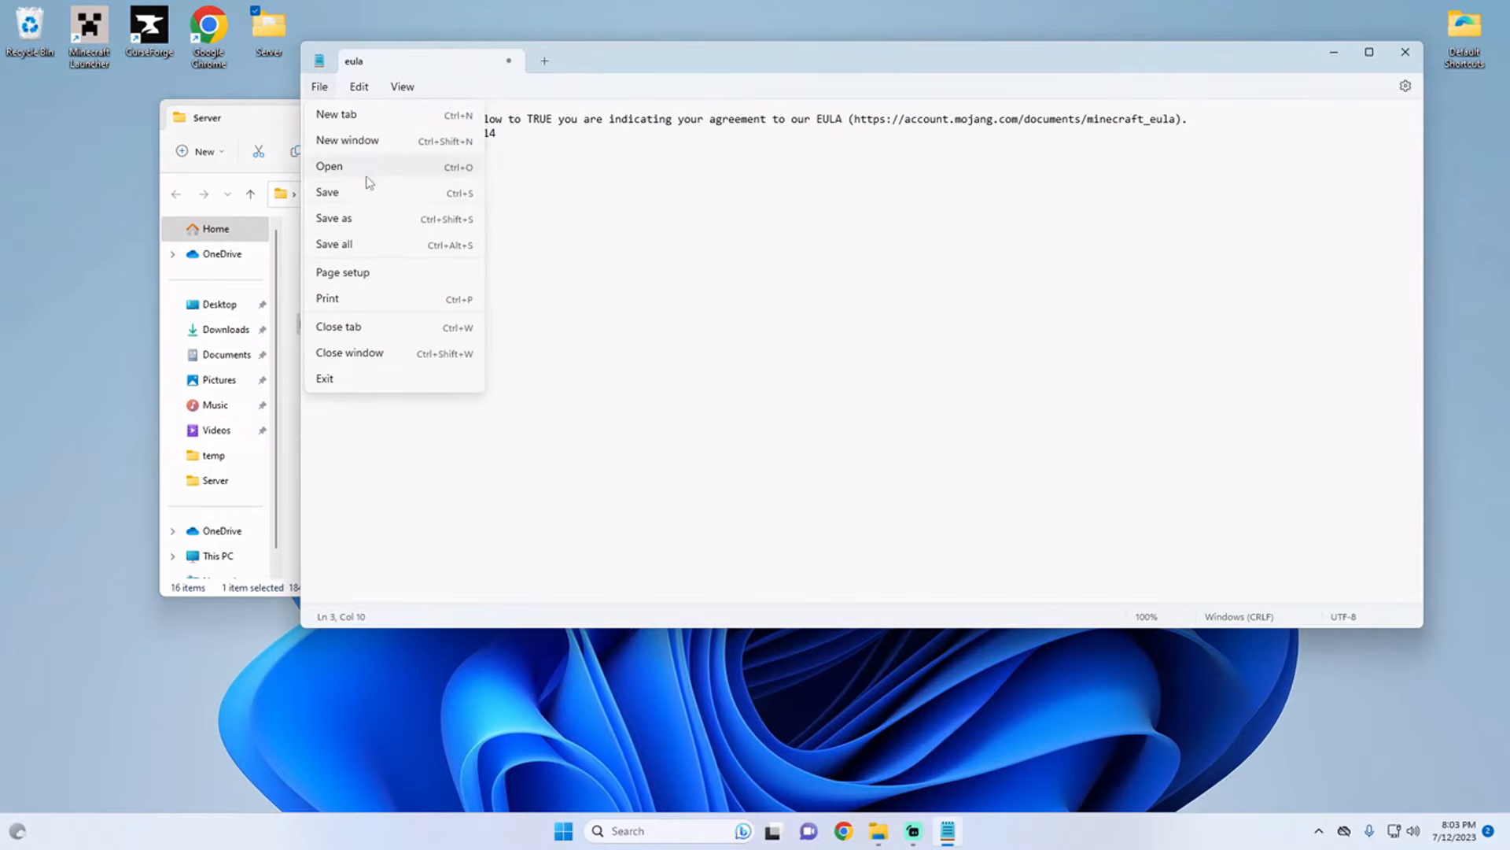
left_click(364, 192)
left_click(1407, 56)
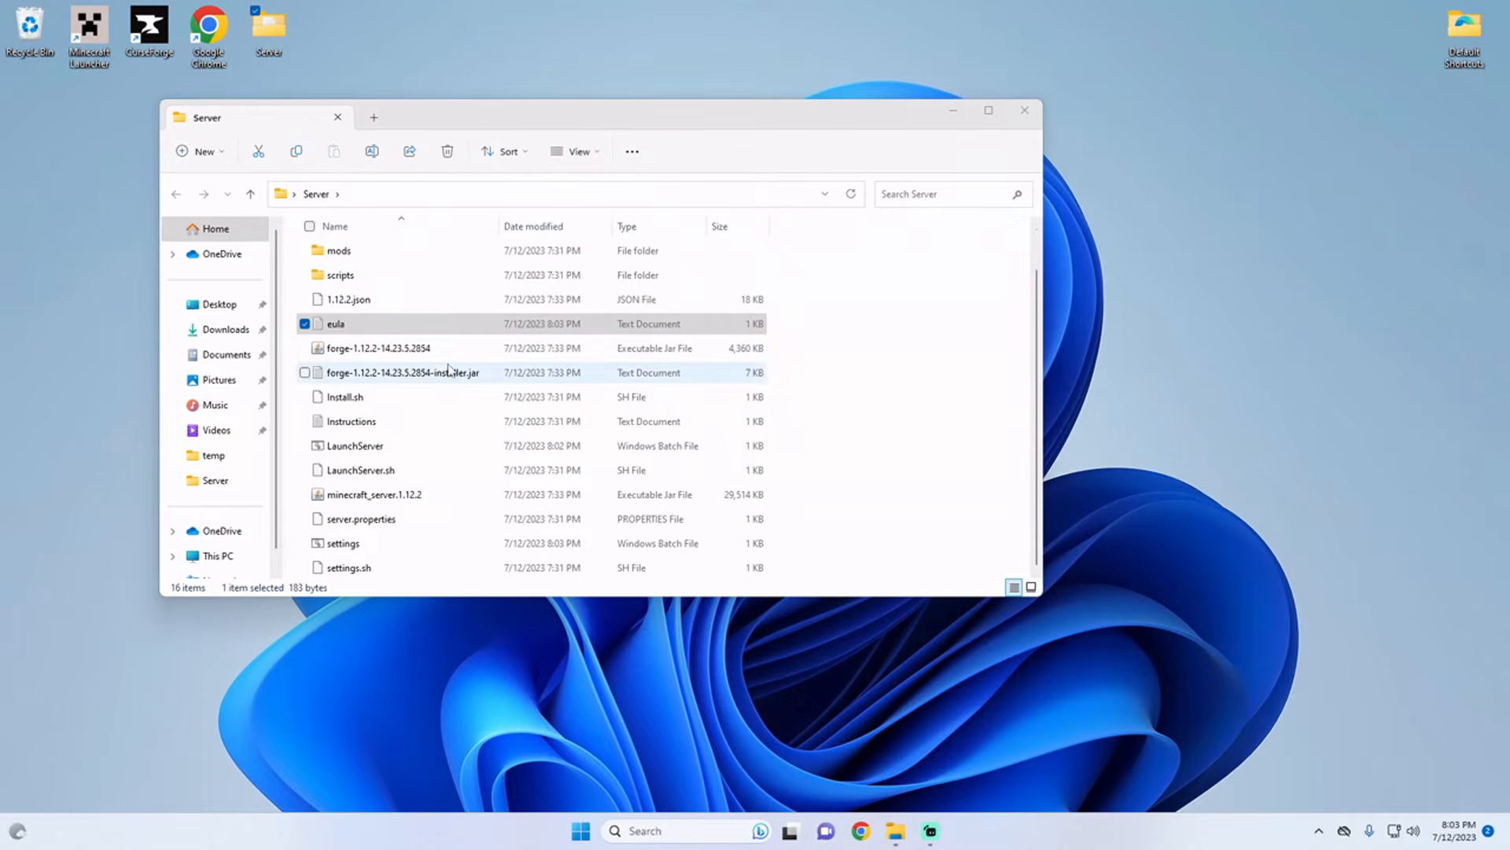
Step: Run the LaunchServer batch file to start the server and launch the StoneBlock modpack by Sunekaer from CurseForge
double_click(374, 447)
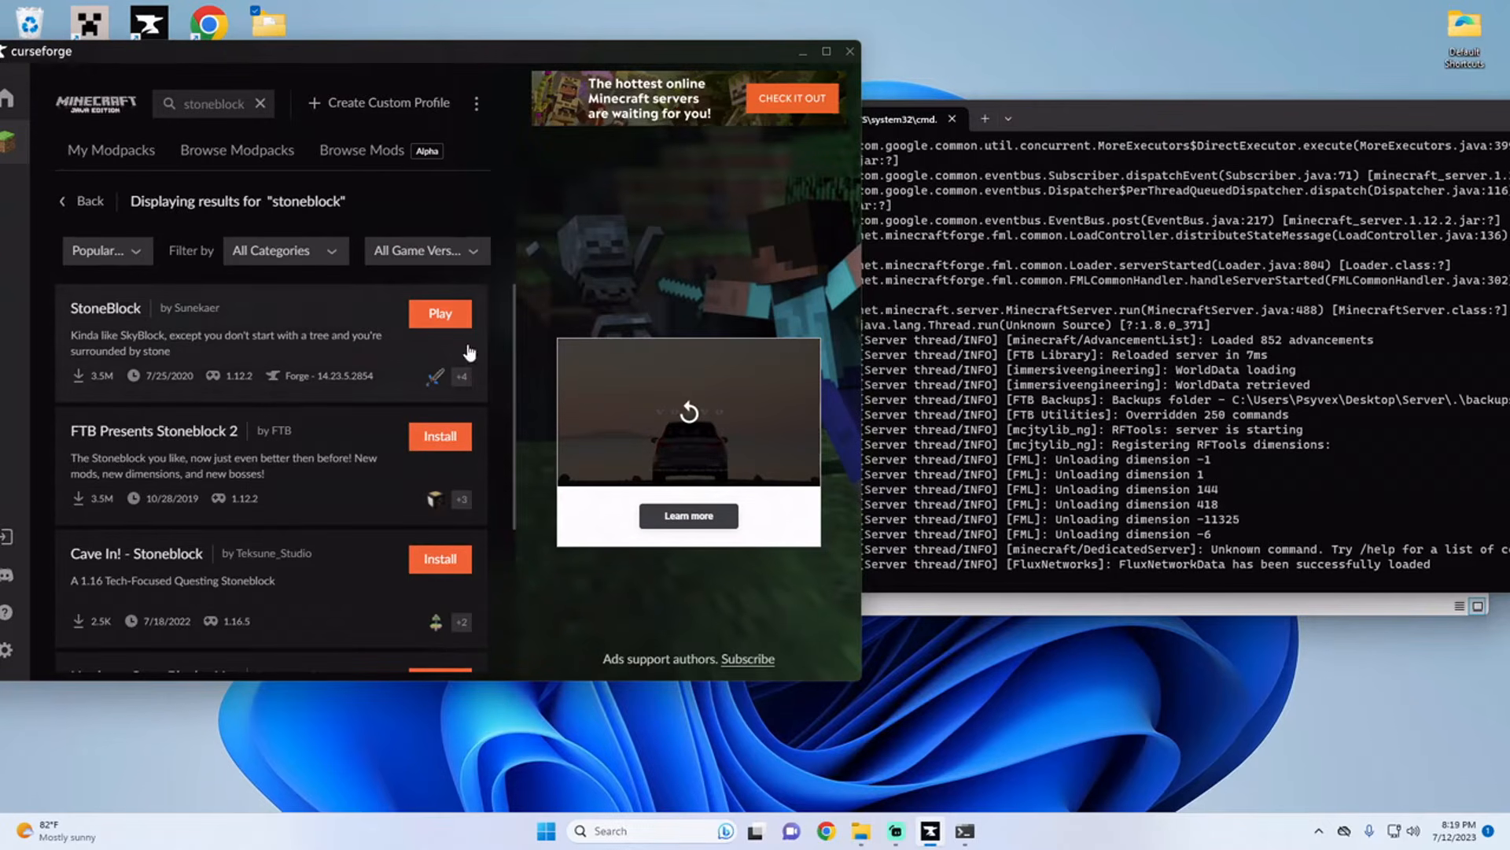
left_click(443, 315)
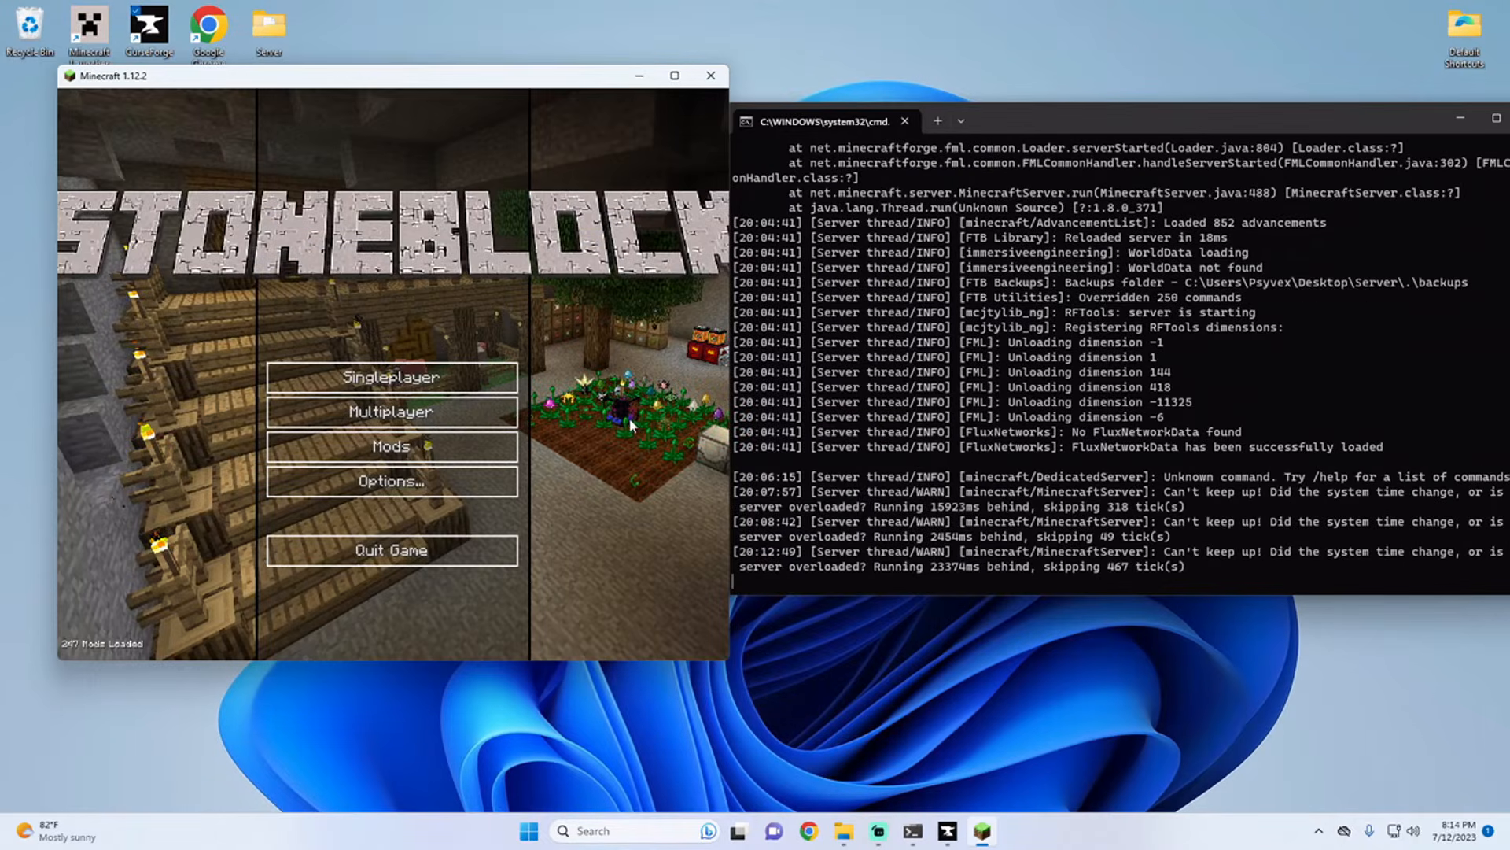
left_click(1059, 464)
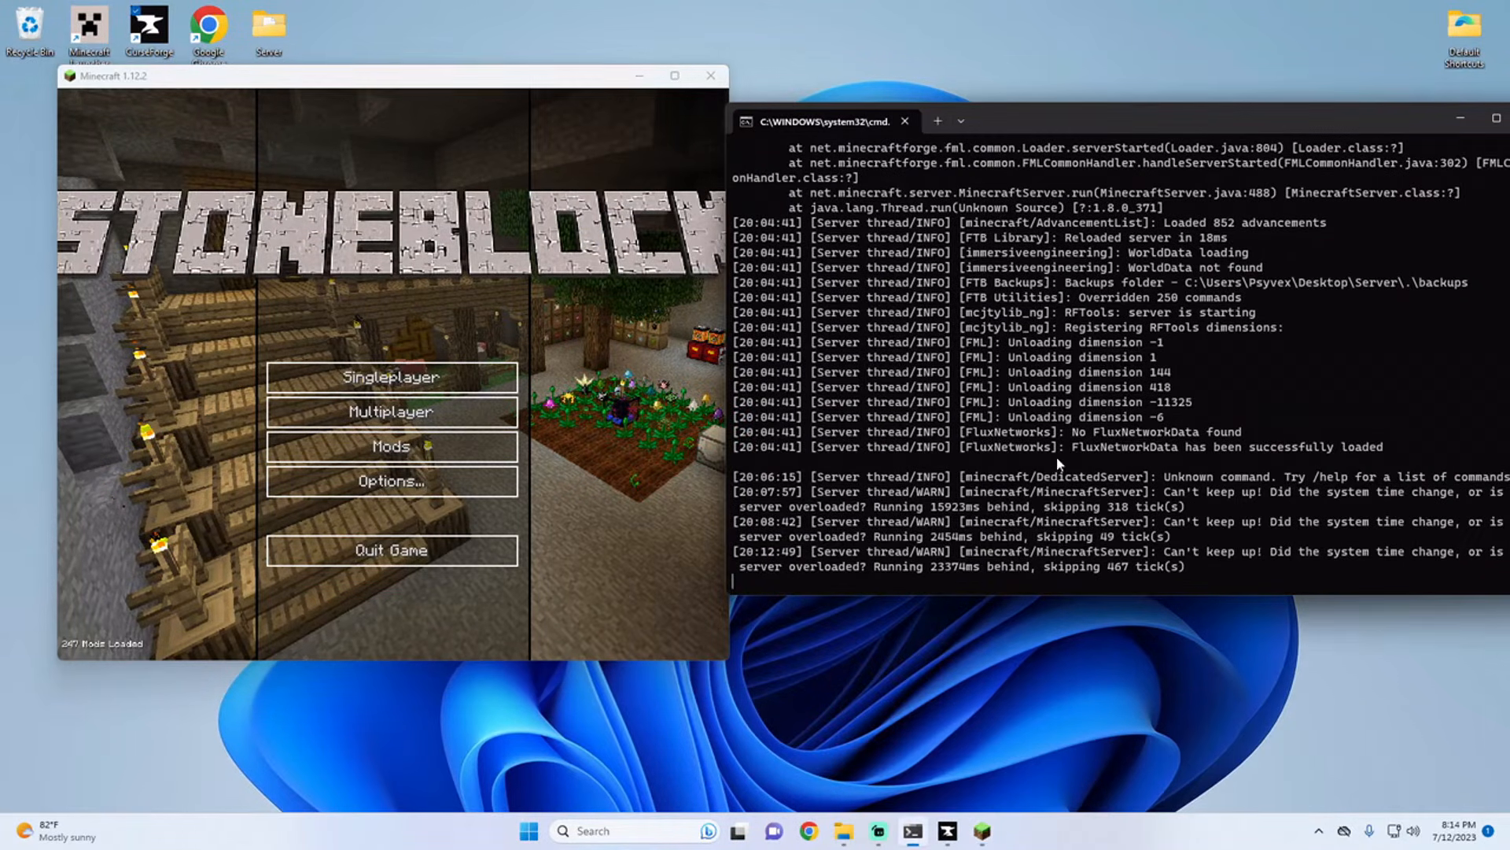
Step: Add a multiplayer server in Minecraft with the address localhost, keeping the name Minecraft Server
left_click(429, 419)
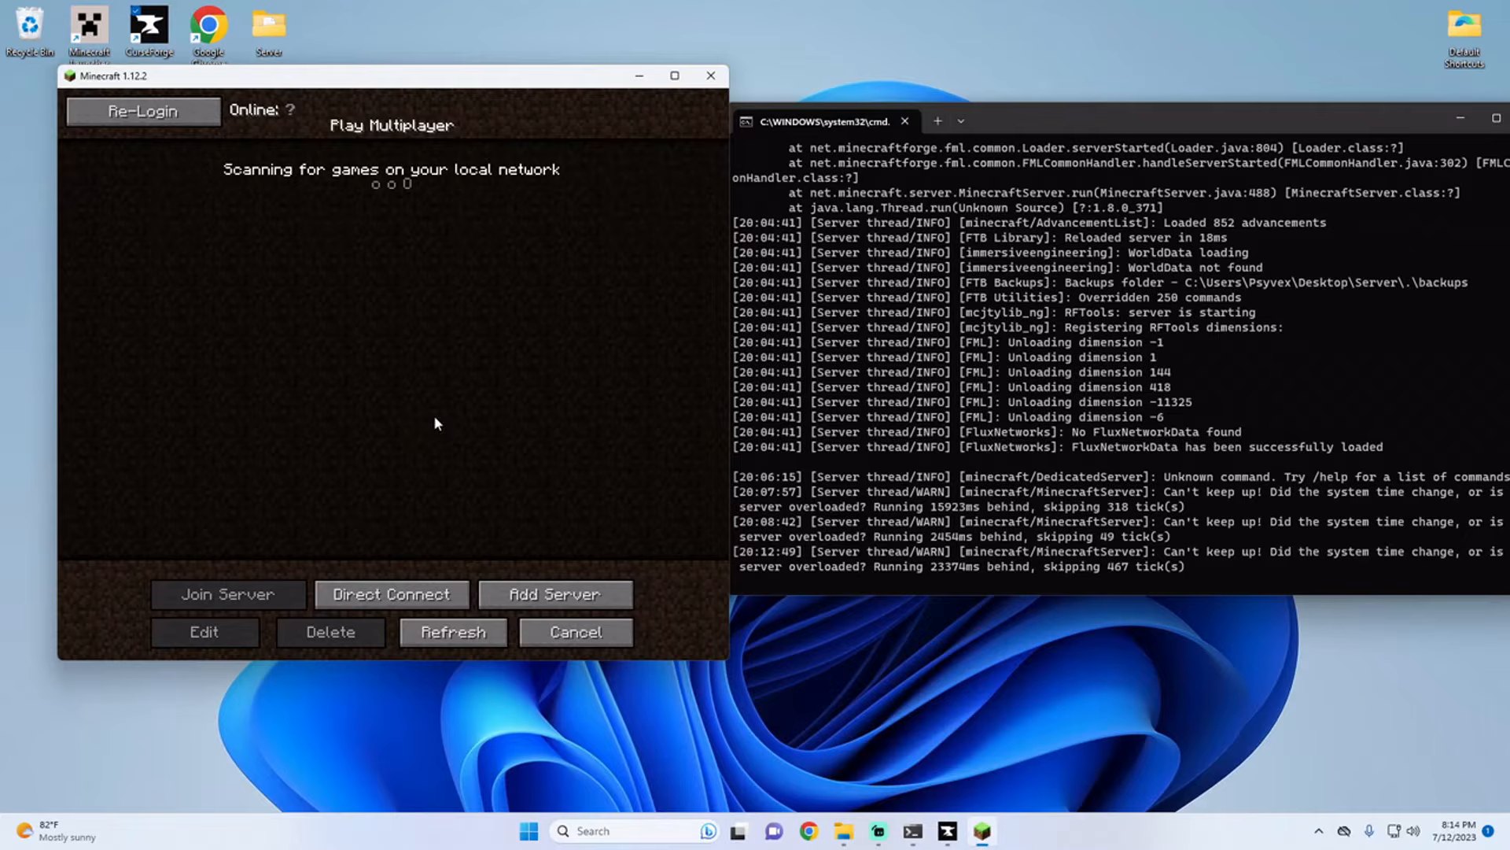
left_click(519, 595)
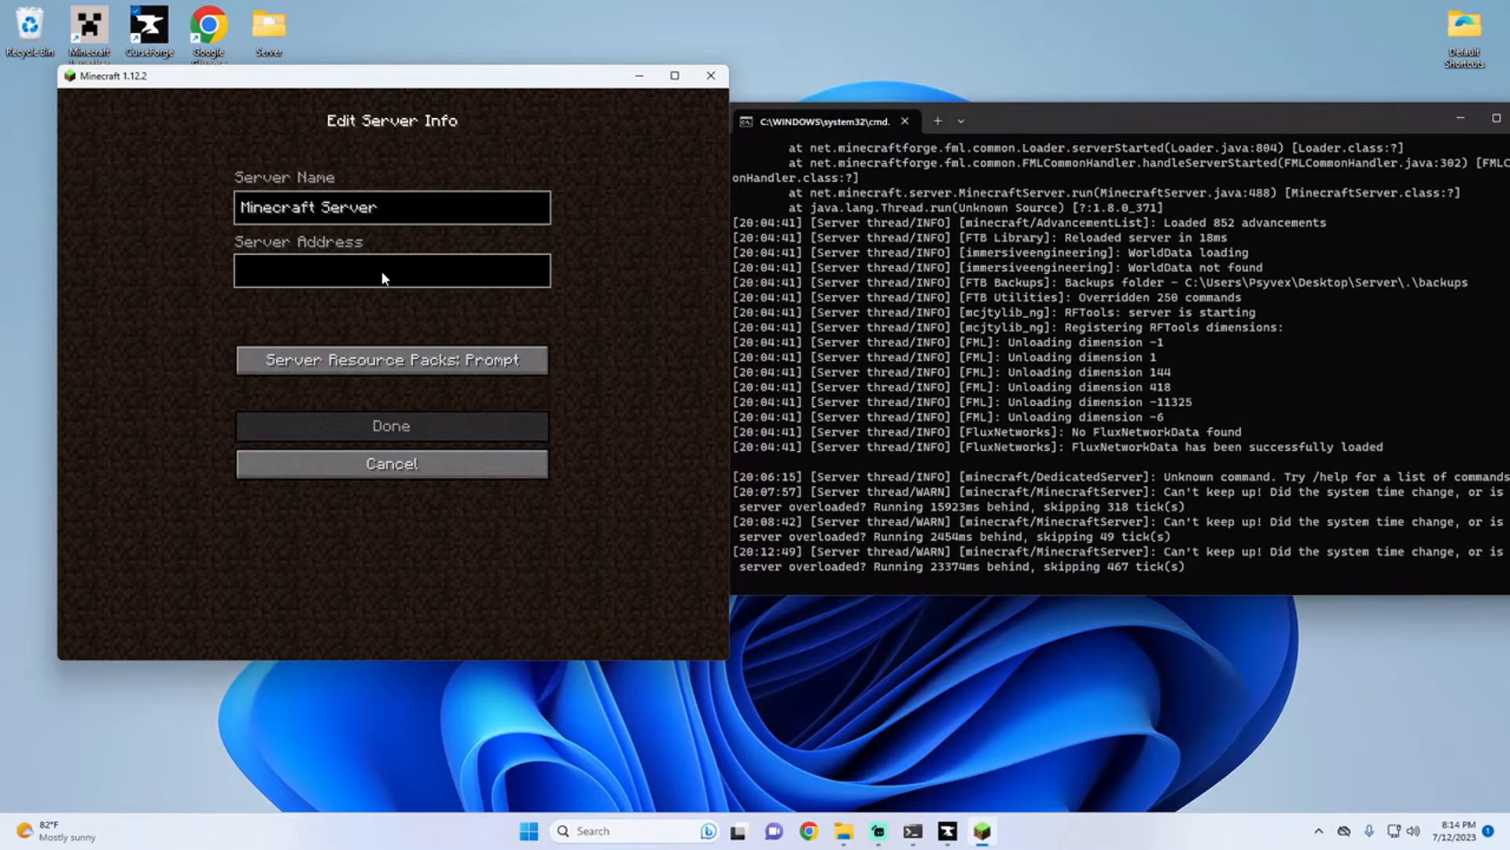
left_click(379, 269)
type("localhost")
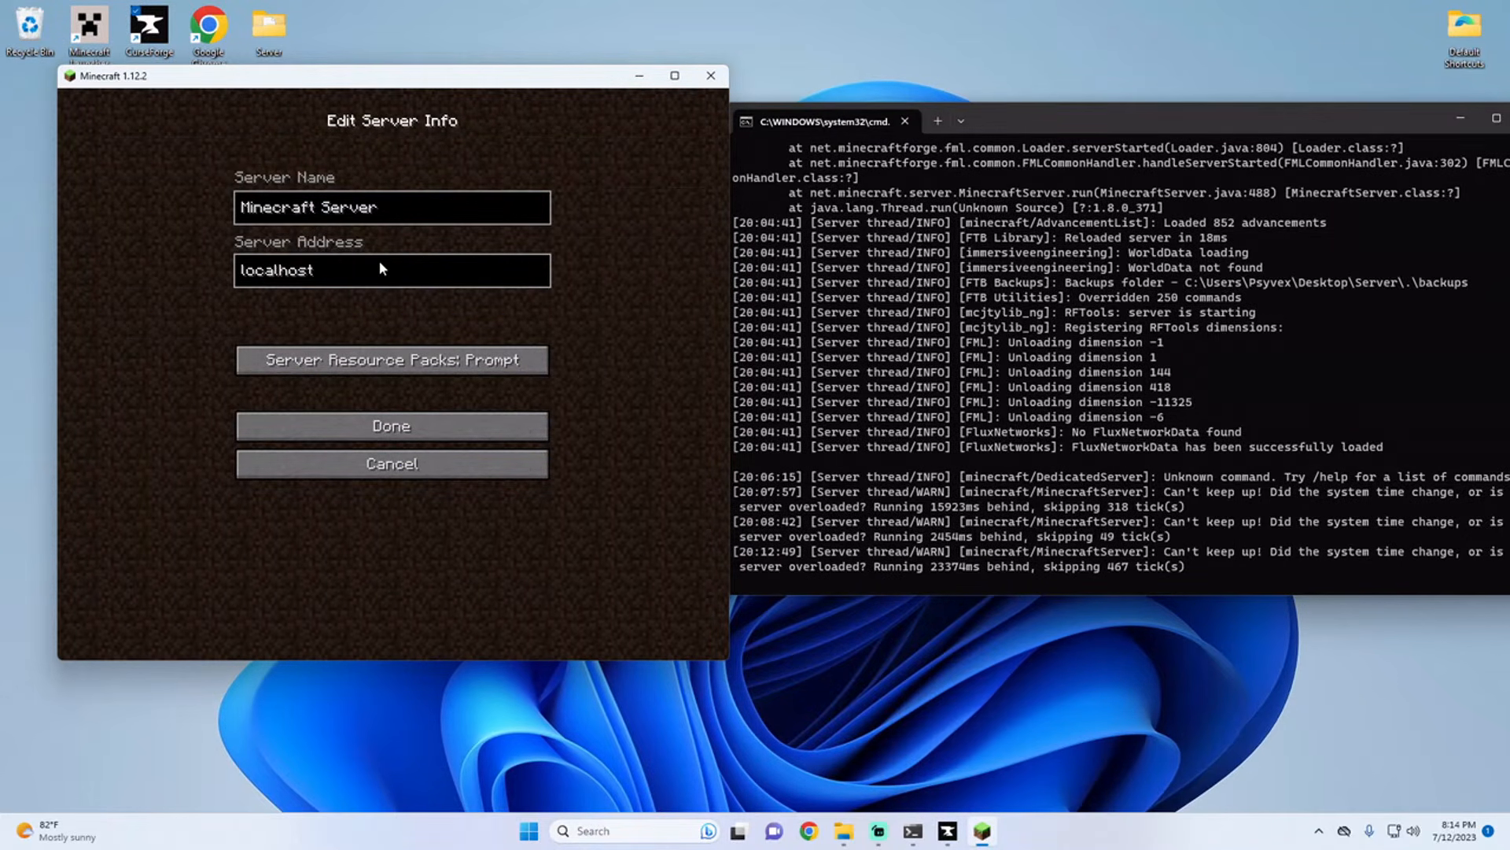
key("Return")
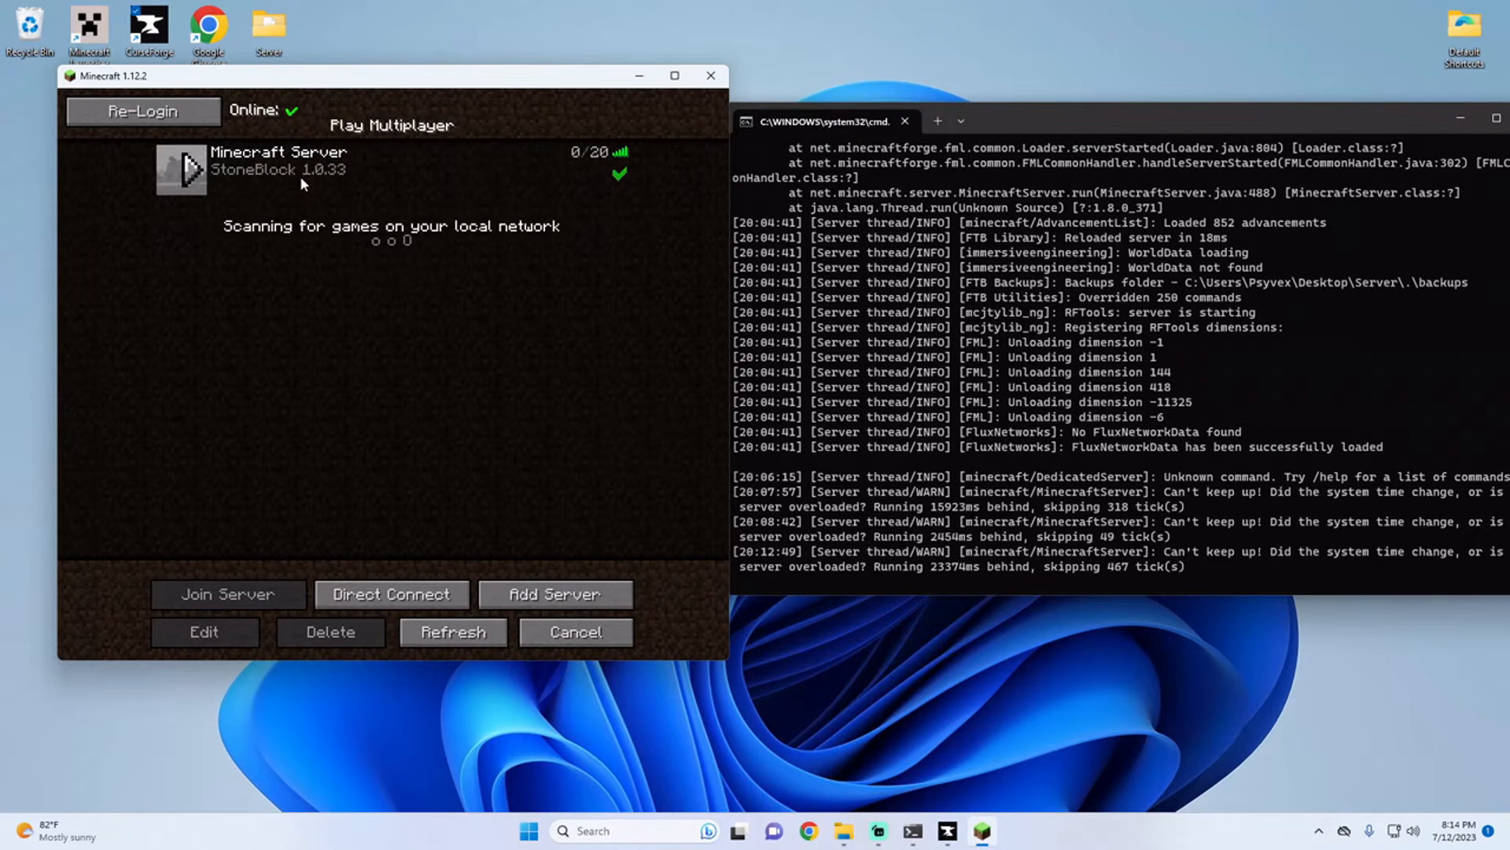
Step: Join the Minecraft Server entry, walk forward in the world, and open and close the inventory
double_click(300, 174)
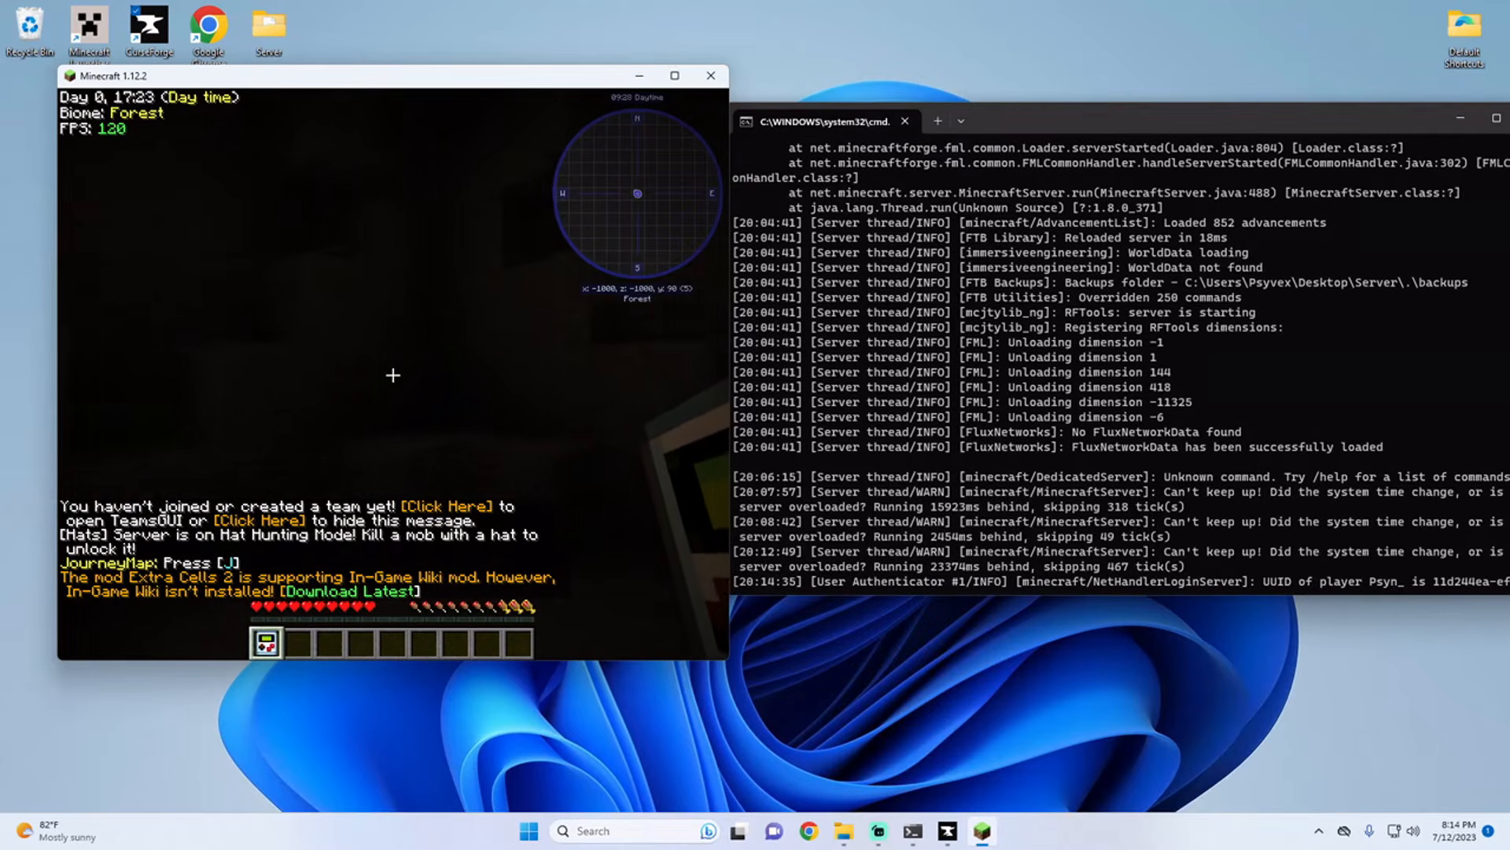
key("w")
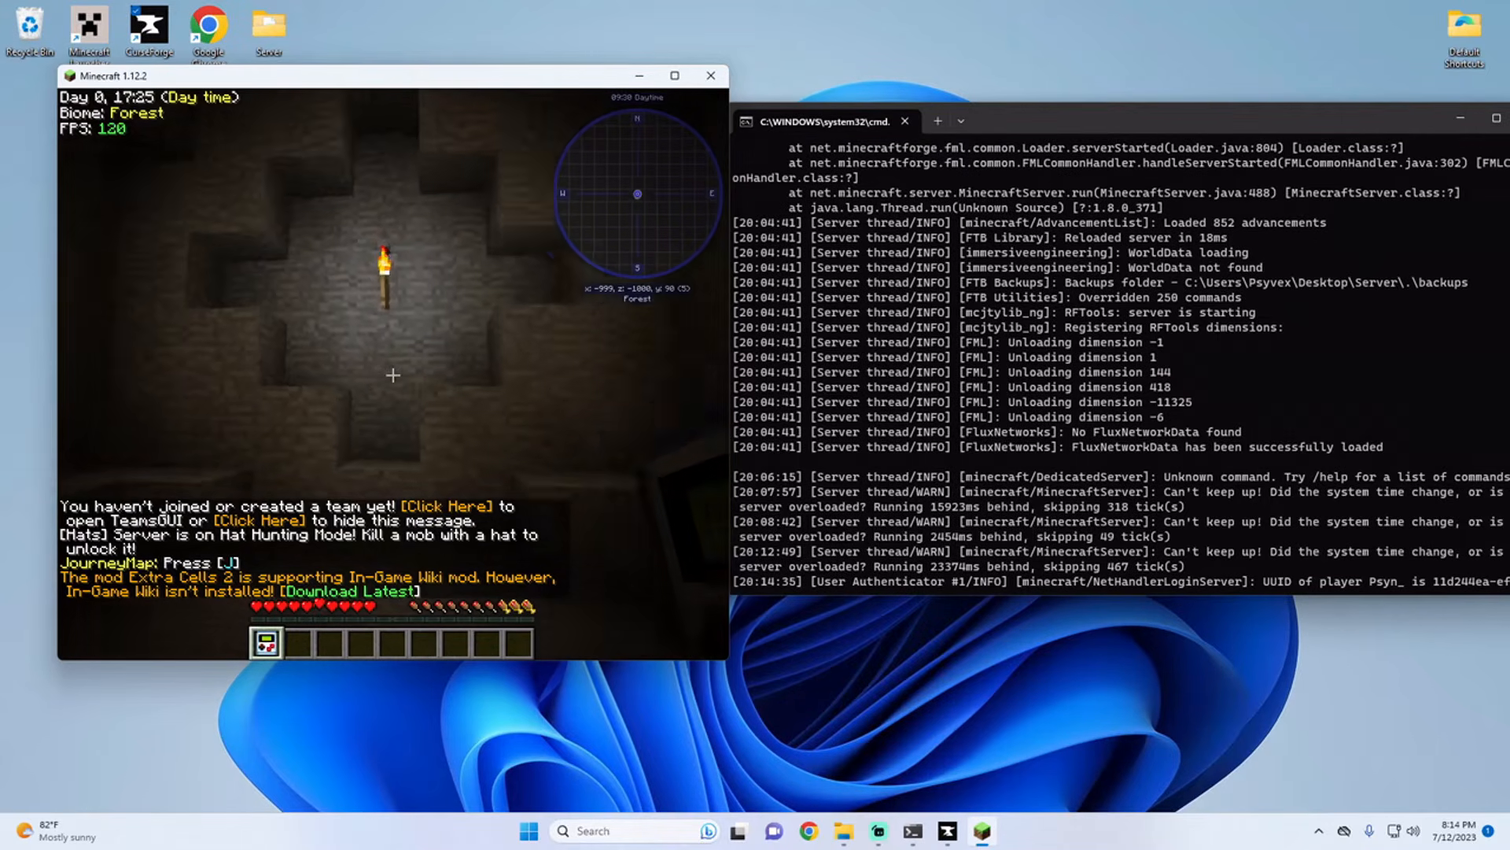
key("e")
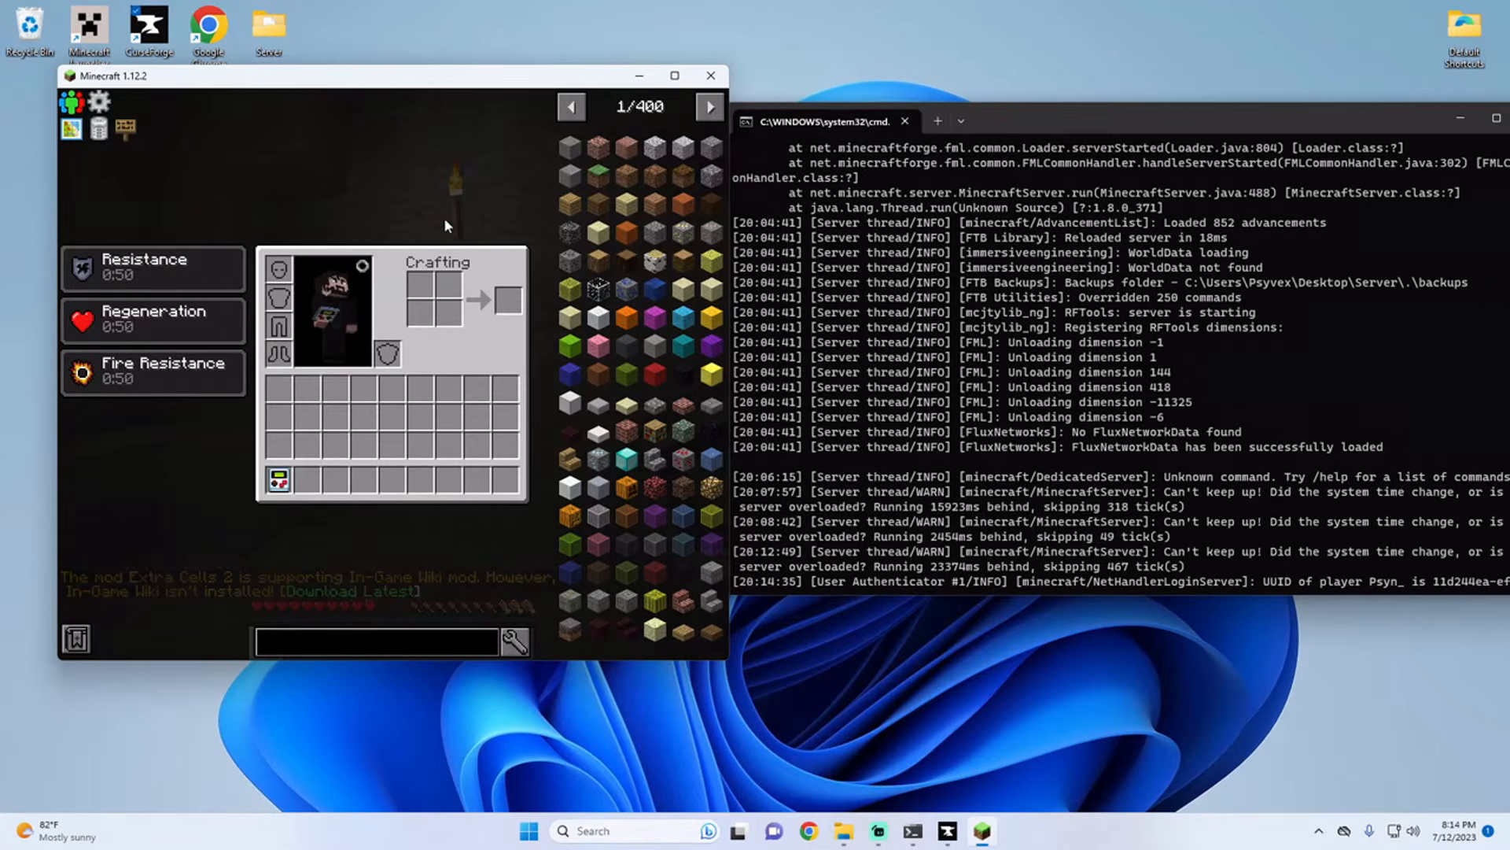
key("e")
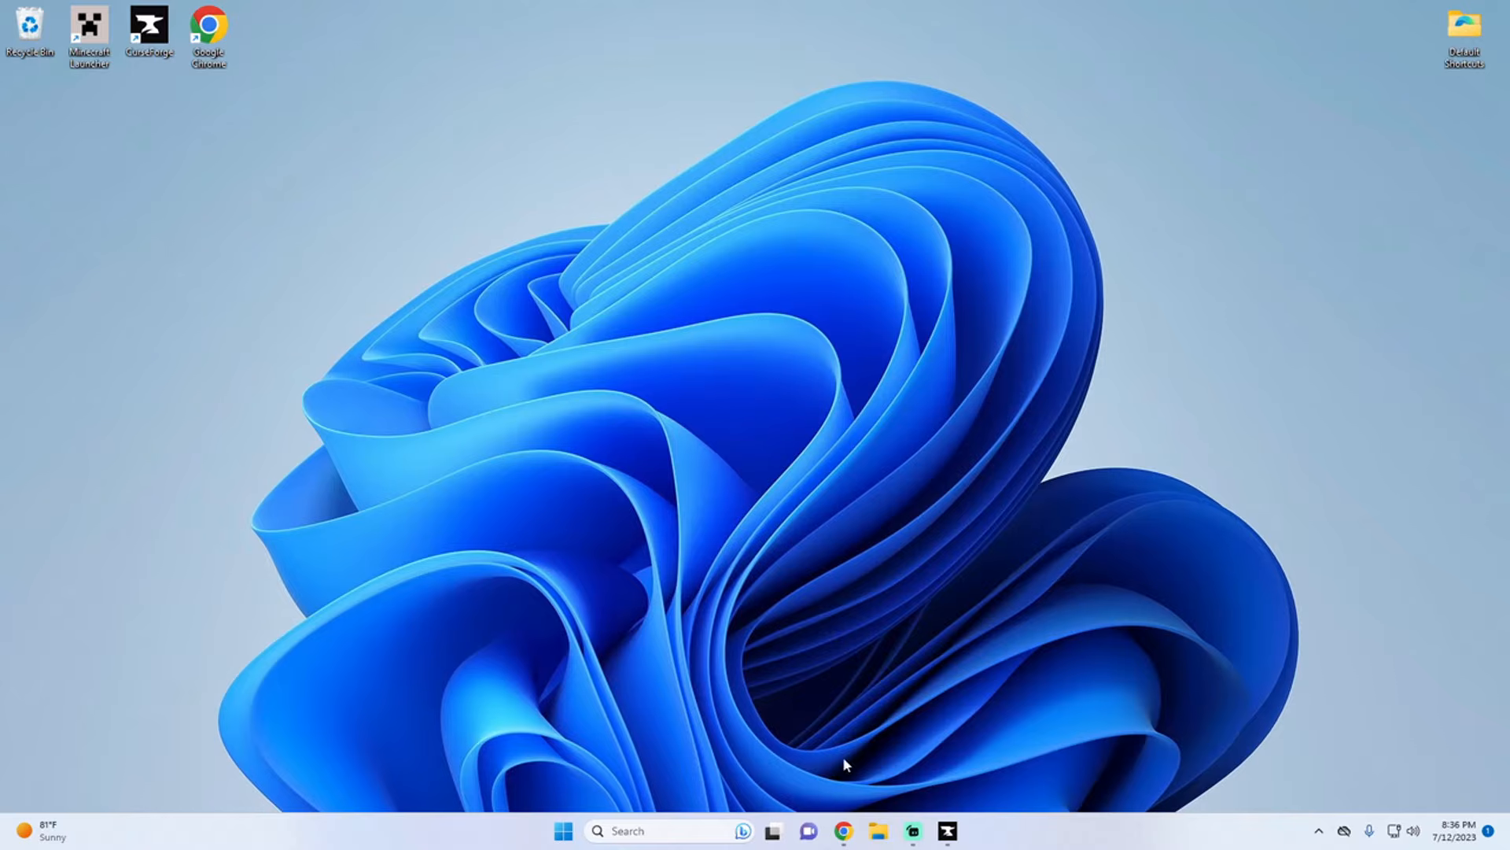
Step: Create a desktop folder named Server and place it beside the Google Chrome shortcut
right_click(285, 45)
mouse_move(361, 165)
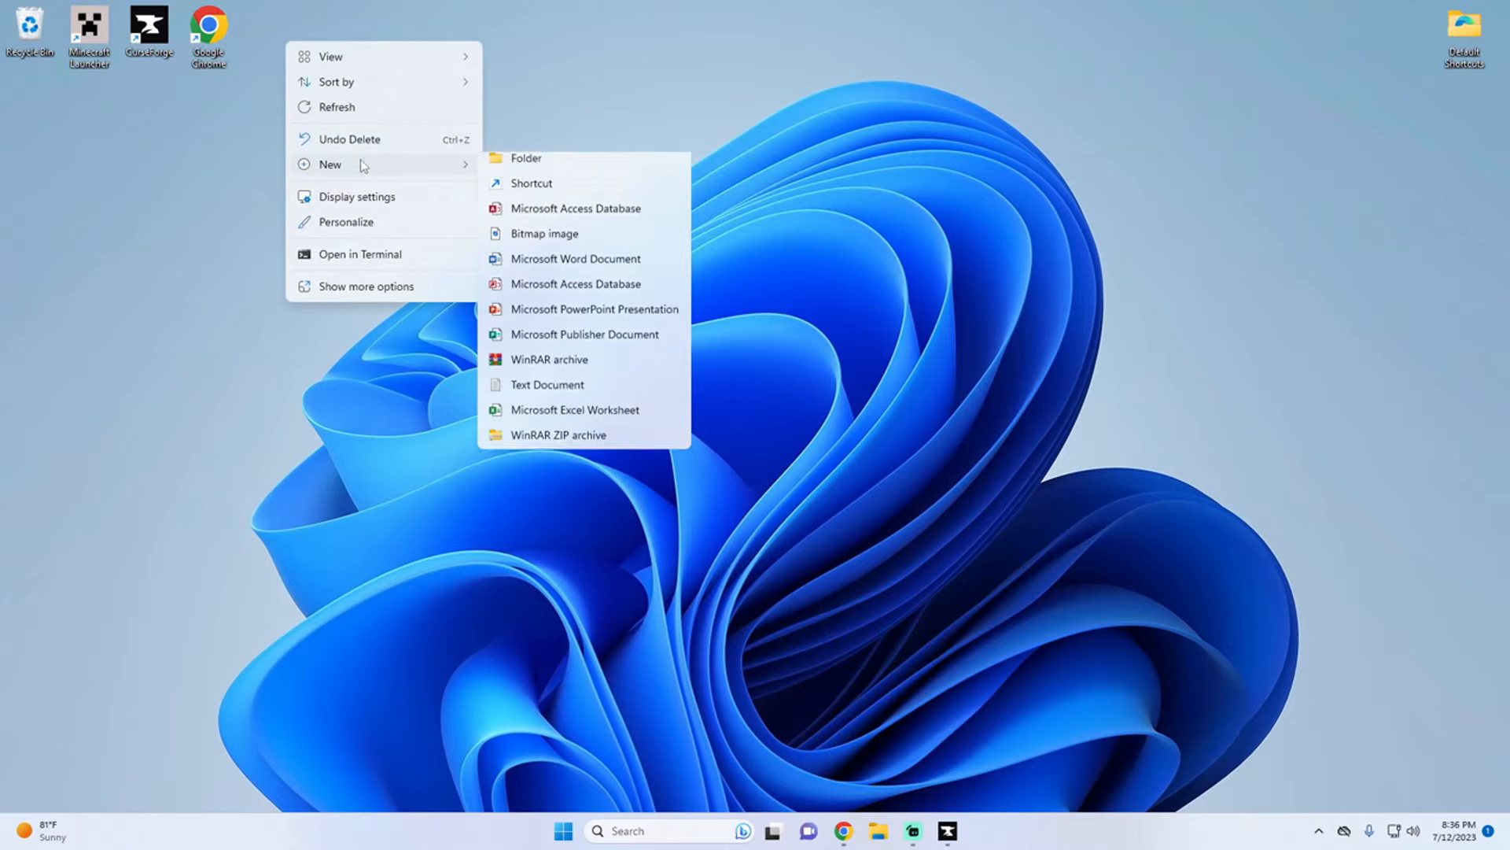
left_click(525, 167)
type("Server")
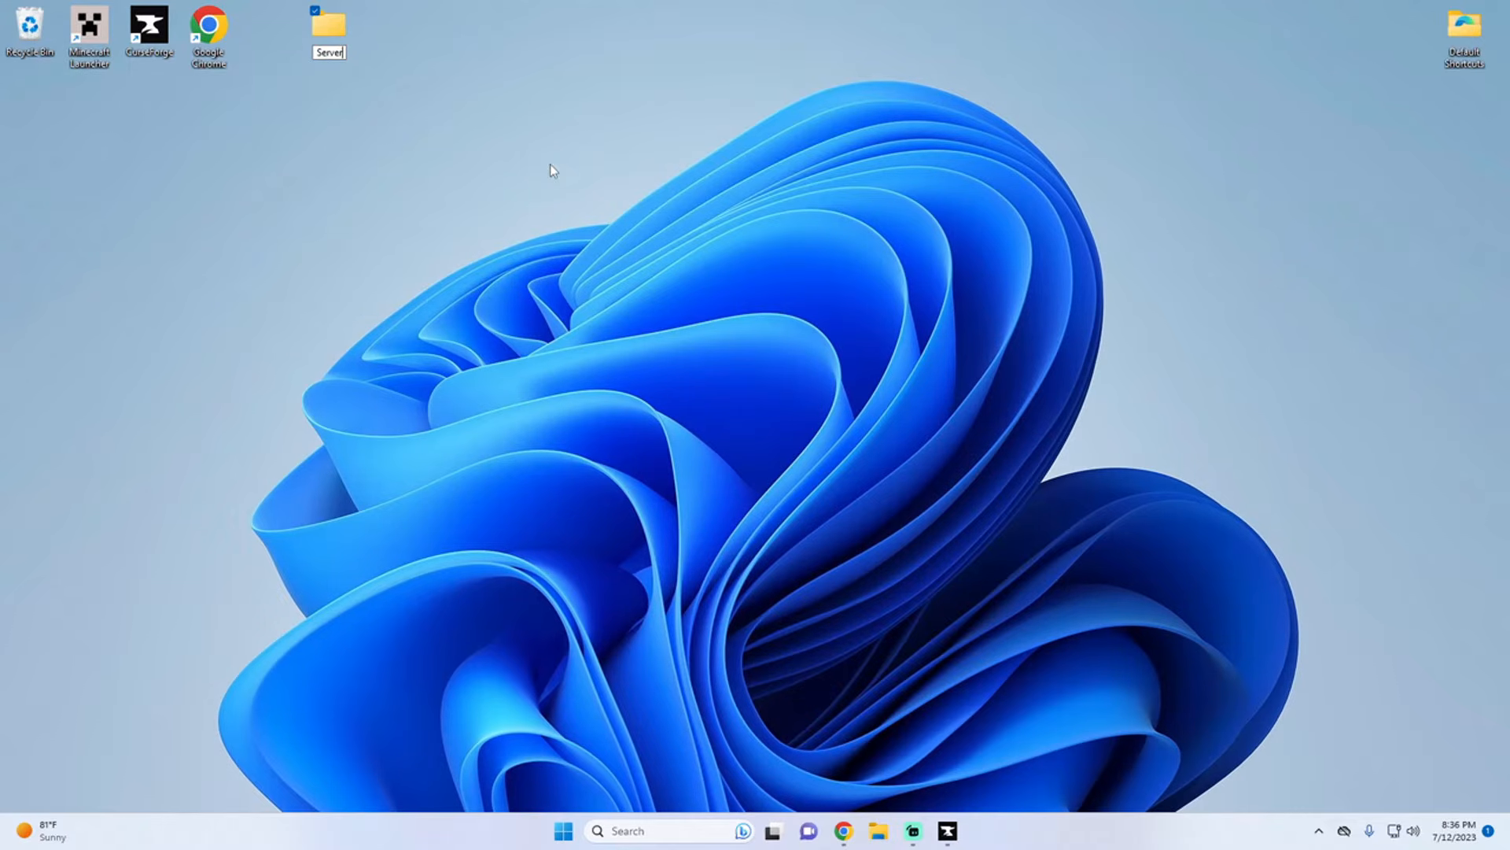
key("Return")
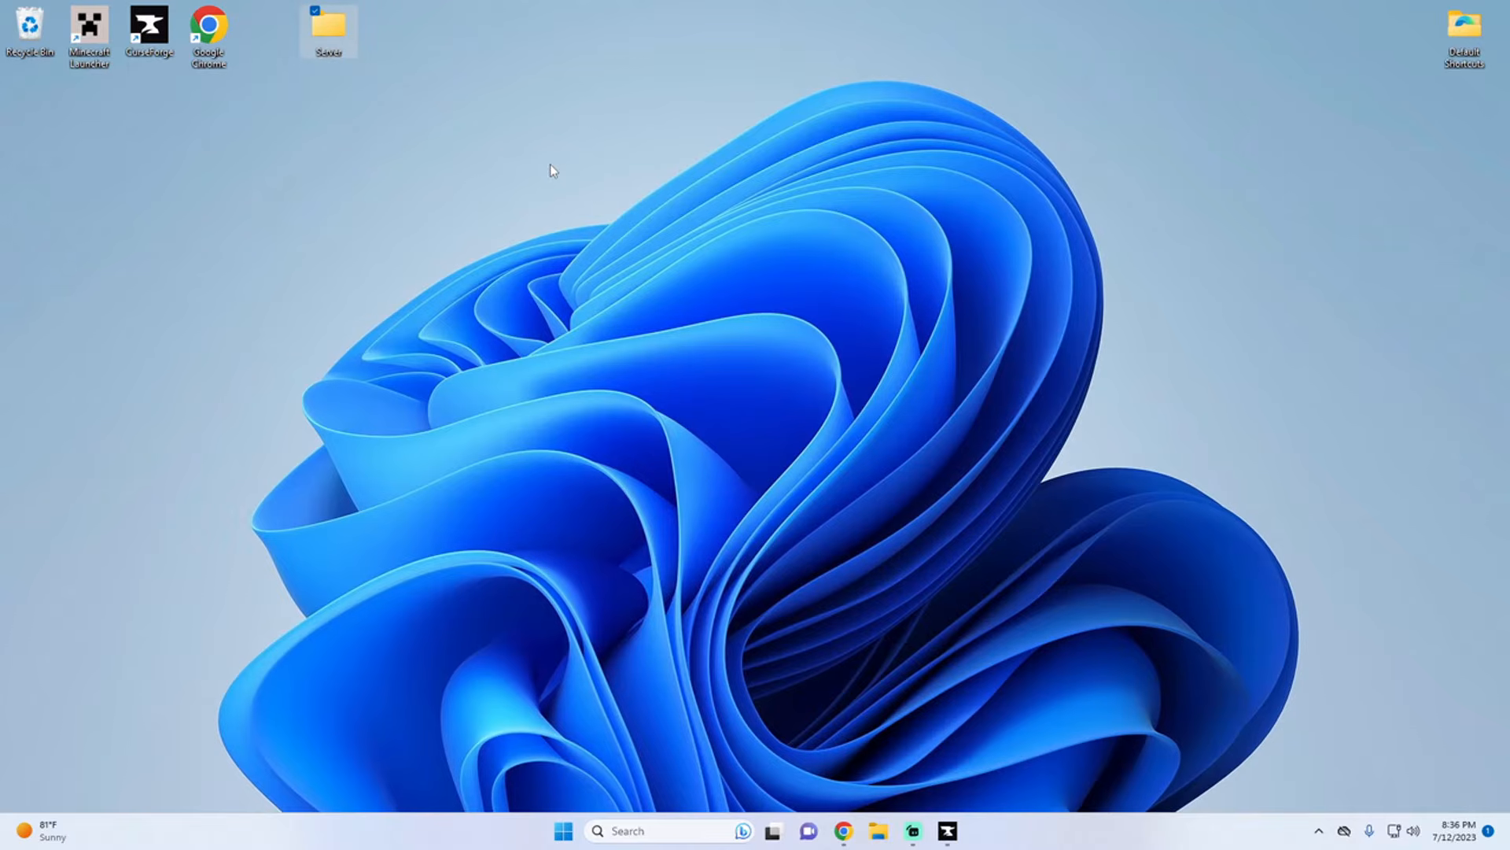
left_click(502, 121)
left_click_drag(281, 38, 285, 41)
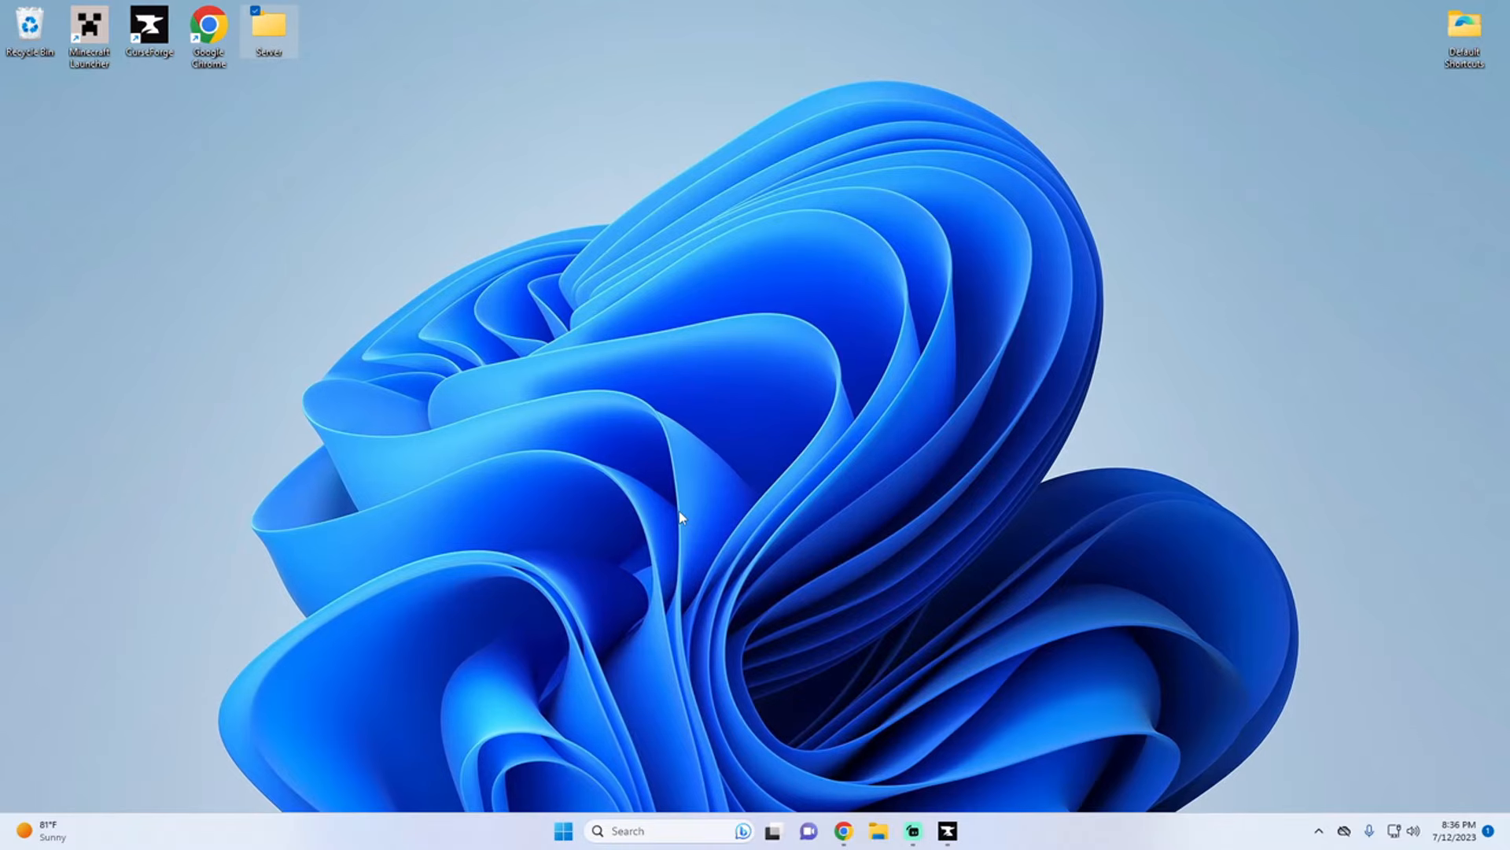
Step: Switch to Chrome, look over the Iron Chests and Botania mod pages, maximize the window and accept the cookie notice
mouse_move(948, 831)
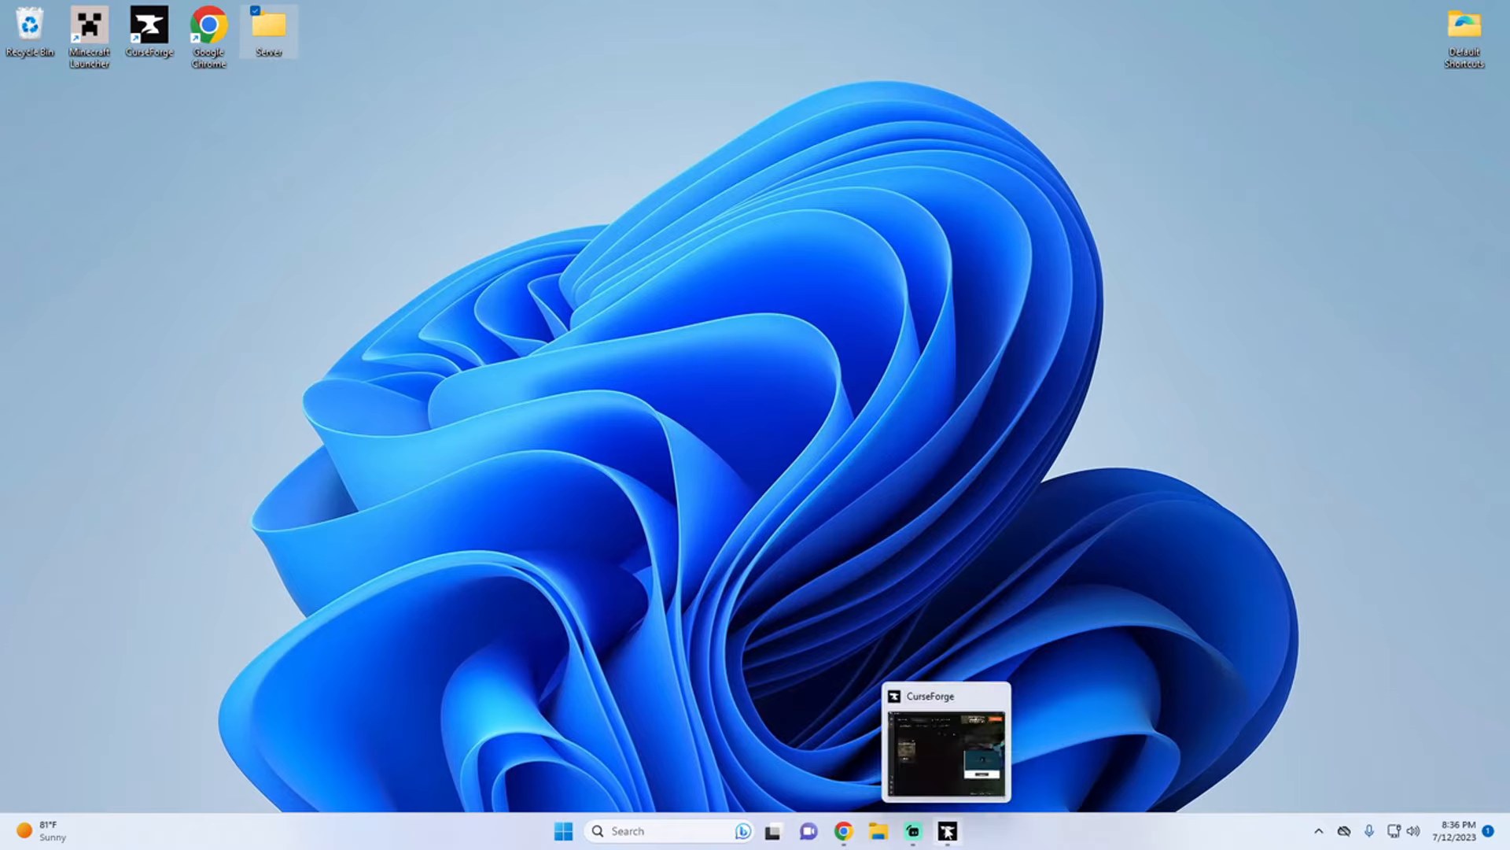
left_click(845, 831)
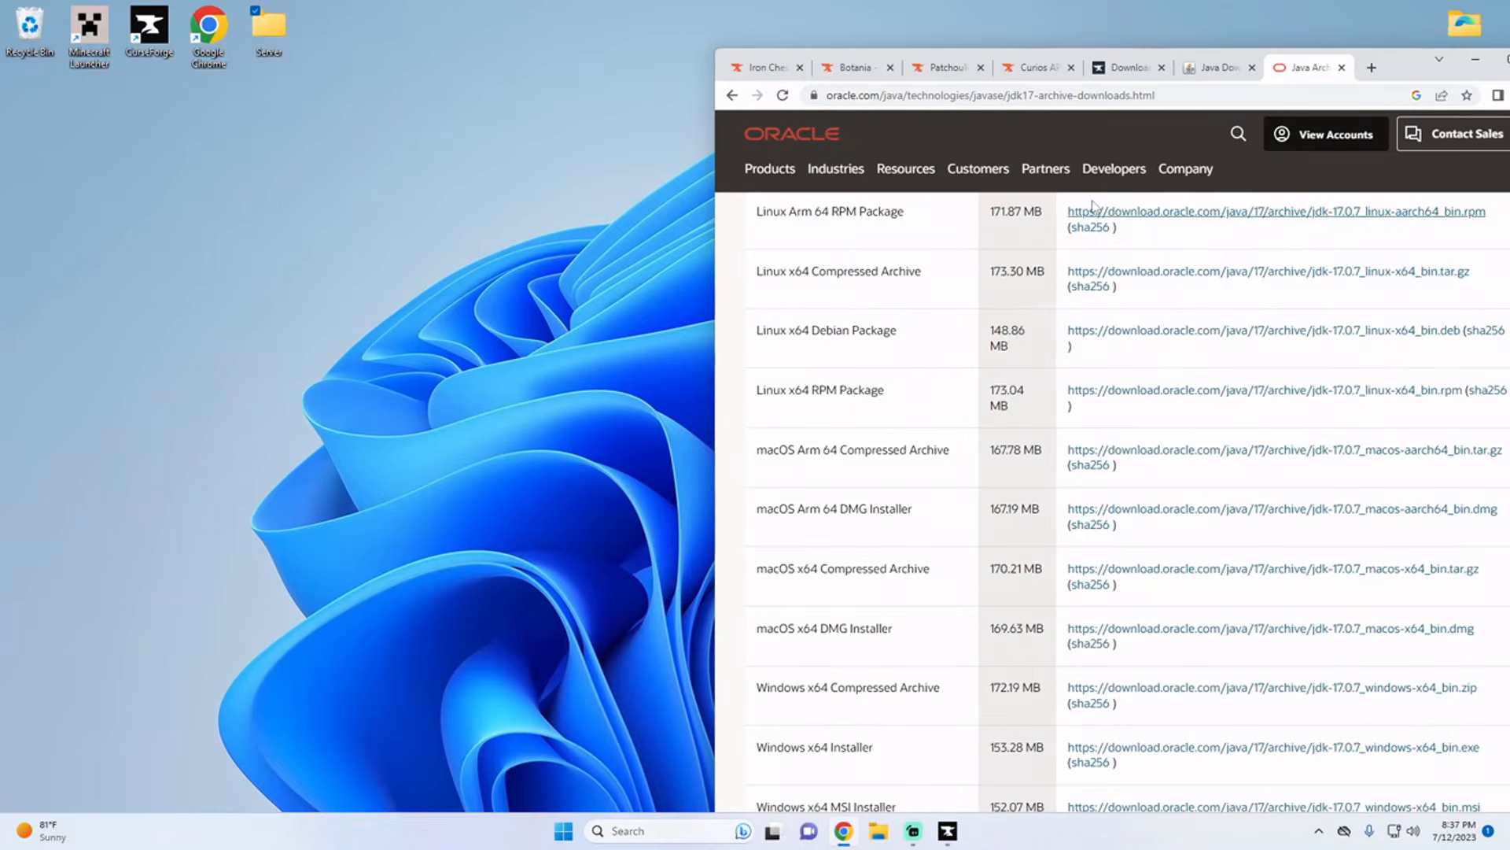
left_click(773, 69)
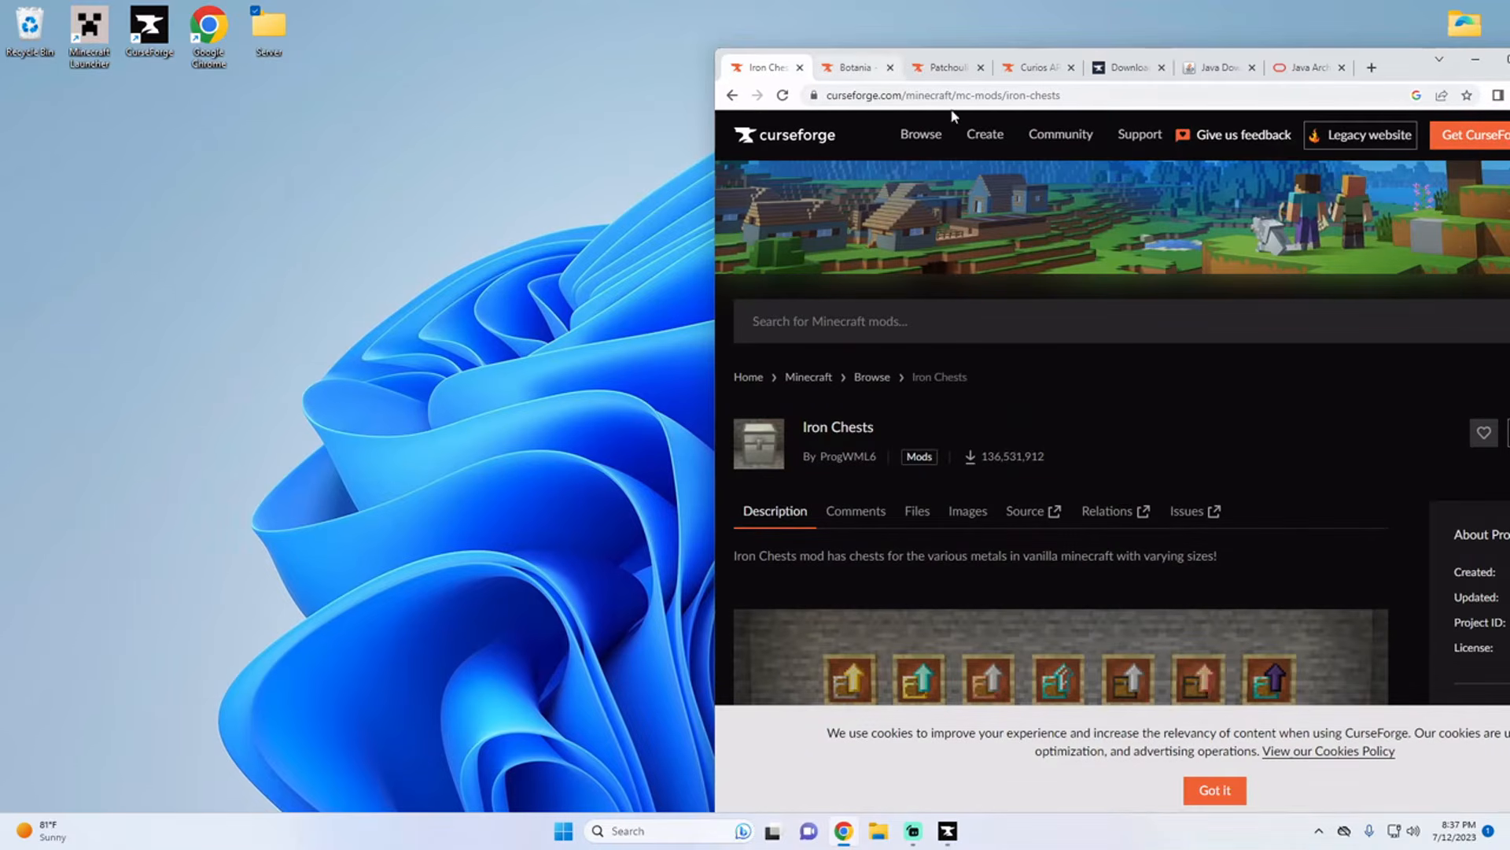
left_click_drag(1390, 52, 1131, 42)
scroll(1246, 470, "down", 3)
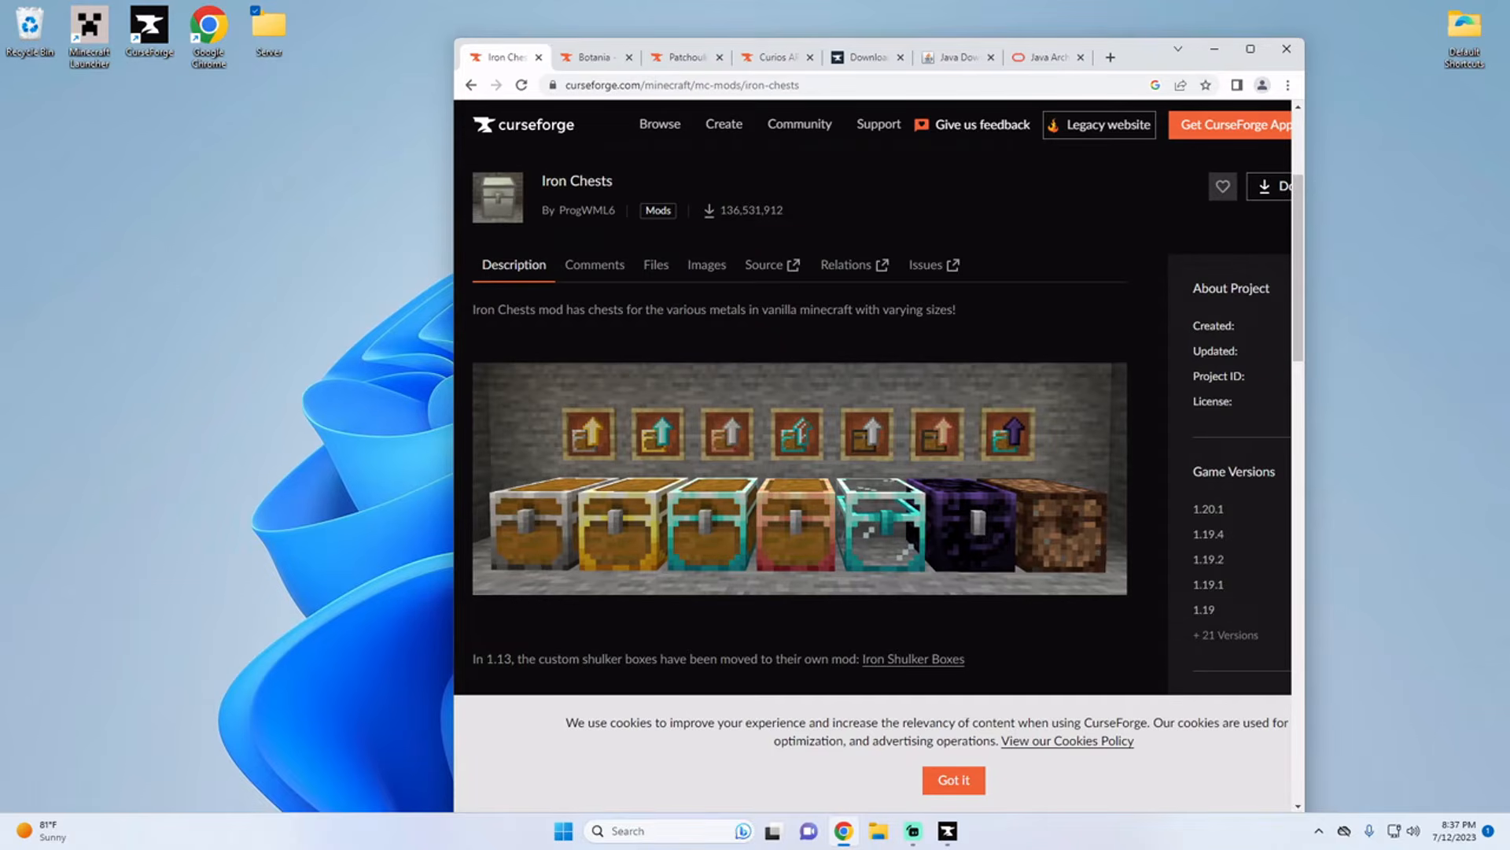
left_click(600, 60)
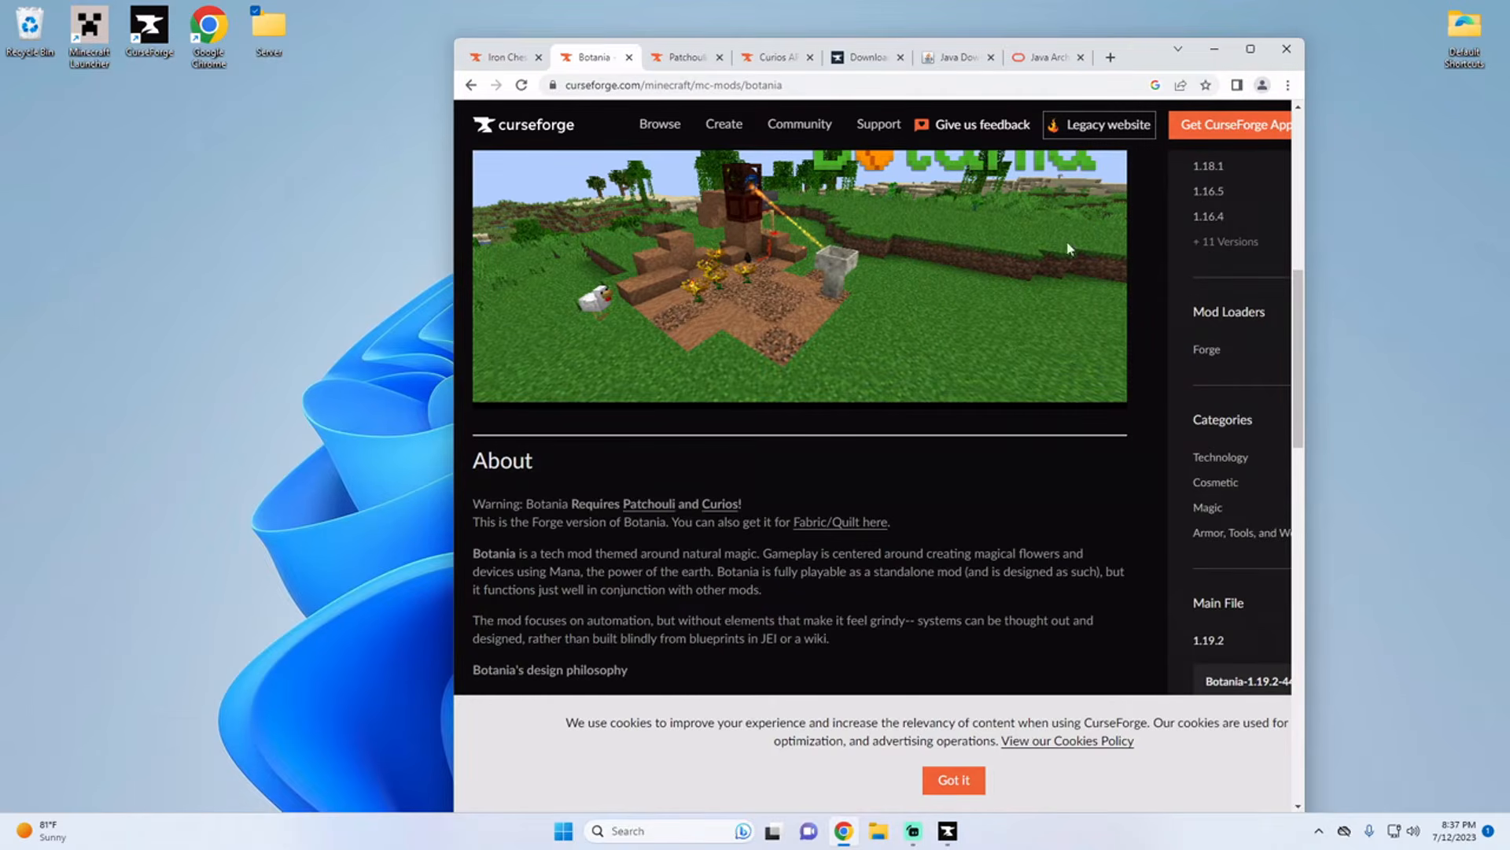
left_click(1243, 56)
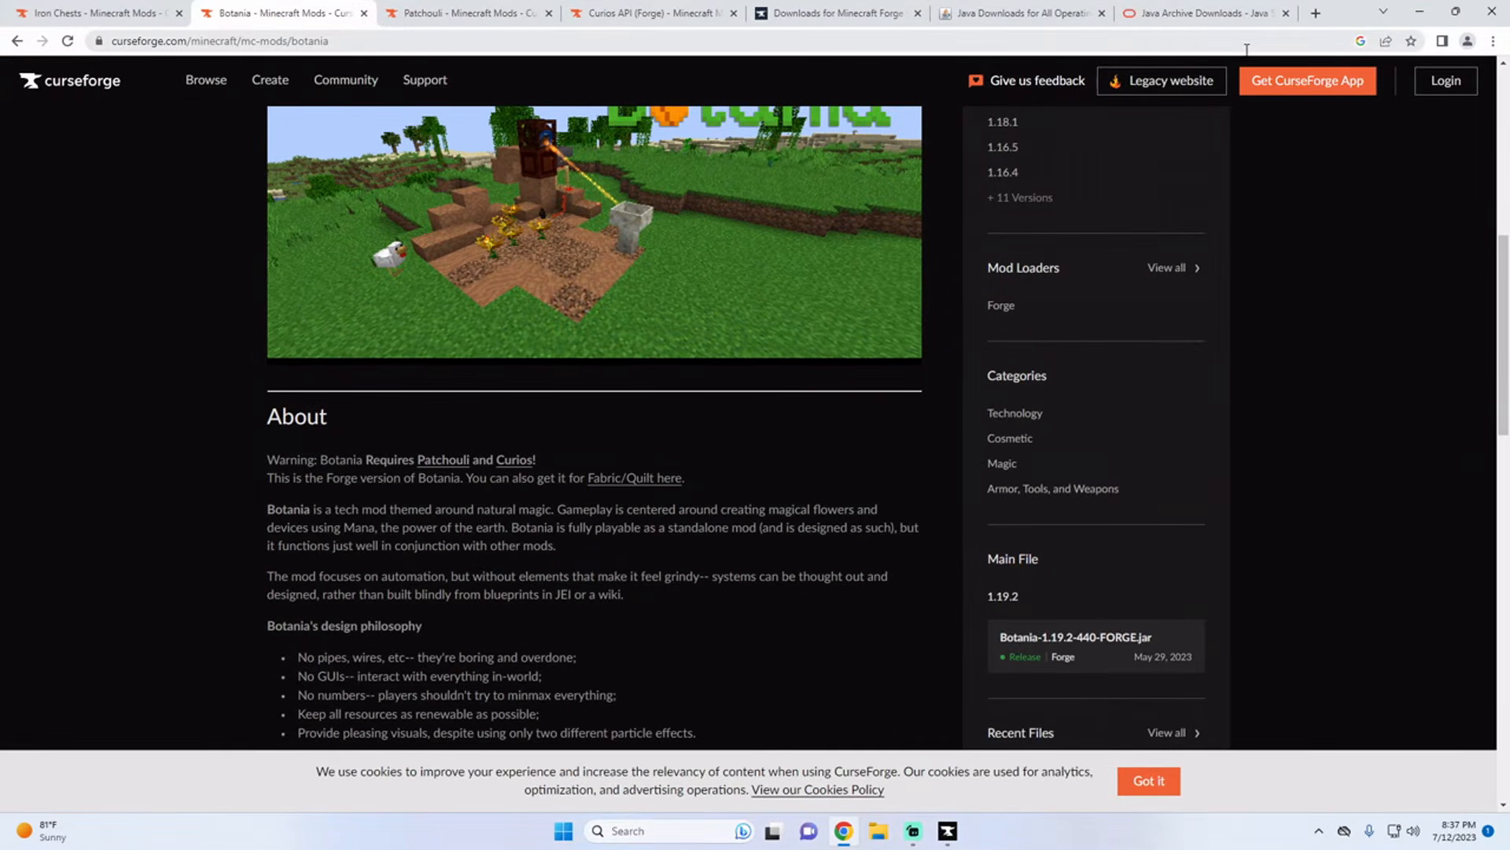
left_click(1145, 780)
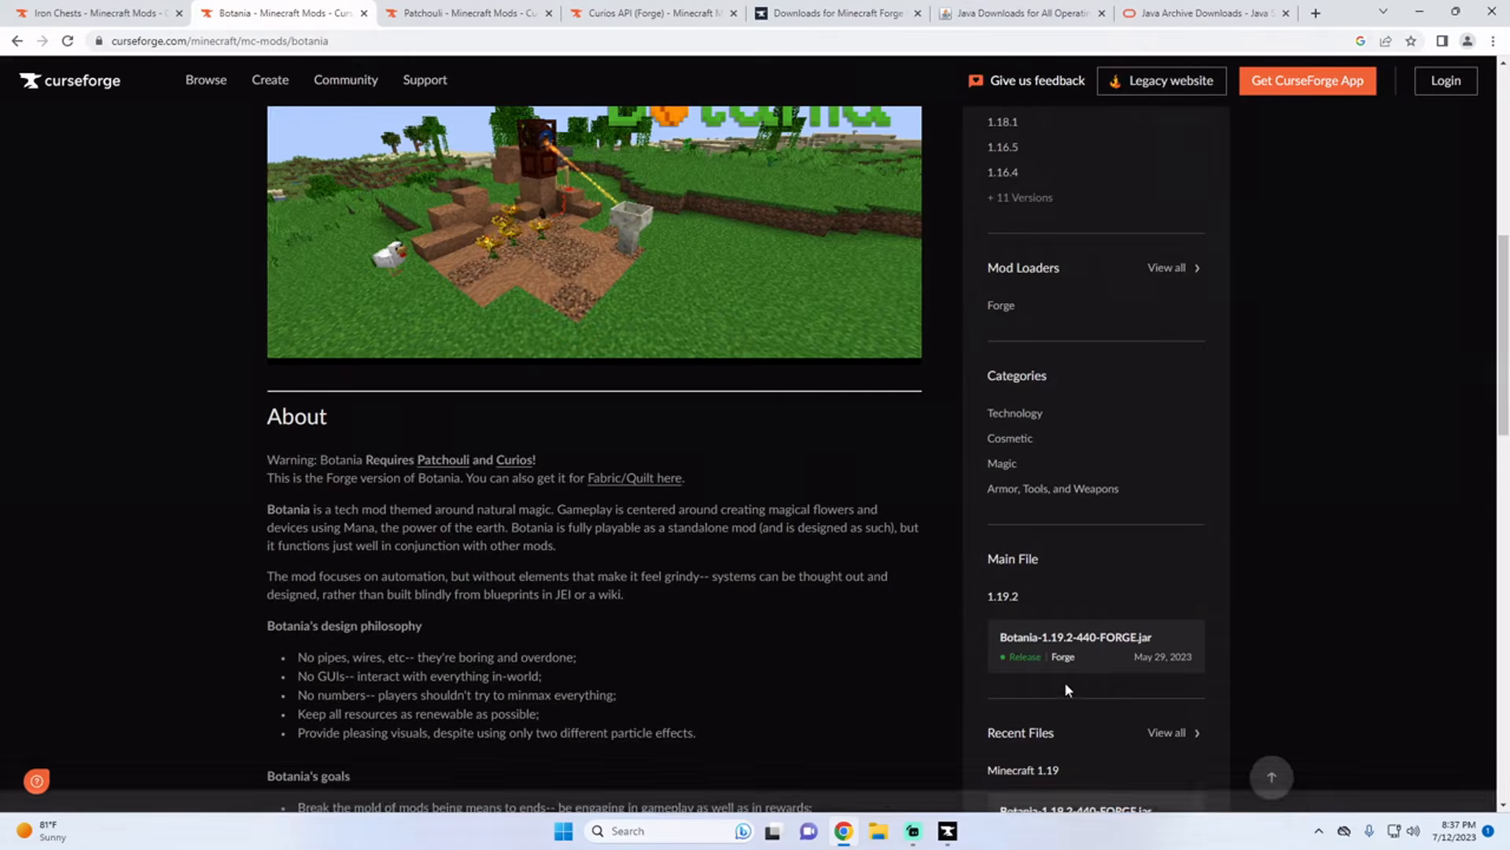
Step: Download the Minecraft 1.18 release of Botania, Botania-1.18.2-435.jar, from its recent files
scroll(1065, 681, "down", 3)
scroll(1070, 634, "down", 3)
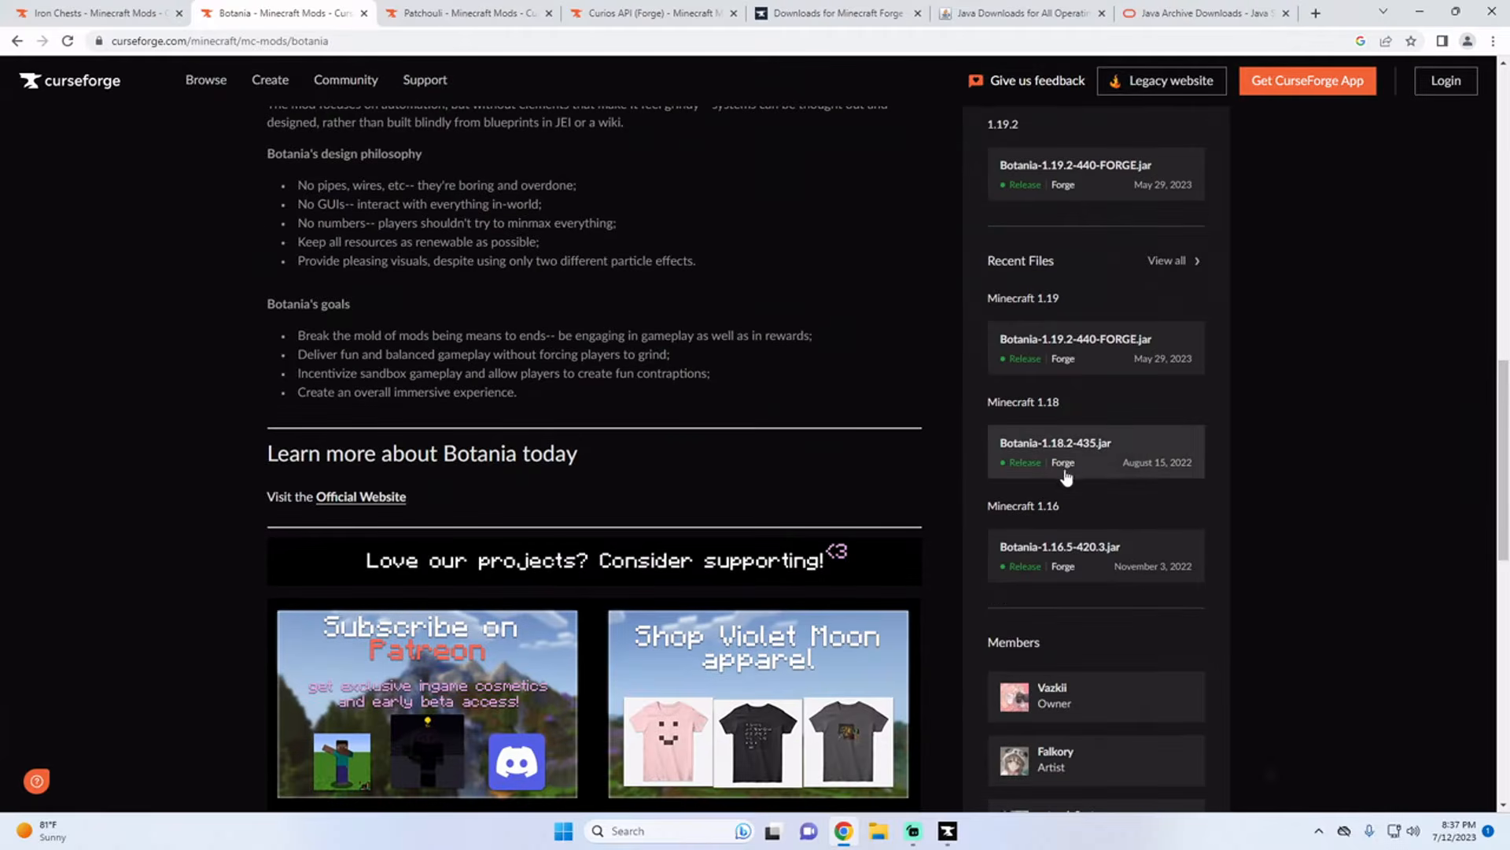
left_click(1068, 455)
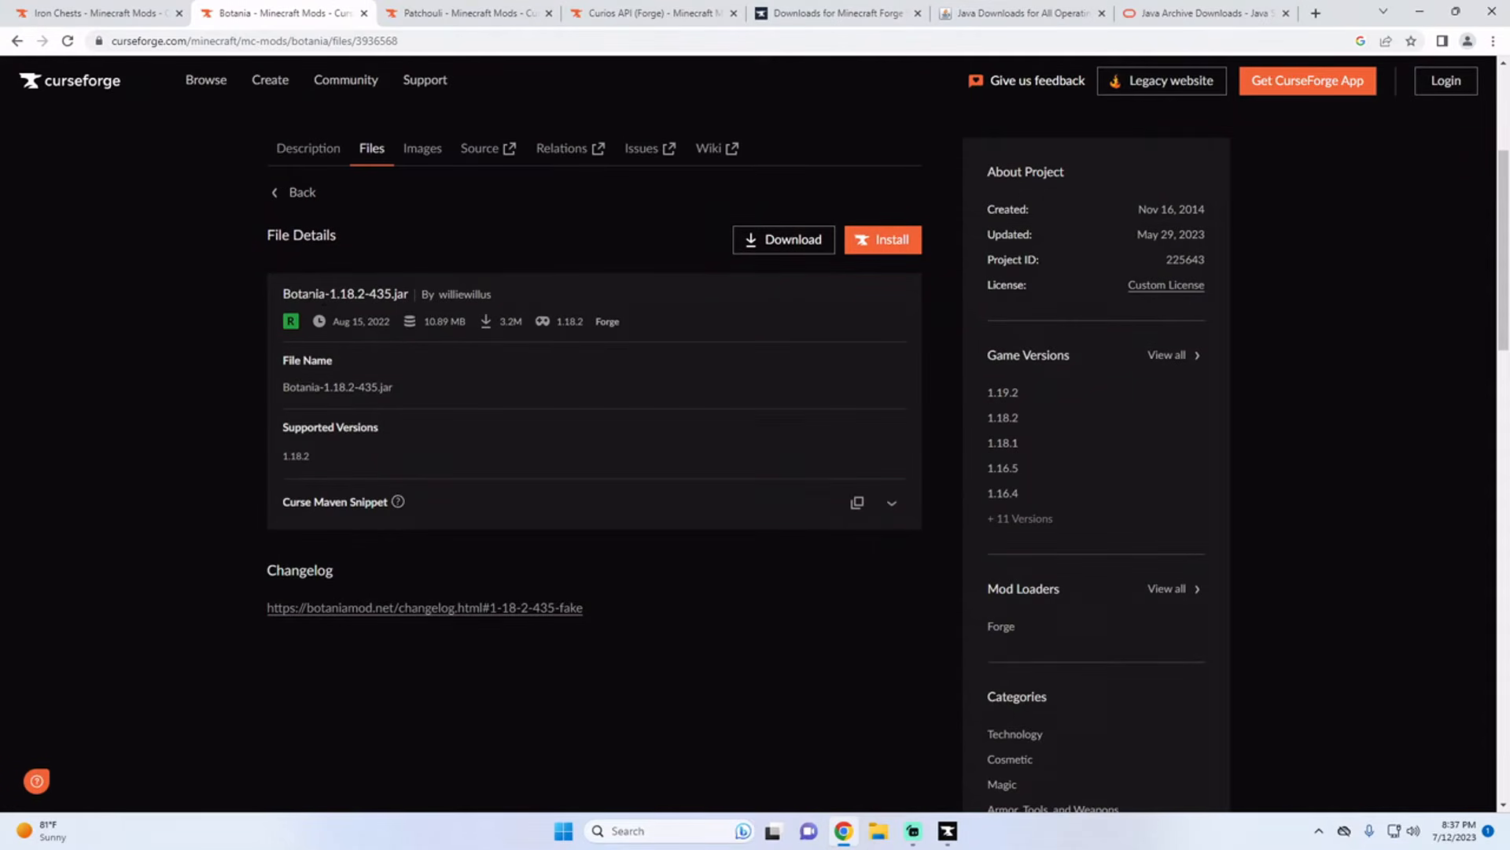
left_click_drag(290, 293, 383, 296)
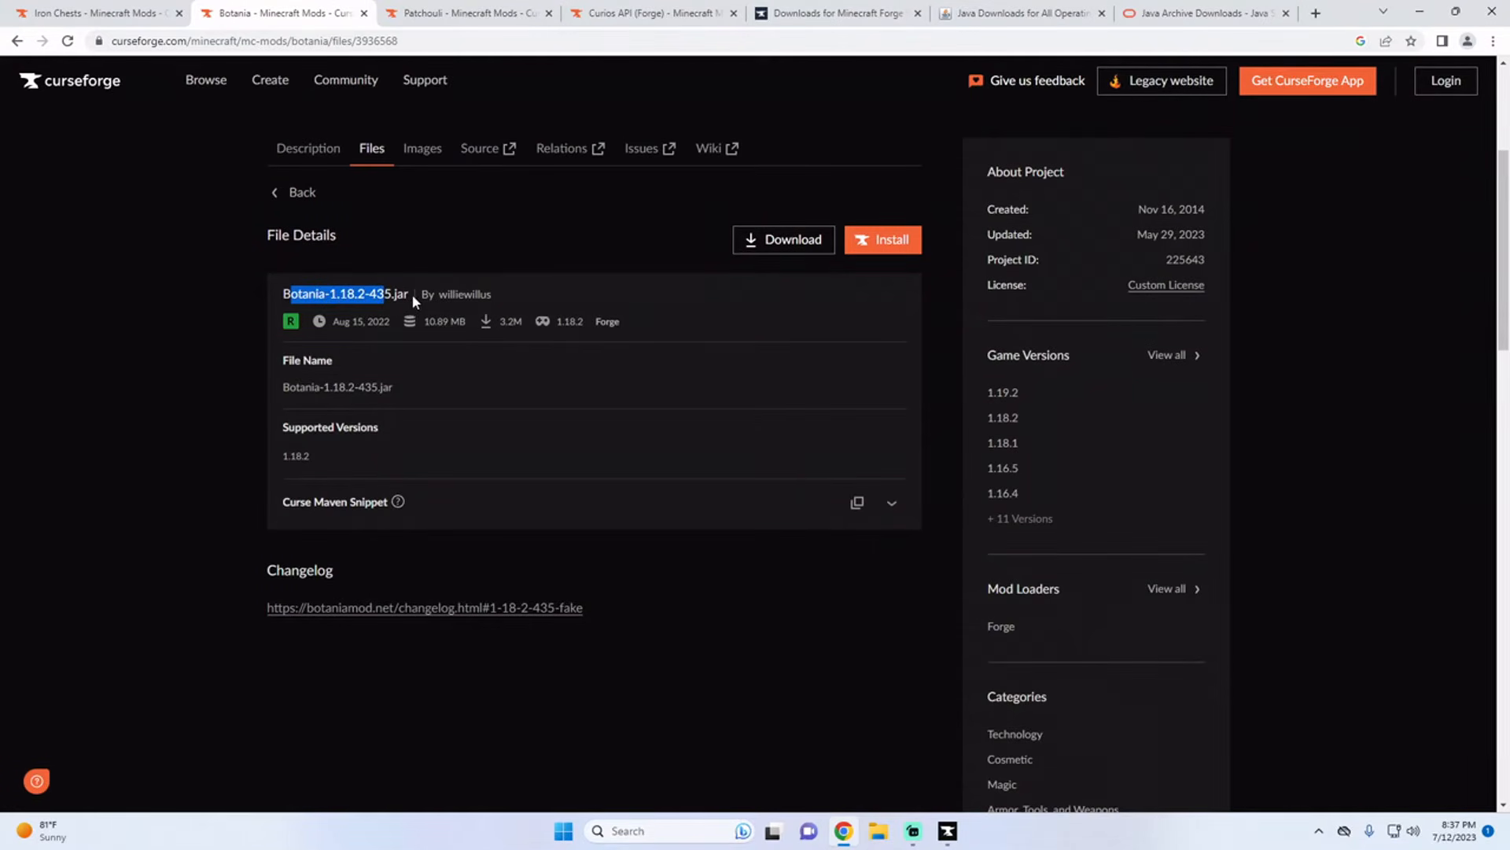
left_click(783, 247)
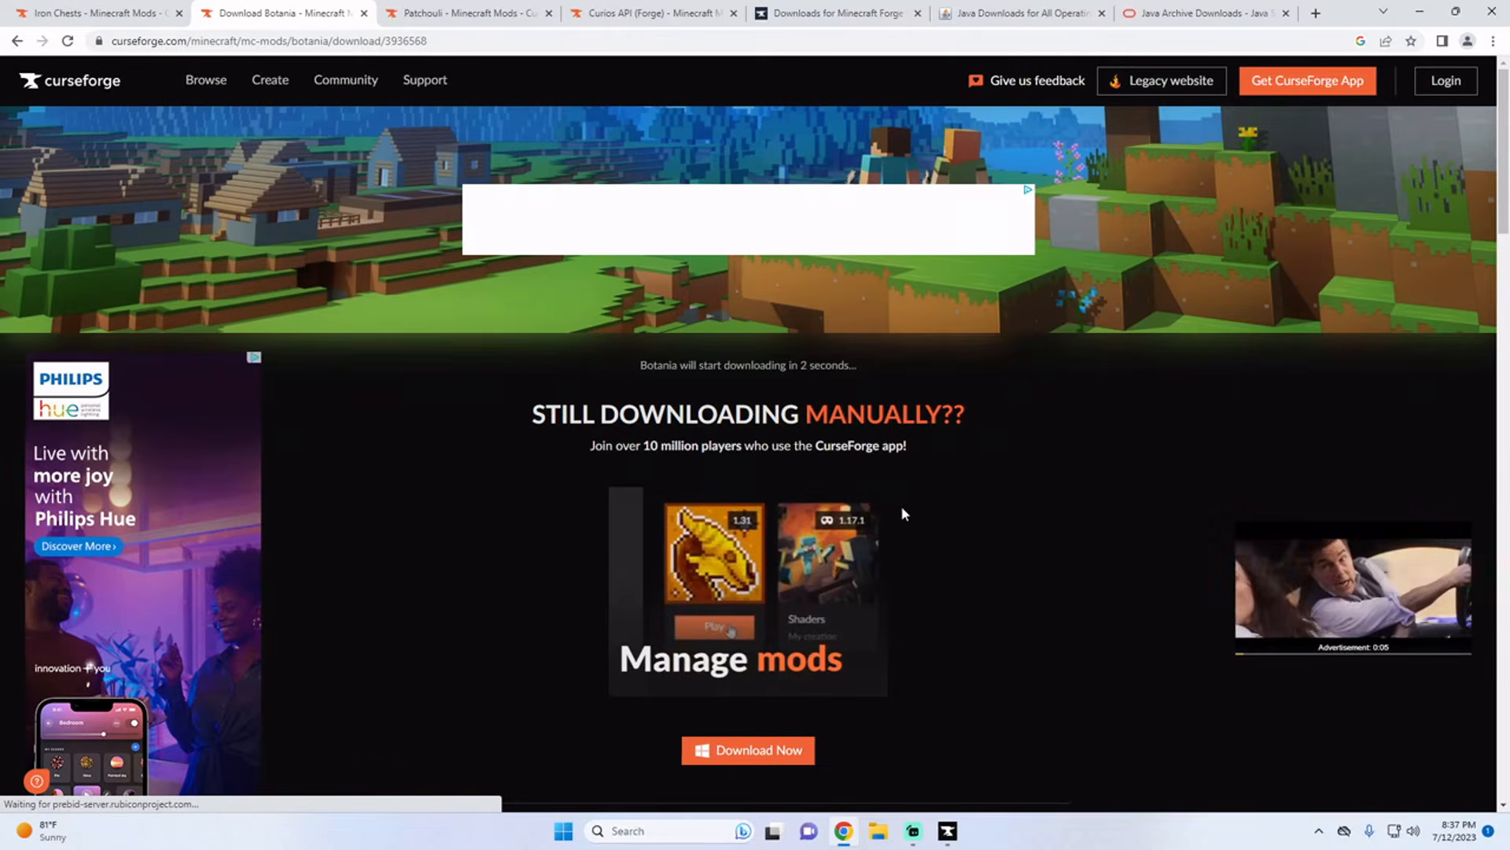
Step: Download ironchest-1.18.2-13.2.11.jar from the full file list of the Iron Chests mod
left_click(136, 19)
scroll(1101, 441, "down", 2)
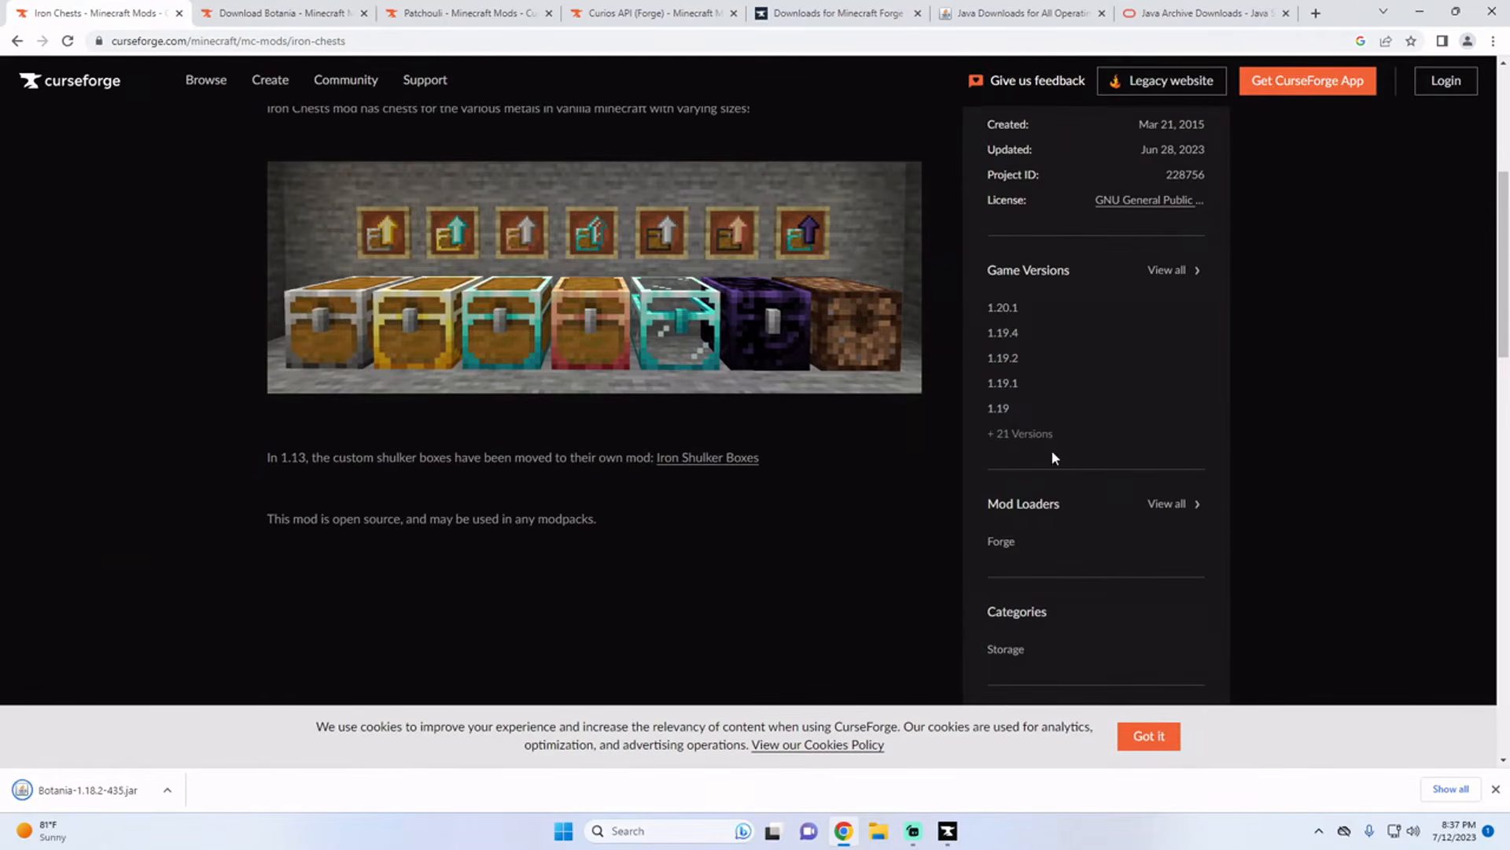
left_click(1168, 271)
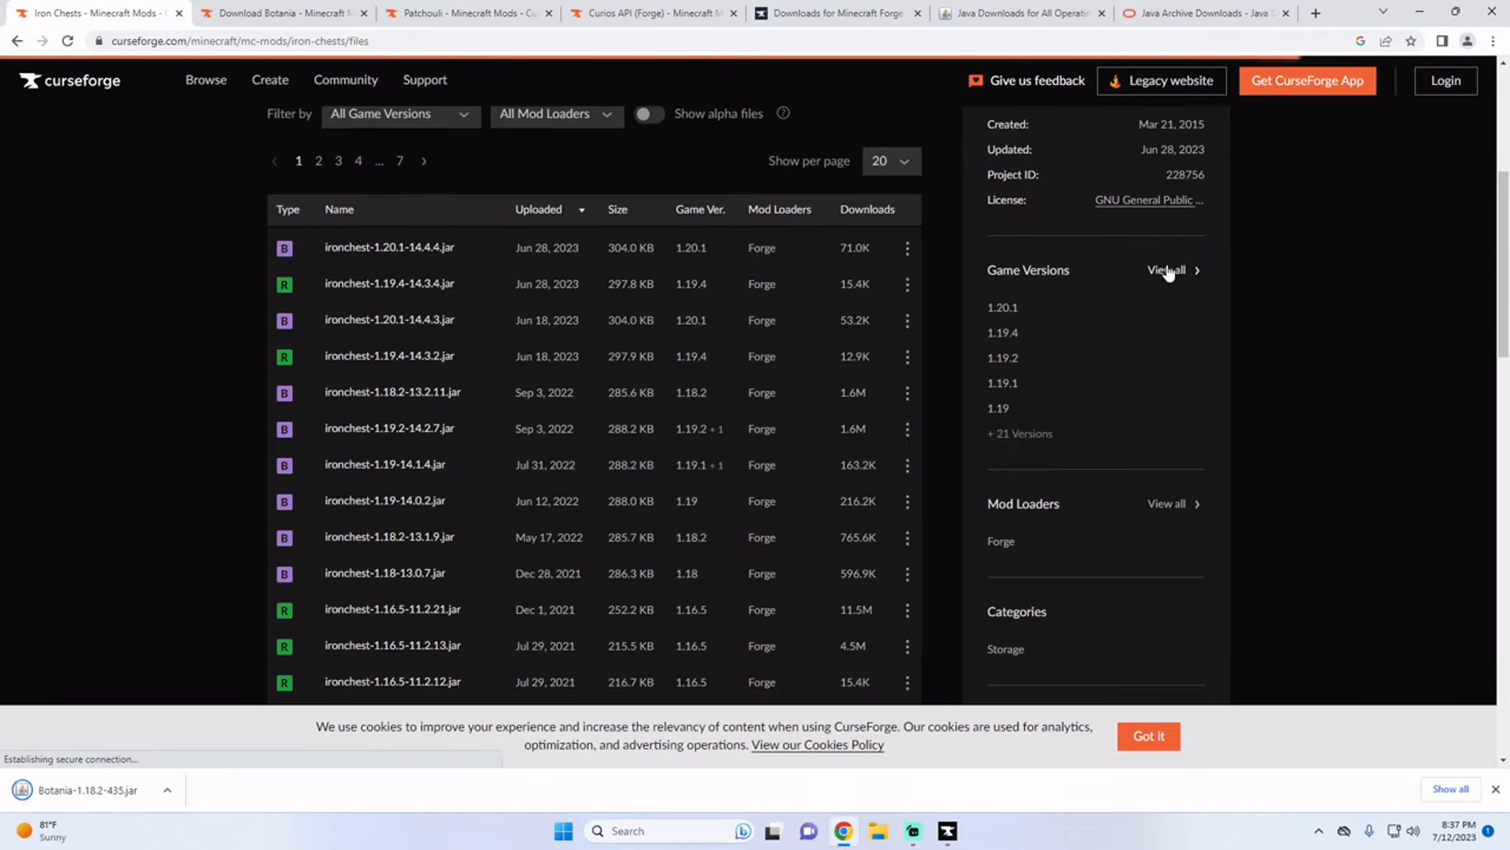
left_click(428, 400)
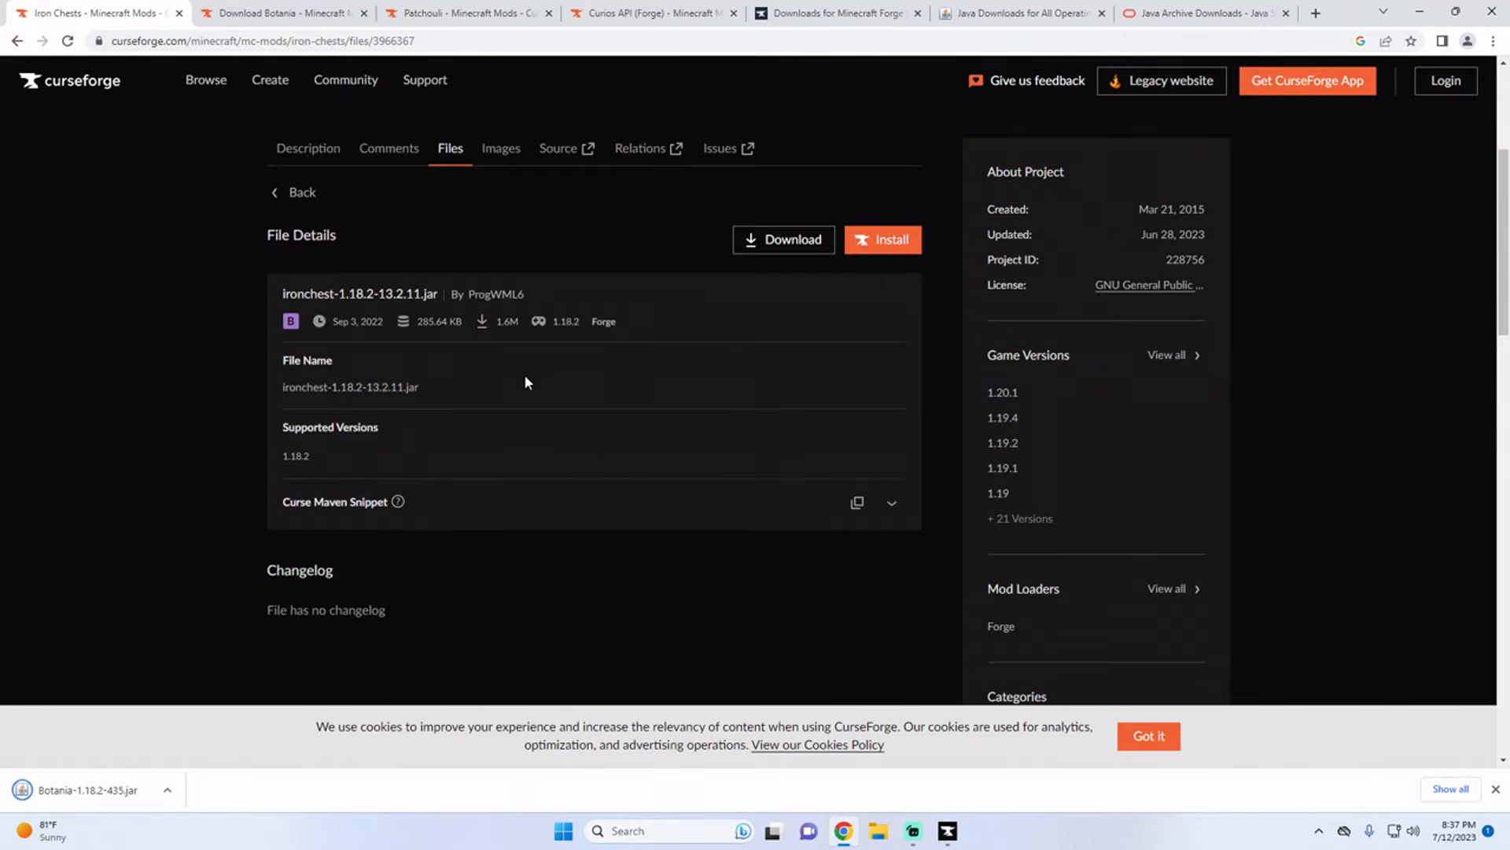
left_click(789, 249)
Step: Return to Botania's description and check which other mods it requires
left_click(305, 22)
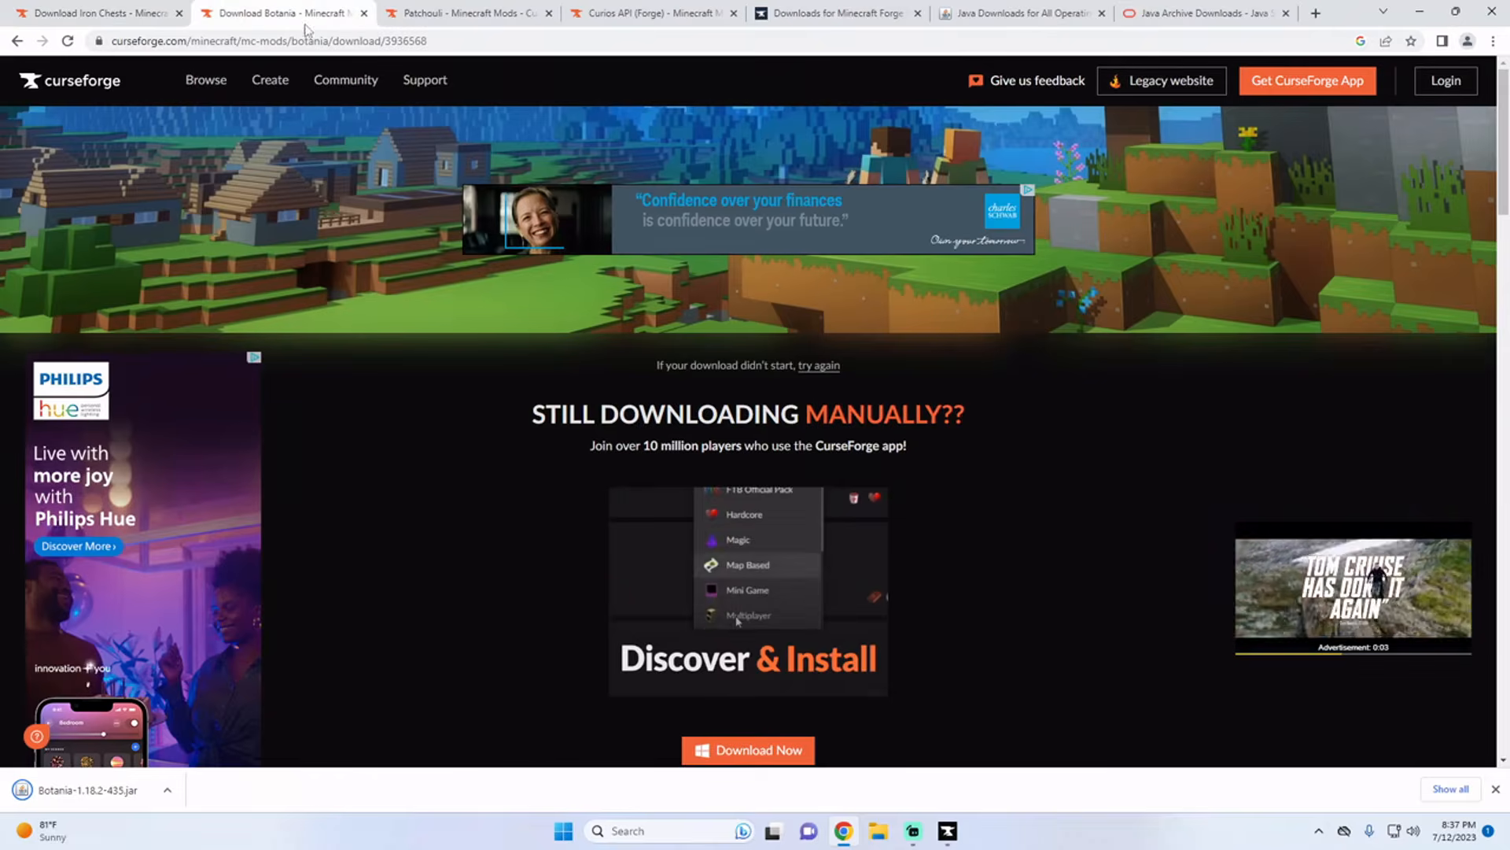
scroll(617, 450, "down", 1)
left_click(17, 41)
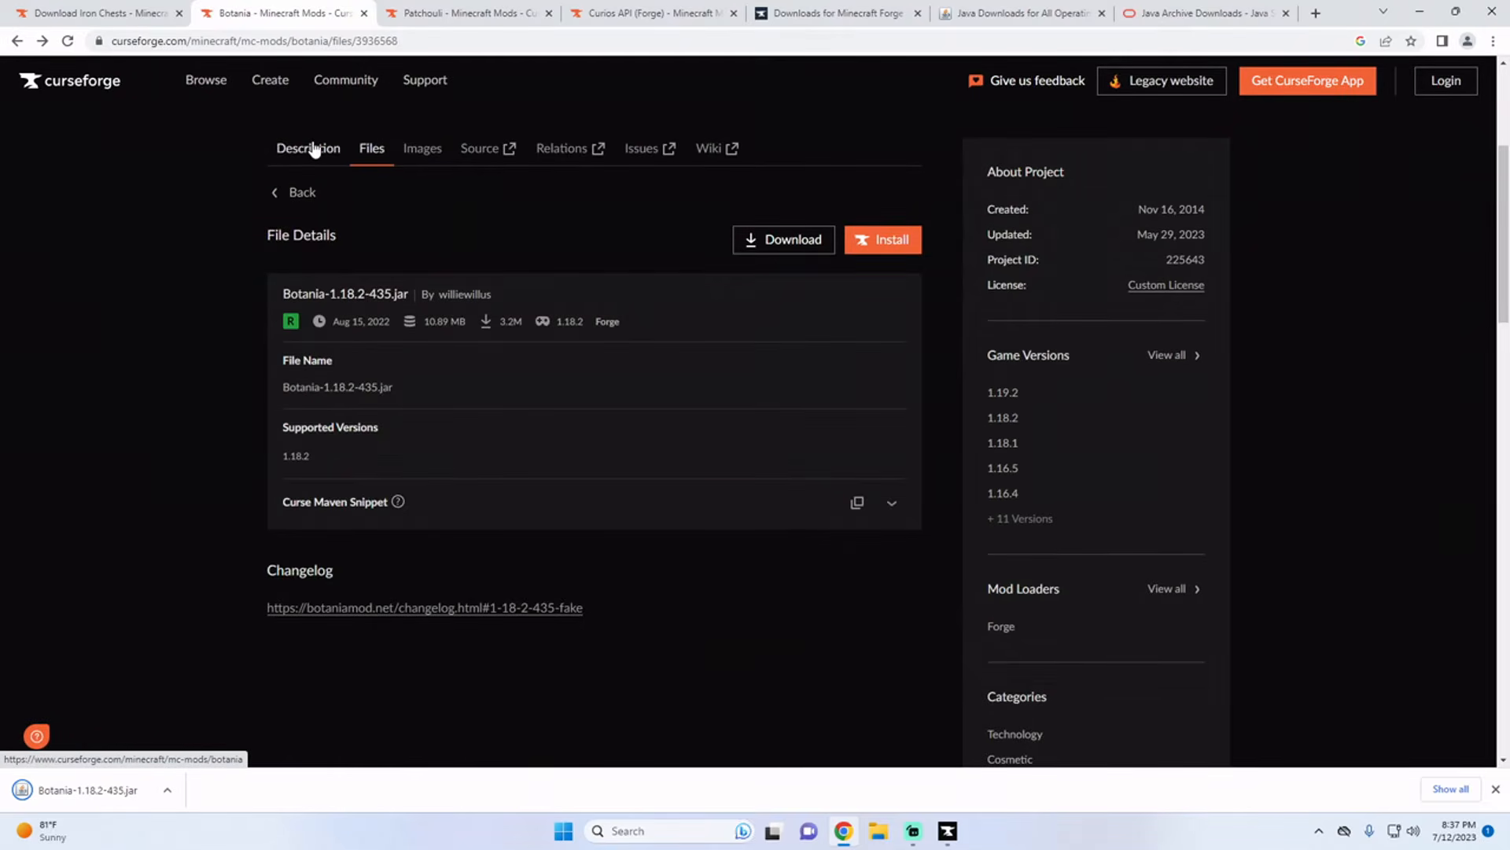
left_click(313, 149)
scroll(254, 169, "down", 5)
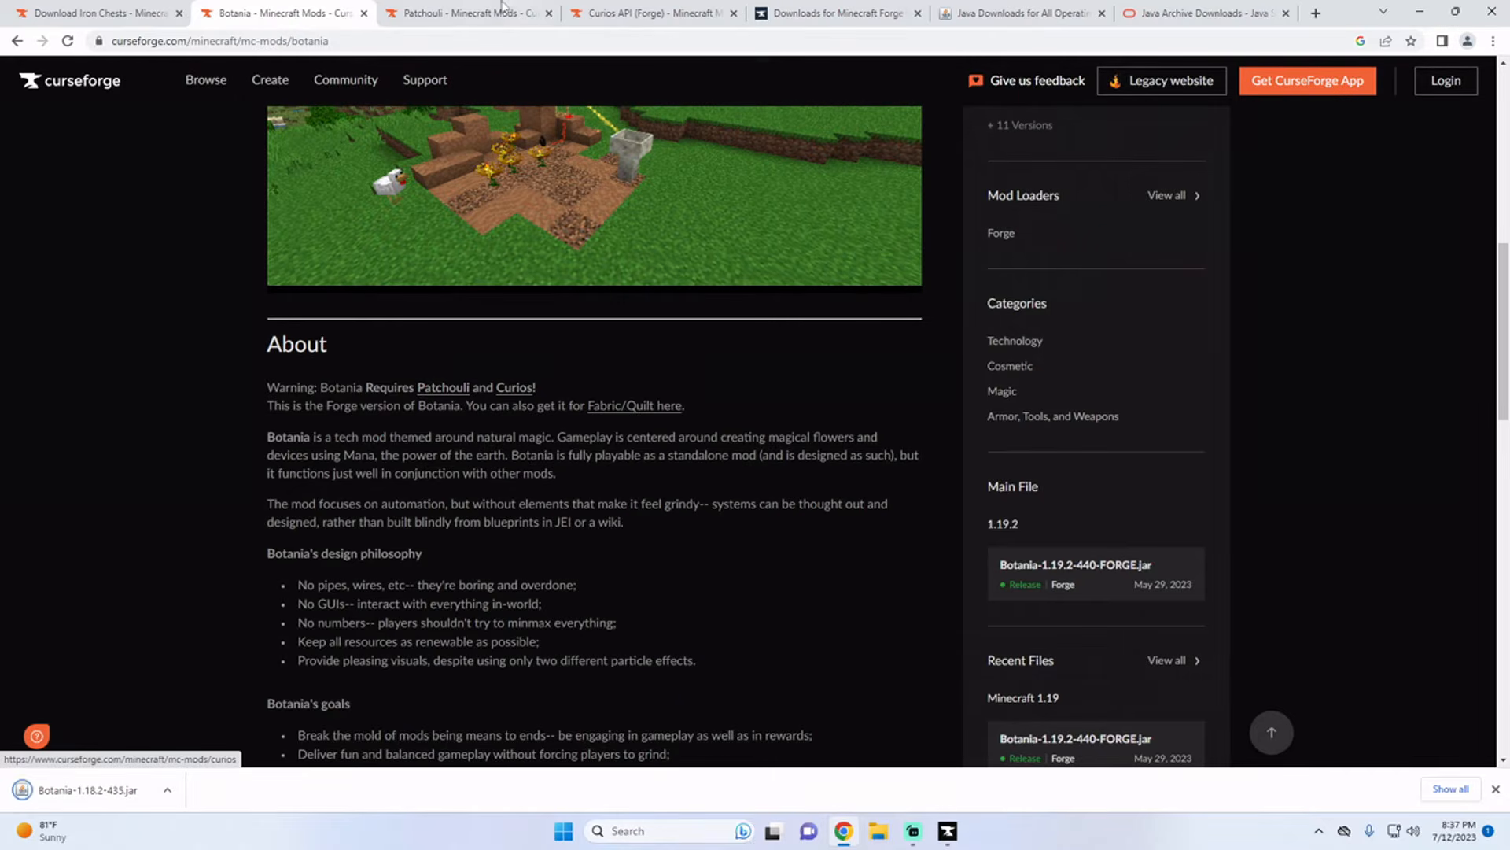
Step: Download Patchouli-1.18.2-71.1.jar from the Patchouli mod page, and open the Curios API (Forge) page
left_click(455, 13)
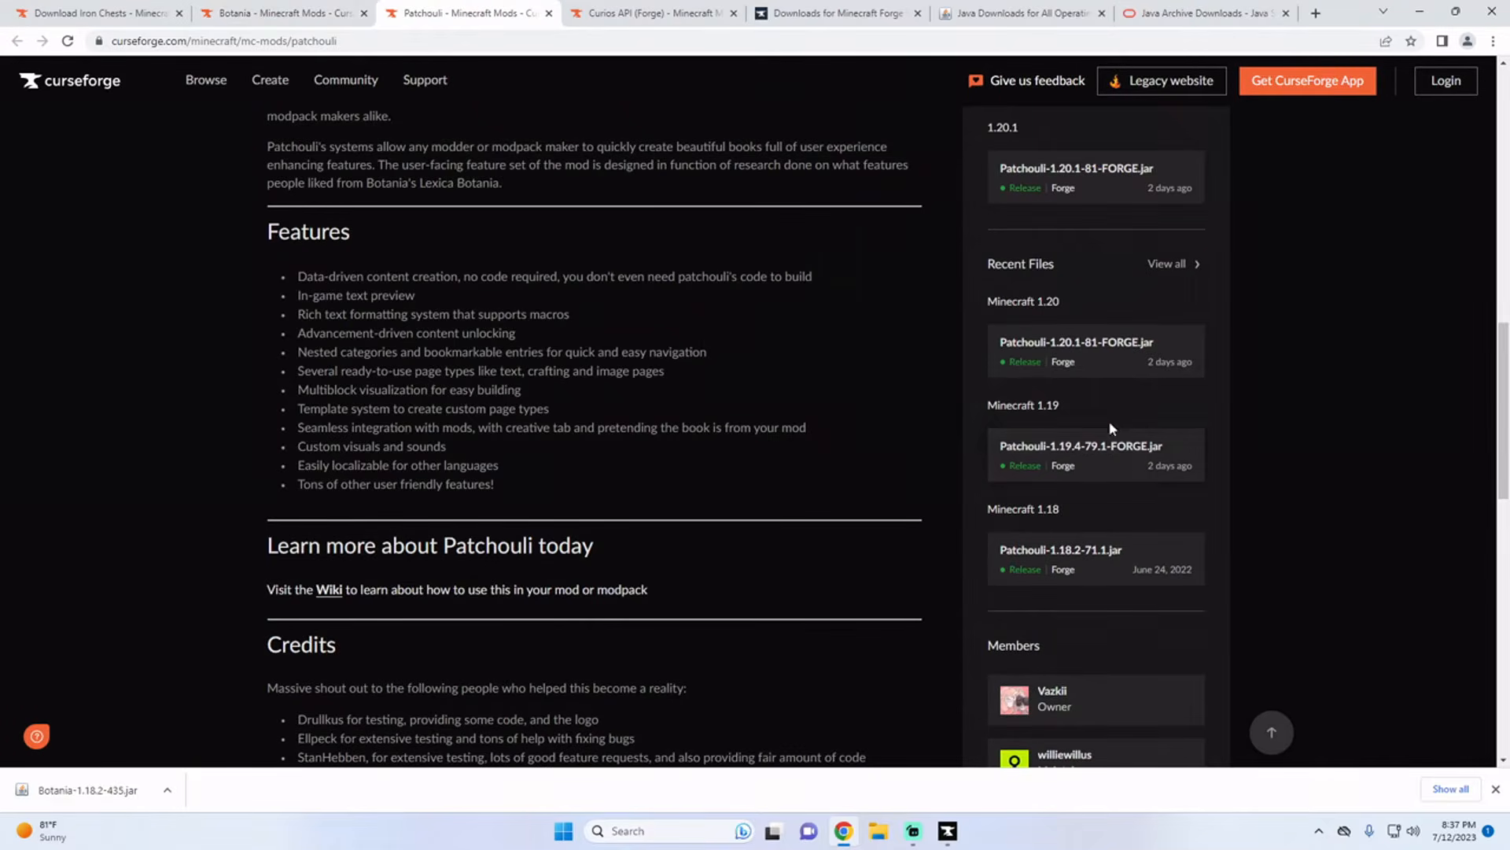
left_click(1068, 563)
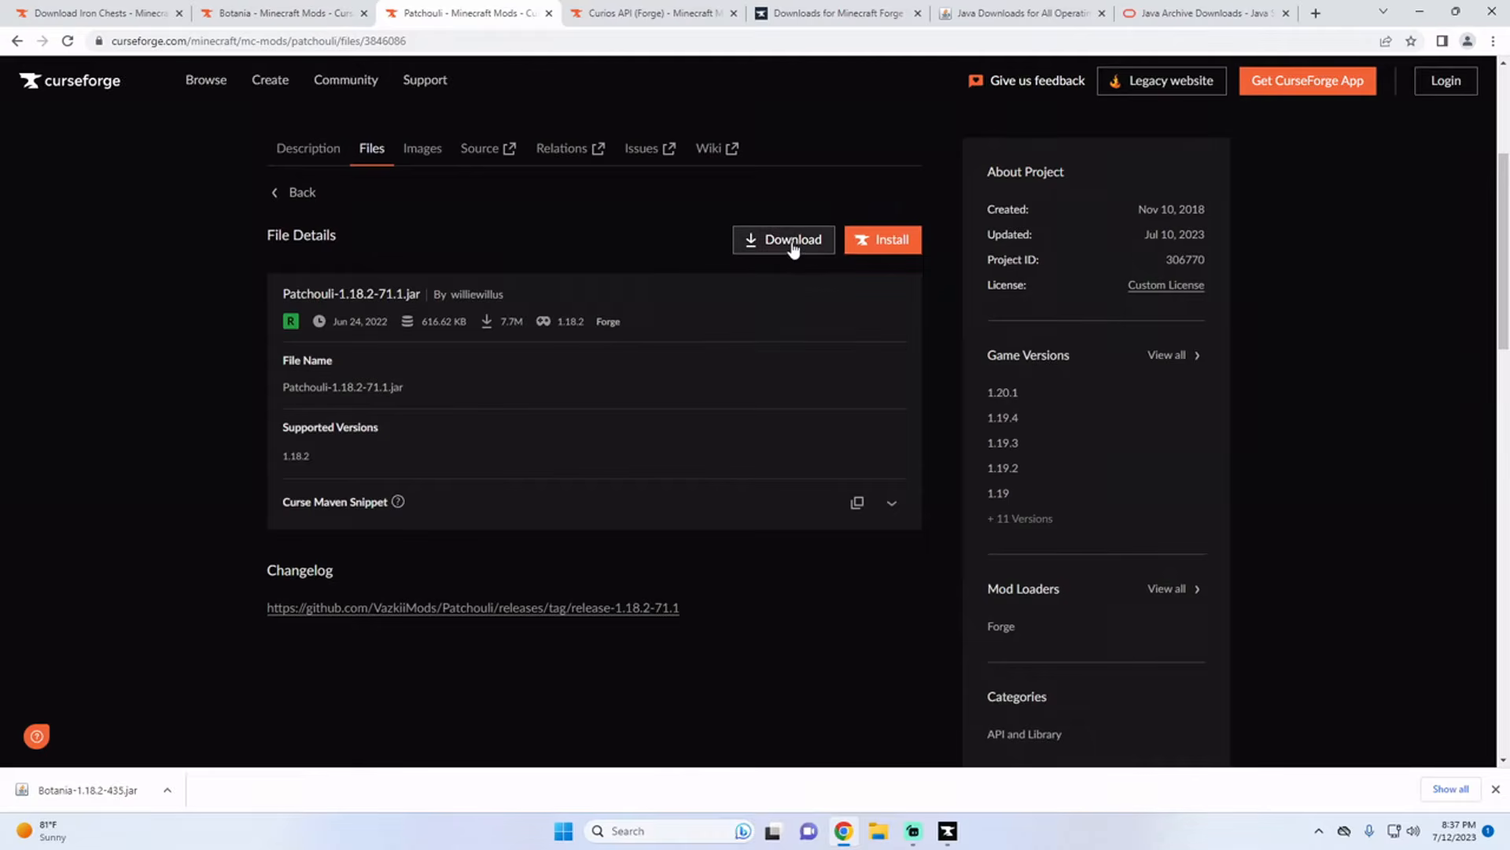
left_click(795, 246)
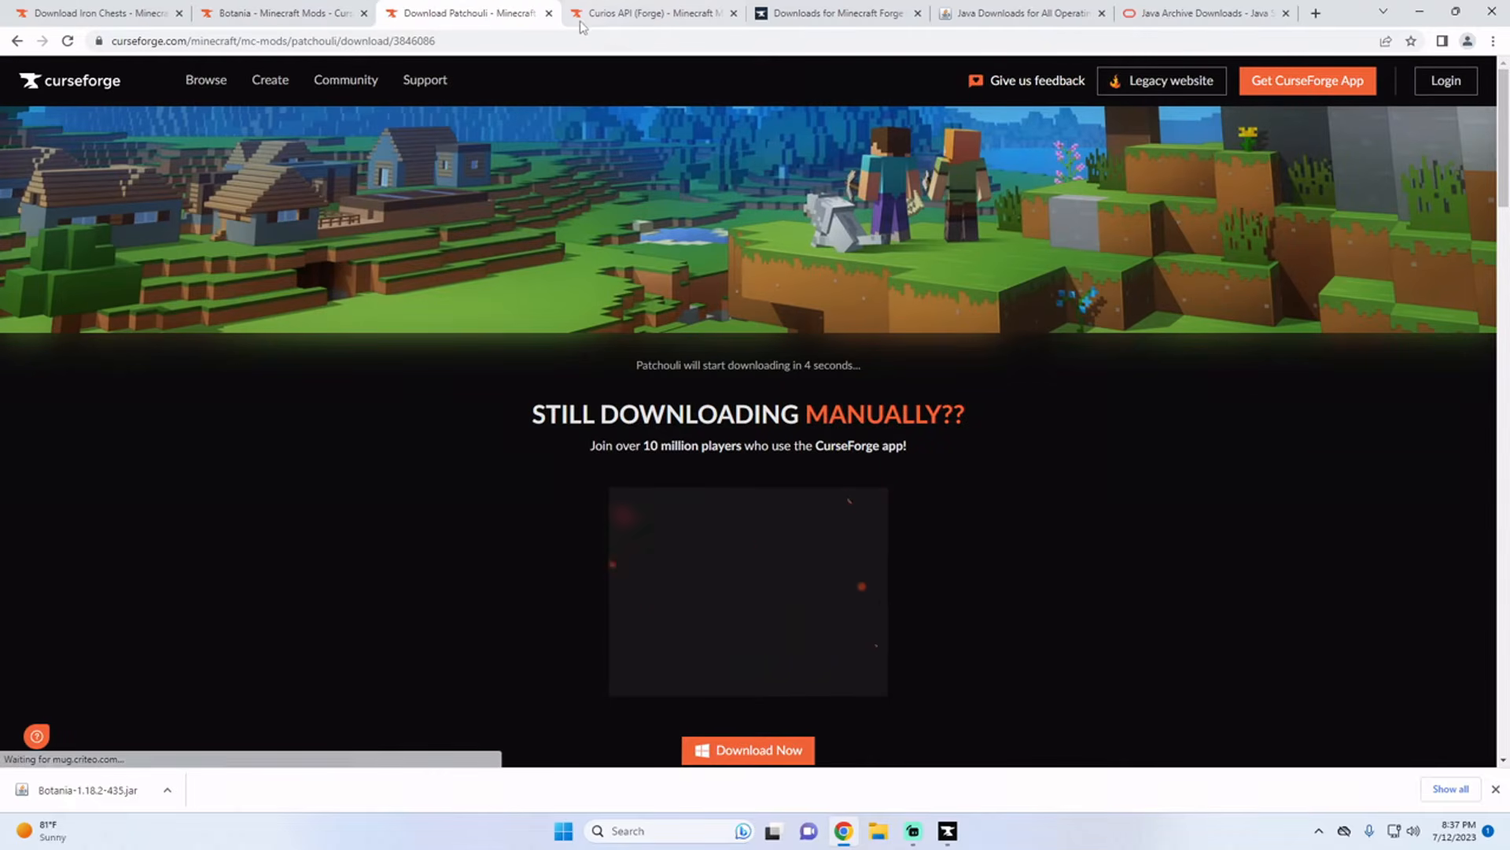
left_click(627, 22)
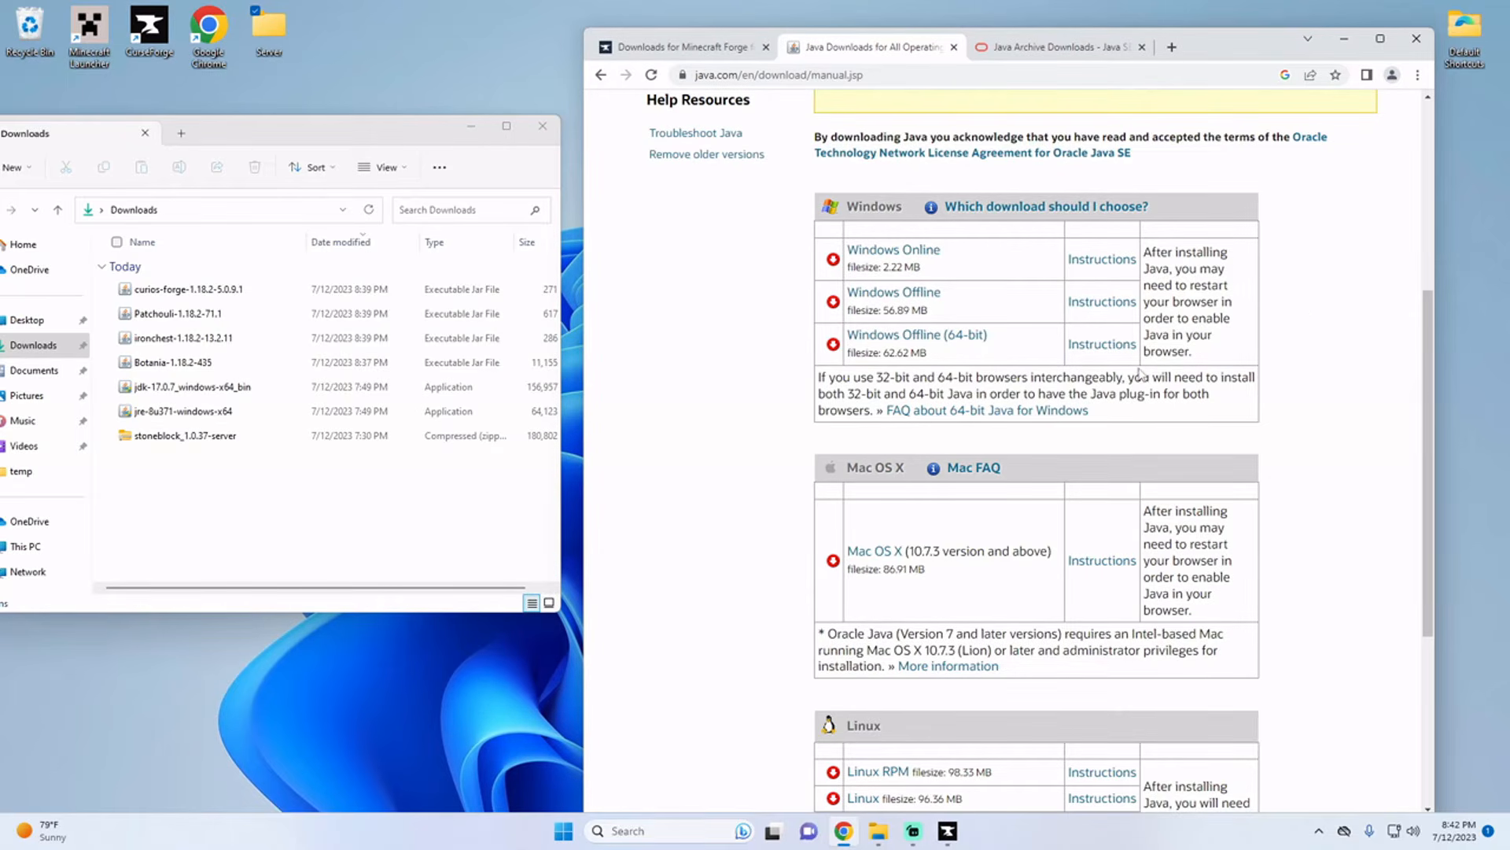
Step: Review the Windows downloads on the Java manual download page and the Java Archive page
left_click(1023, 49)
left_click(917, 50)
scroll(944, 464, "down", 4)
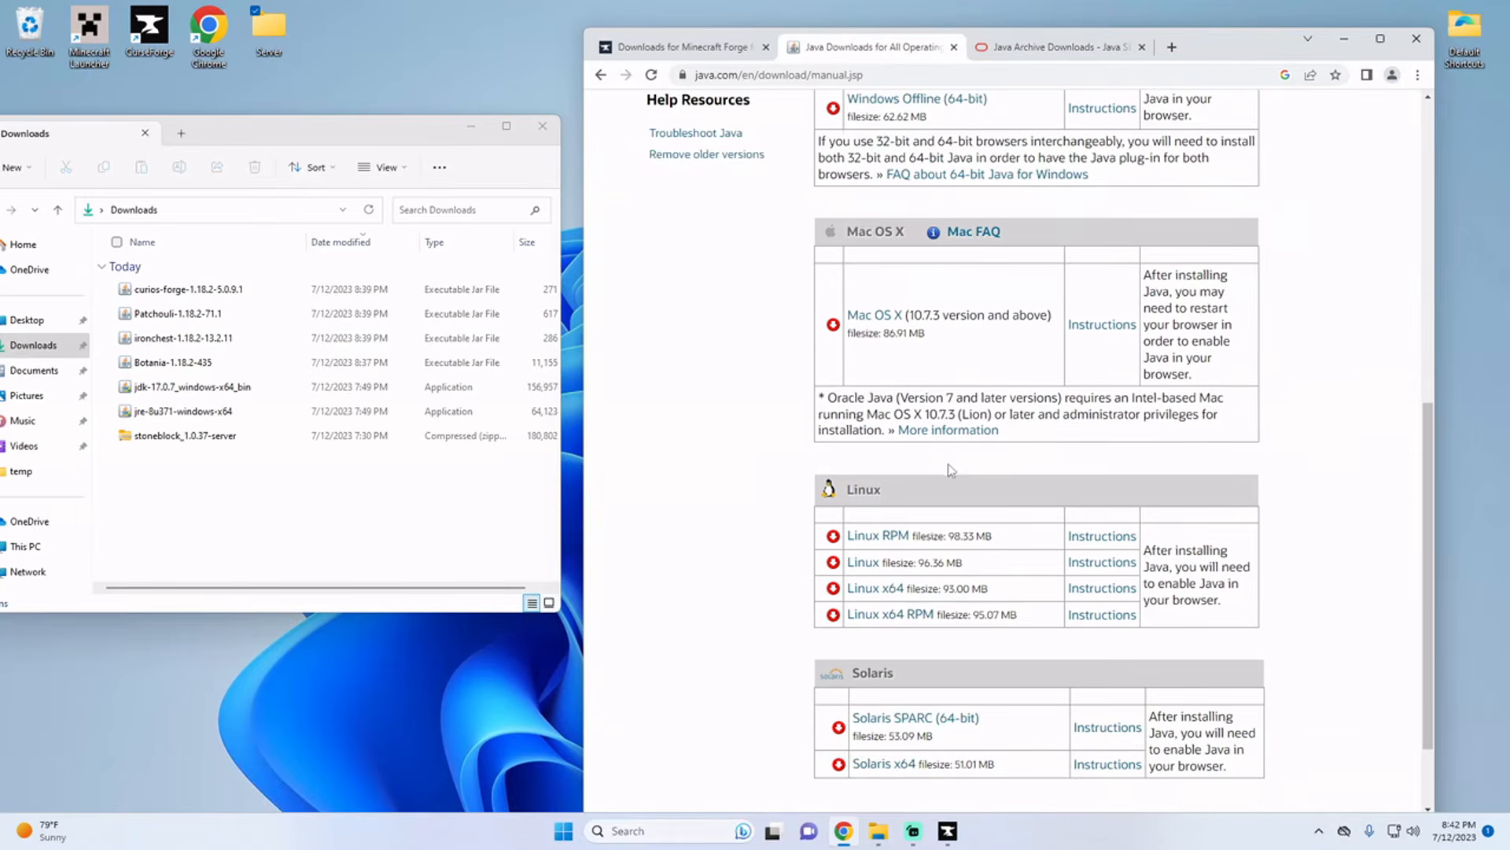
scroll(876, 601, "up", 4)
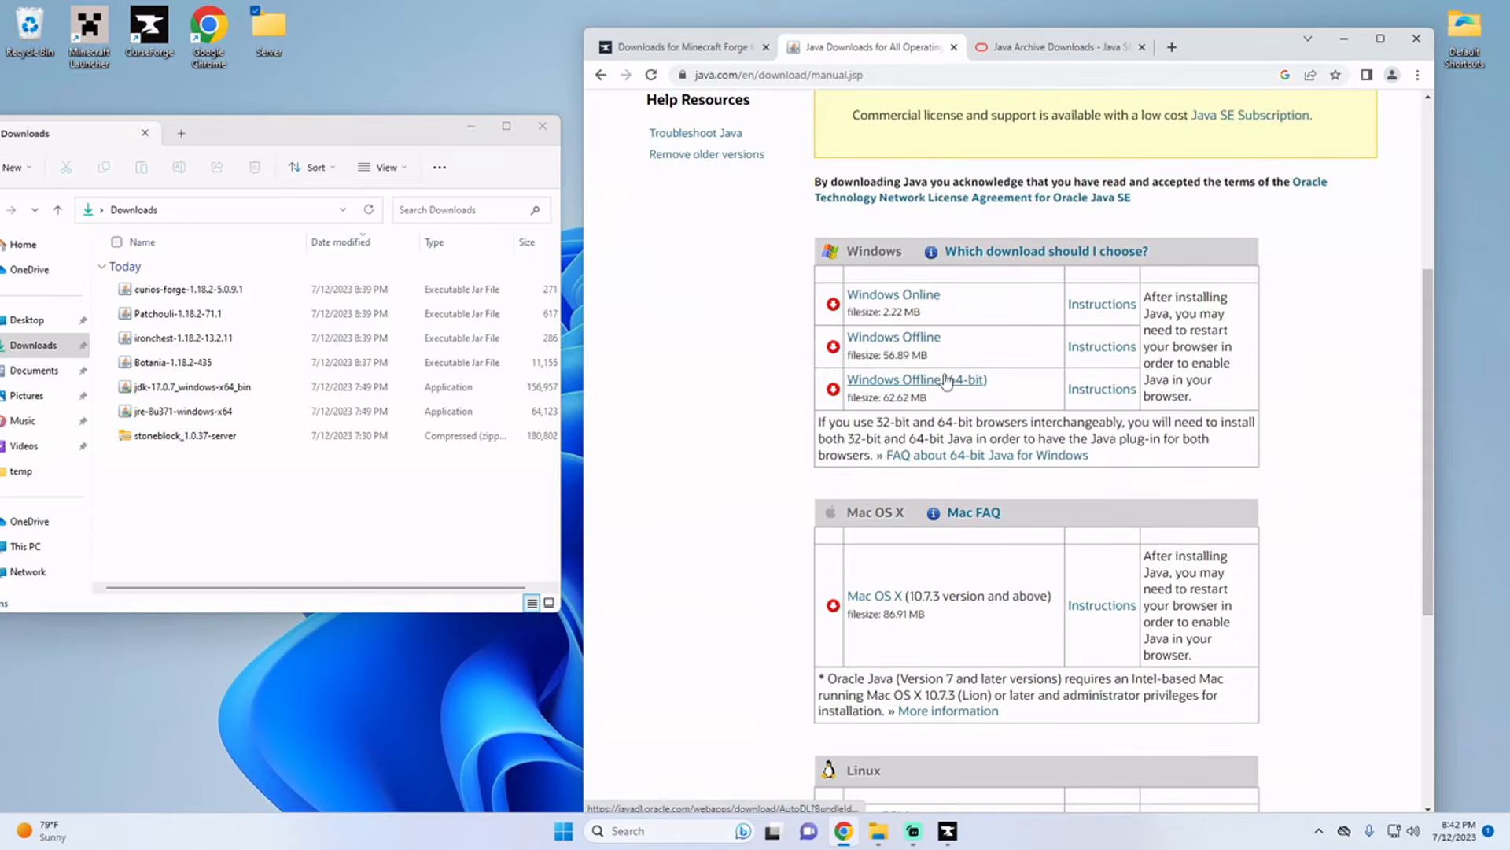
left_click(1029, 49)
scroll(912, 338, "down", 3)
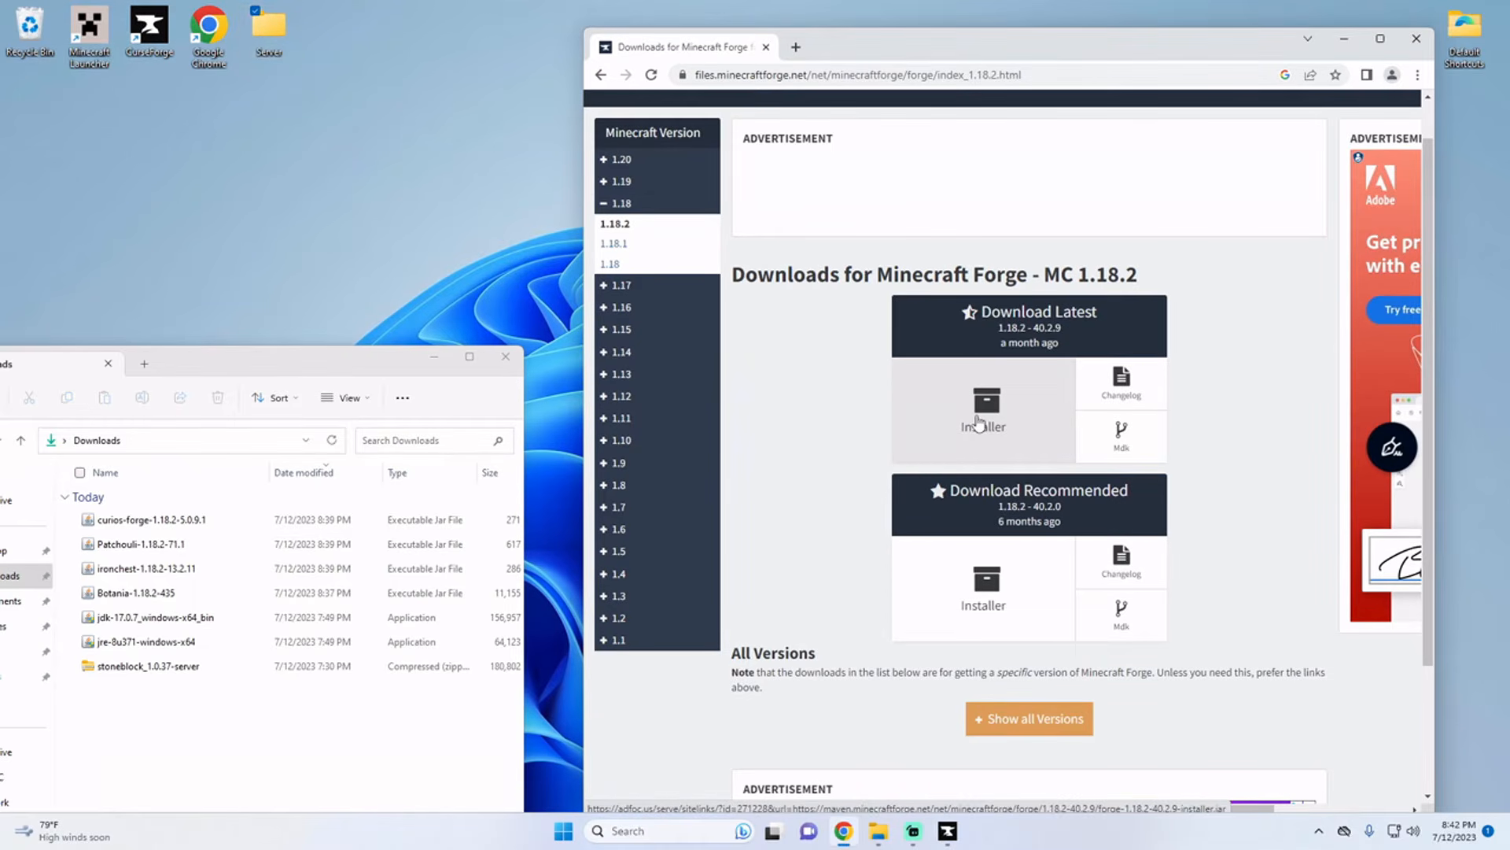
Step: Maximize the Forge download page for Minecraft 1.18.2 and get the latest installer, version 40.2.9
left_click_drag(1012, 38, 1067, 6)
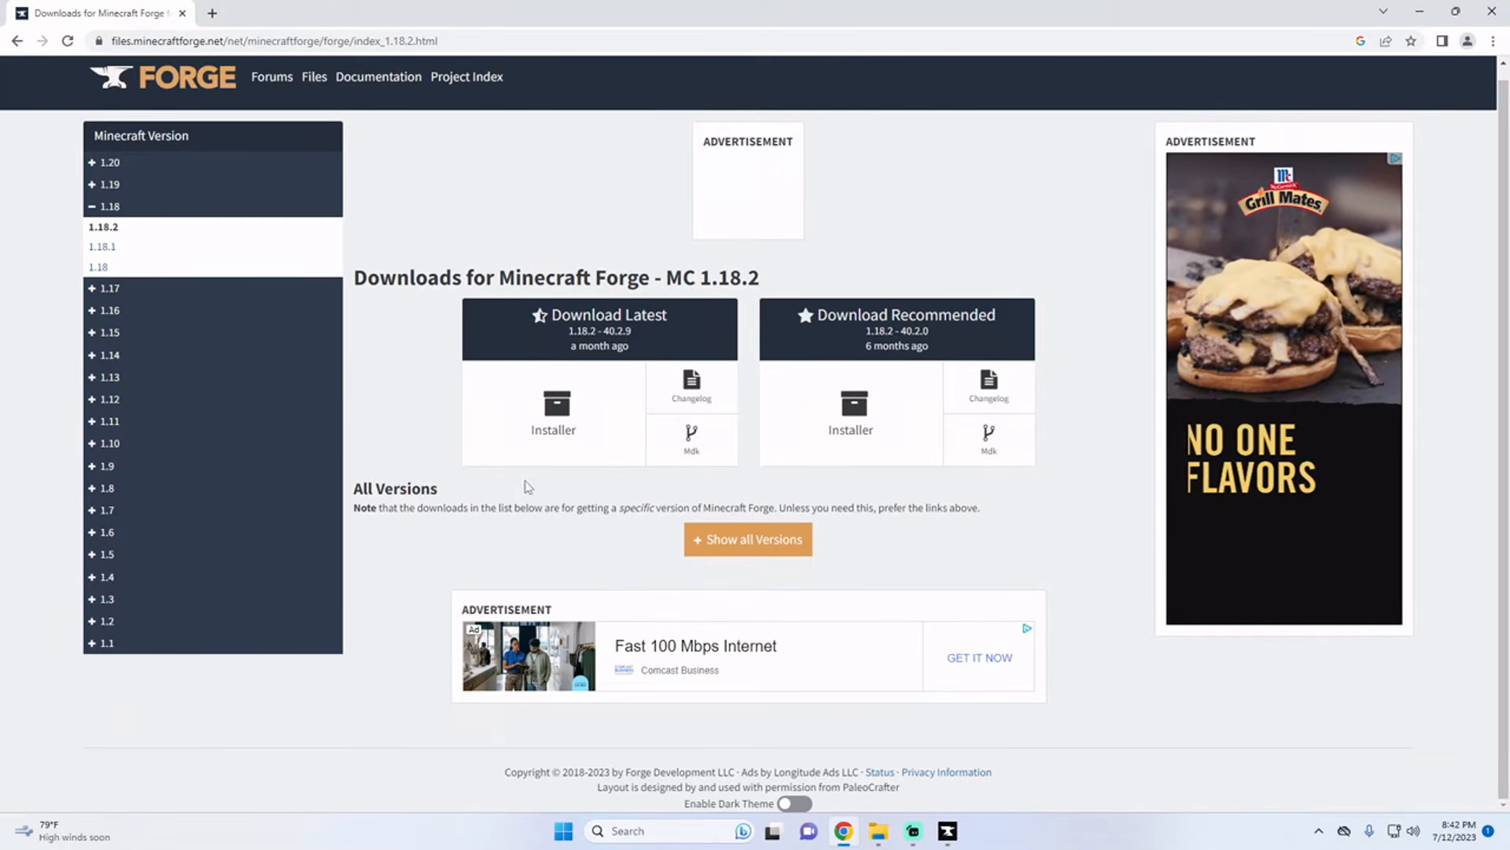
left_click(542, 450)
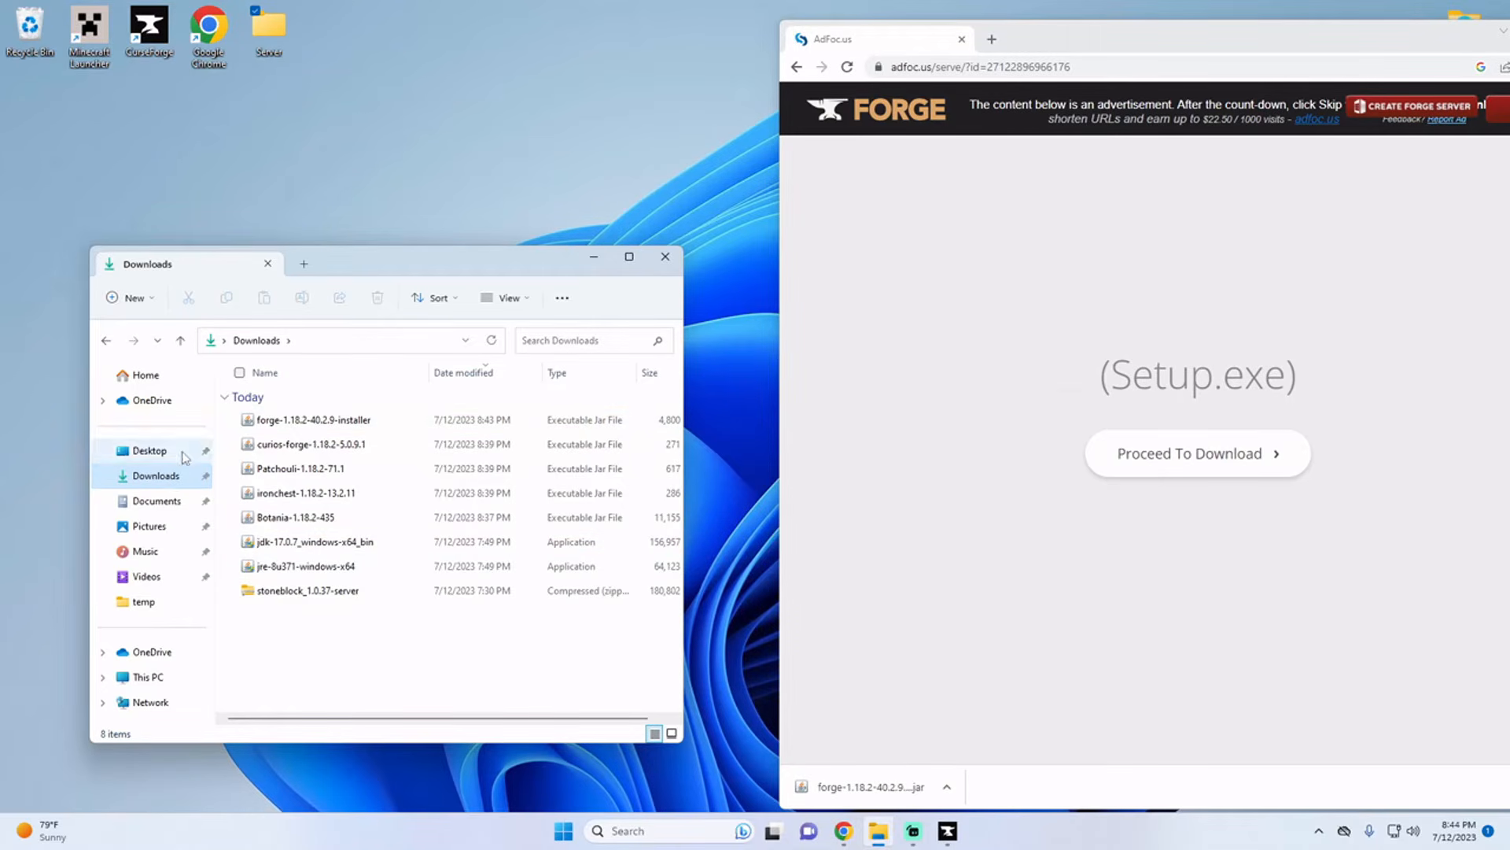
Step: Move forge-1.18.2-40.2.9-installer from Downloads into the Server folder on the desktop and open that folder
left_click(277, 420)
left_click_drag(426, 292, 276, 46)
double_click(276, 46)
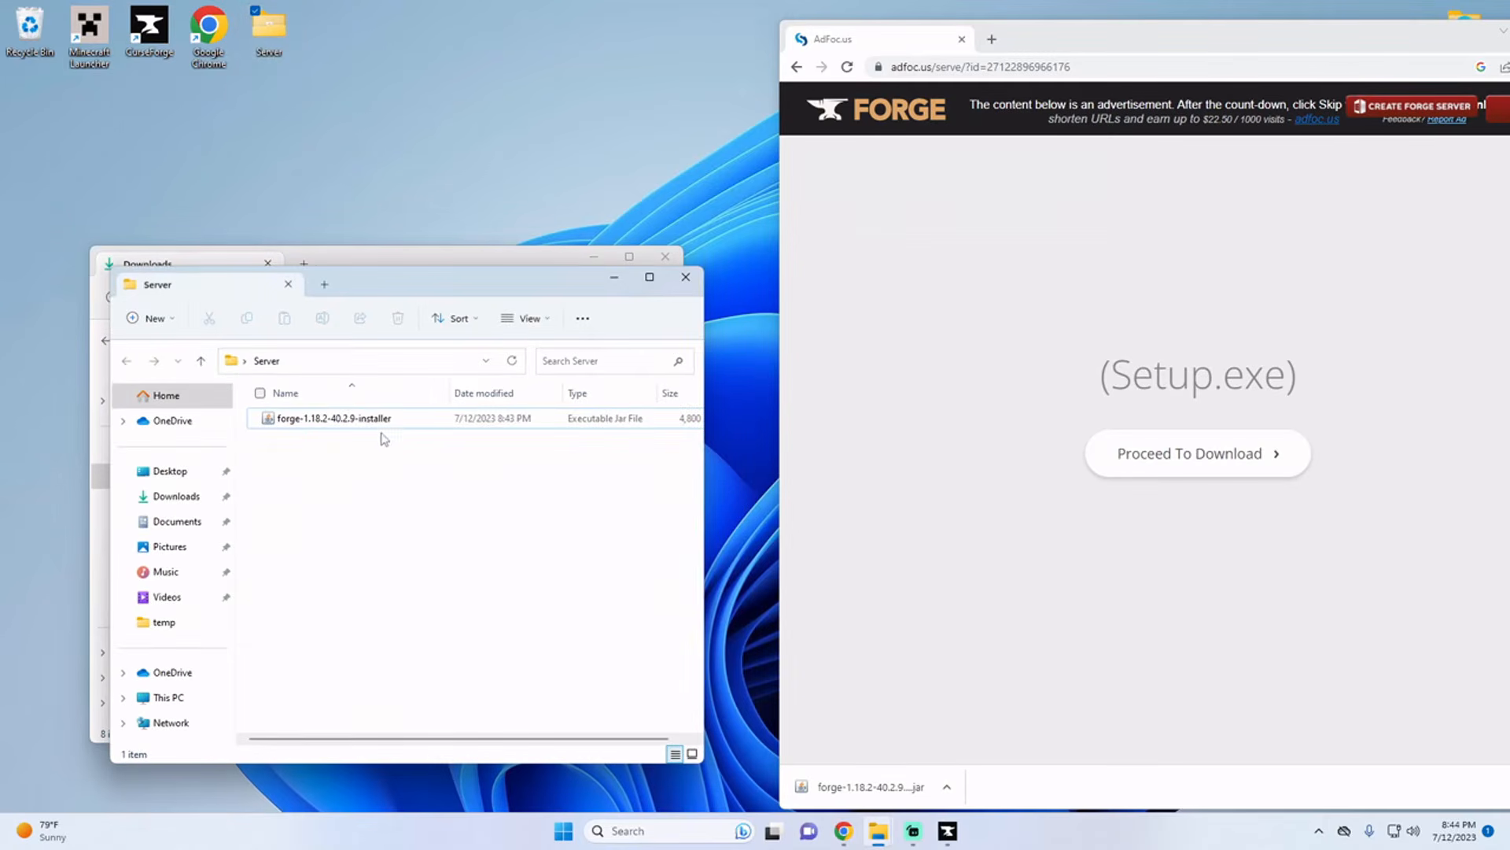
Step: Run the Forge 1.18.2-40.2.9 installer and install the server into the Server folder on the desktop
double_click(346, 423)
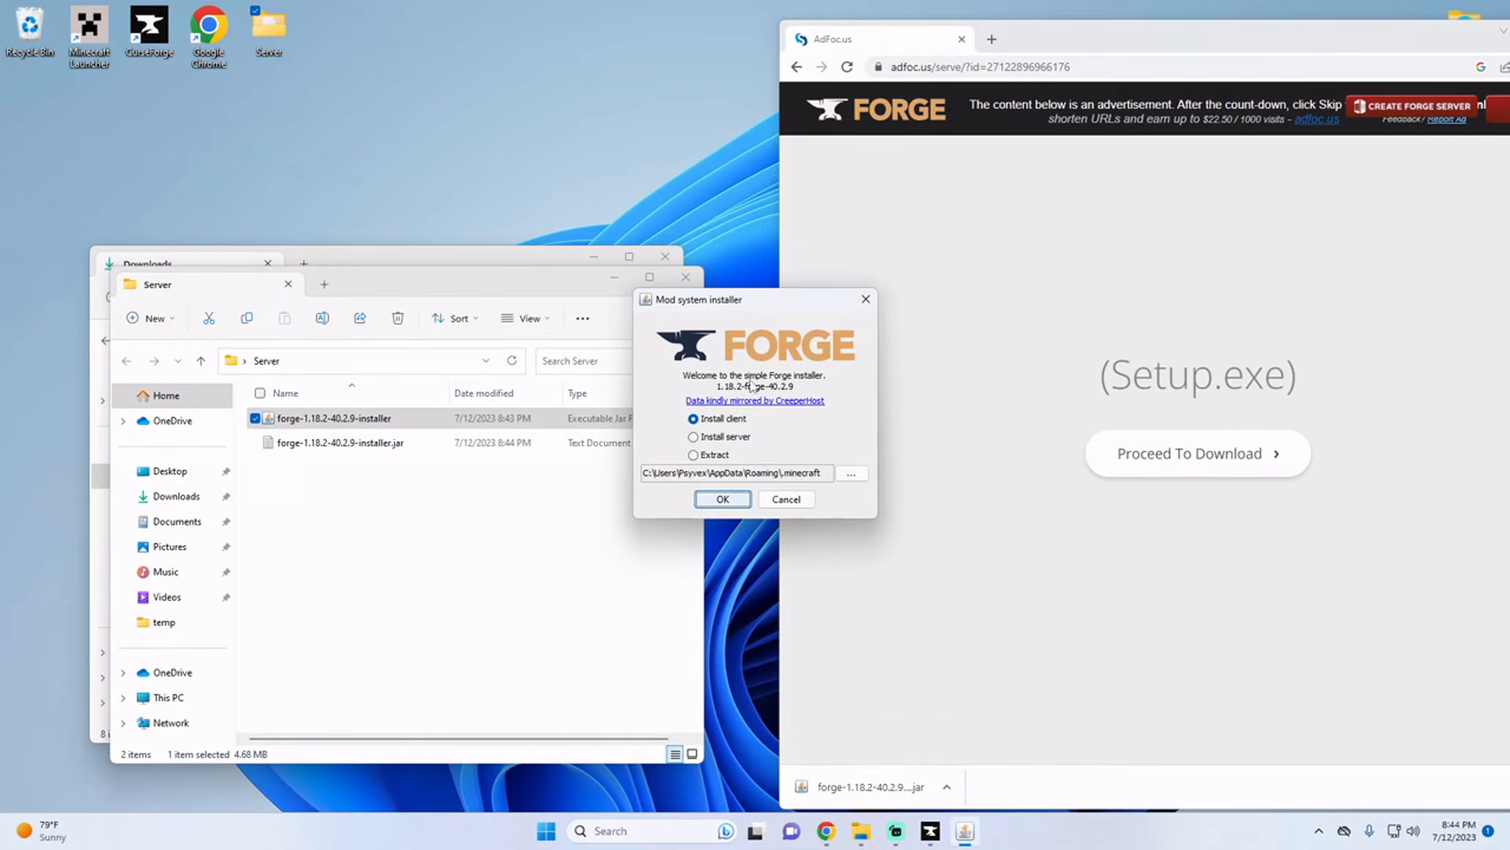
left_click(693, 437)
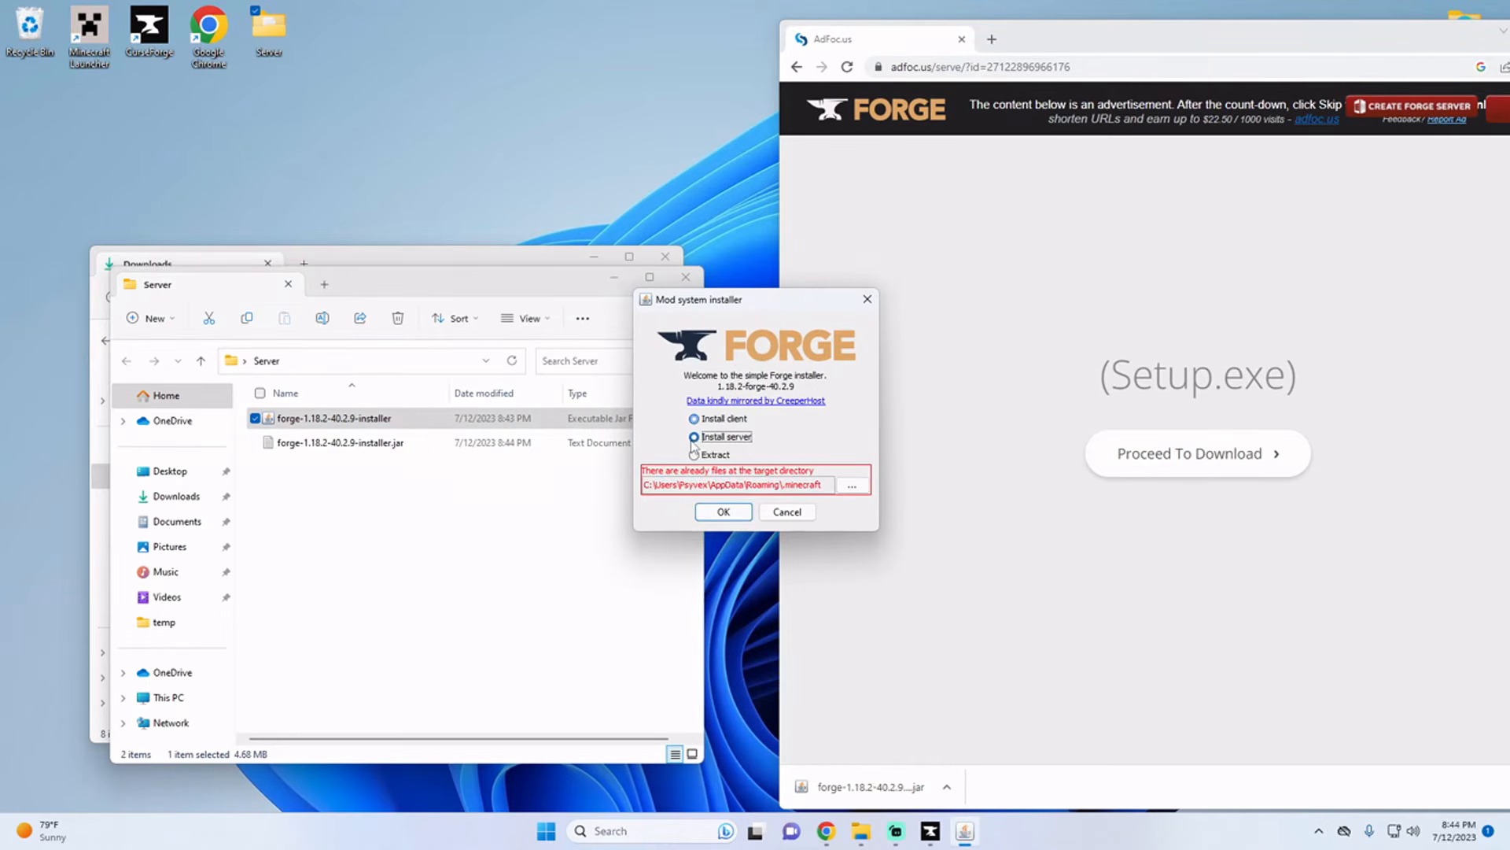
left_click(853, 486)
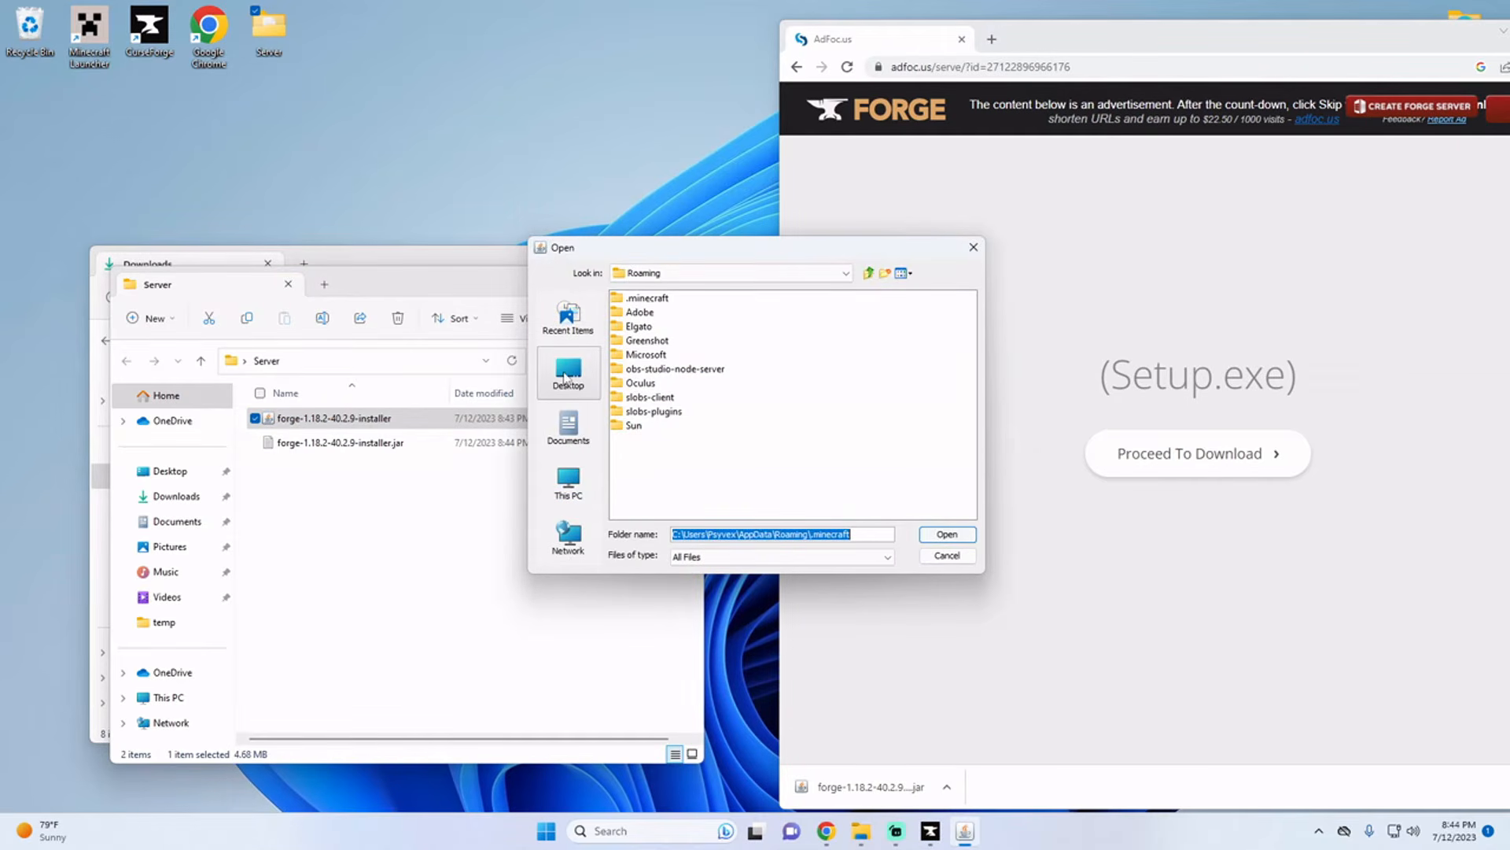
left_click(567, 376)
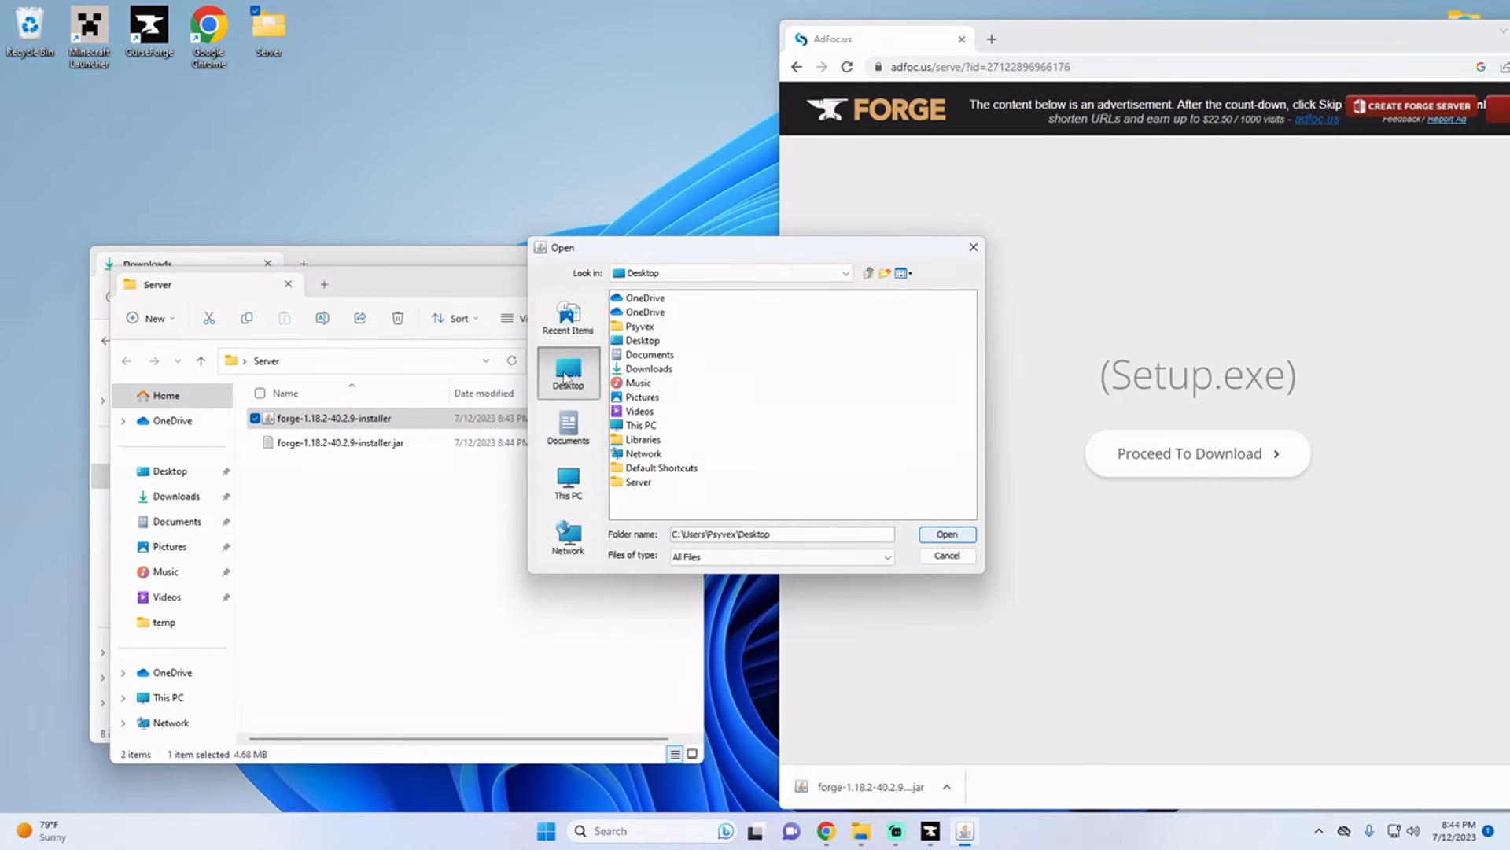
left_click(639, 482)
left_click(947, 534)
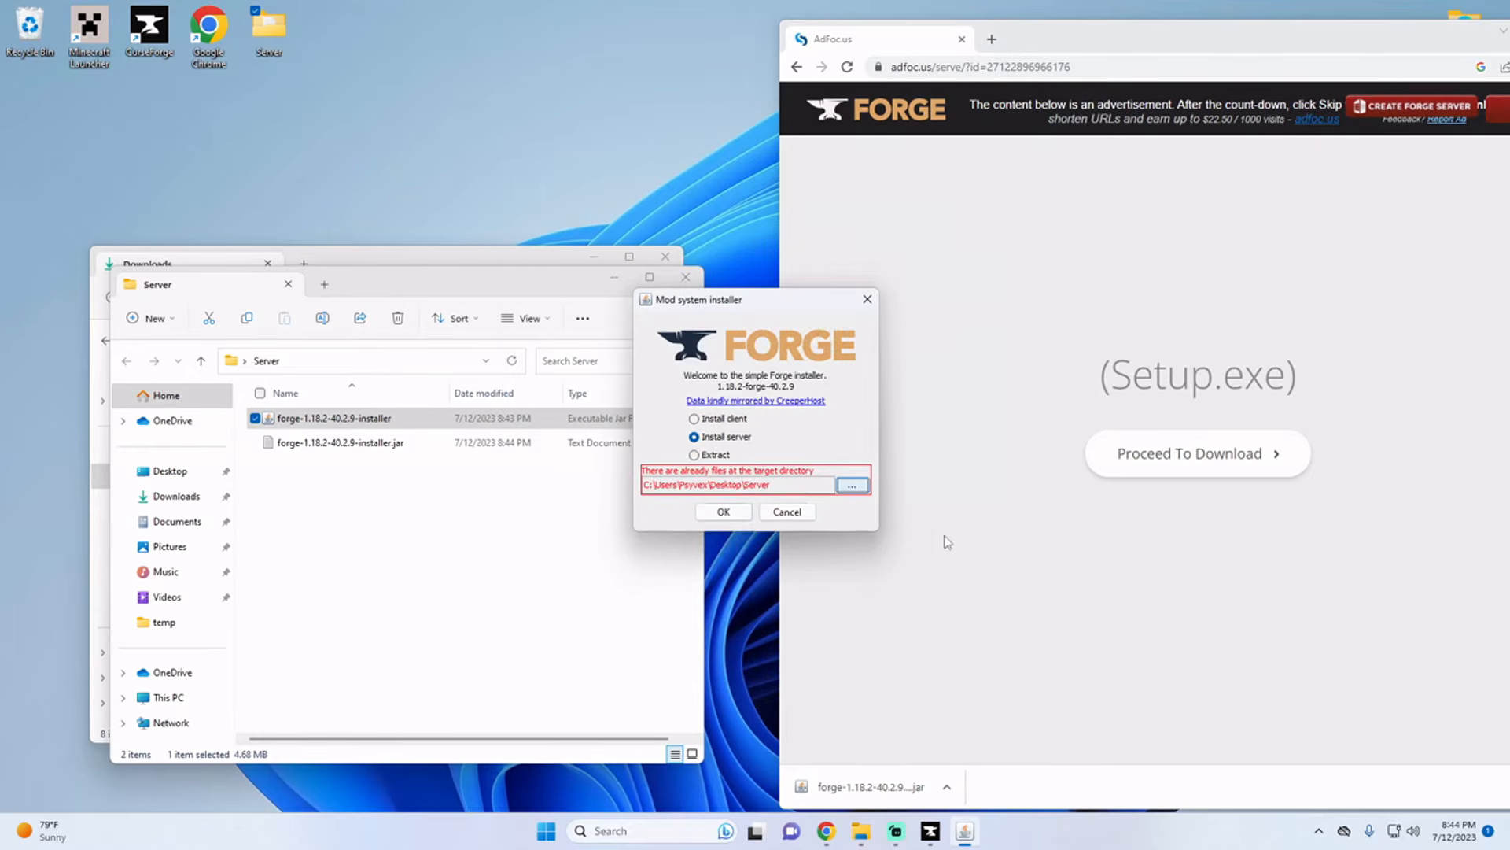
left_click(723, 512)
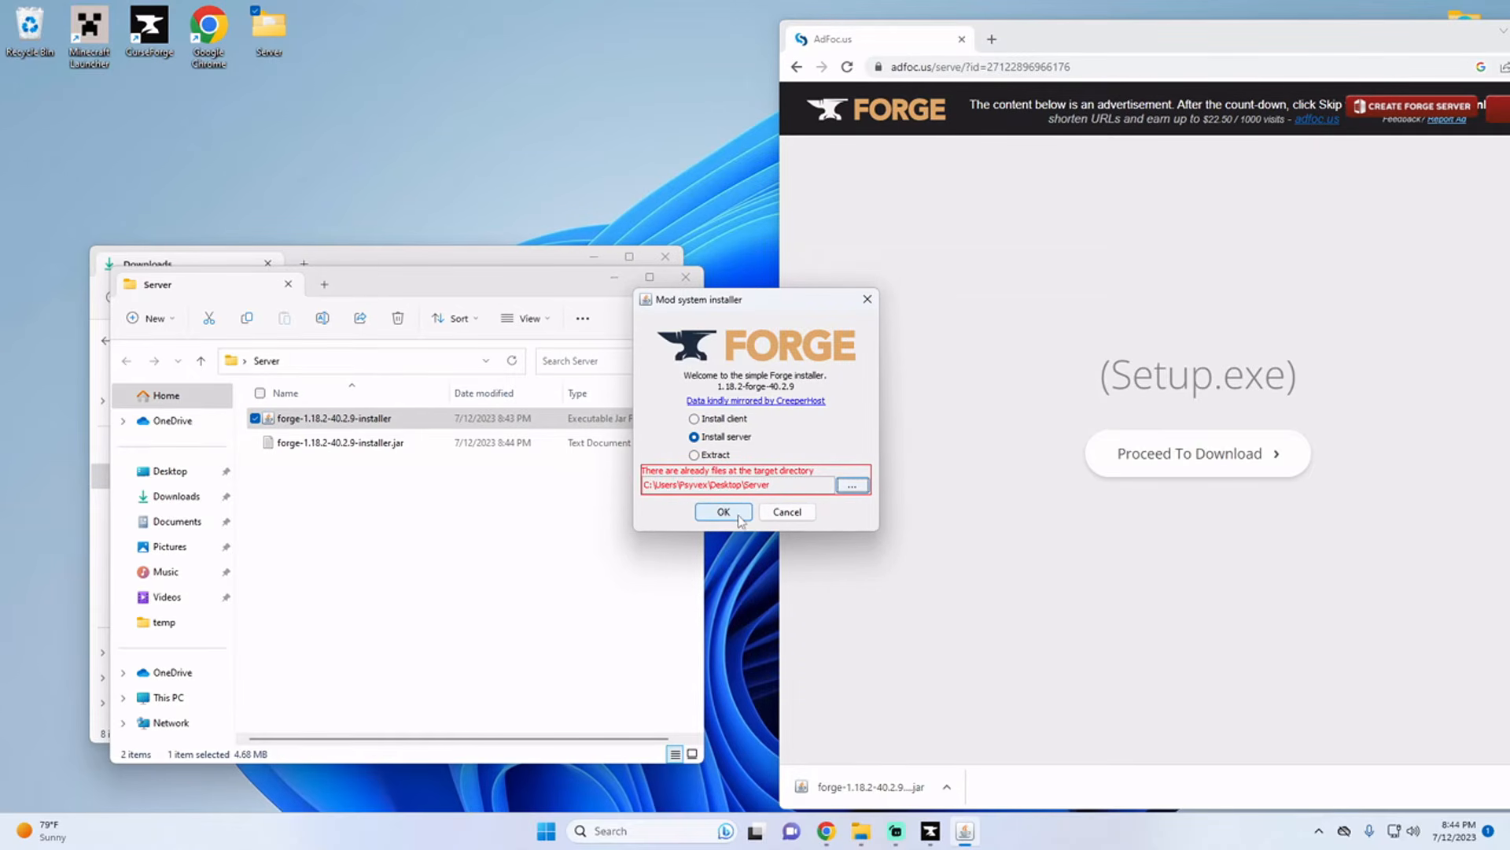
left_click(725, 512)
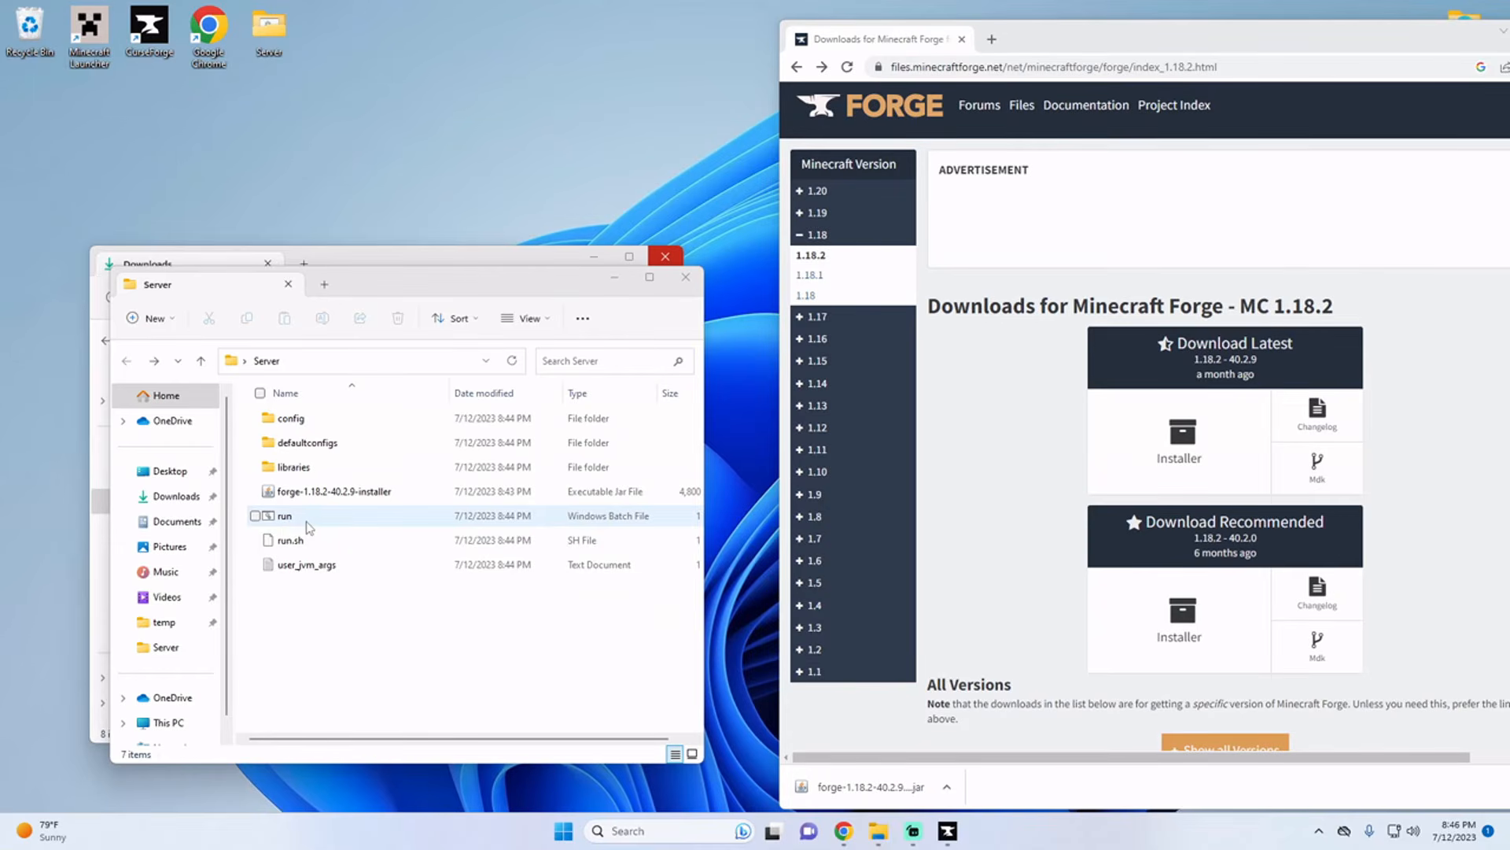
Step: Show file name extensions for the files in the Server folder
left_click(307, 525)
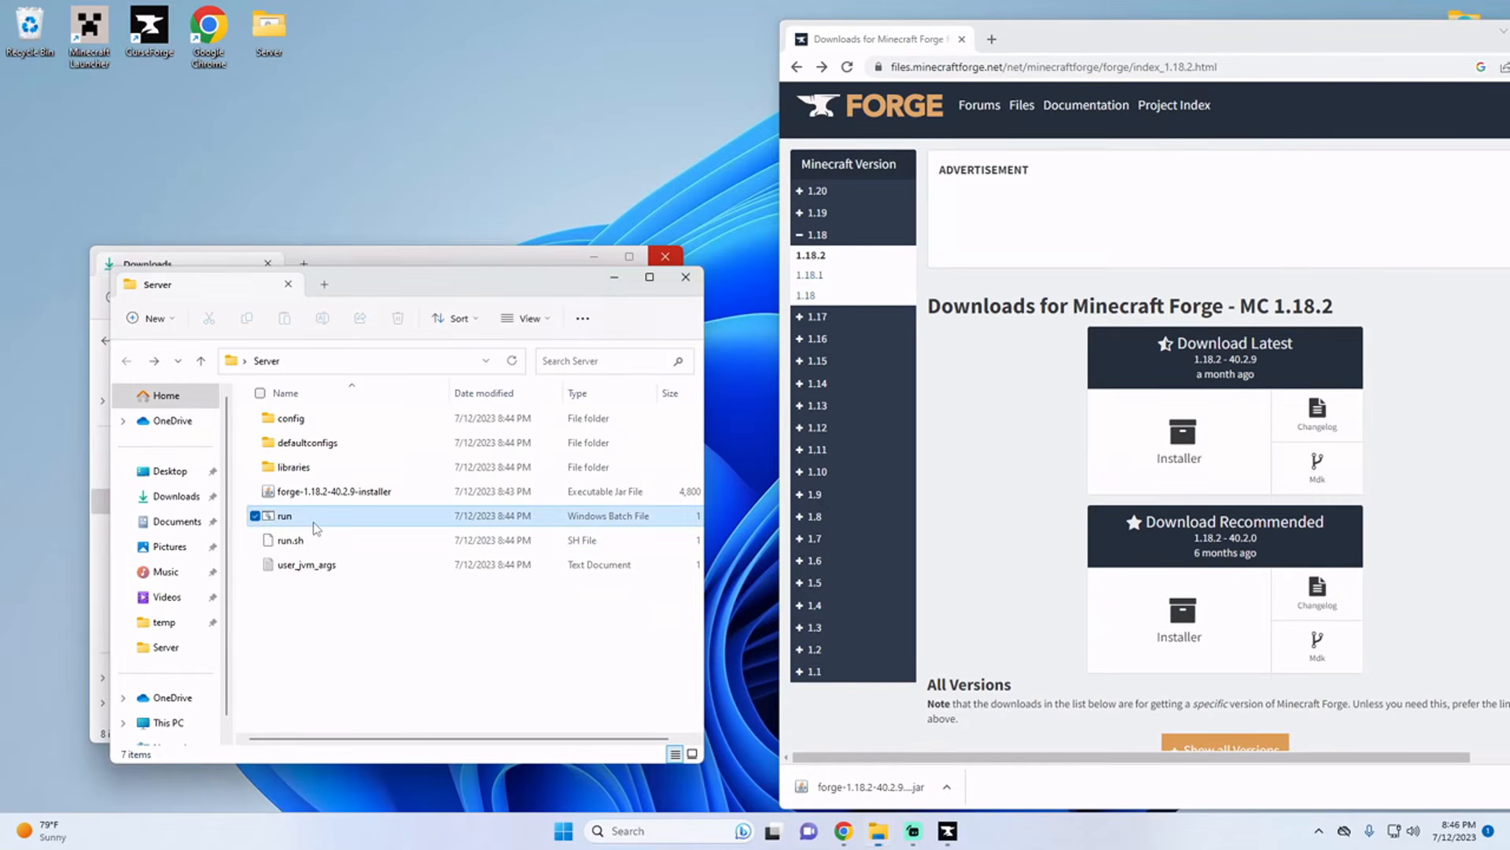
left_click(527, 319)
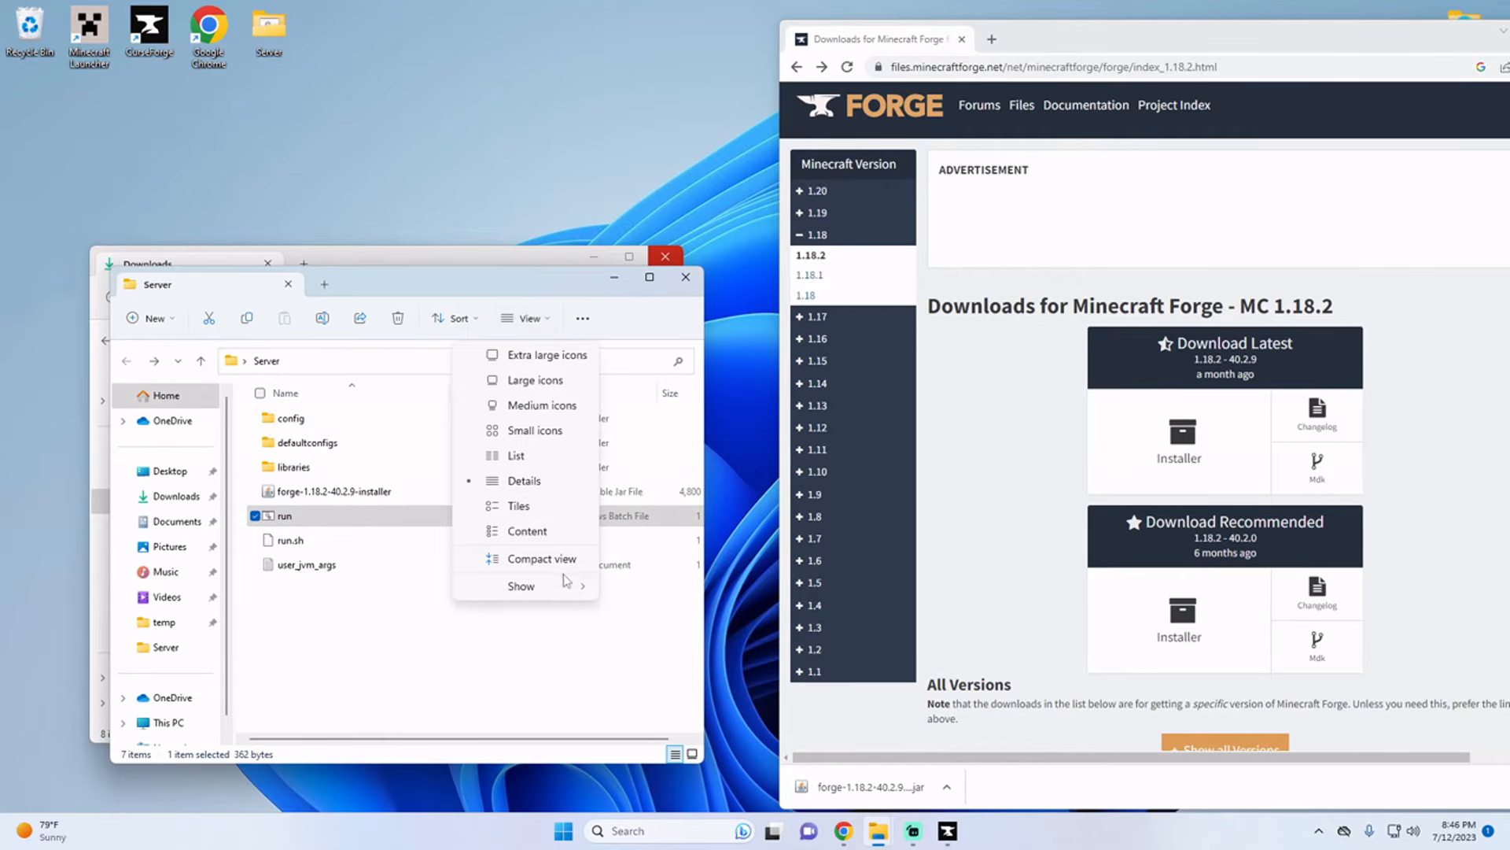
mouse_move(566, 586)
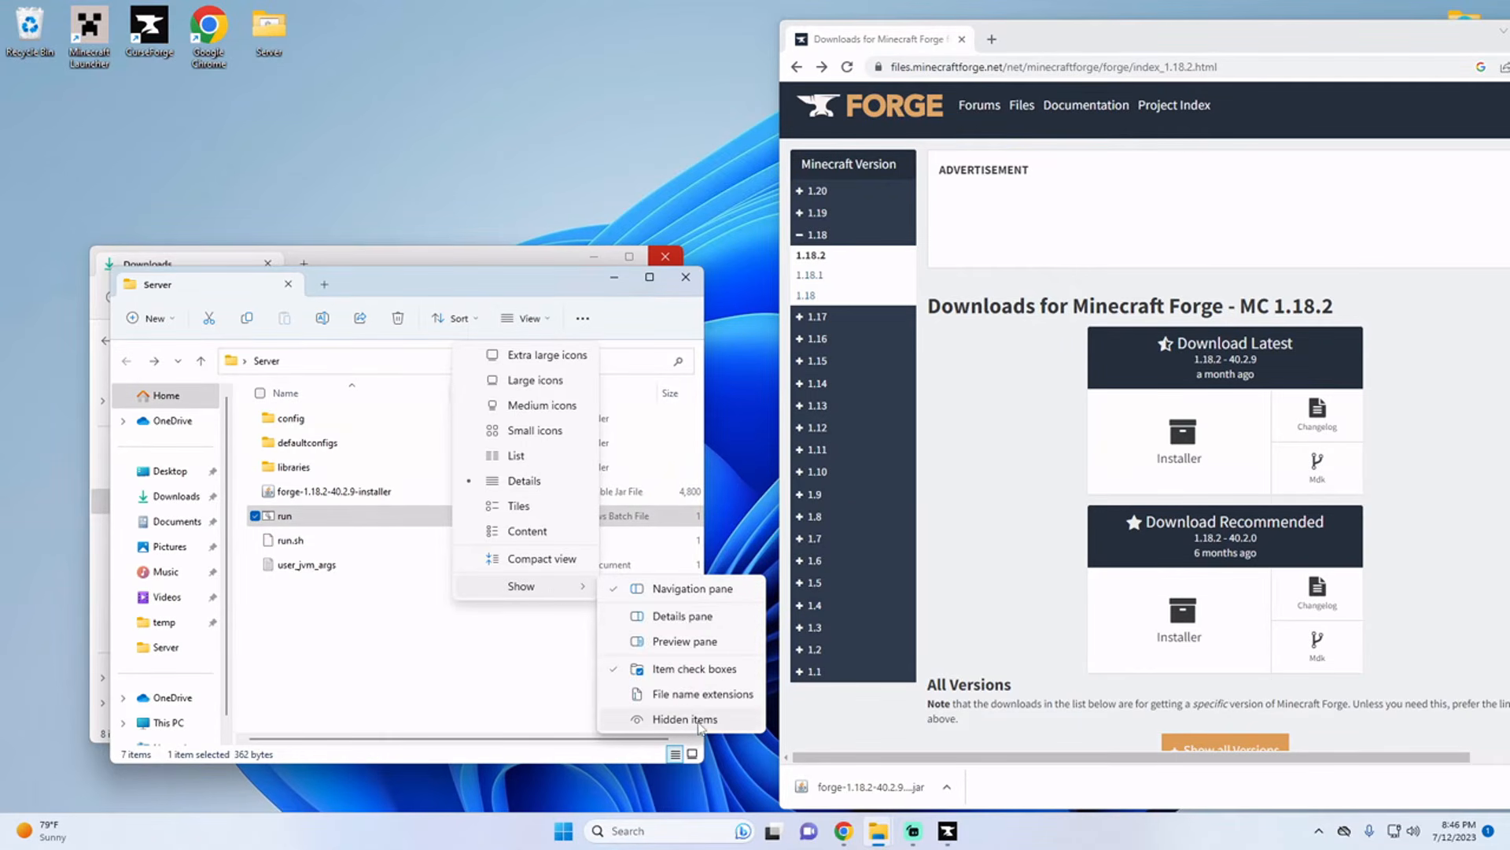
left_click(674, 701)
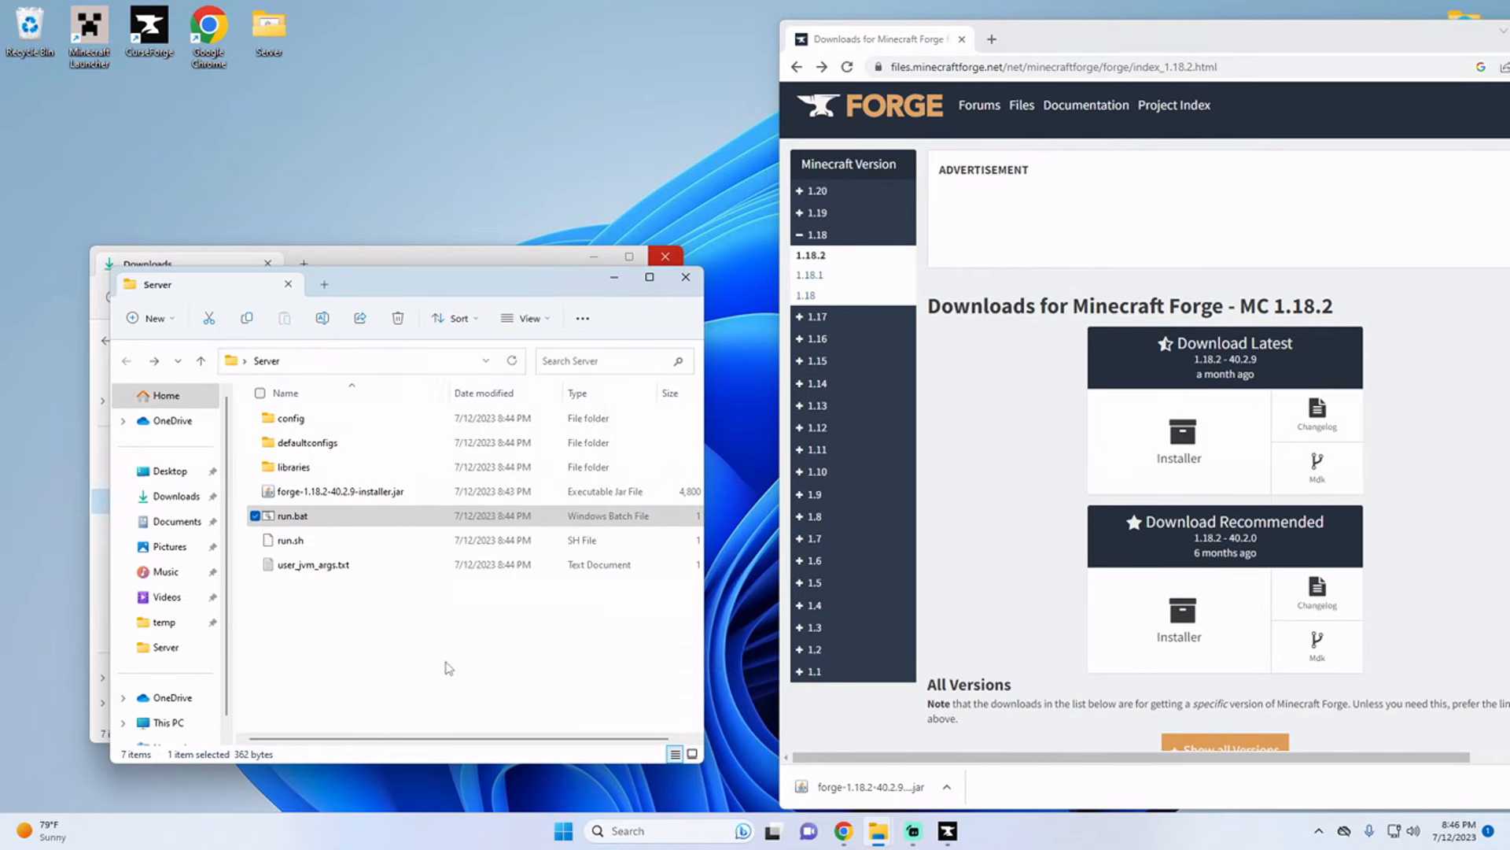
Step: Open run.bat in the text editor, examine its java launch line and the user_jvm_args.txt reference, and close it
right_click(309, 522)
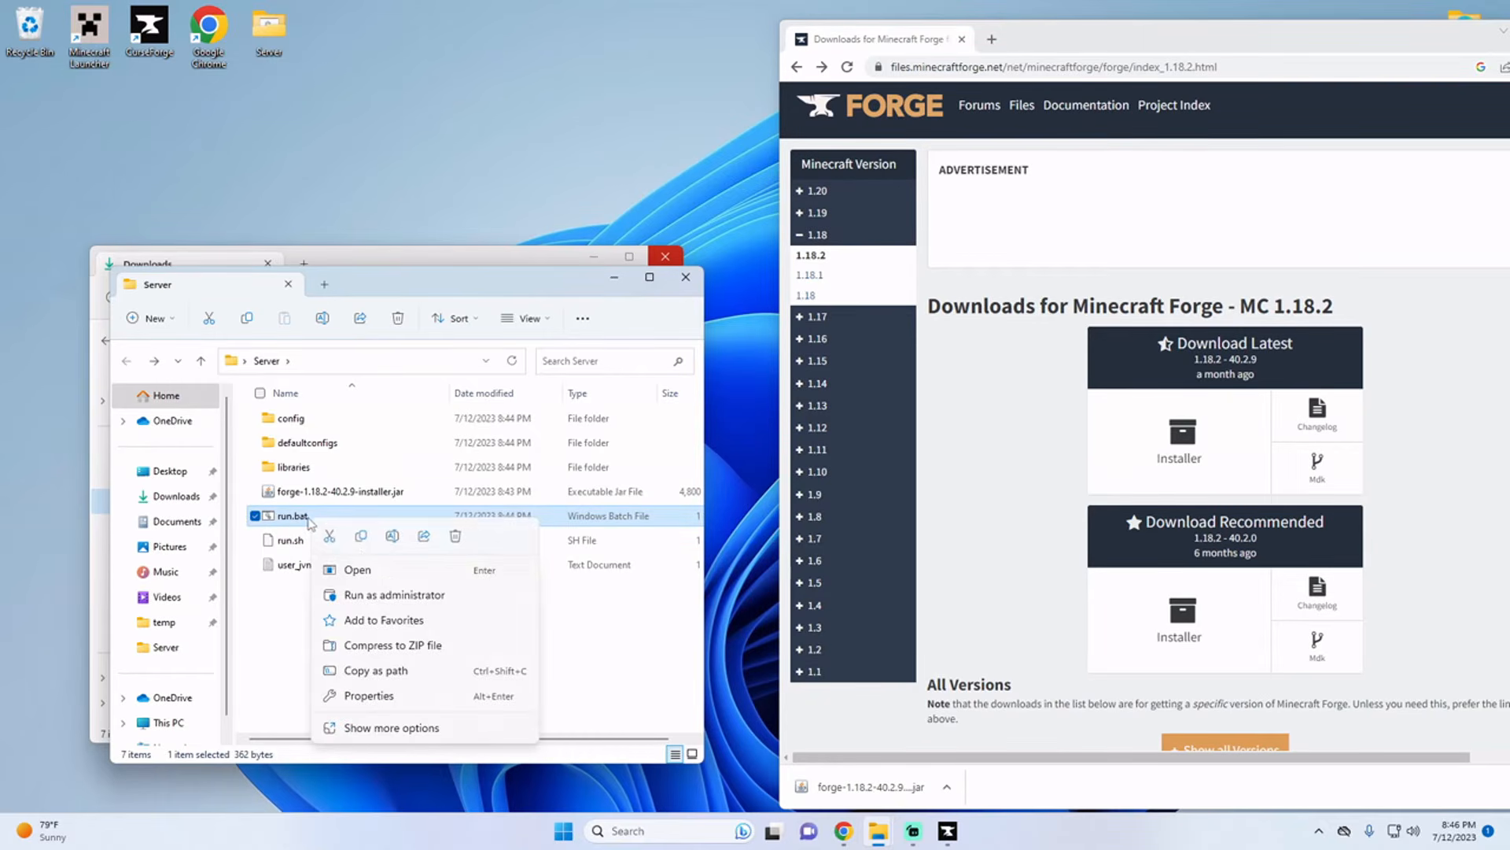
left_click(425, 725)
left_click(488, 412)
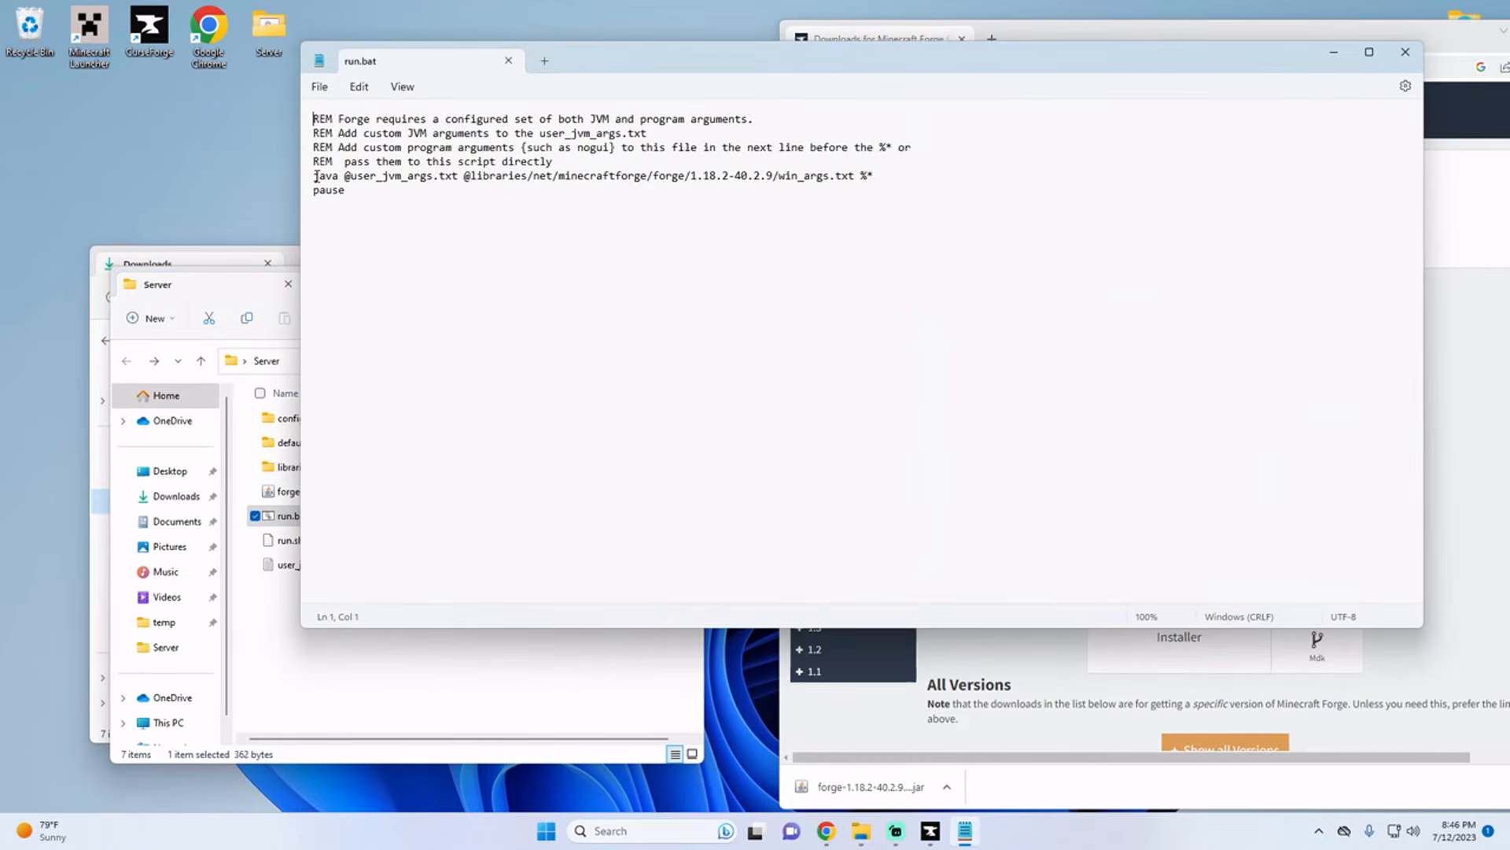
left_click_drag(315, 177, 436, 182)
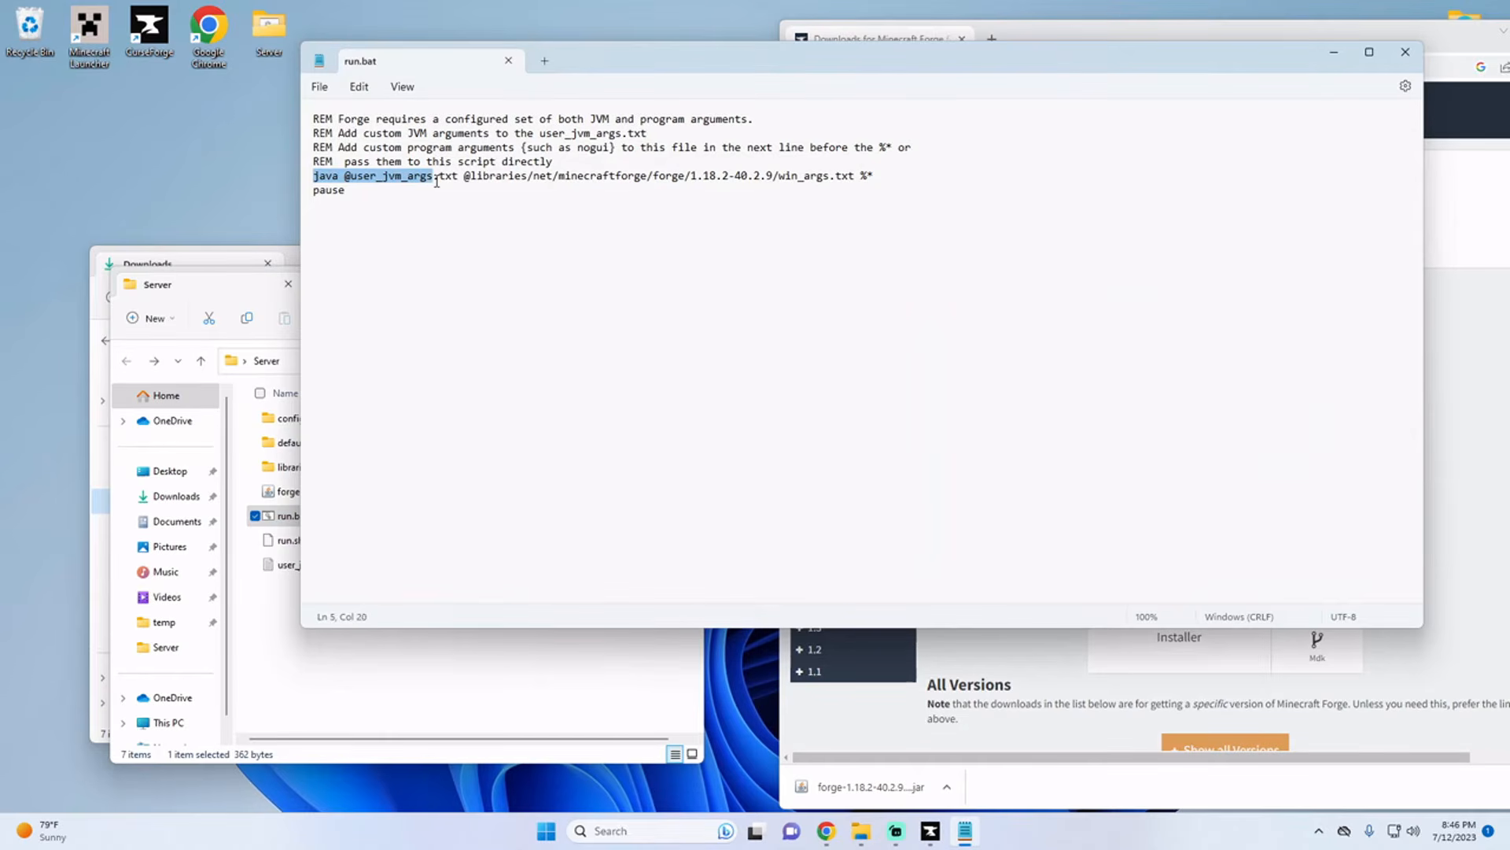
left_click(441, 210)
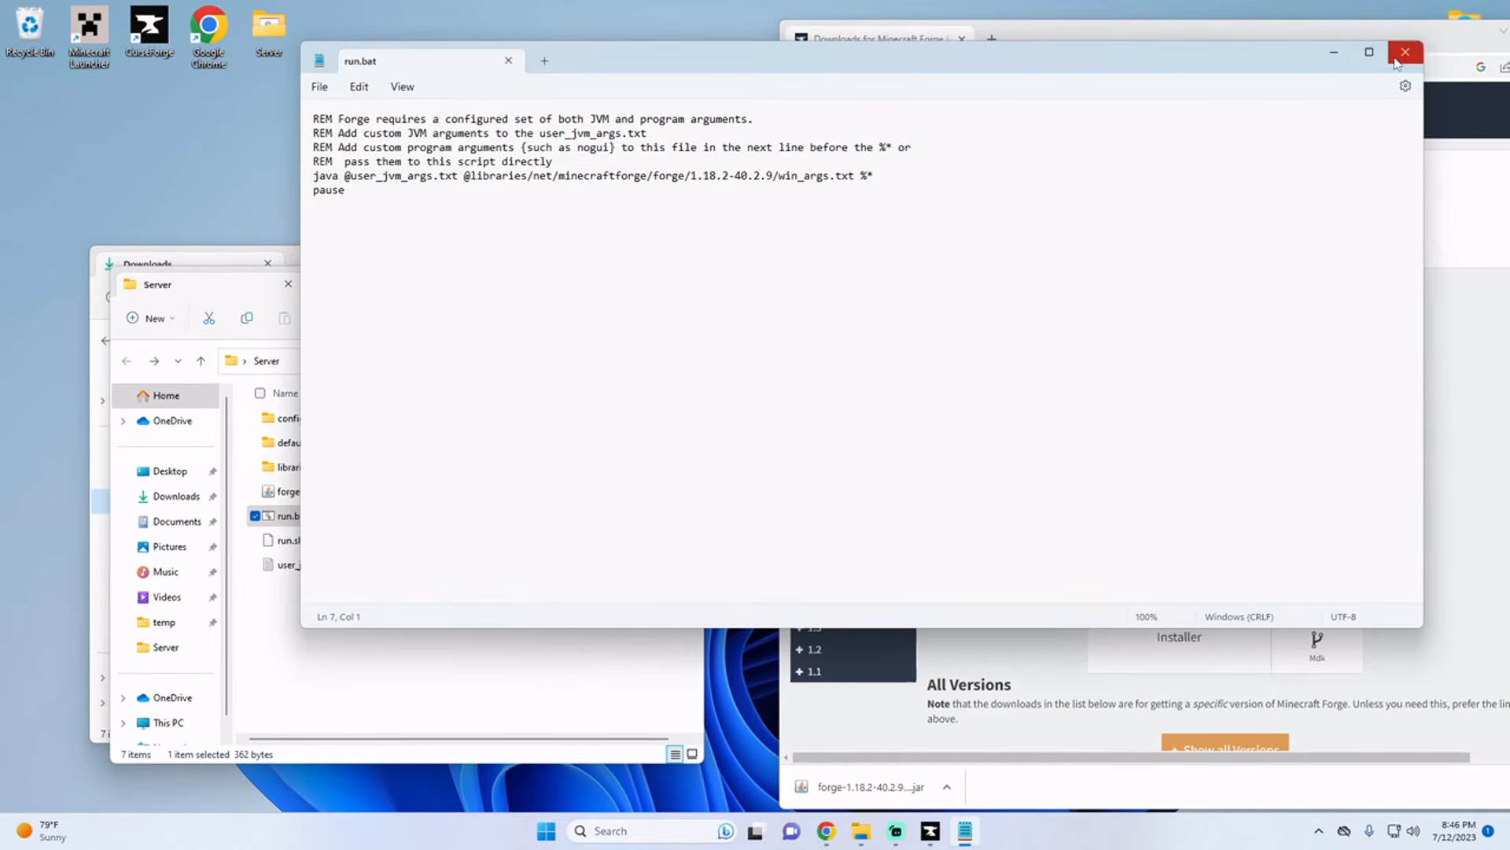
left_click(1397, 61)
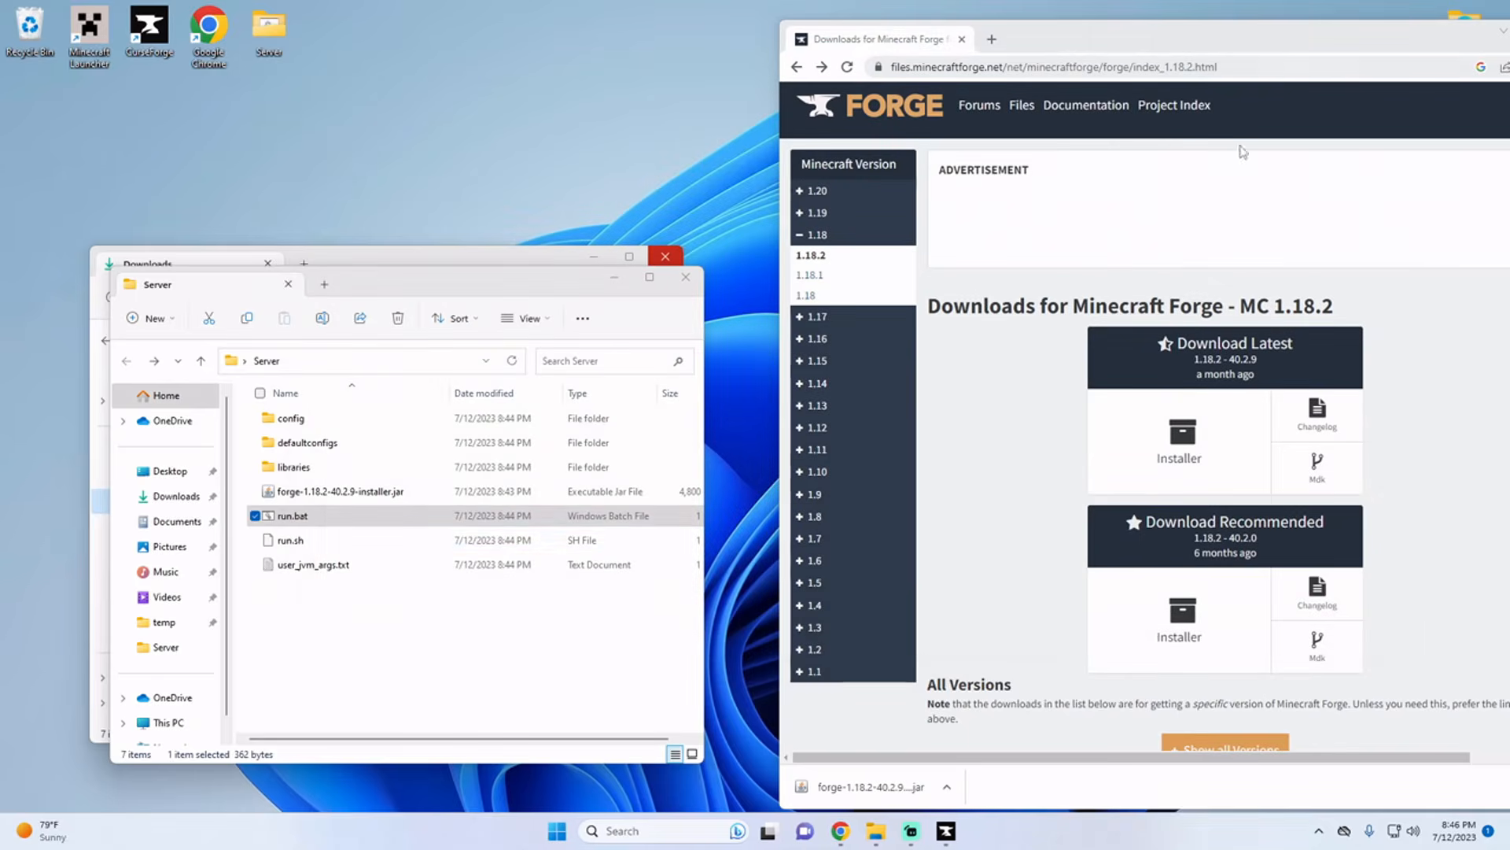
Step: Uncomment the -Xmx line in user_jvm_args.txt, set the maximum RAM to 6 GB, save and close the file
double_click(330, 567)
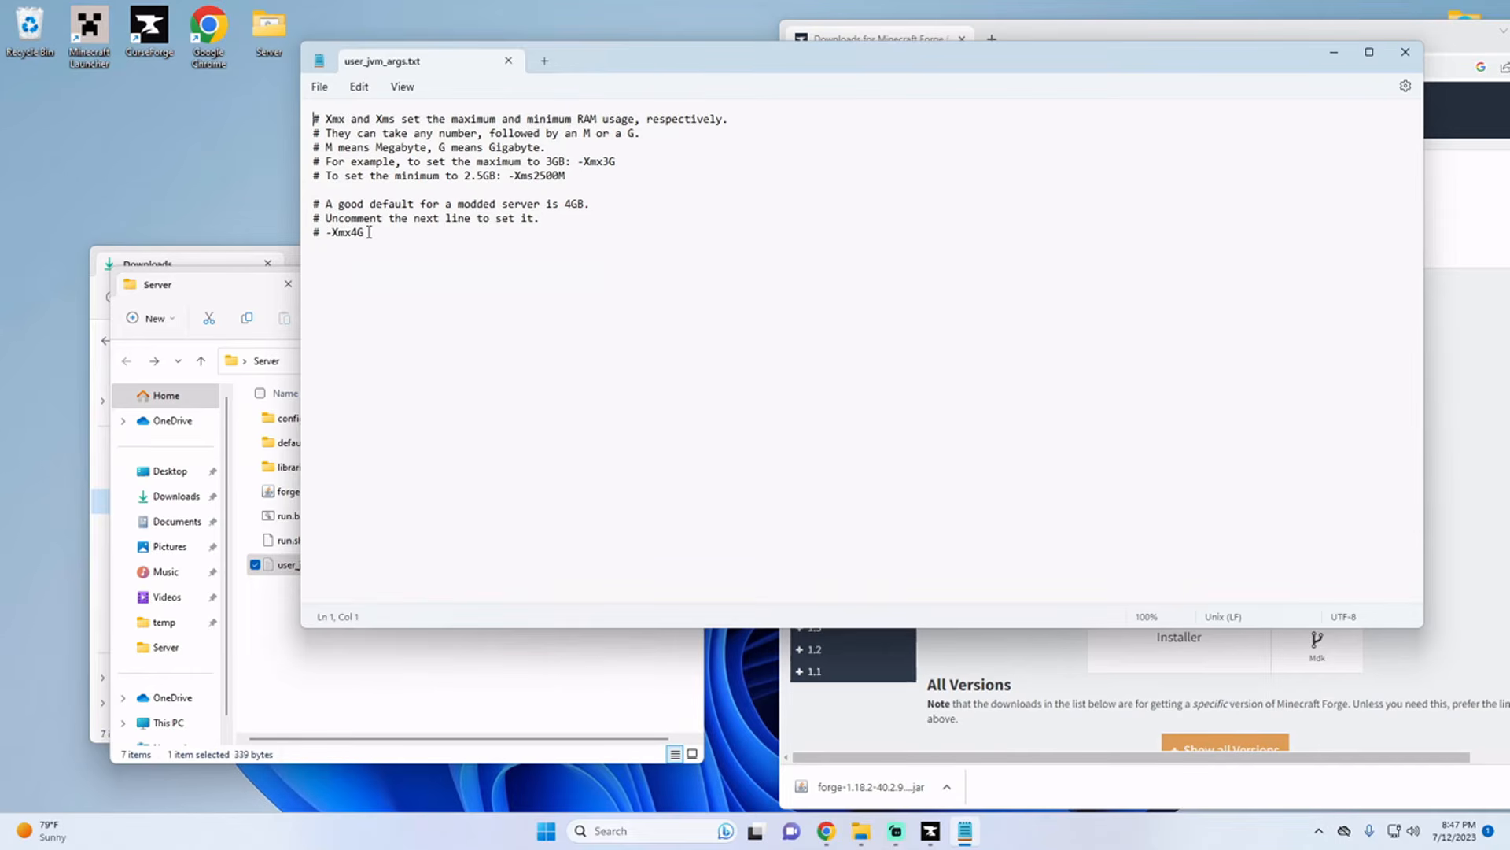
left_click(319, 234)
key("BackSpace")
key("BackSpace")
type("6")
left_click(321, 88)
left_click(343, 193)
left_click(1405, 52)
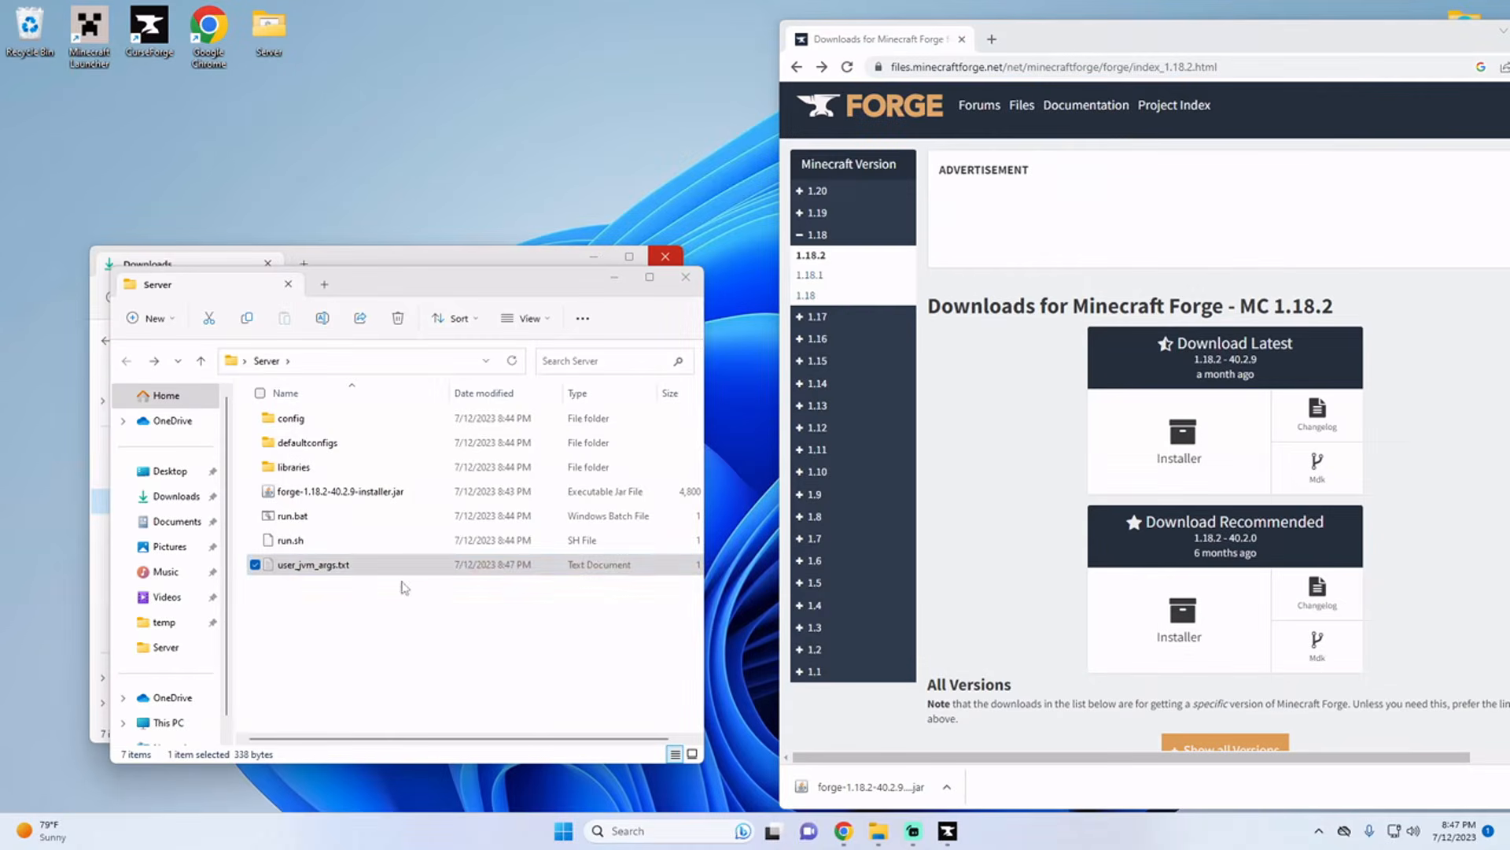
Step: Run run.bat once to generate eula.txt and the mods folder, and dismiss its console
double_click(312, 521)
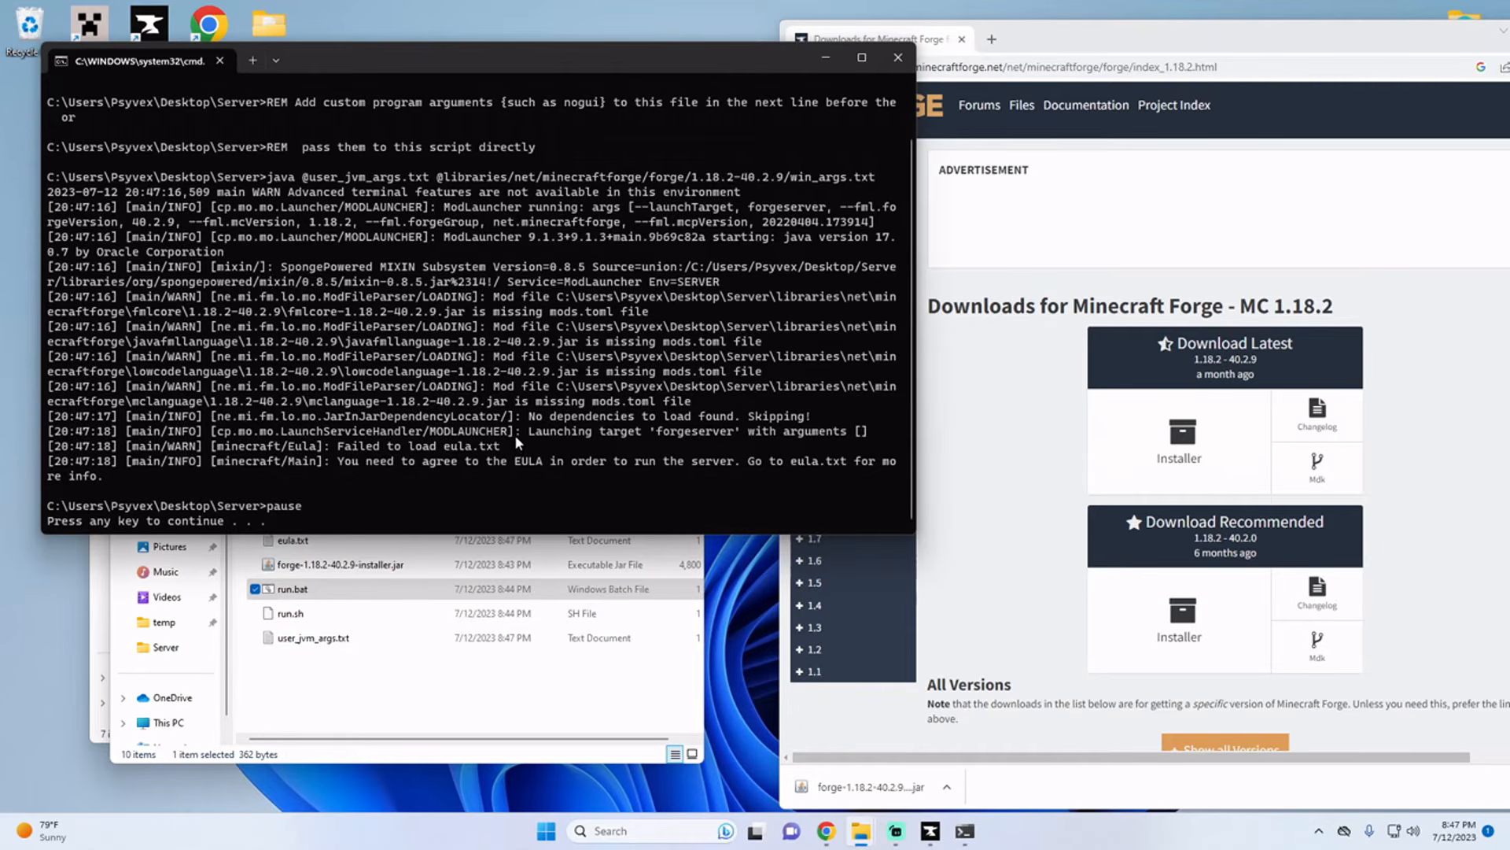
key("Return")
Step: Move the Curios, Patchouli, Iron Chests and Botania jar files from Downloads into the server's mods folder and check its contents
left_click_drag(446, 290, 1009, 302)
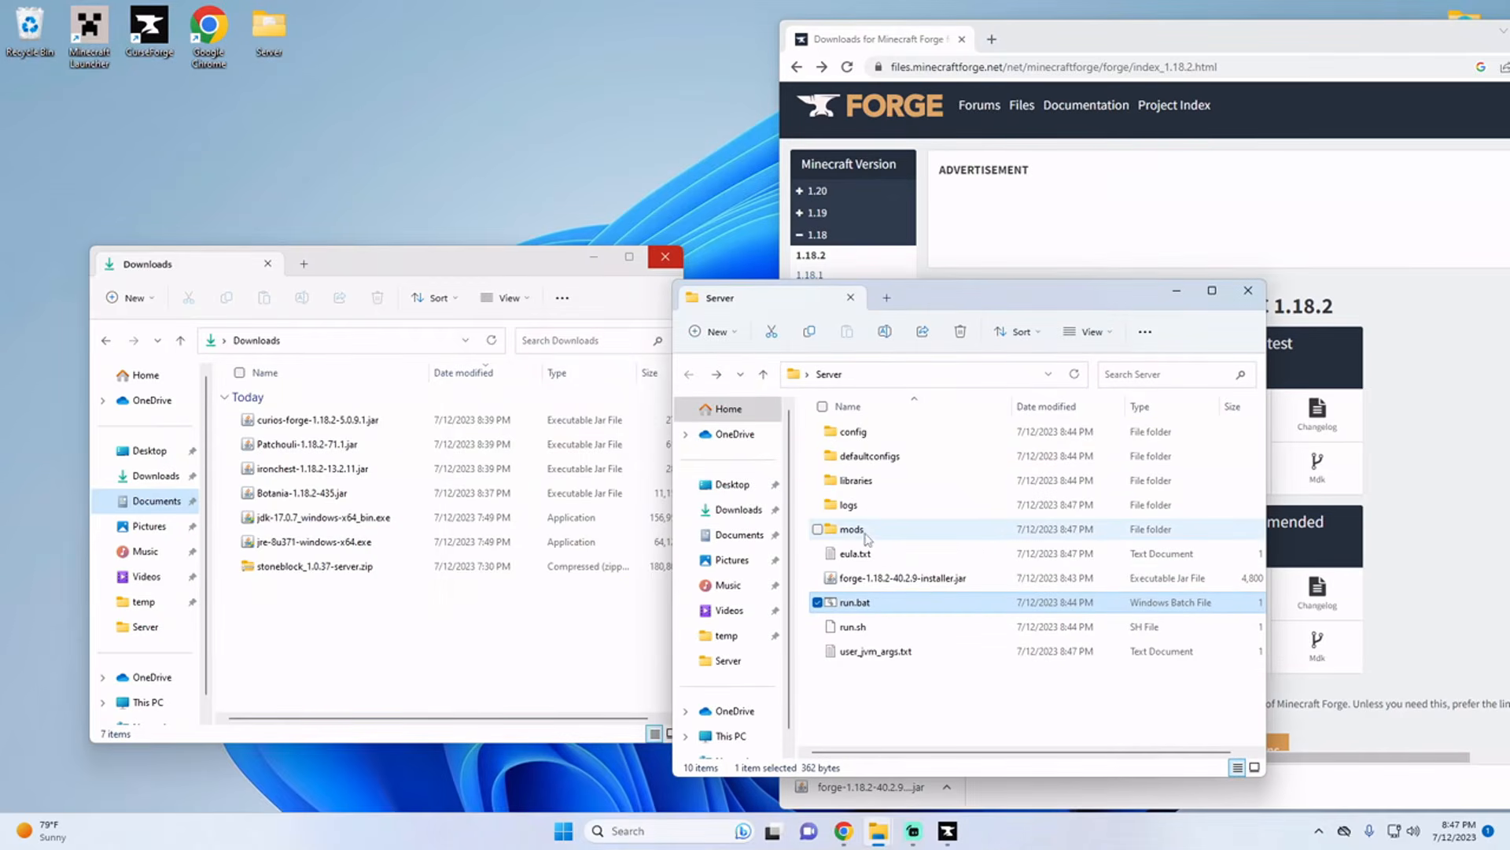
left_click(319, 420)
left_click(330, 449, "ctrl")
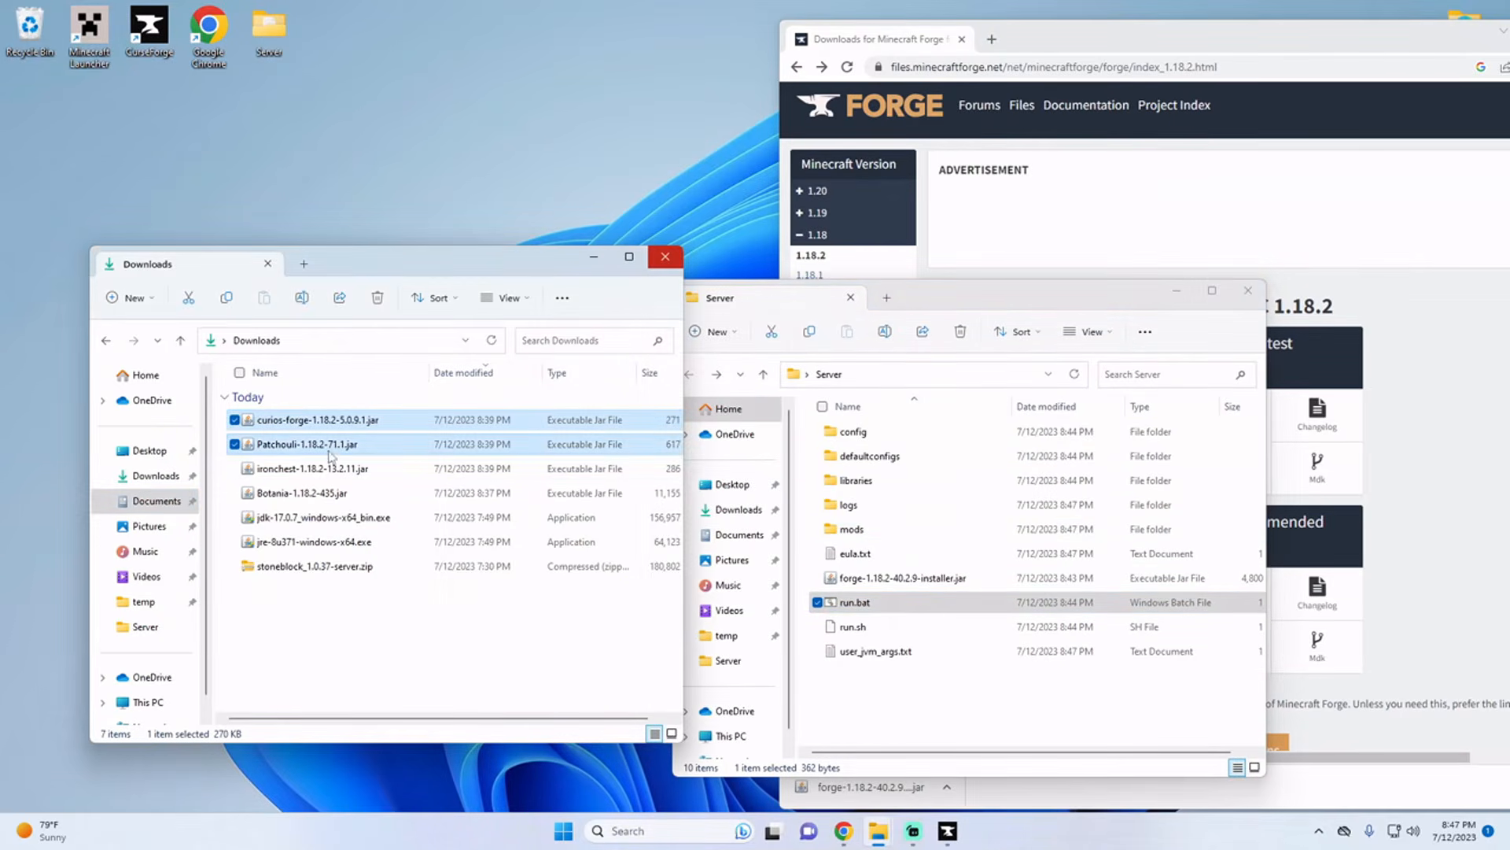
left_click(347, 470, "ctrl")
left_click(354, 493, "ctrl")
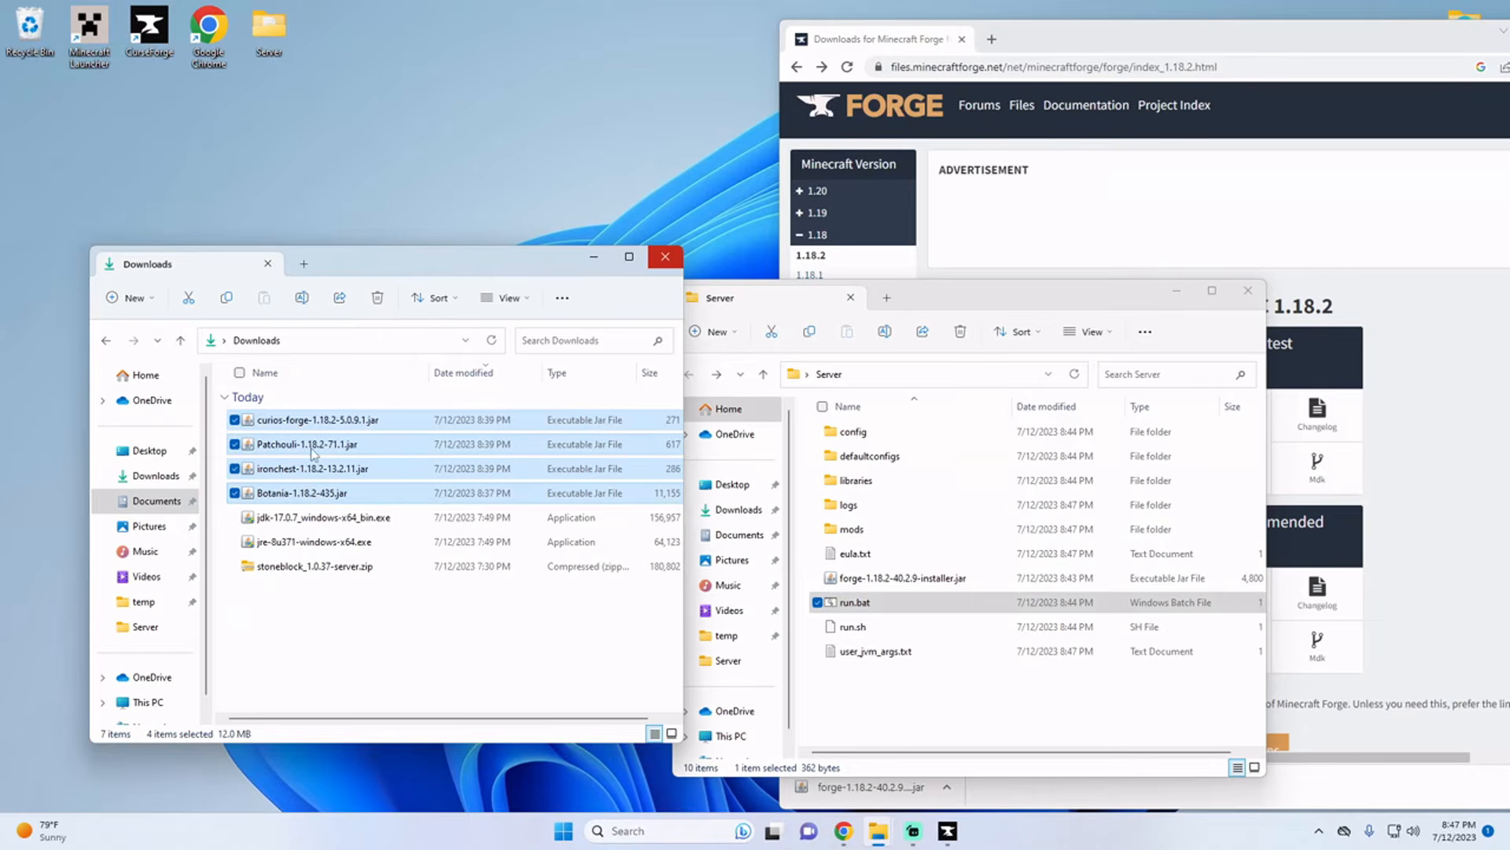
left_click_drag(313, 453, 873, 533)
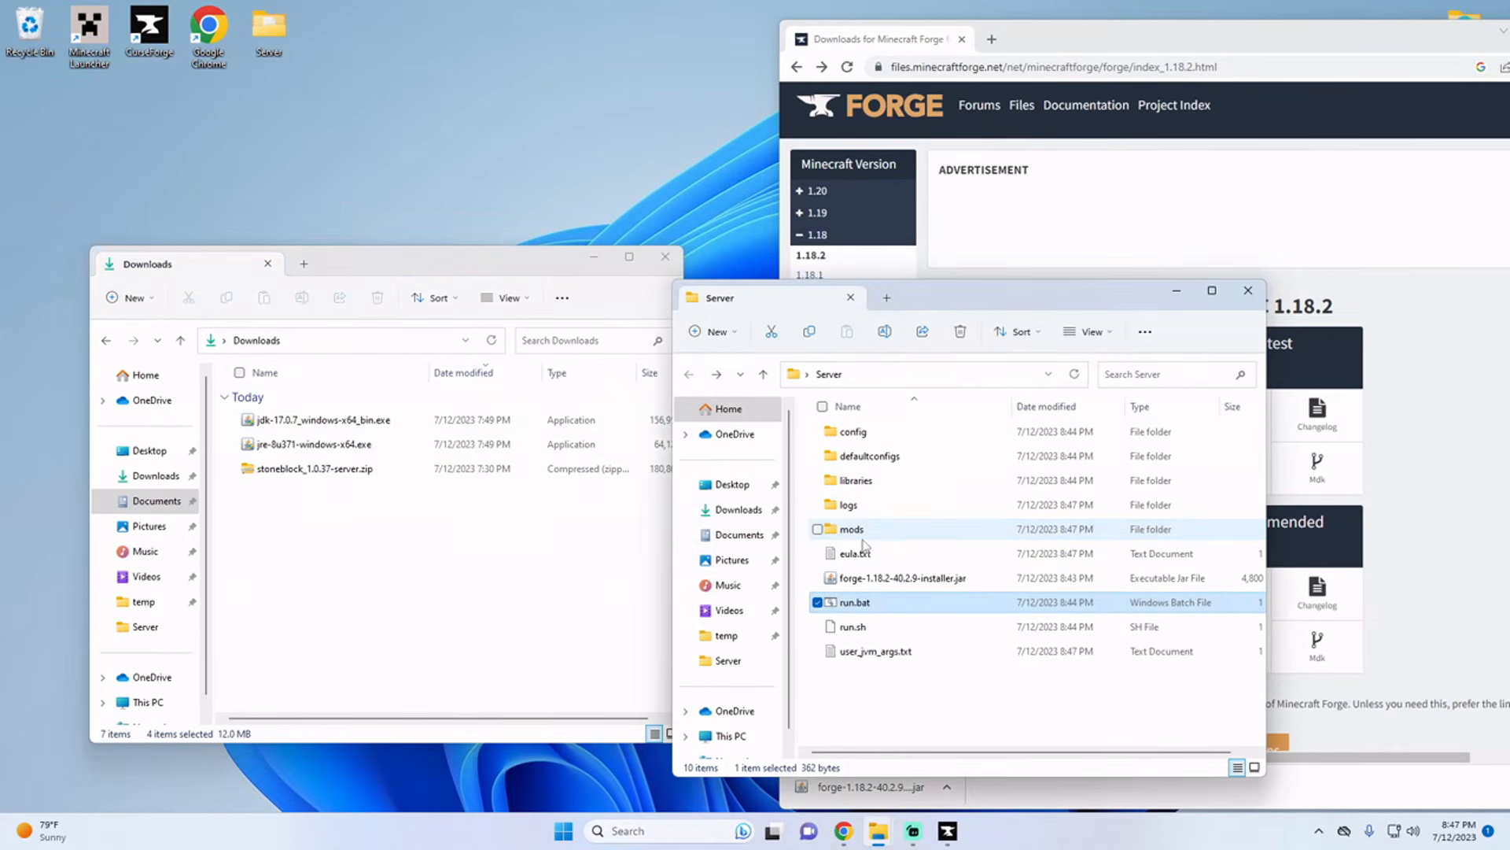
double_click(919, 536)
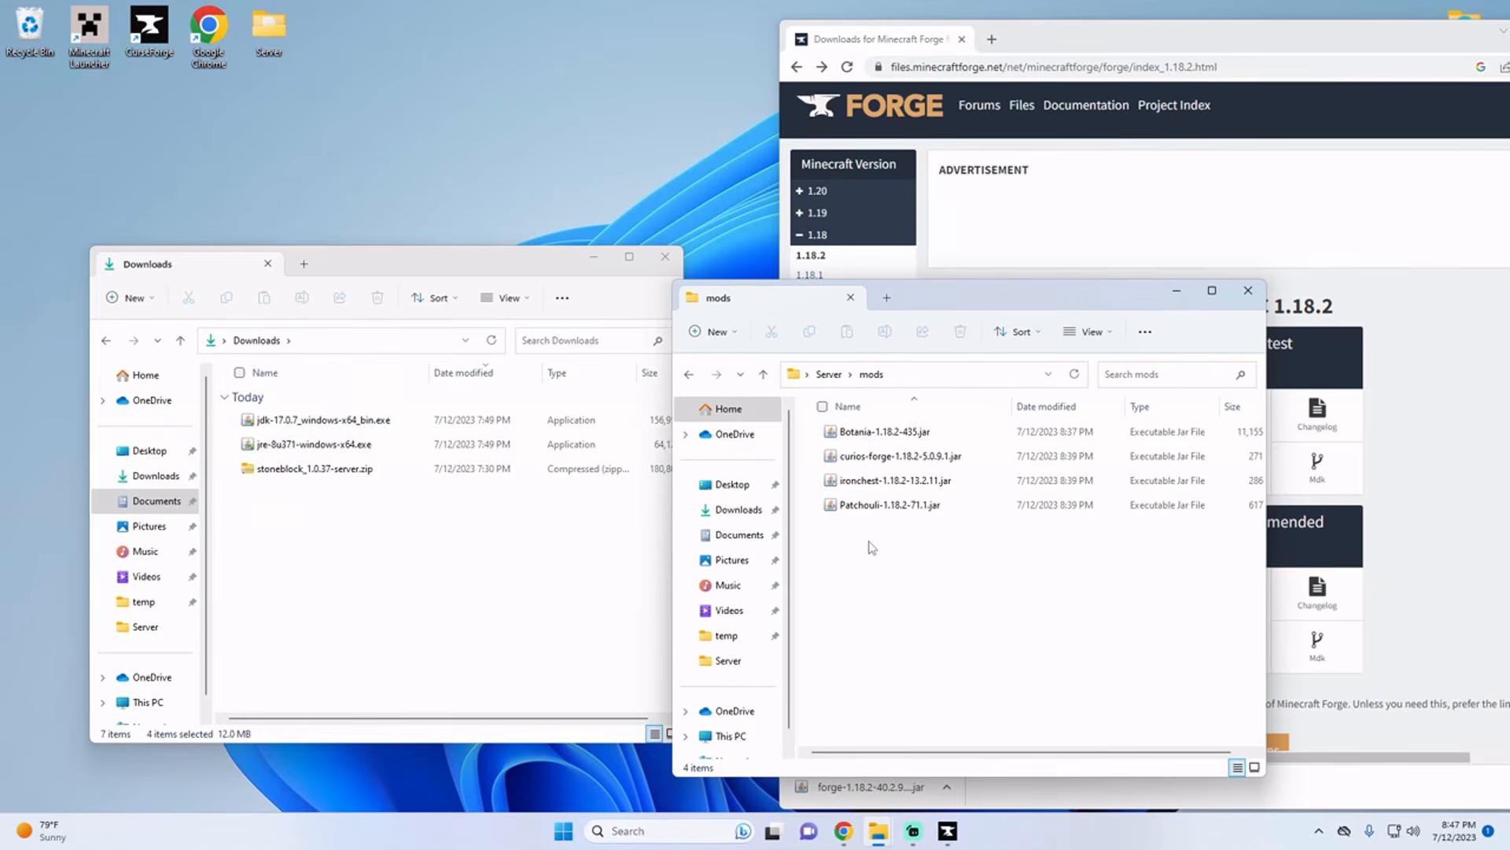
Step: Accept the EULA by setting eula=true in the Server folder's eula.txt, and save and close the file
left_click(830, 375)
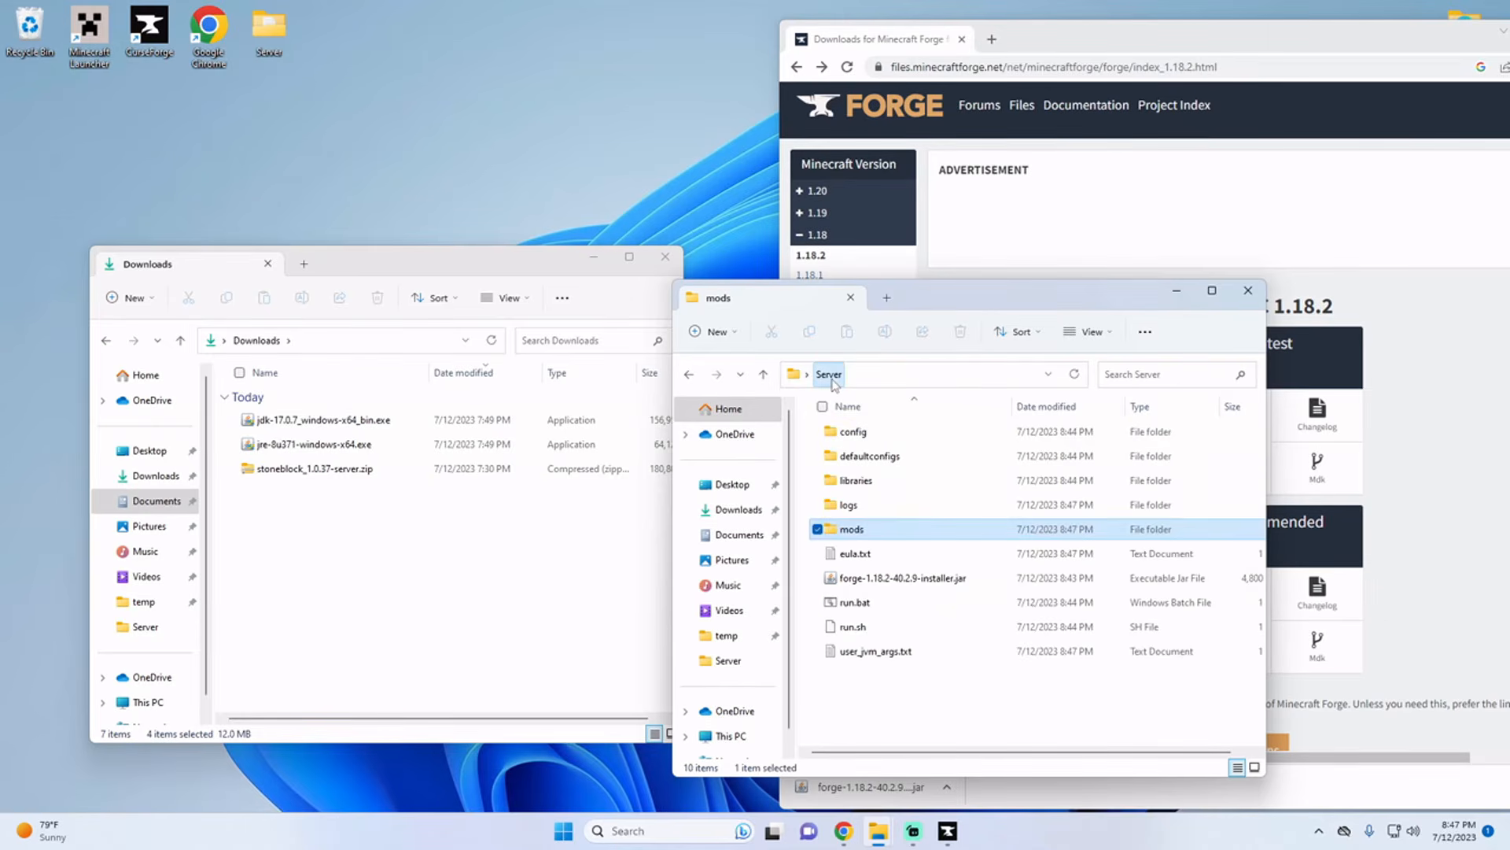
double_click(855, 554)
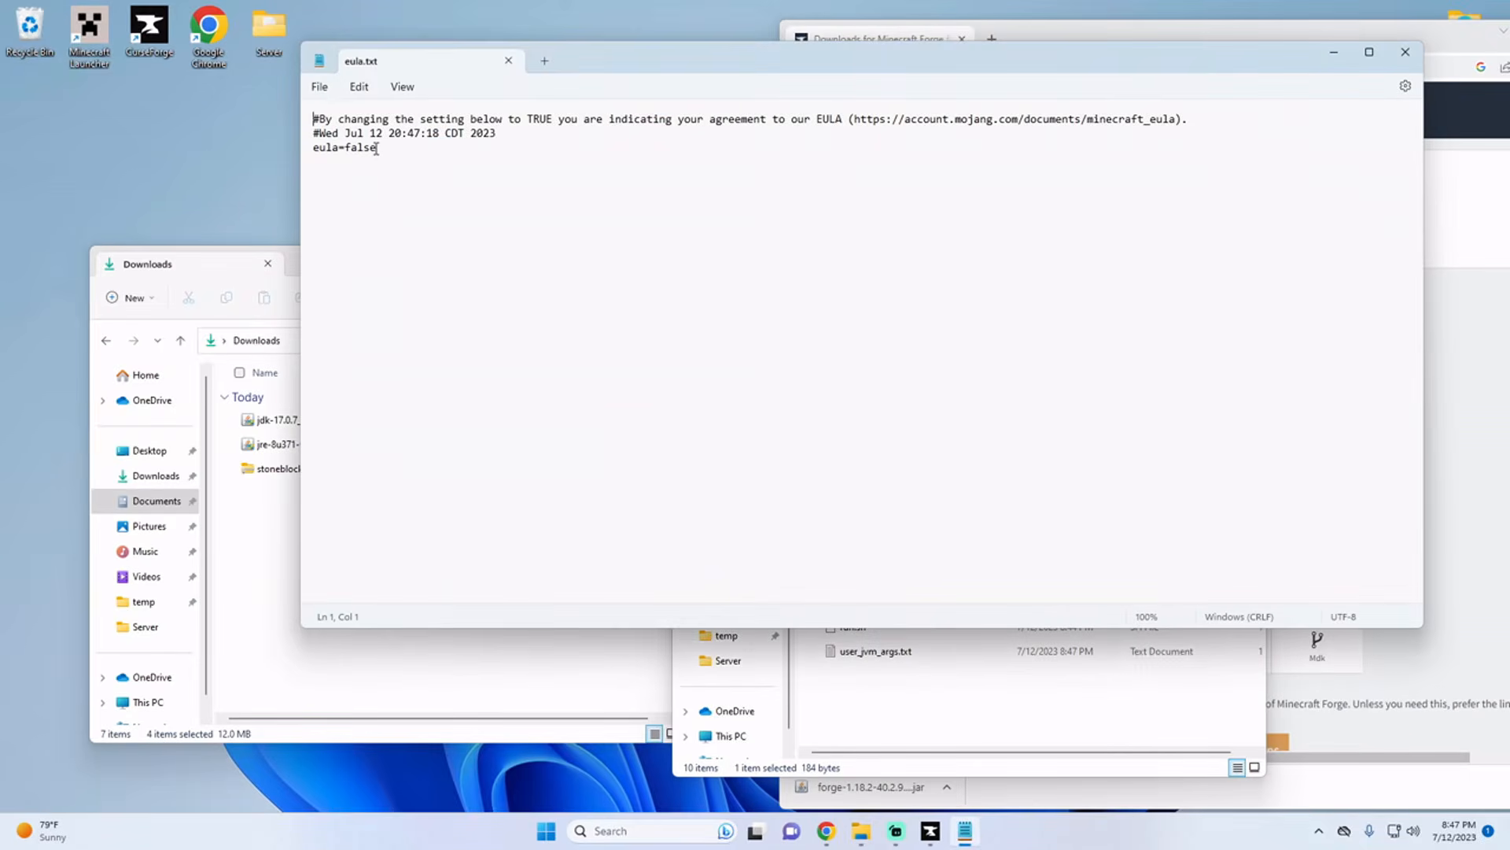
left_click_drag(376, 149, 348, 152)
type("tru")
left_click(319, 86)
left_click(354, 192)
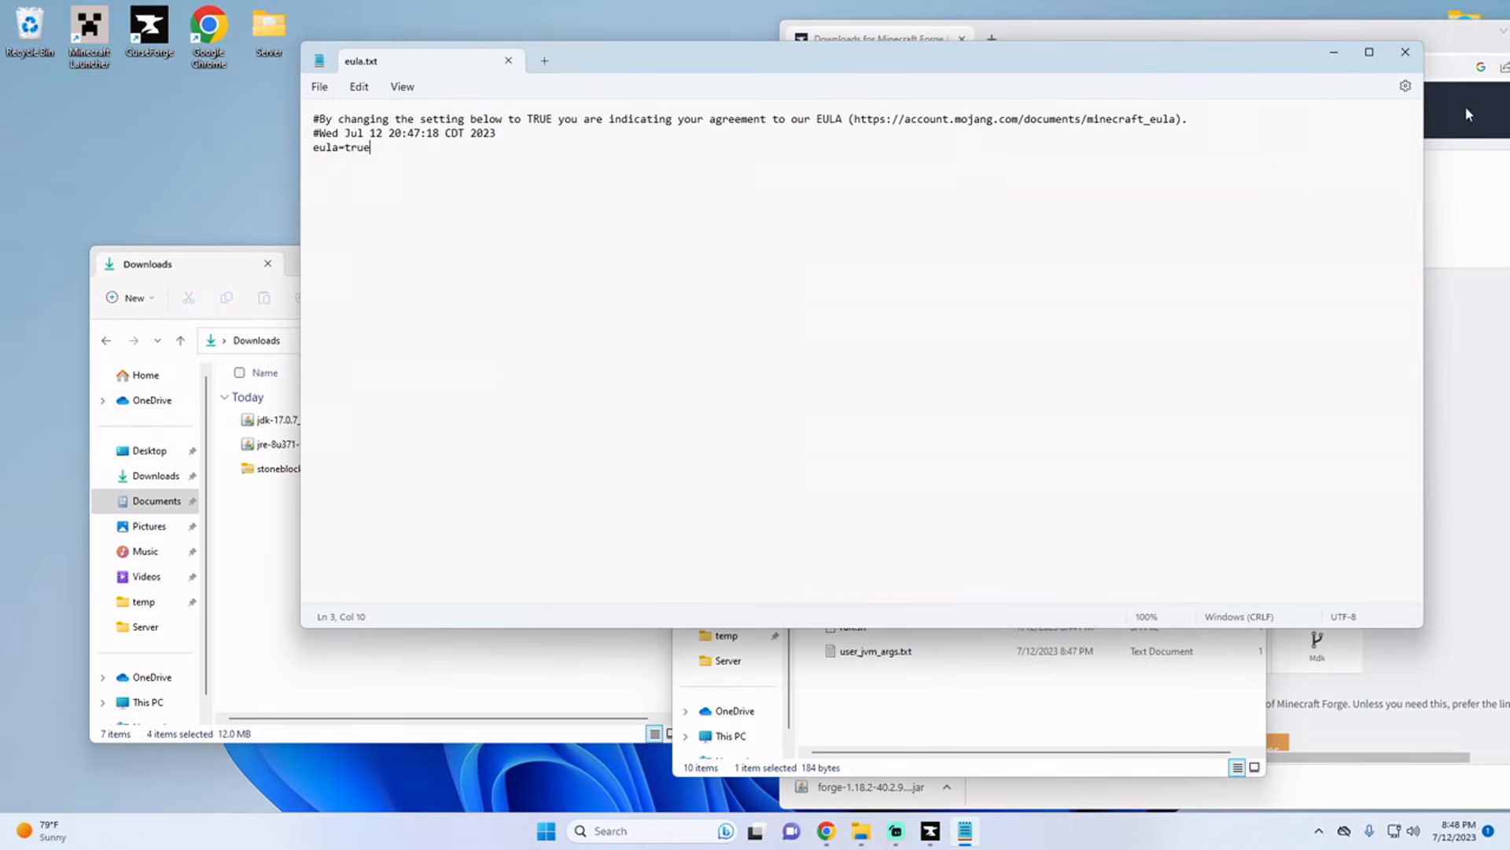
left_click(1406, 52)
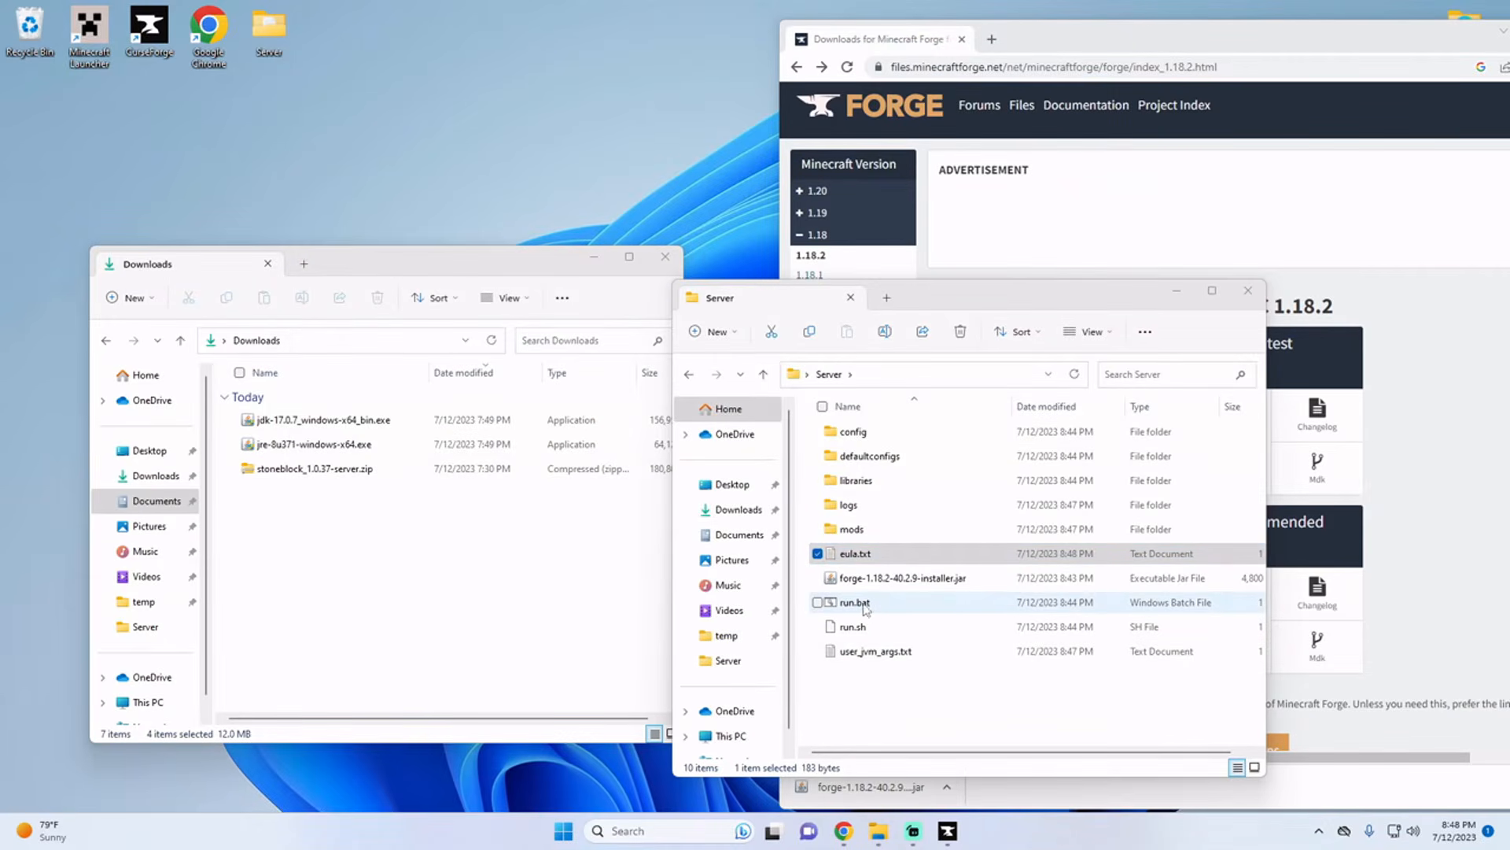
Step: Launch the modded server with run.bat, shut it down with the stop command, and dismiss its console
double_click(856, 602)
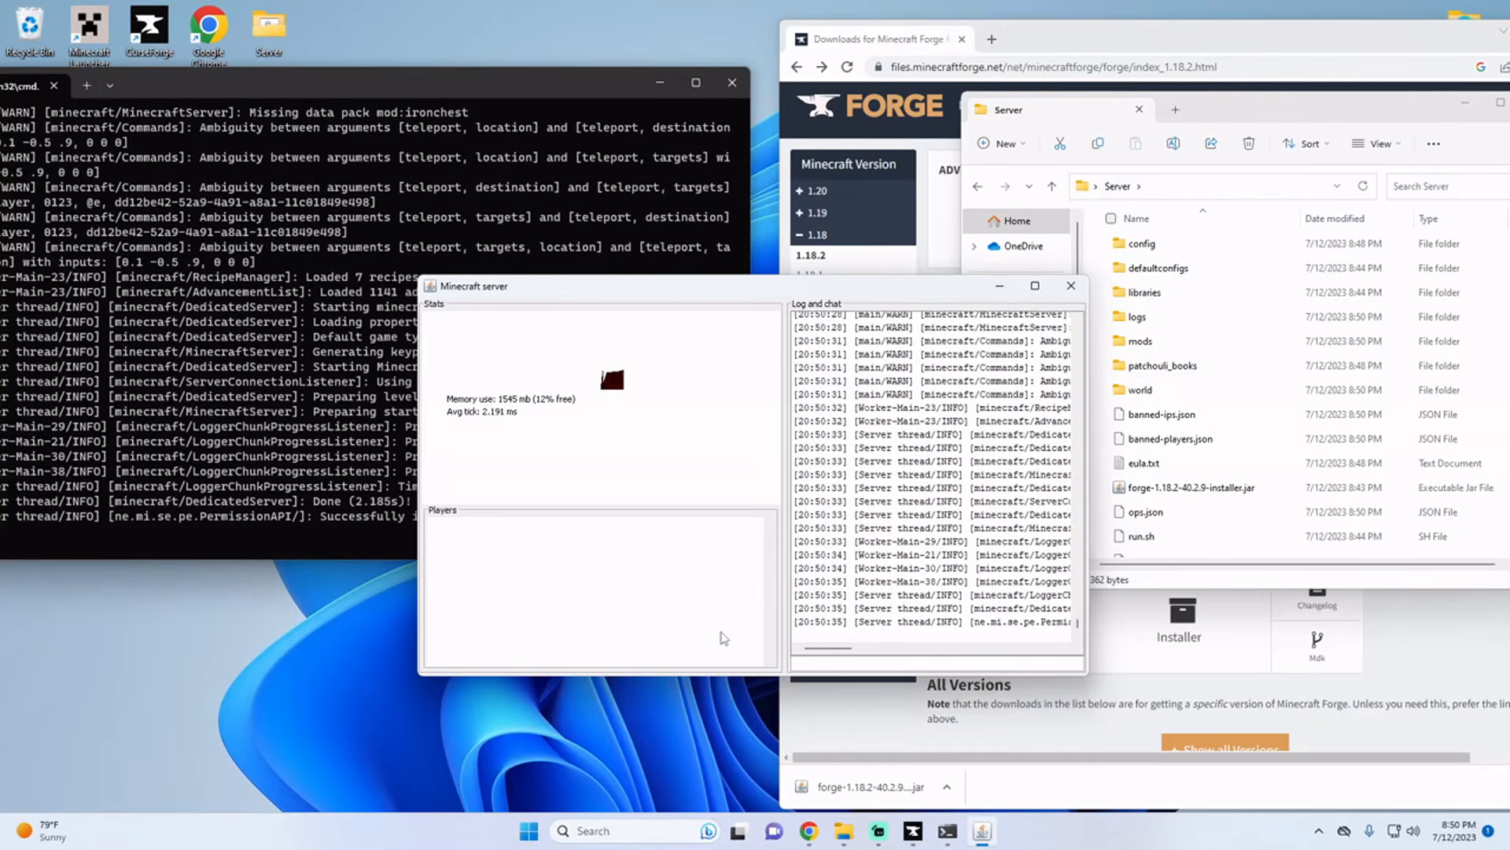
left_click(323, 500)
type("stop")
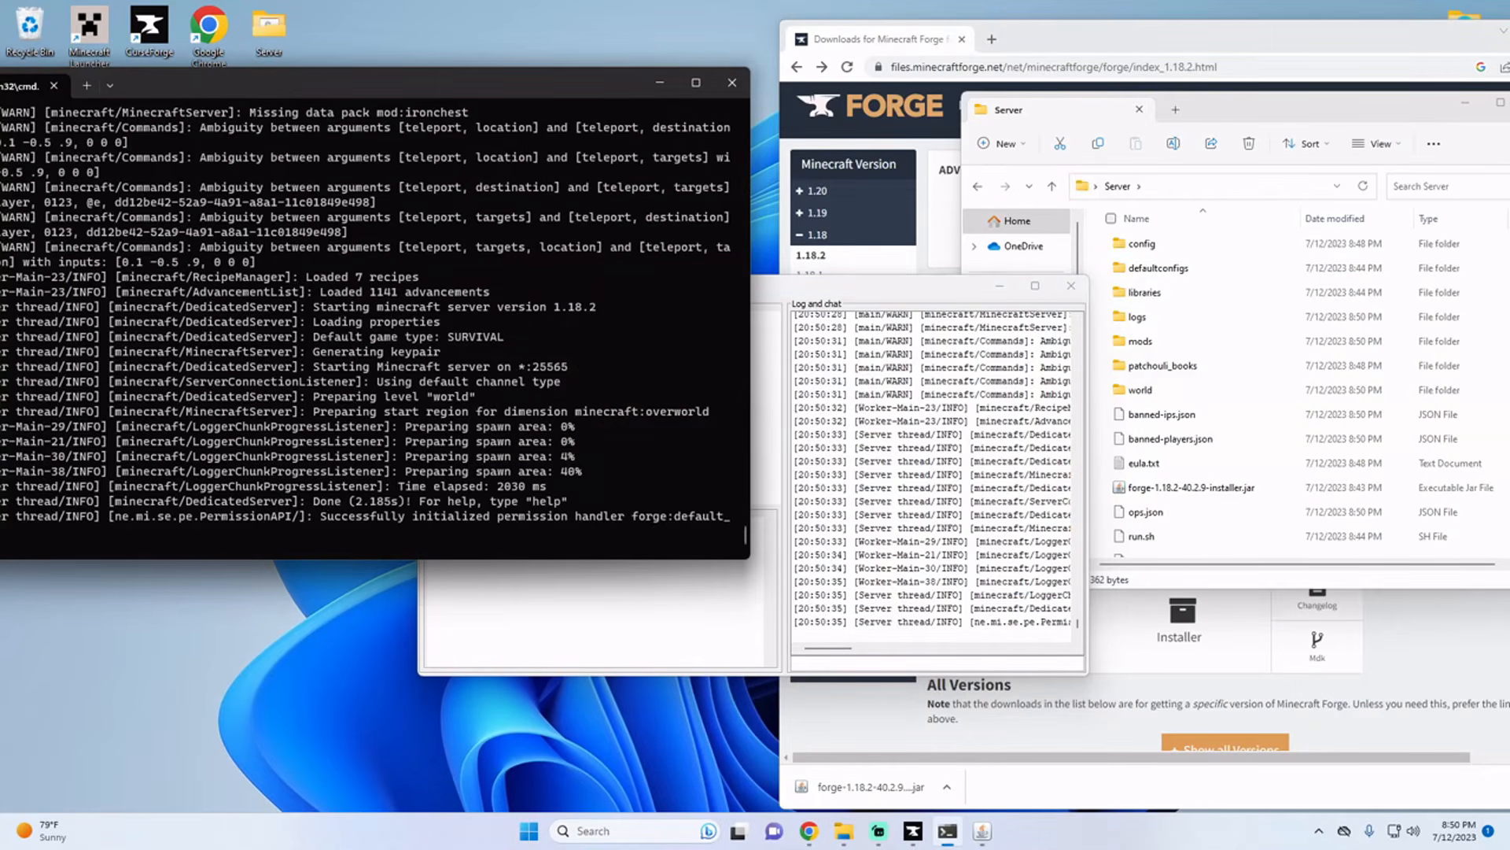
key("Return")
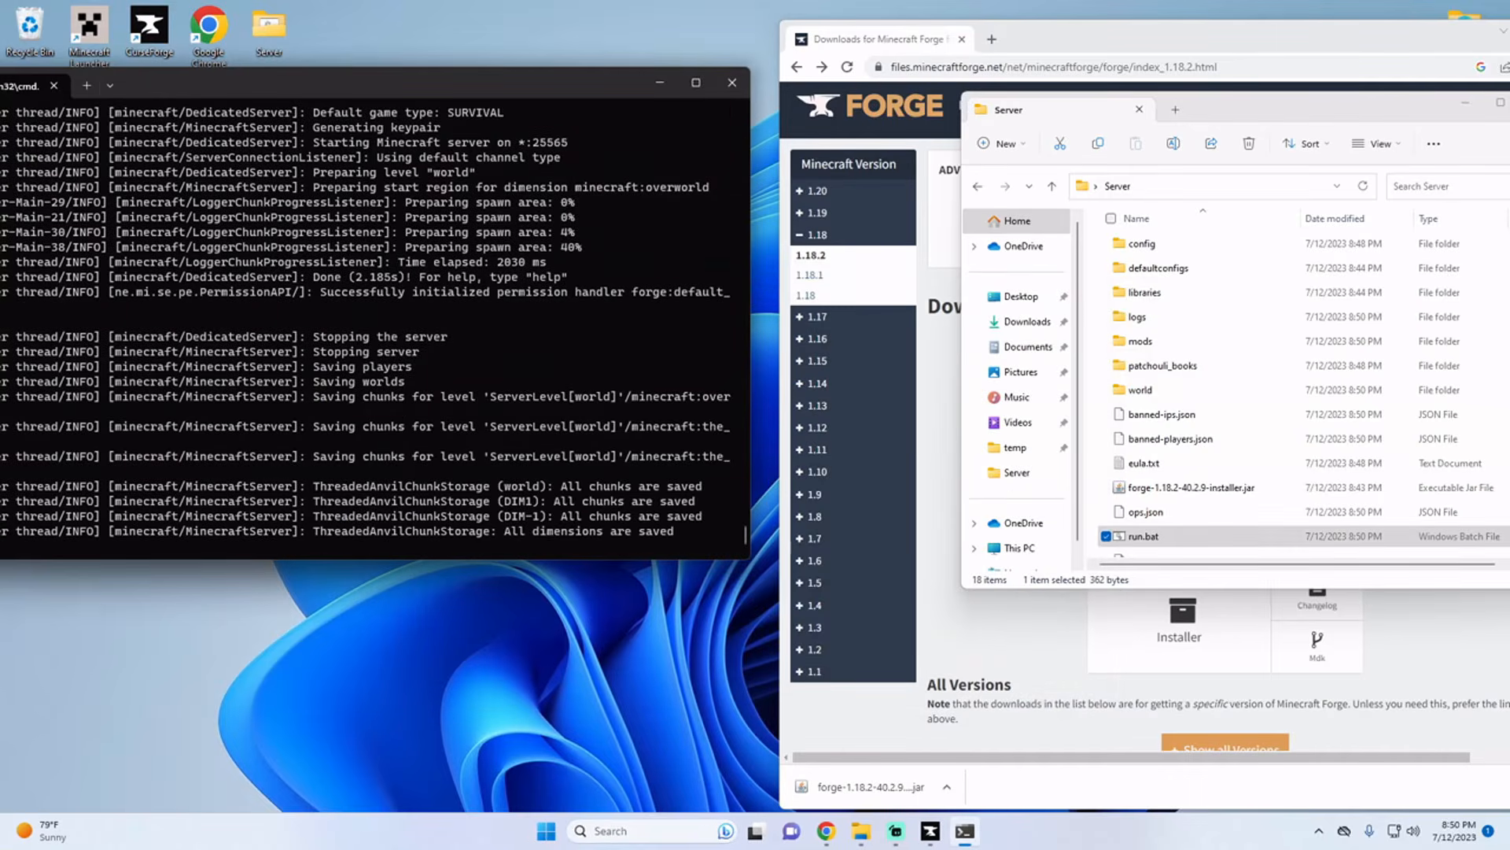
key("Return")
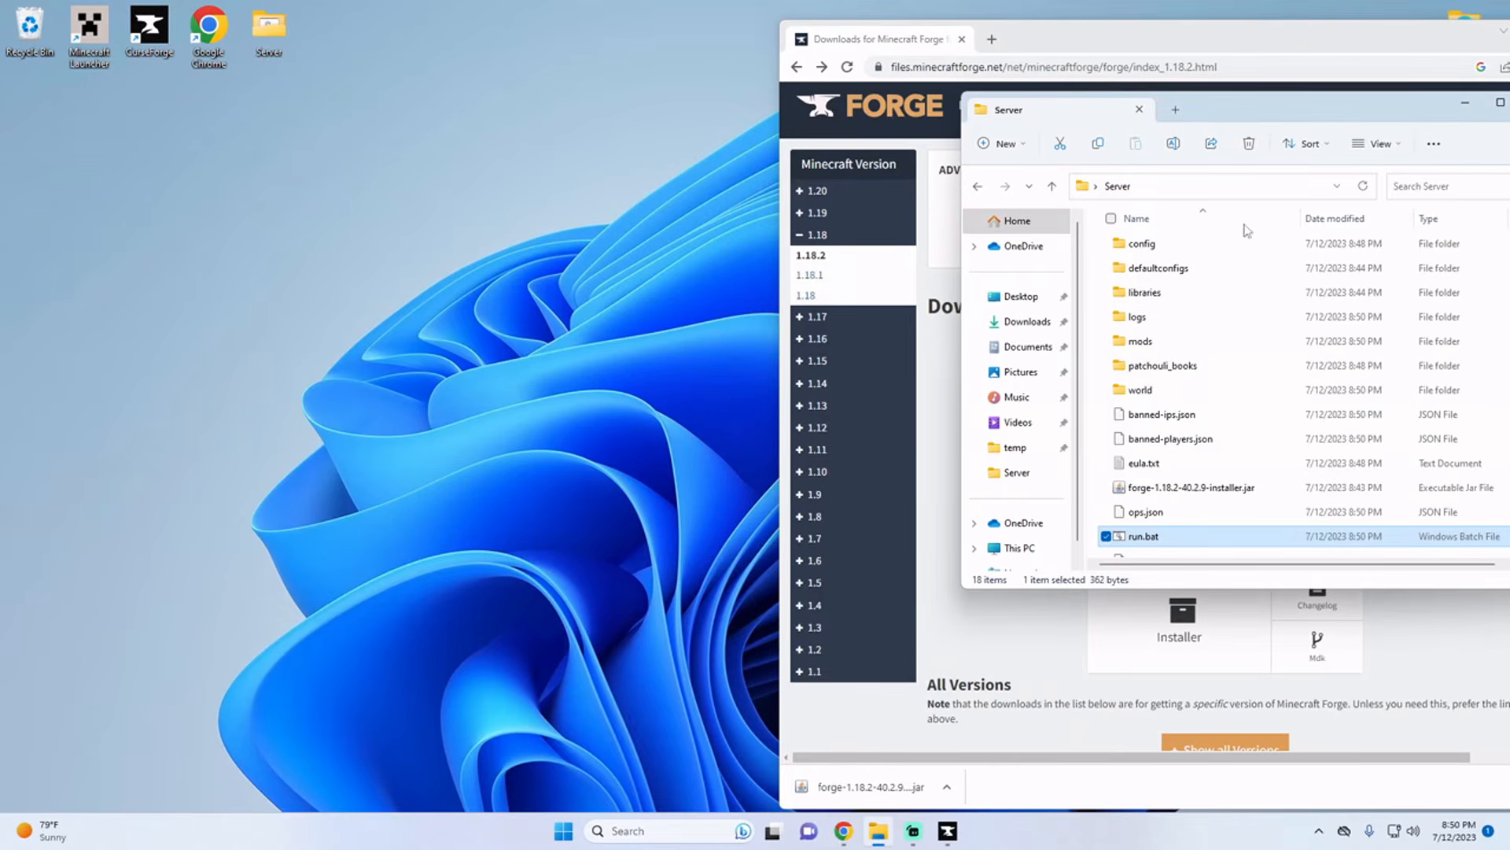
Step: Add the nogui argument before %* on the java line of the Server folder's run.bat, then save and close it
left_click_drag(1215, 89, 1192, 93)
left_click_drag(1454, 34, 1085, 114)
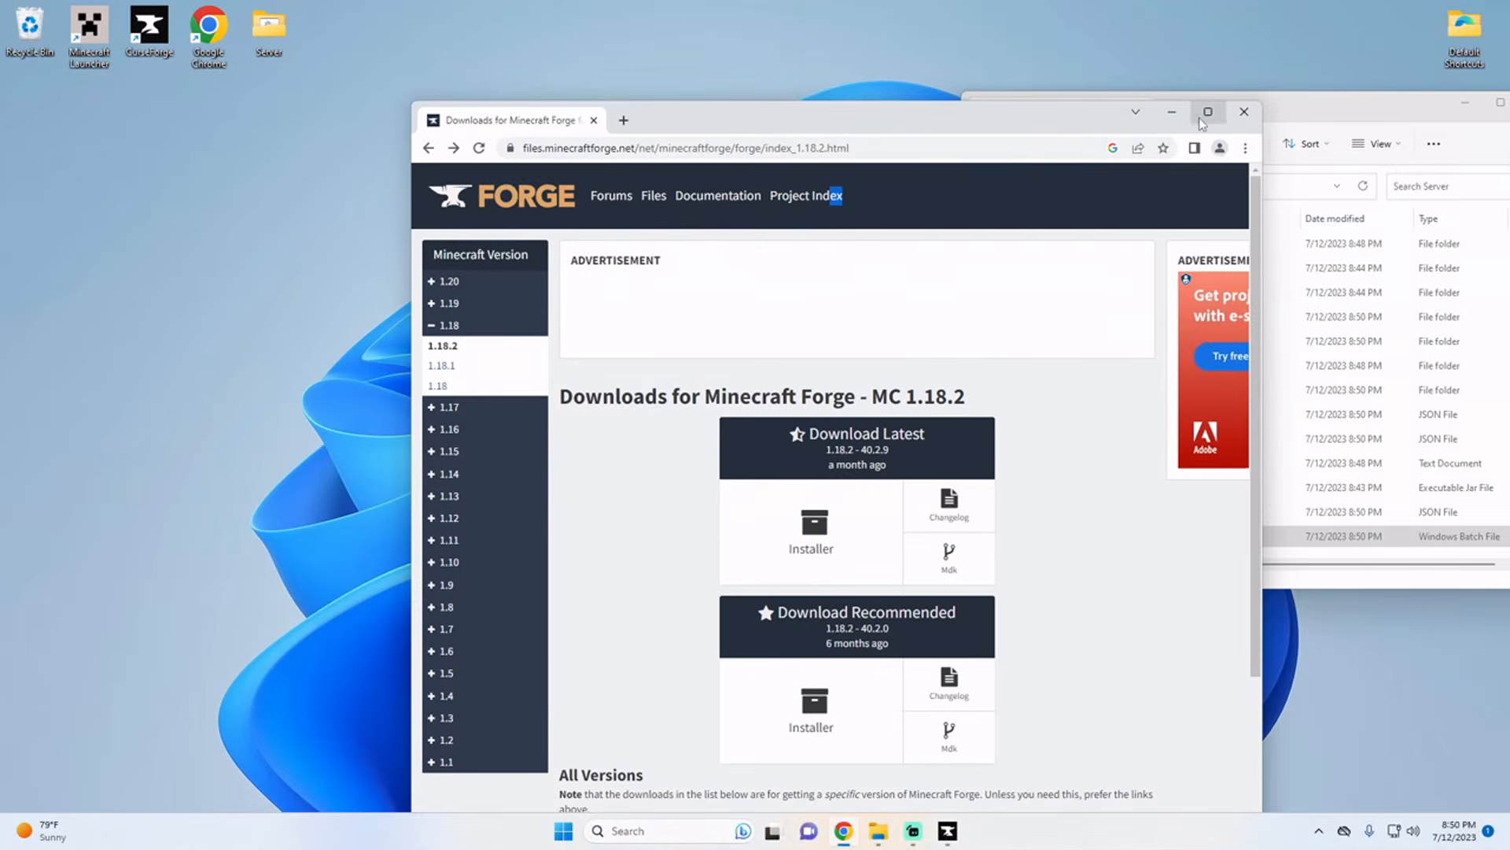
left_click(1172, 111)
right_click(1146, 539)
left_click(1223, 741)
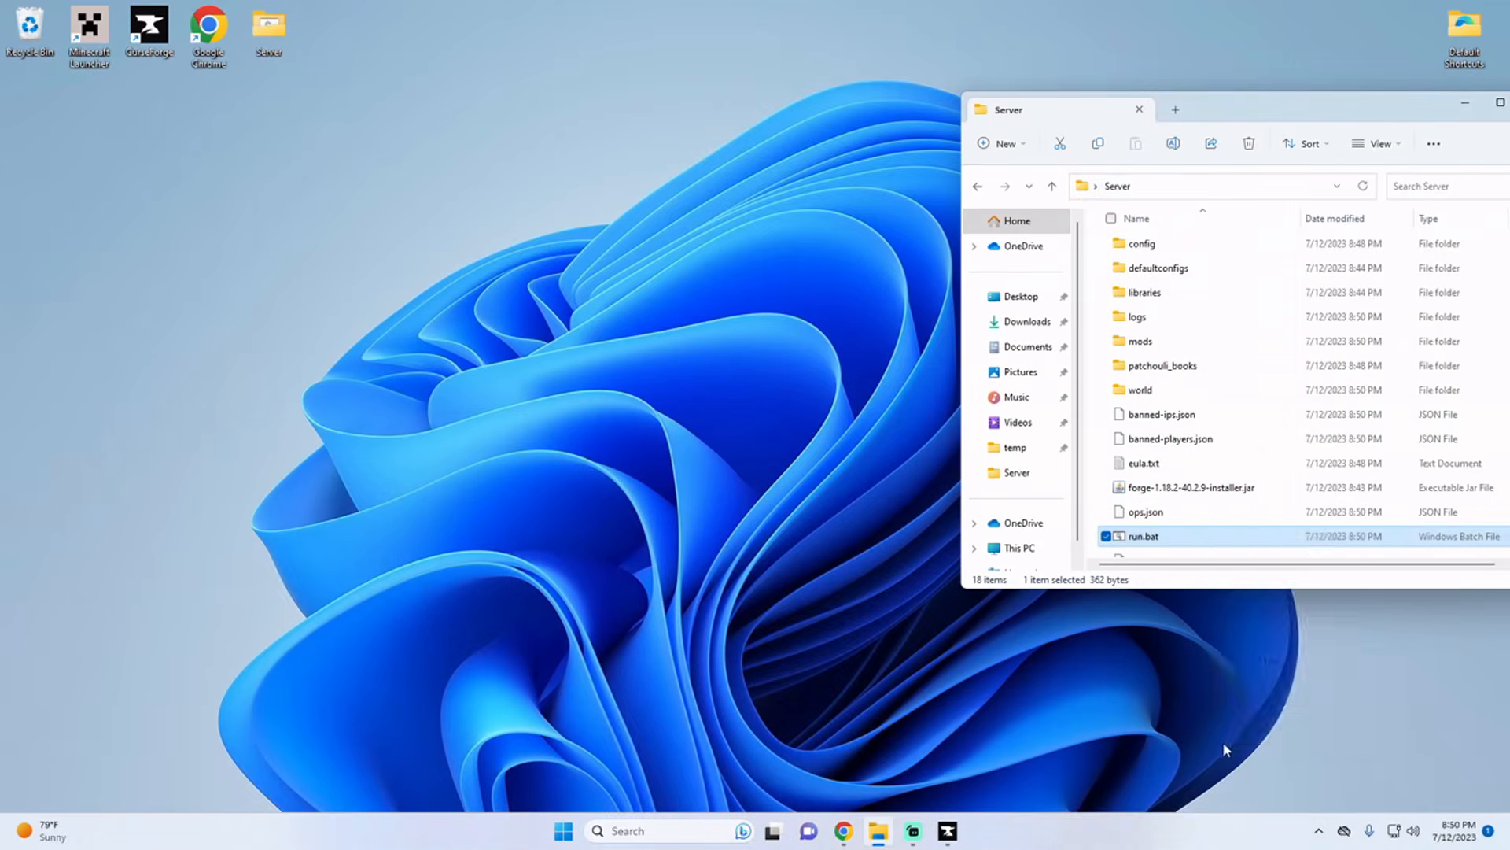
left_click(1273, 429)
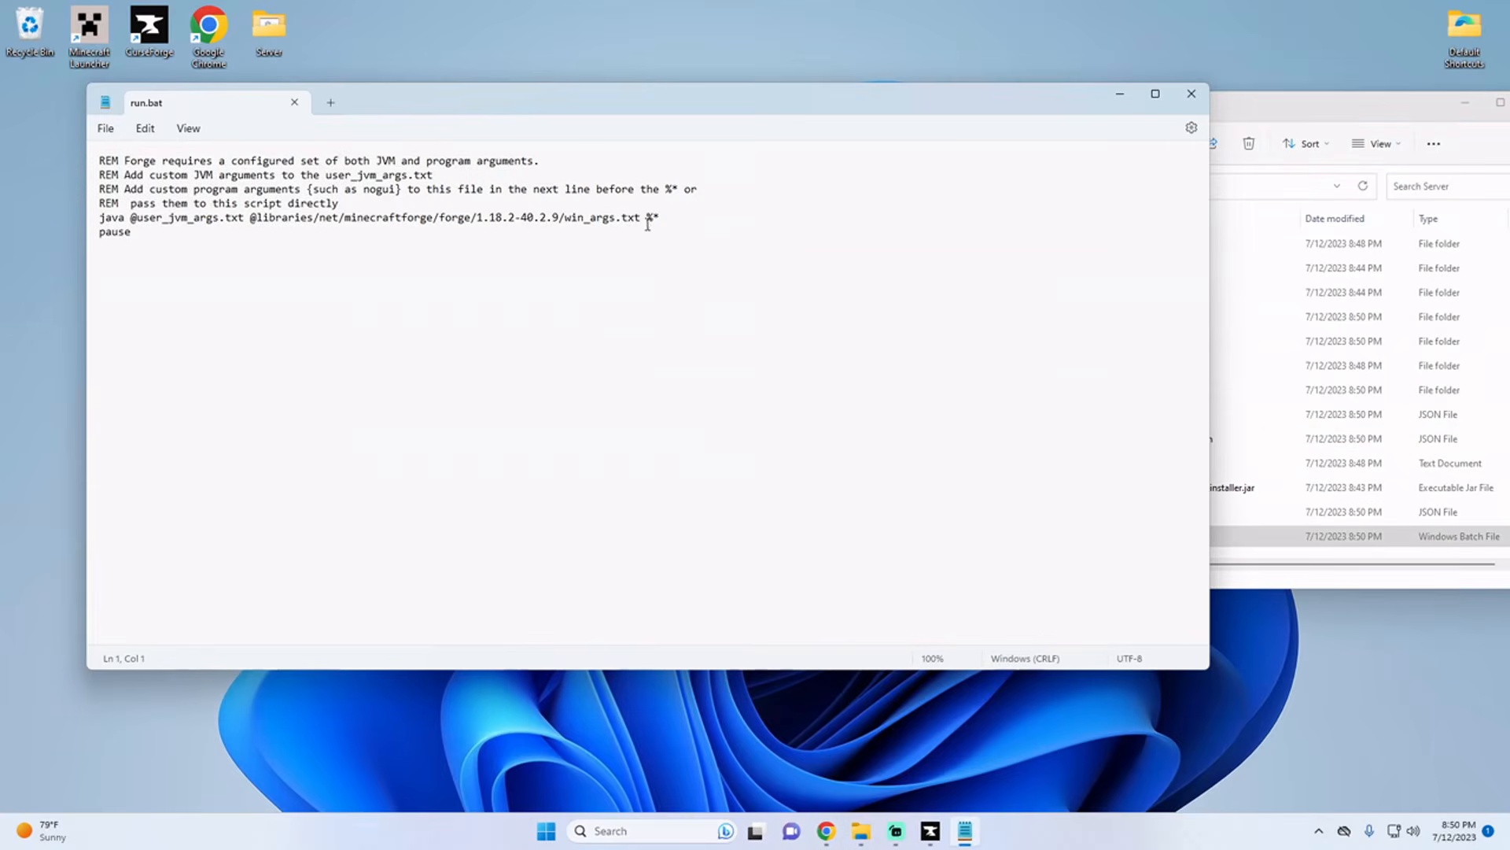
left_click(648, 220)
type("nogui")
left_click(106, 128)
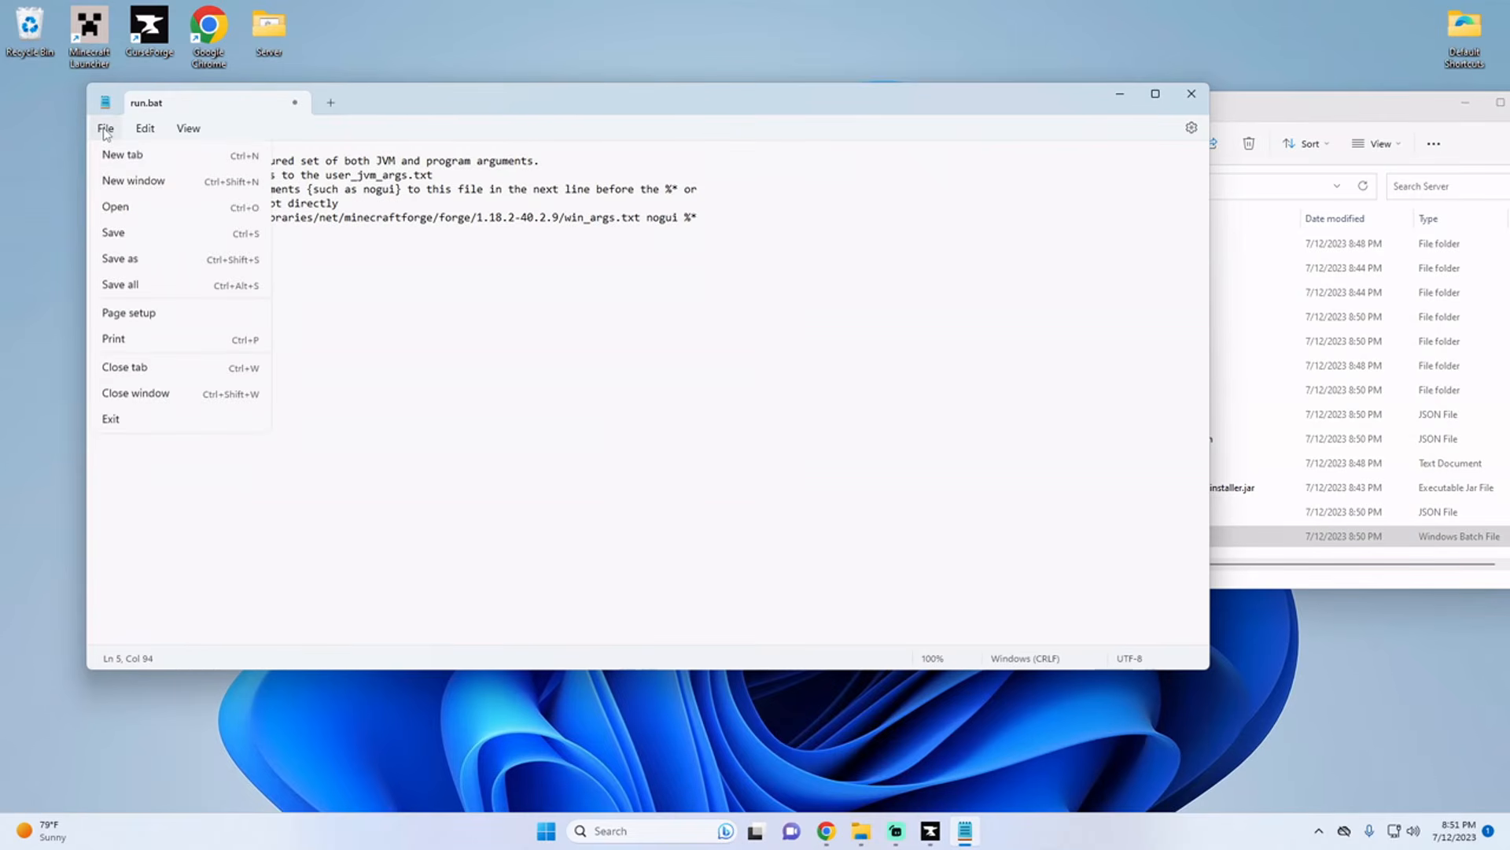
left_click(197, 231)
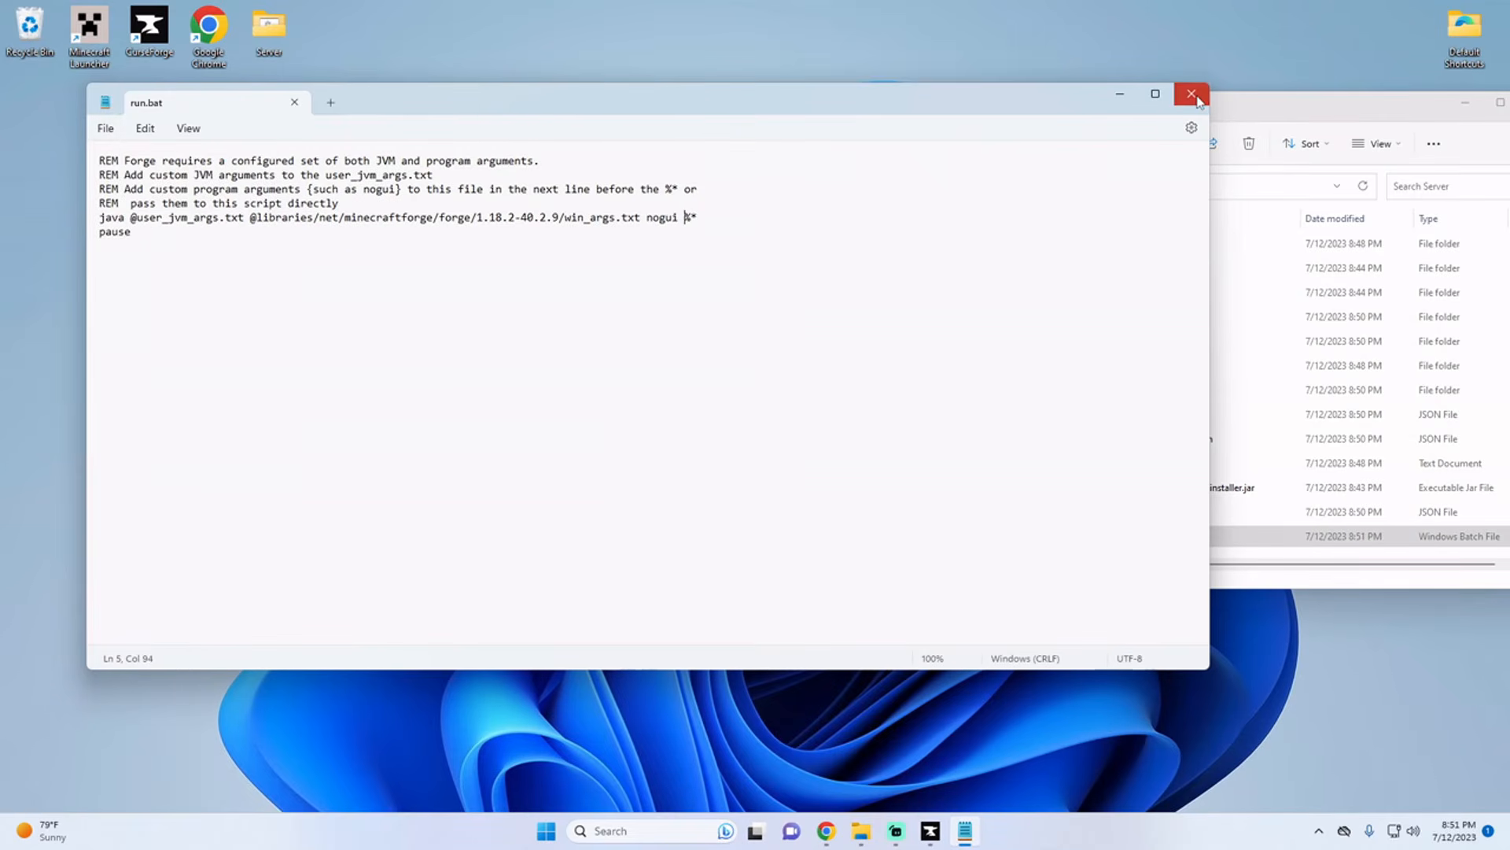
left_click(1191, 94)
Step: Check the server's mods folder and the Forge version in the installer's file name in the Server folder
left_click_drag(1233, 112, 431, 60)
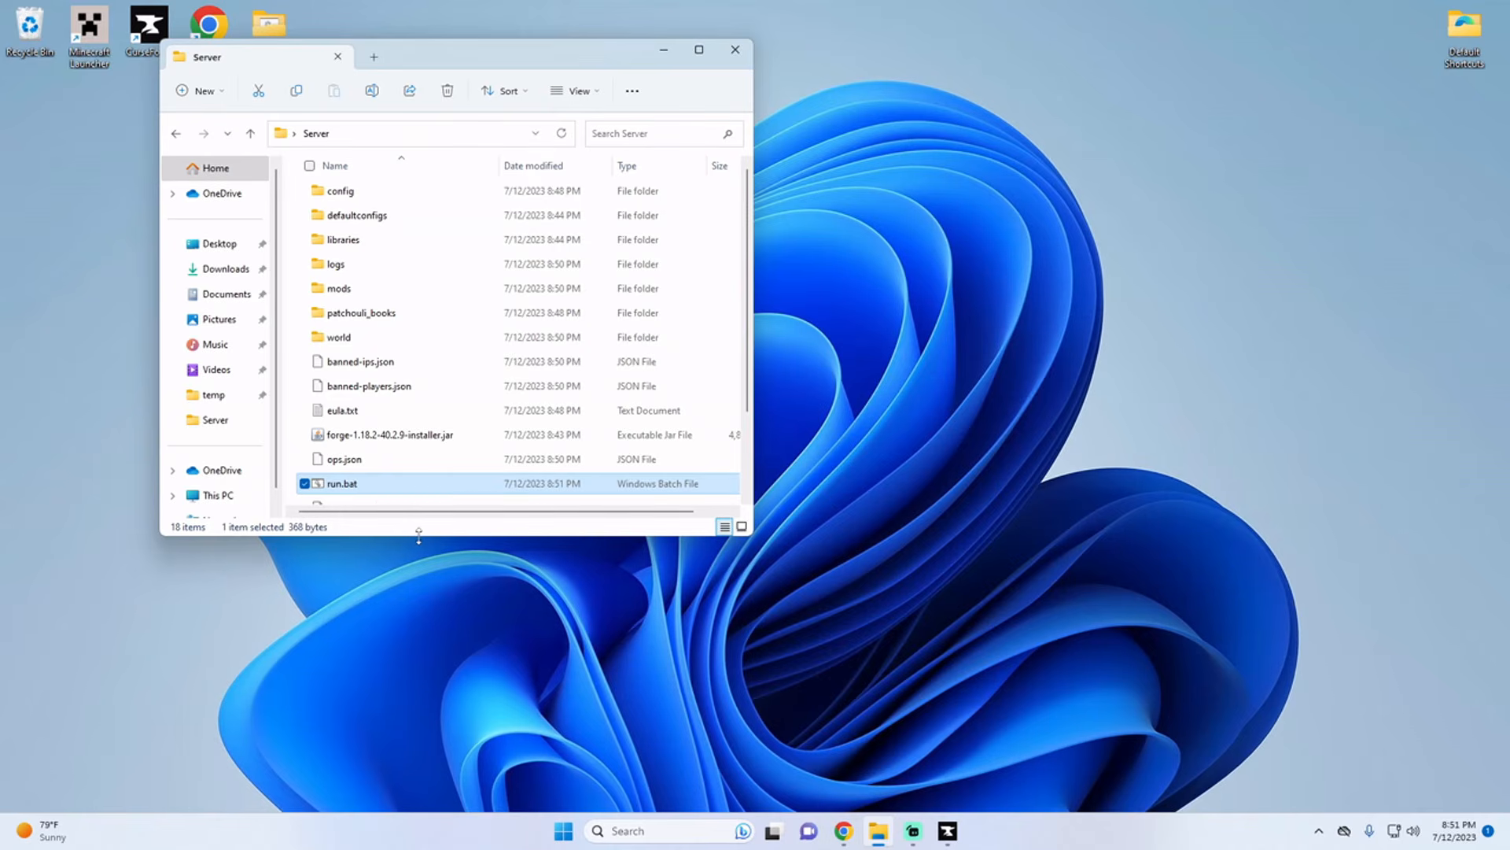
scroll(407, 488, "down", 1)
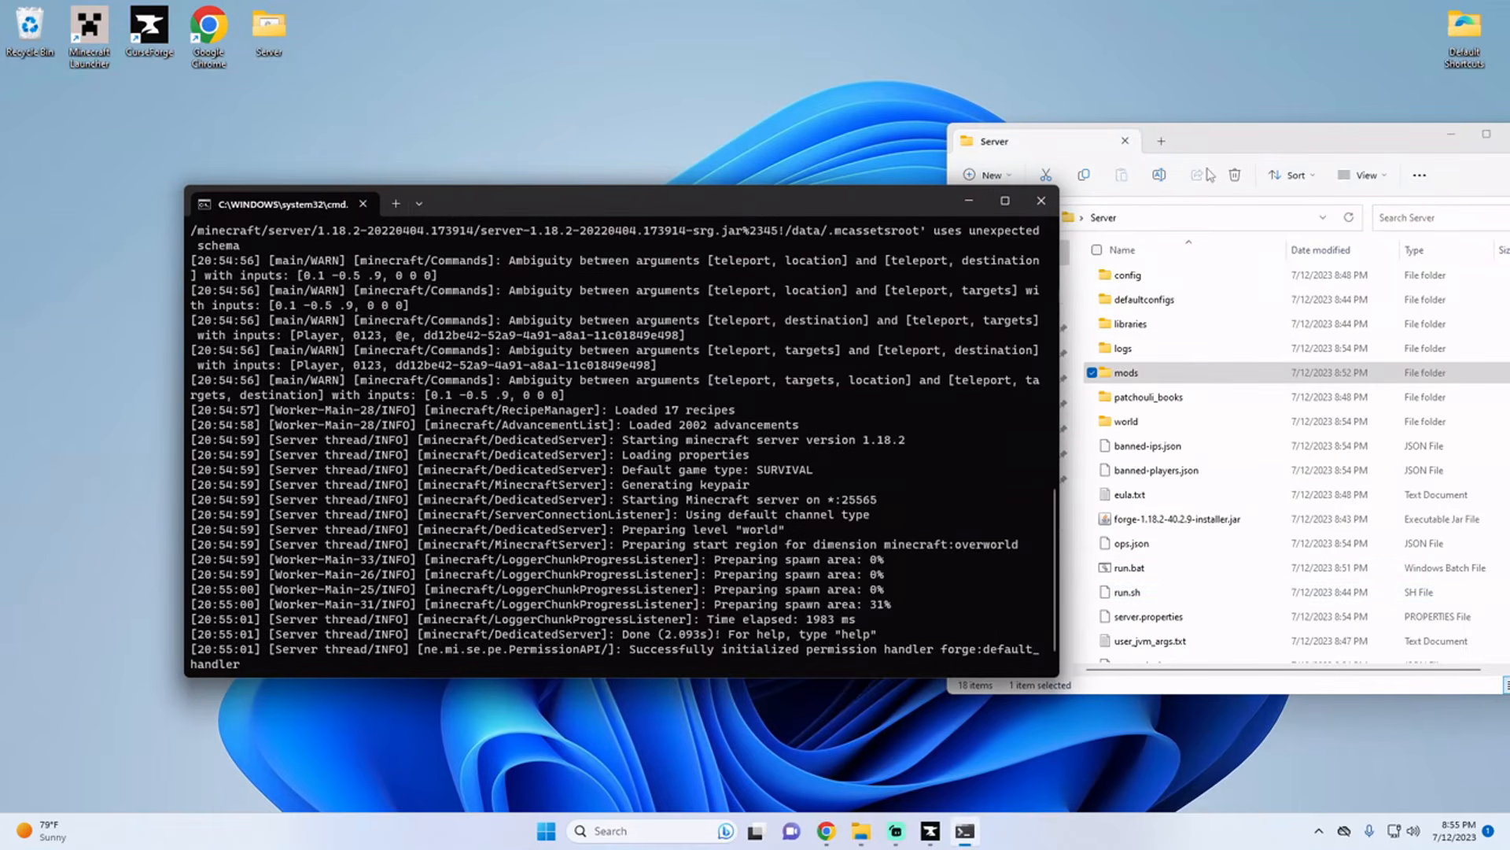
left_click_drag(1230, 140, 1122, 92)
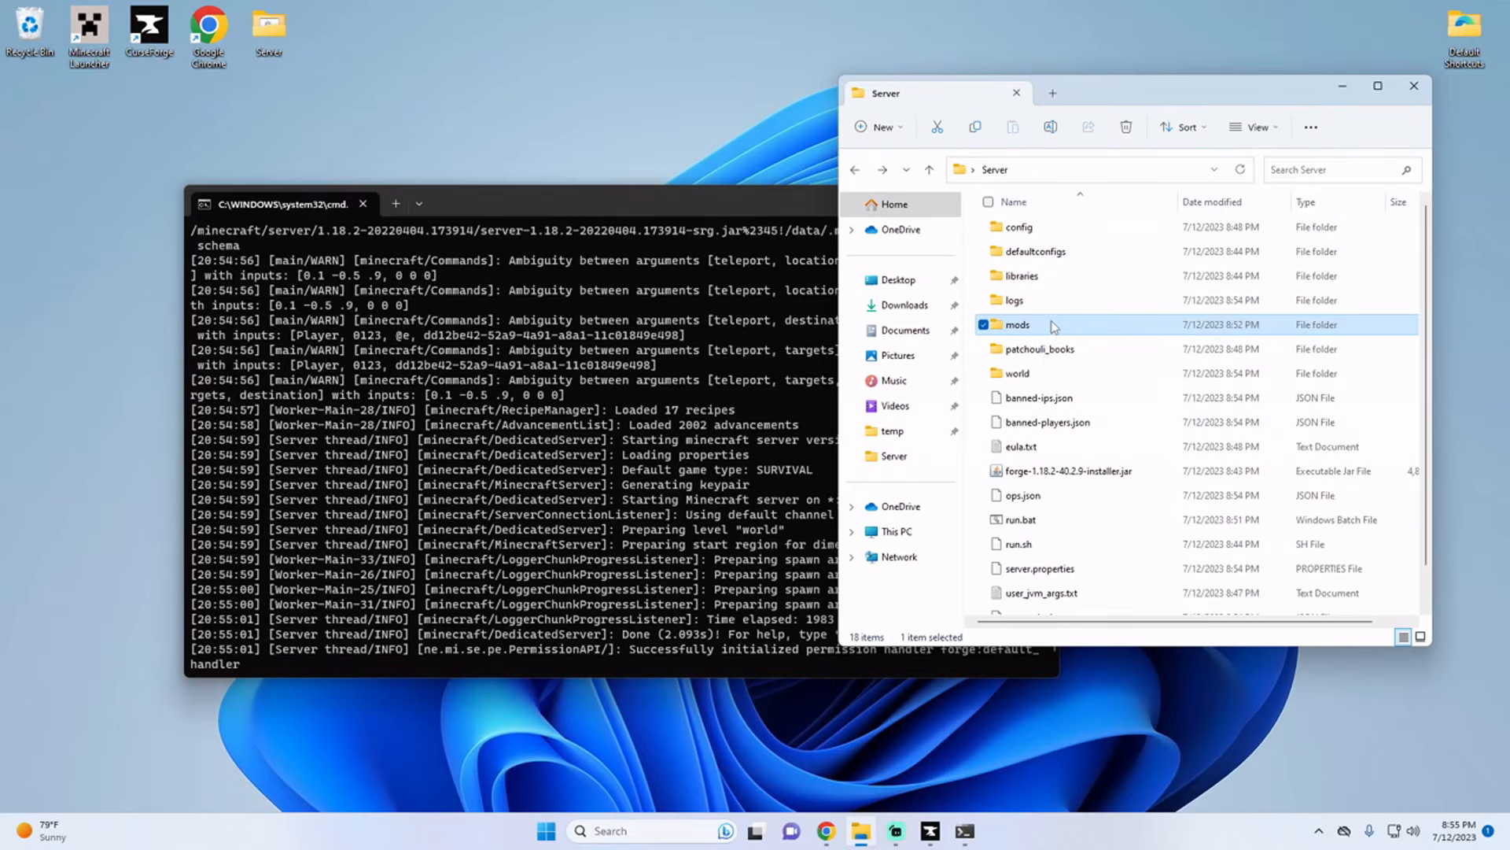
double_click(1048, 329)
left_click(995, 169)
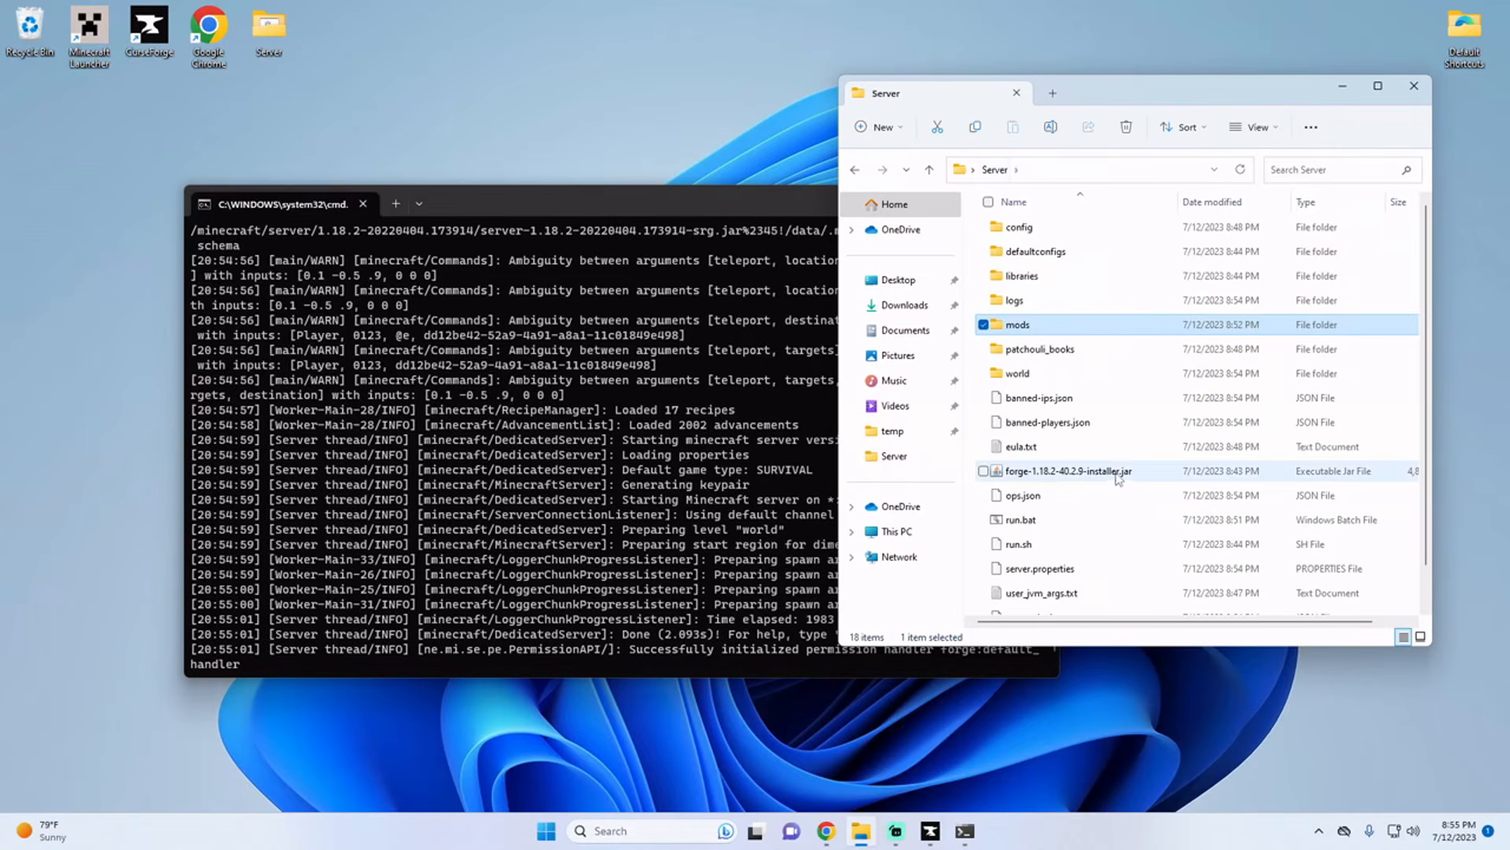
left_click(1020, 474)
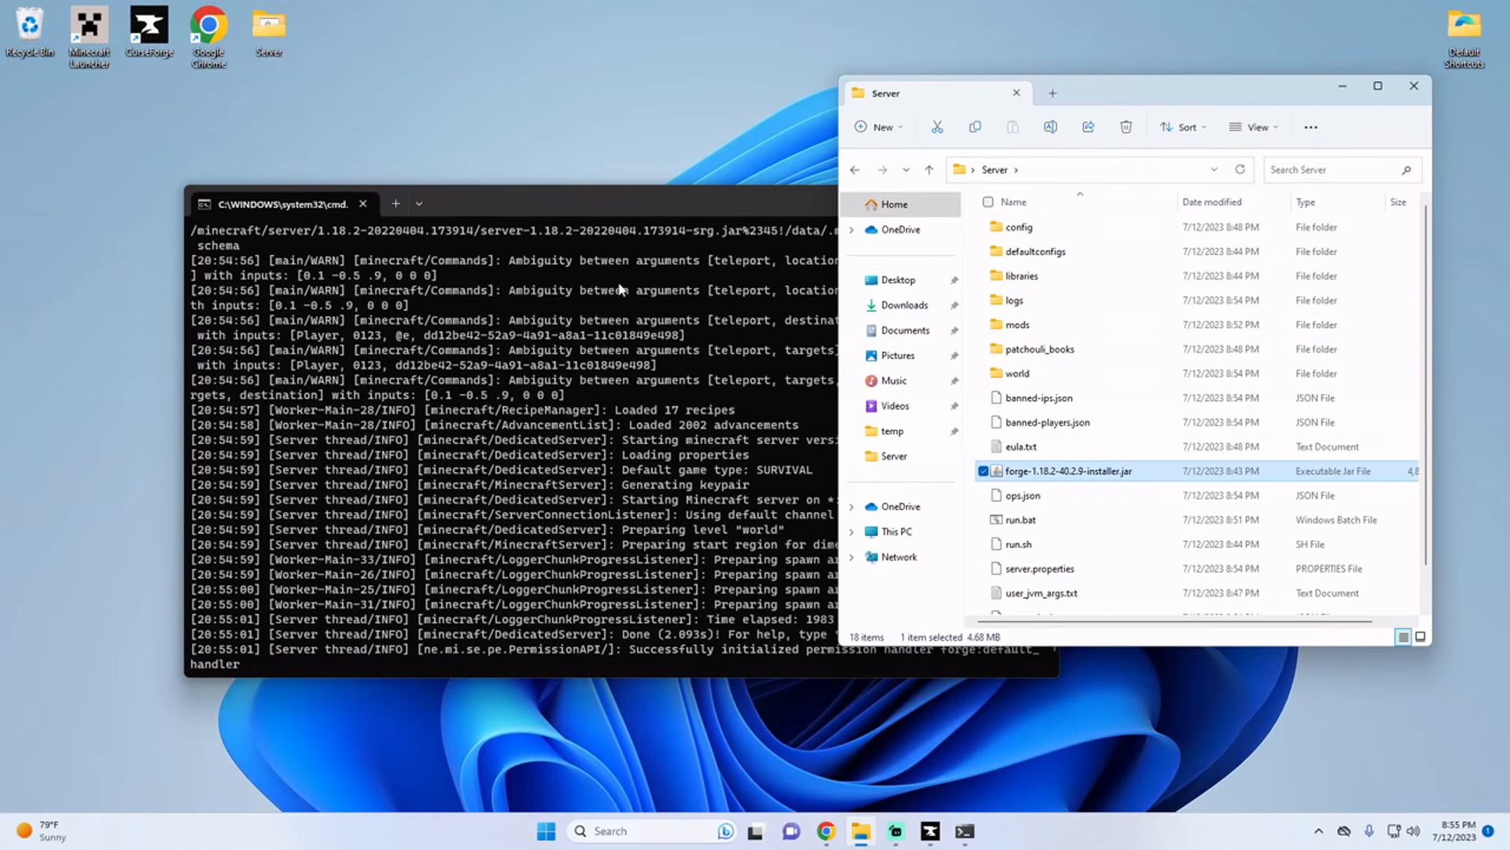
Step: Switch to CurseForge and start a custom profile named My Modpack with Minecraft version 1.18.2
double_click(157, 53)
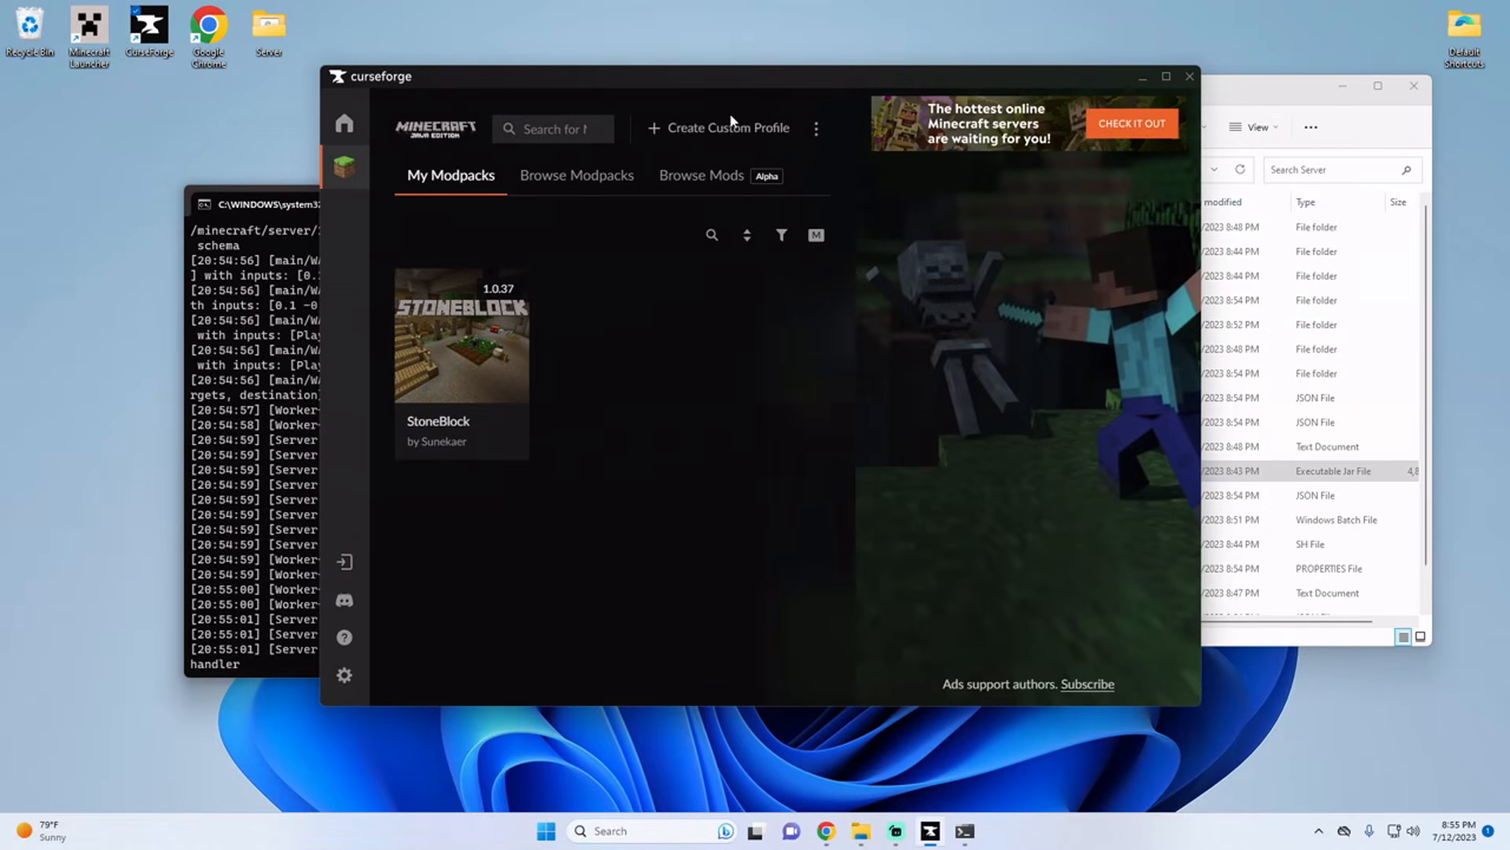
left_click(731, 125)
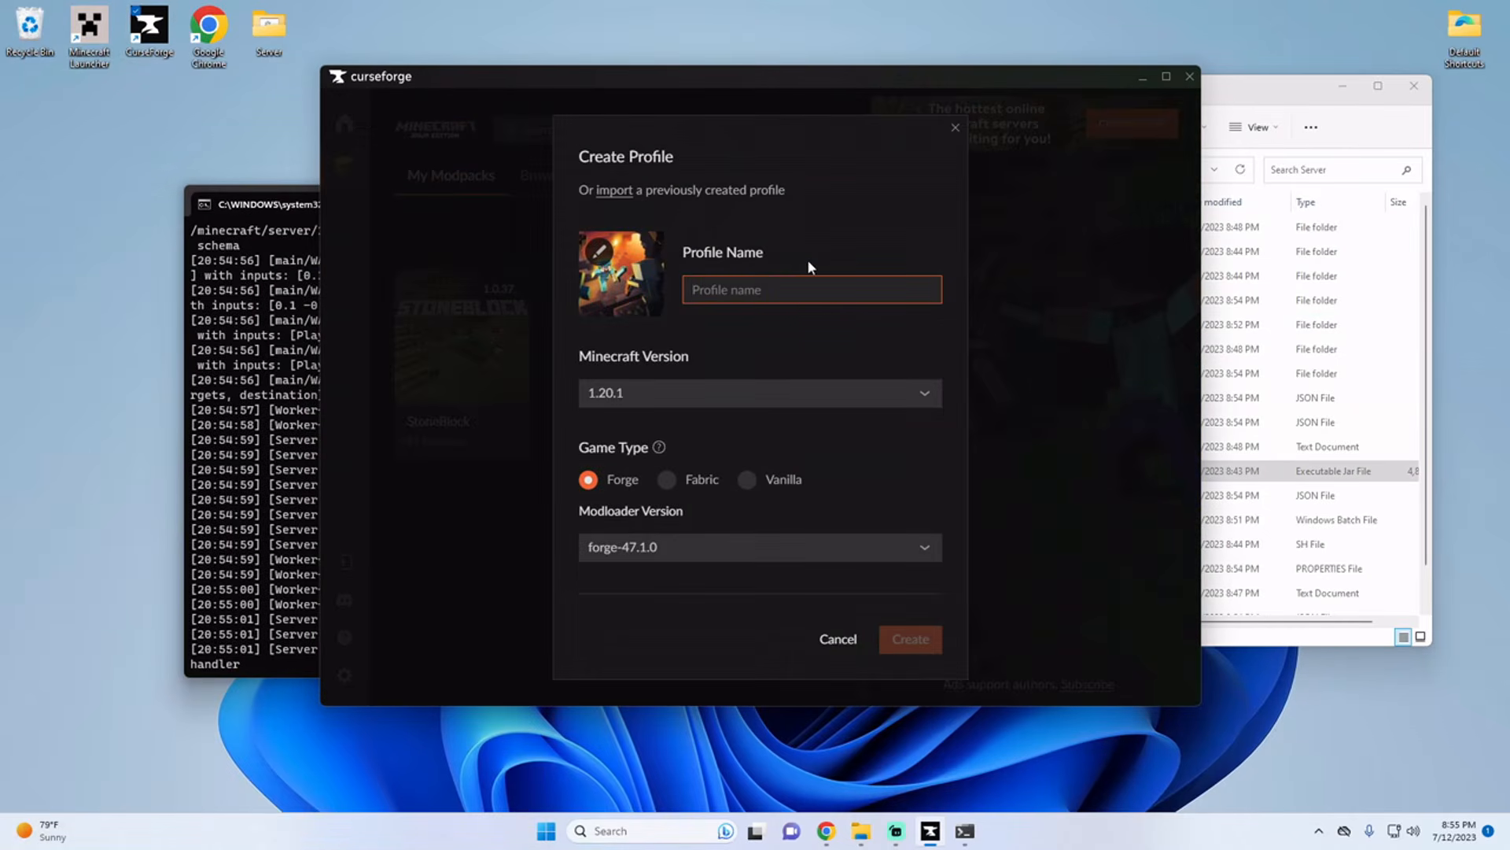
type("My Modpack")
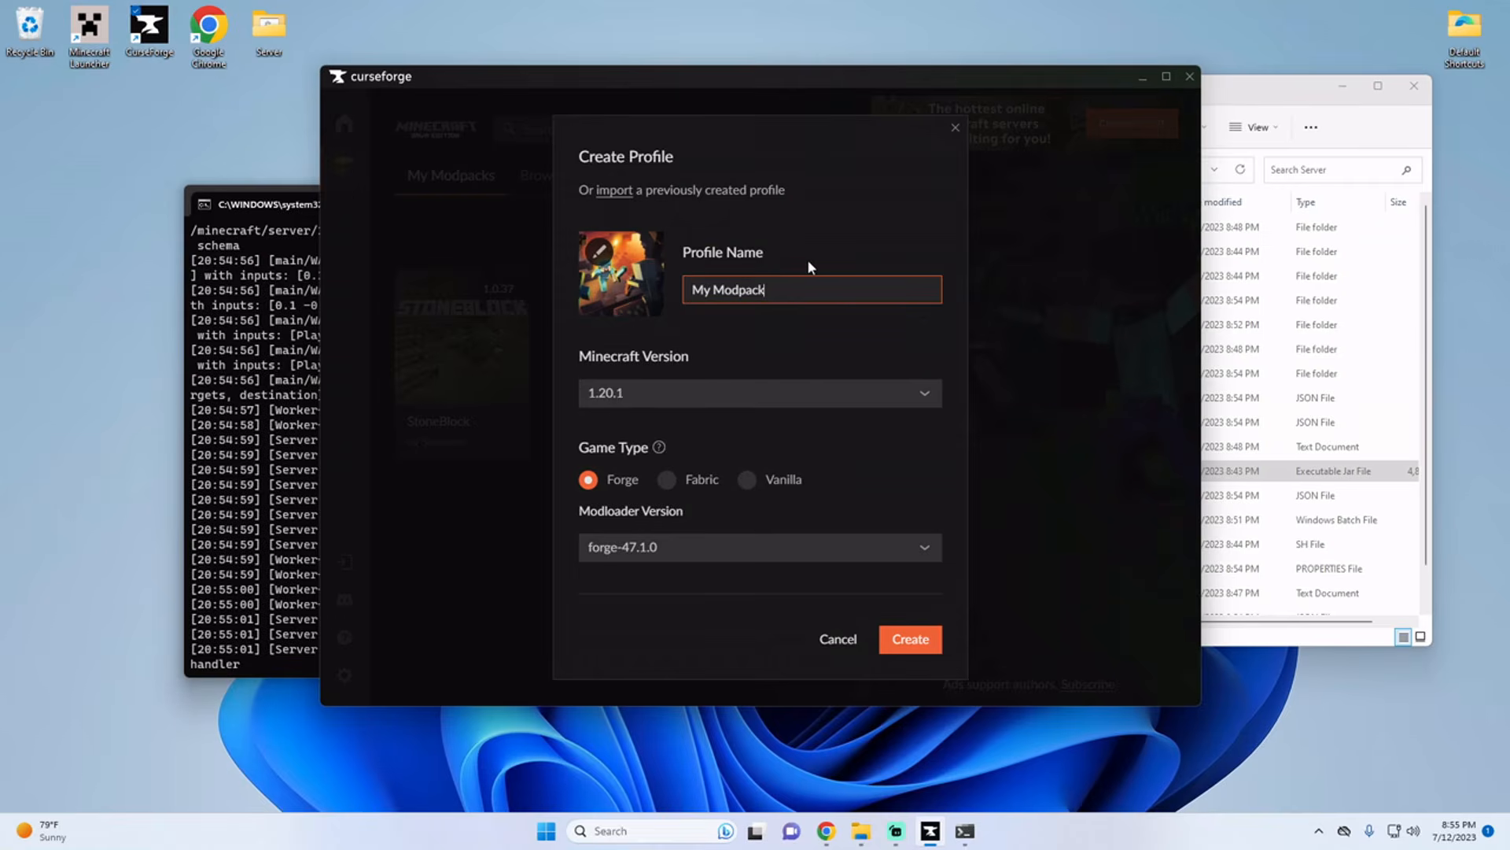
left_click(697, 392)
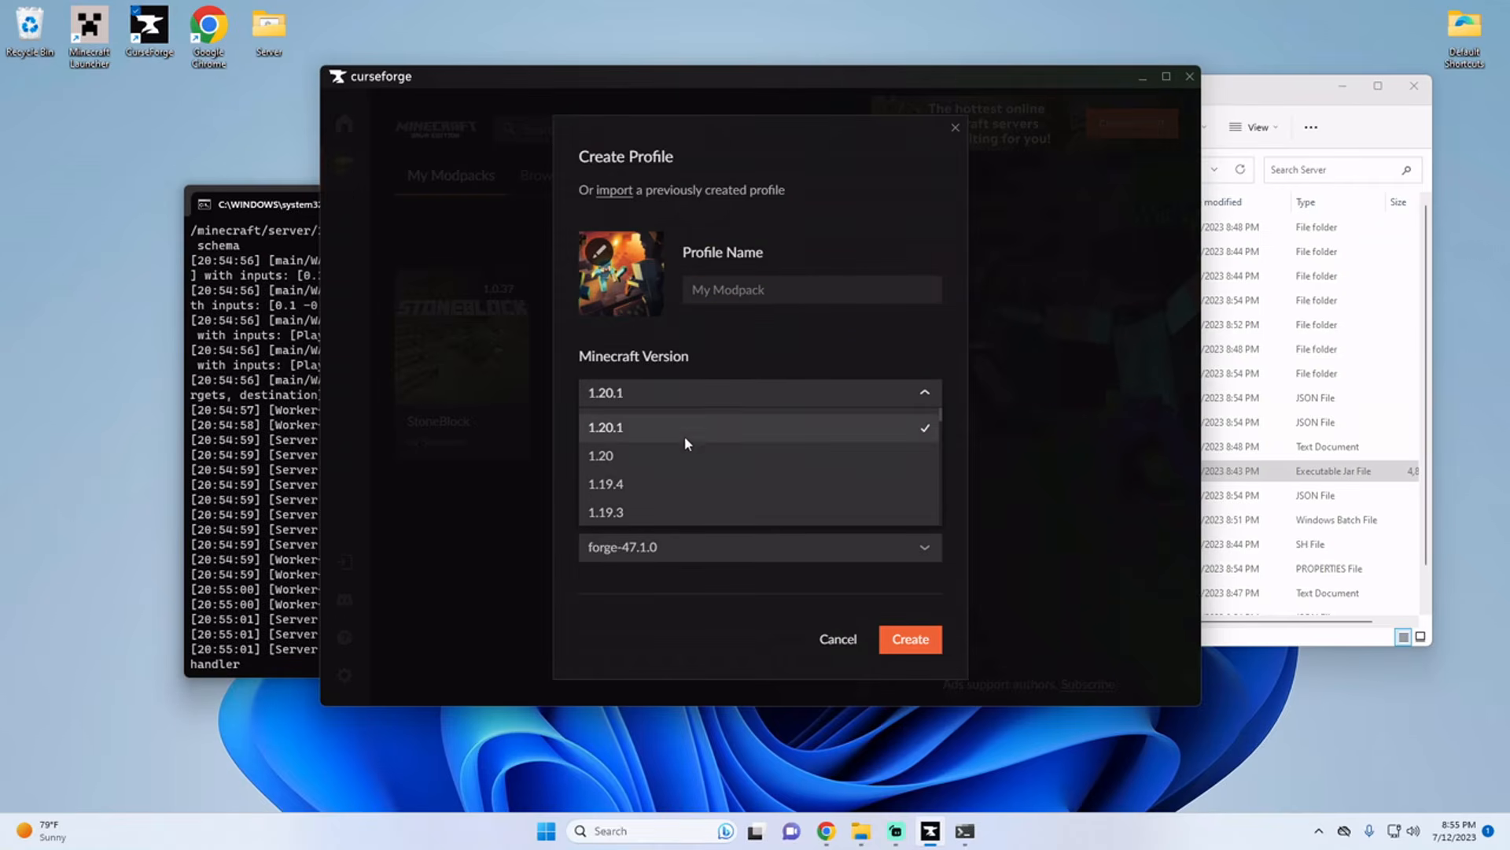
scroll(678, 448, "down", 2)
scroll(665, 460, "down", 2)
scroll(629, 456, "up", 1)
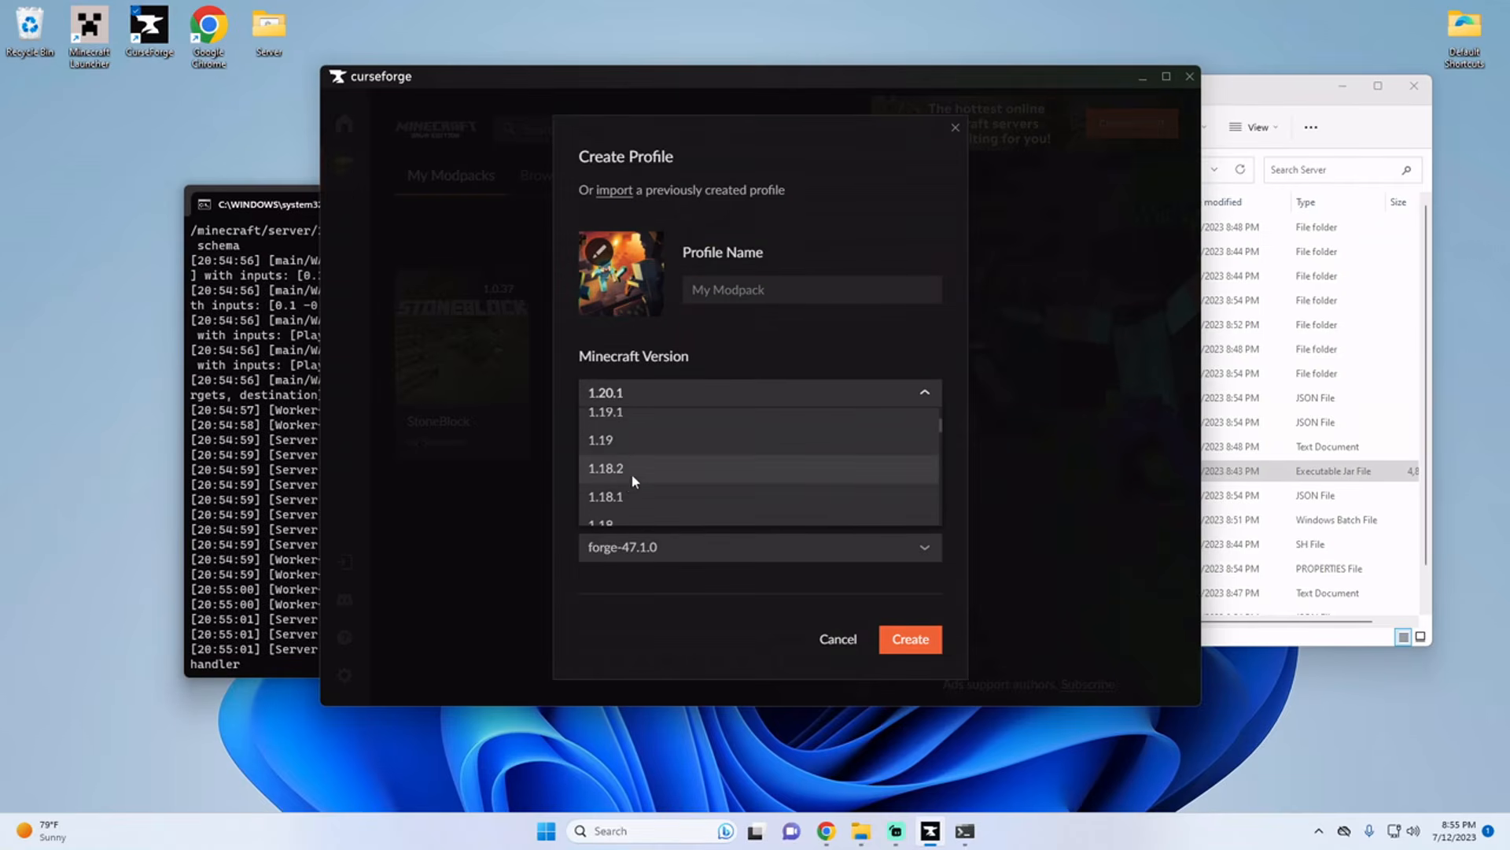
left_click(626, 473)
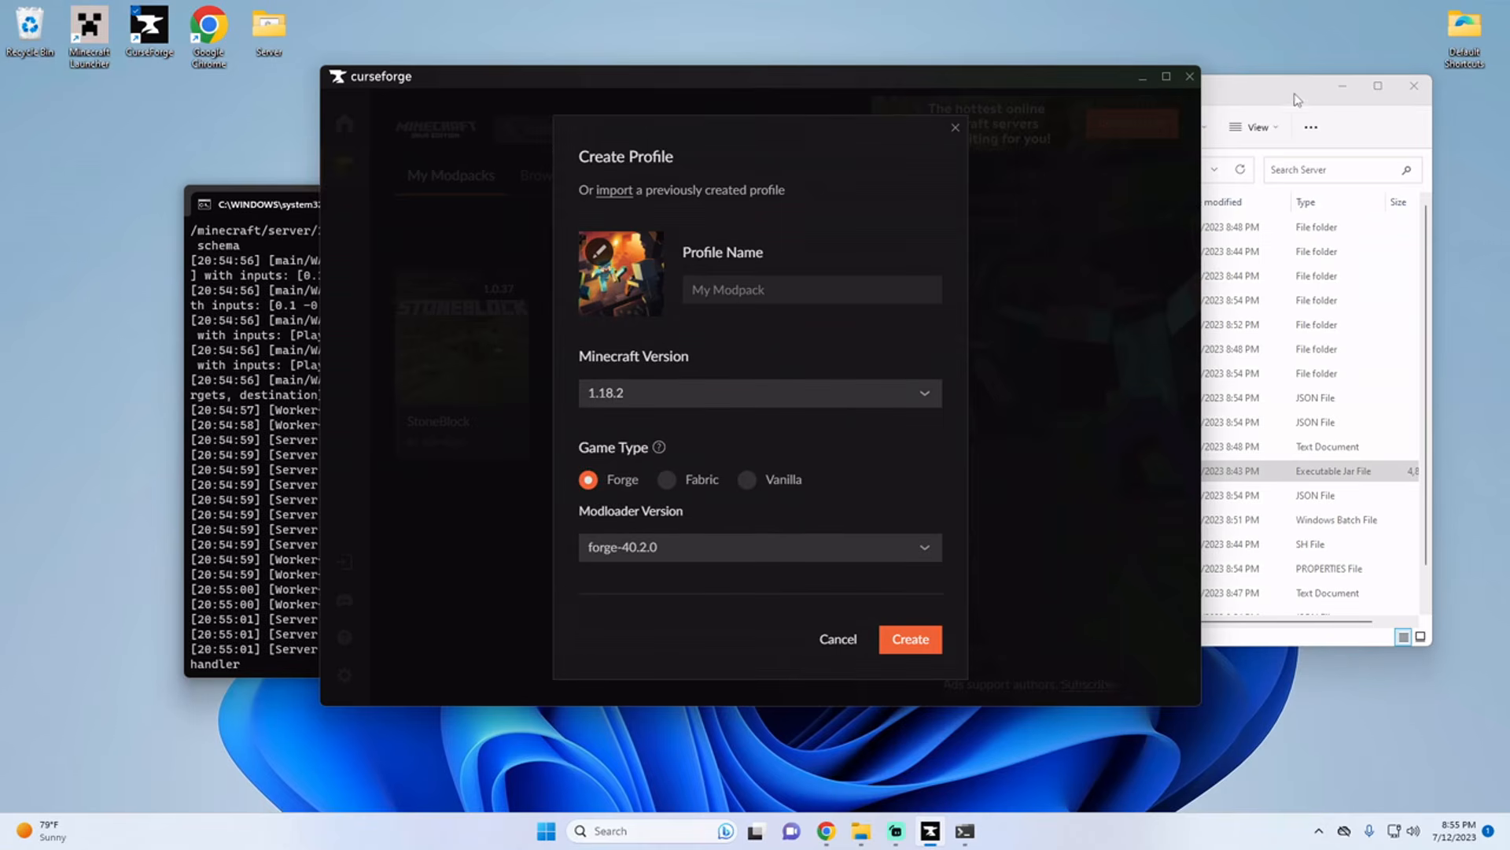
Step: Set the profile's modloader version to forge-40.2.9, matching the server's Forge installer, and create the profile
left_click_drag(1297, 99, 1398, 89)
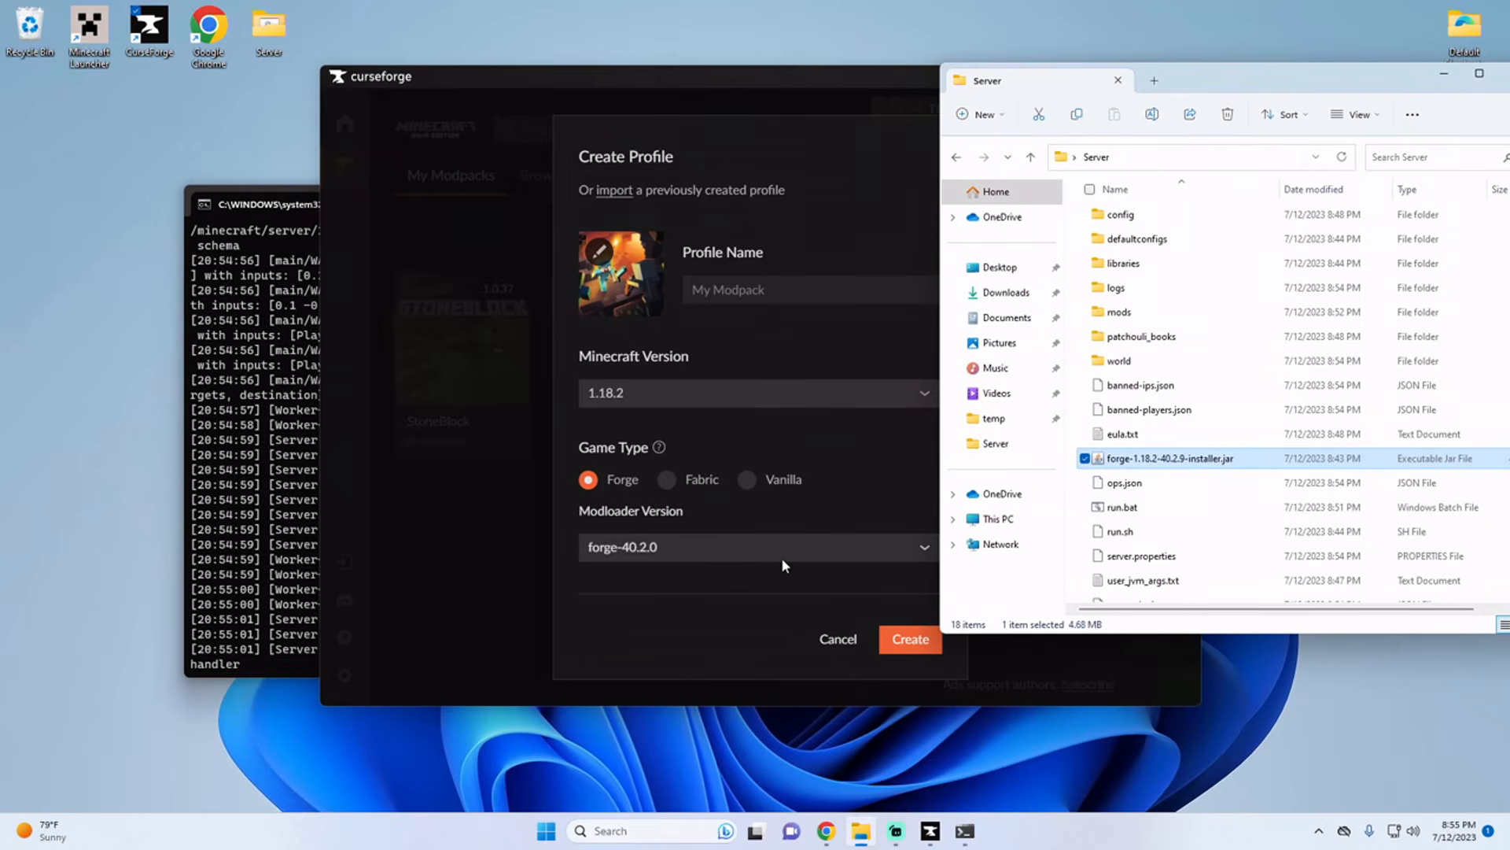
left_click(718, 546)
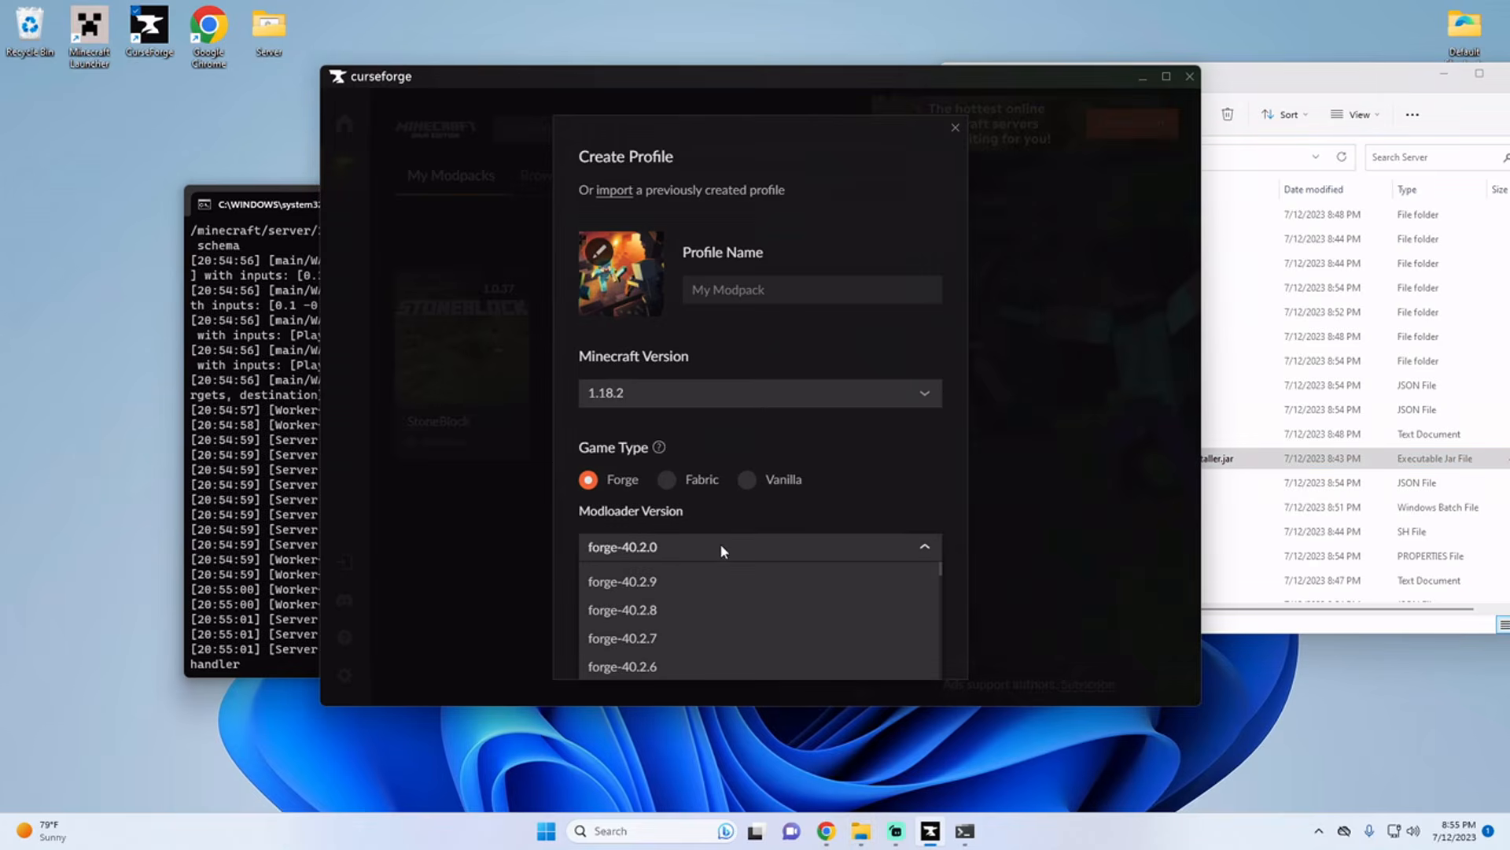
left_click(1268, 71)
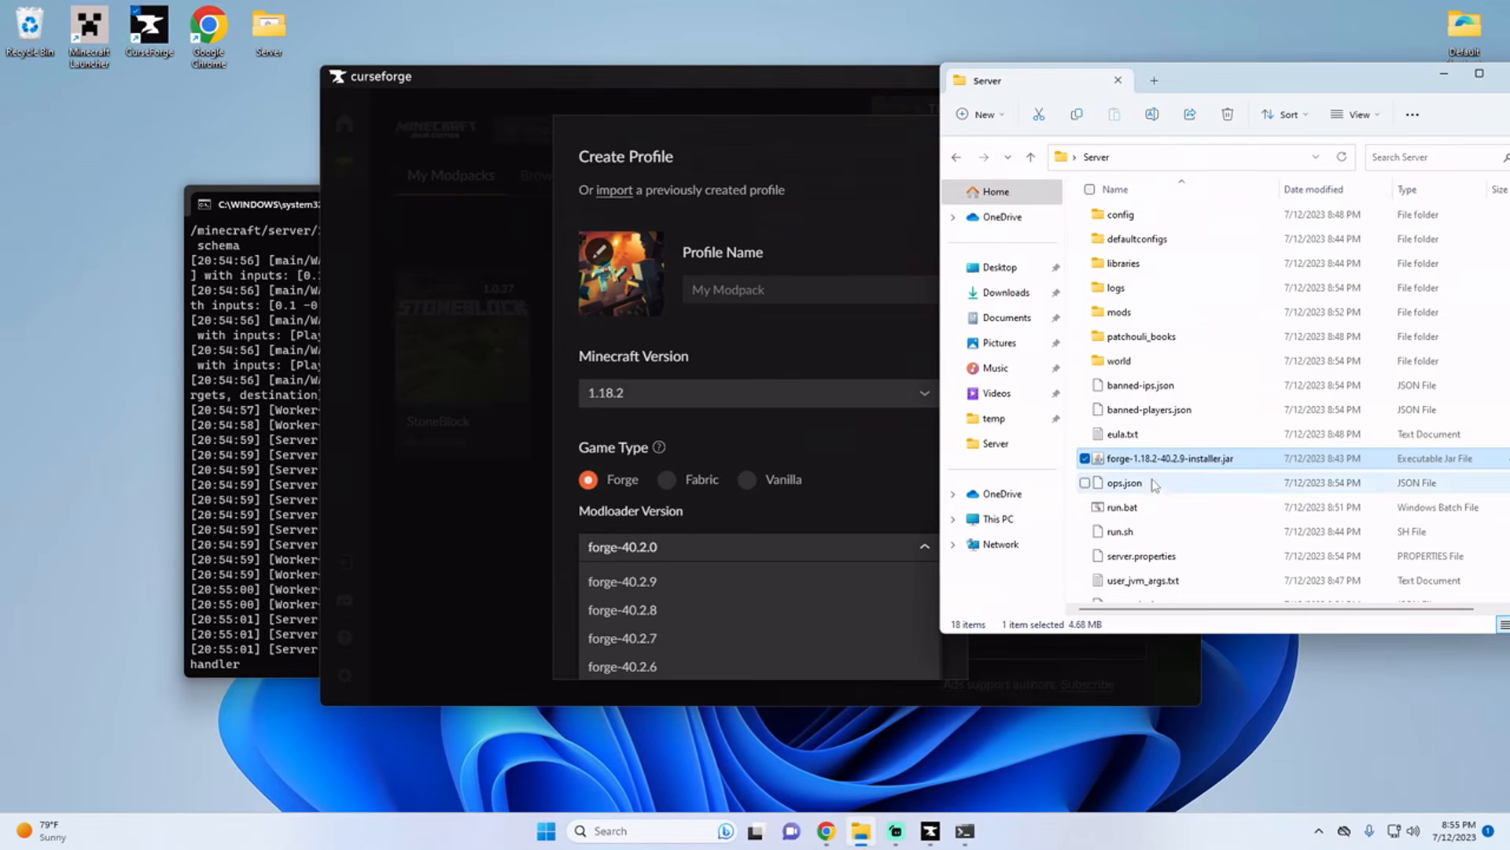
left_click(717, 554)
left_click(717, 553)
left_click(692, 583)
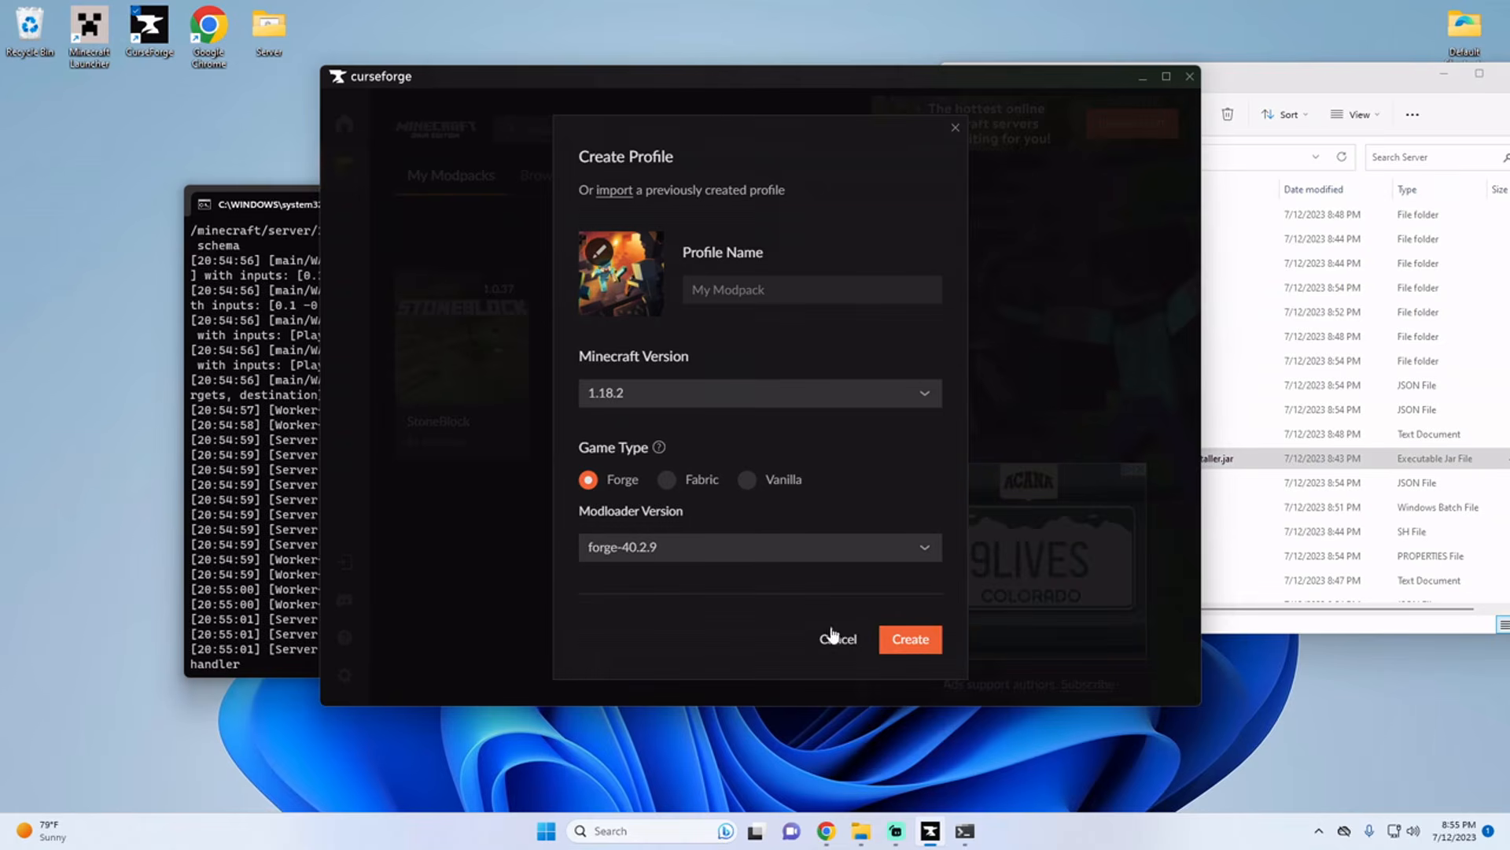
left_click(910, 639)
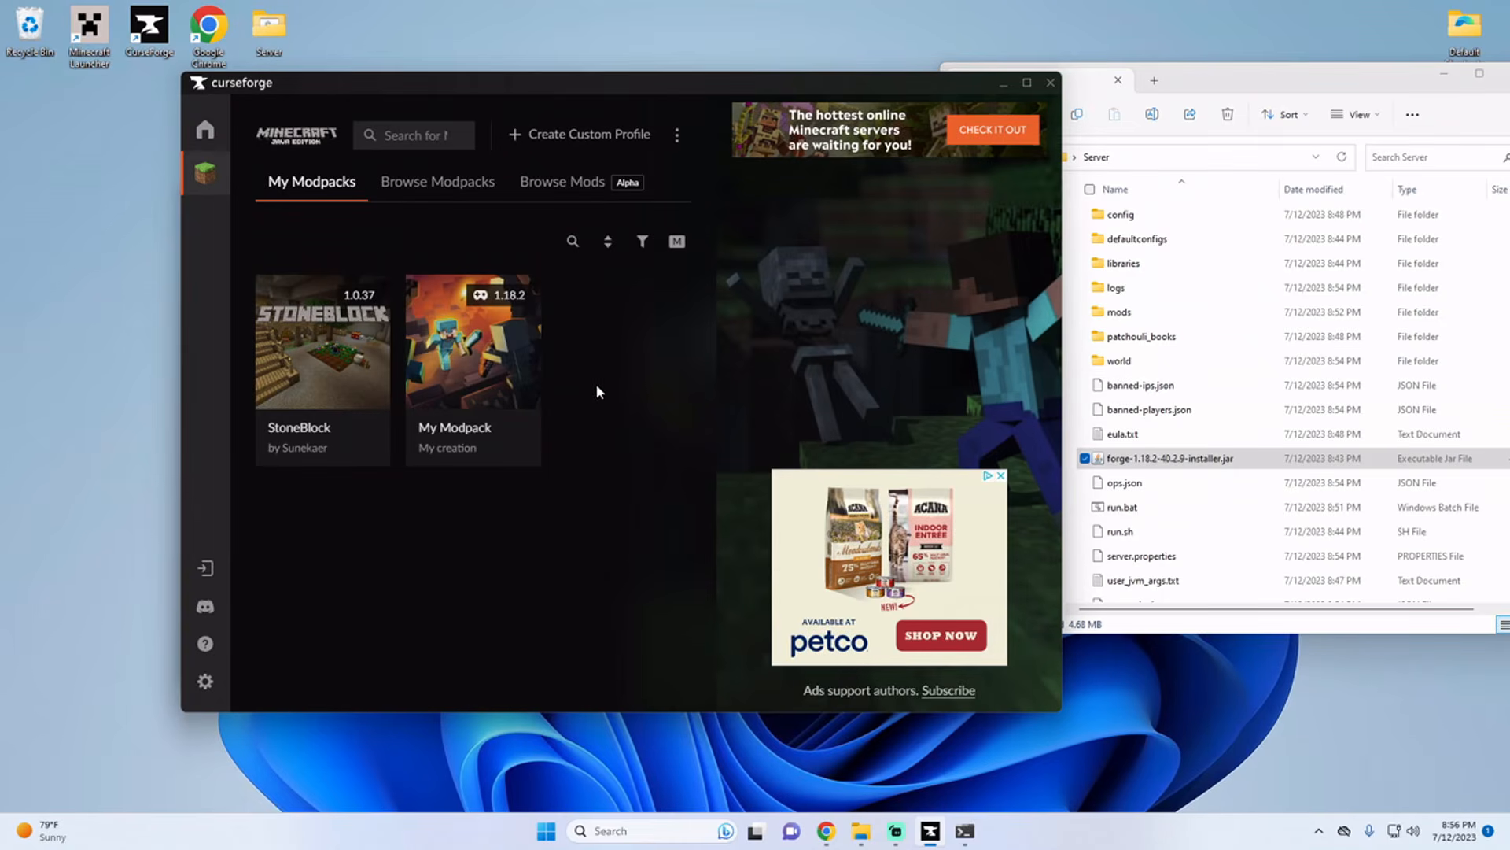
Step: Open the My Modpack profile's instance folder from CurseForge and go into its mods folder
left_click(480, 347)
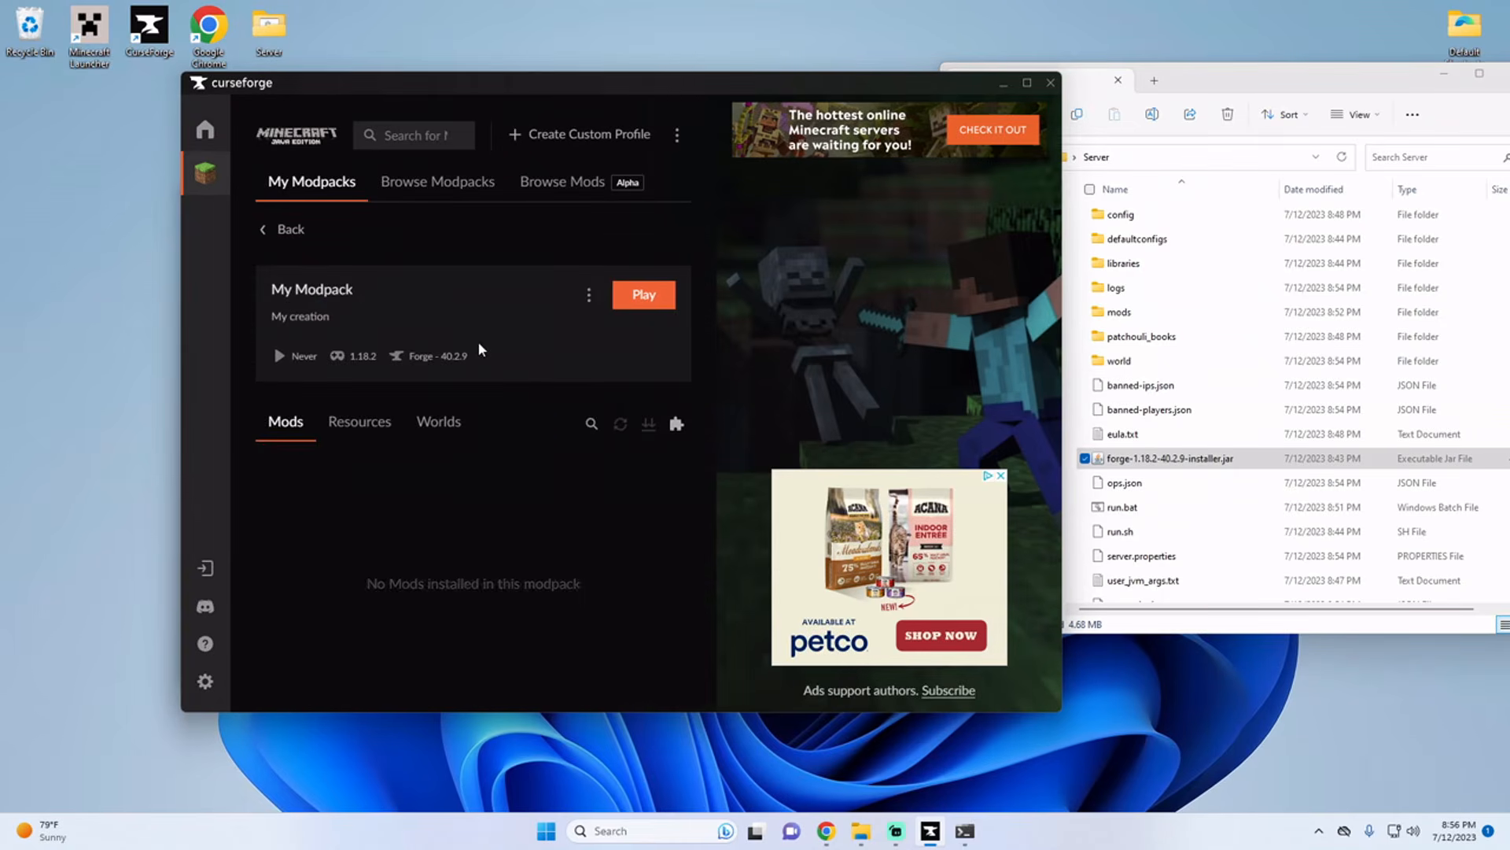
left_click(589, 299)
left_click(532, 409)
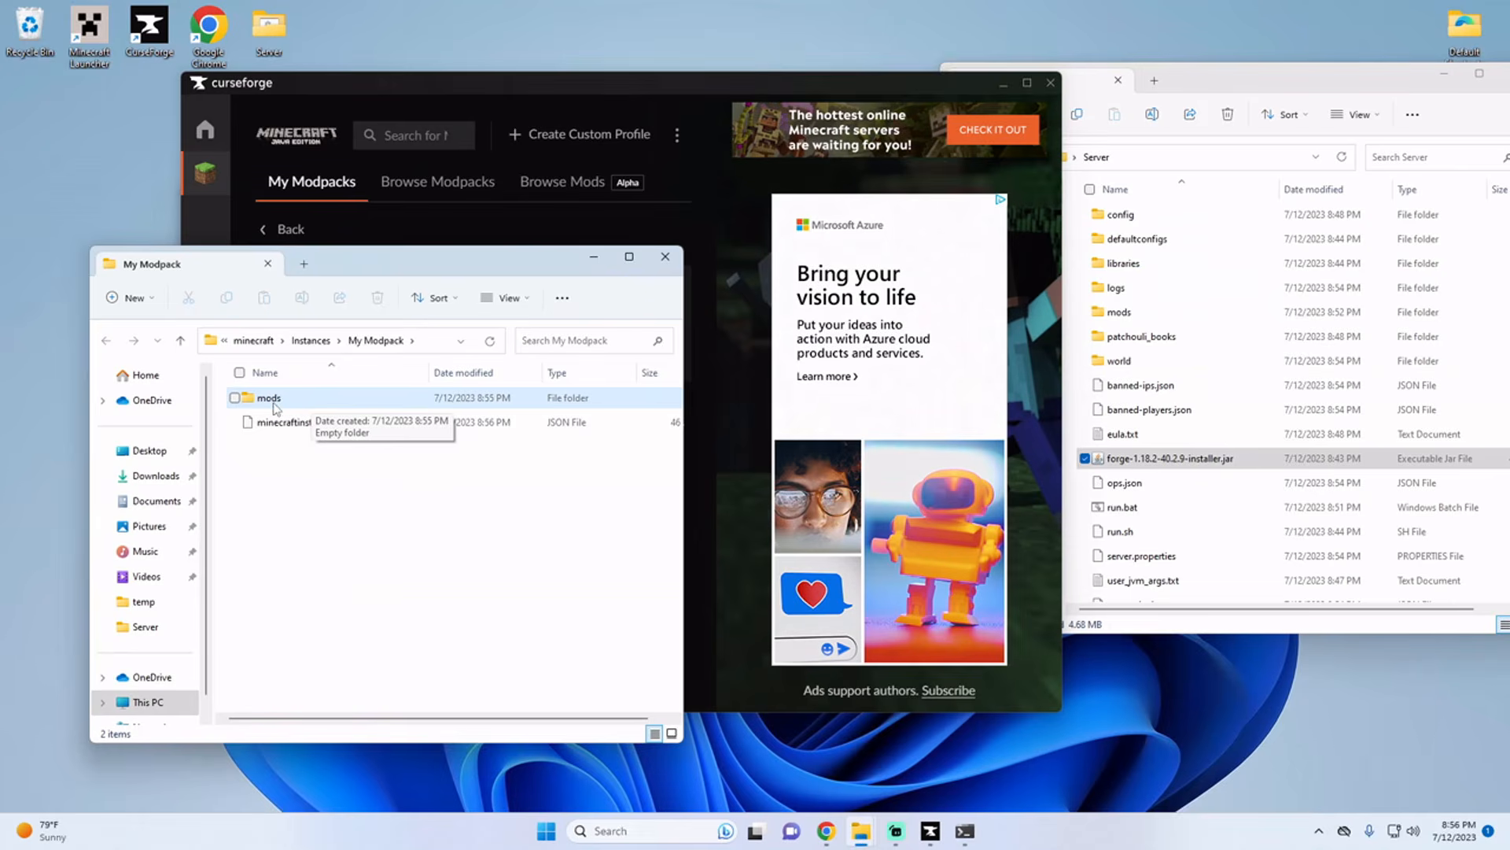
double_click(275, 402)
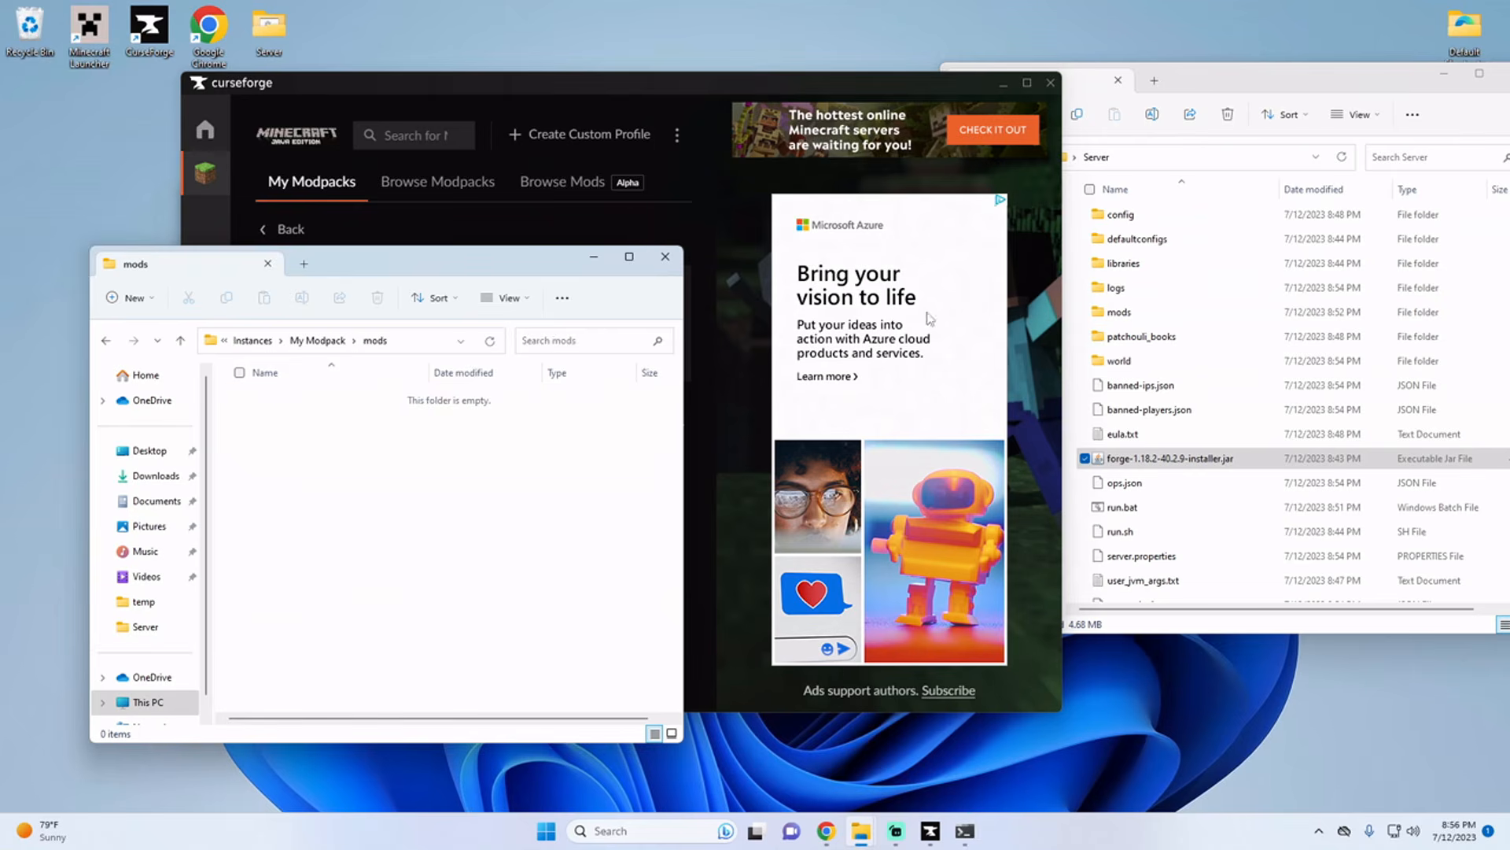
Step: Copy the Botania, Curios, Iron Chests and Patchouli jars from the server's mods folder into My Modpack's mods folder, then close that window
double_click(1121, 312)
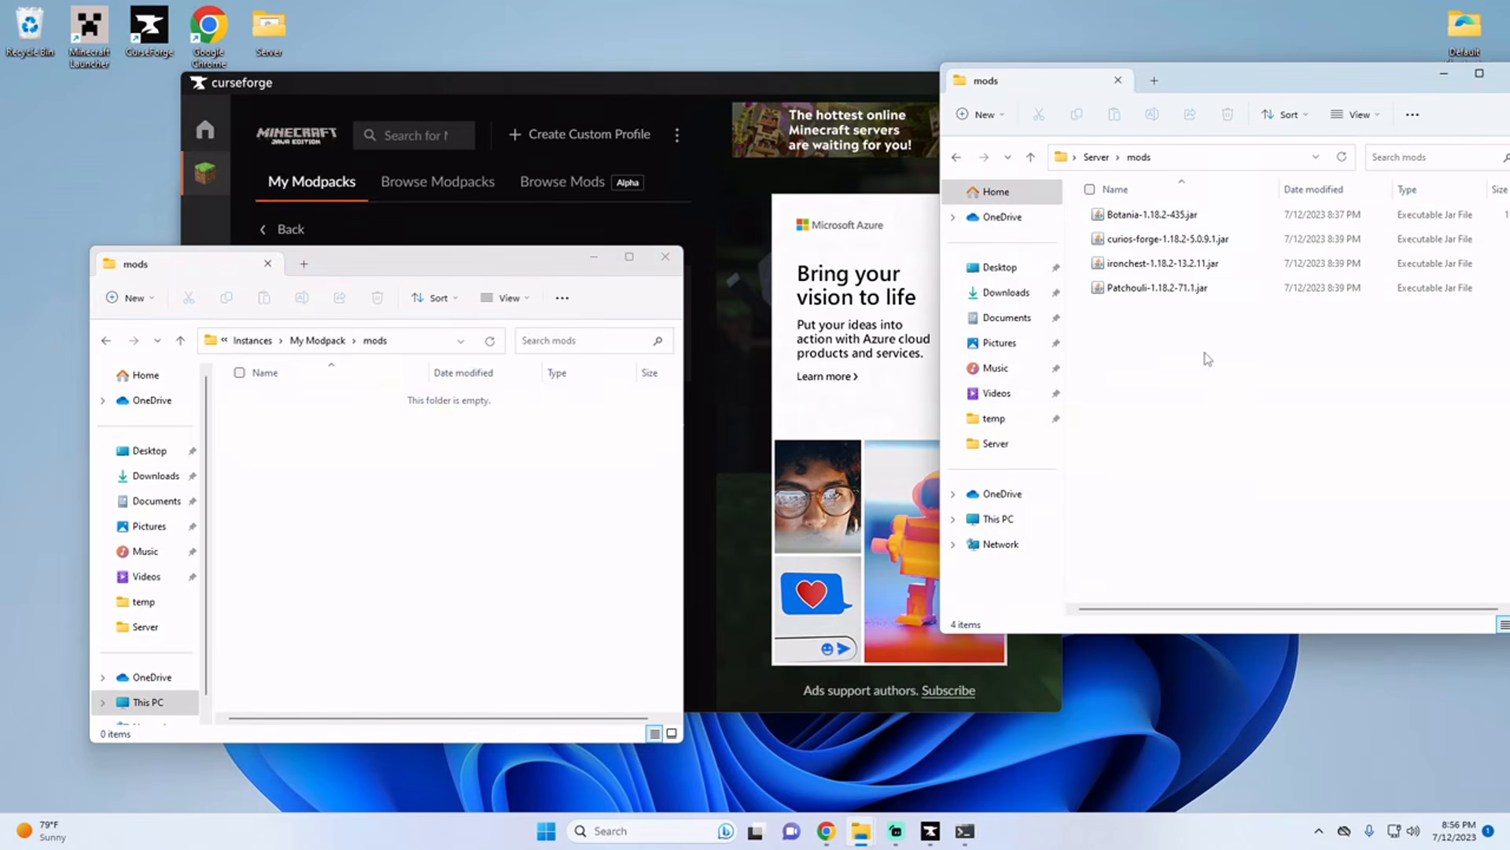
left_click_drag(1205, 384, 1082, 197)
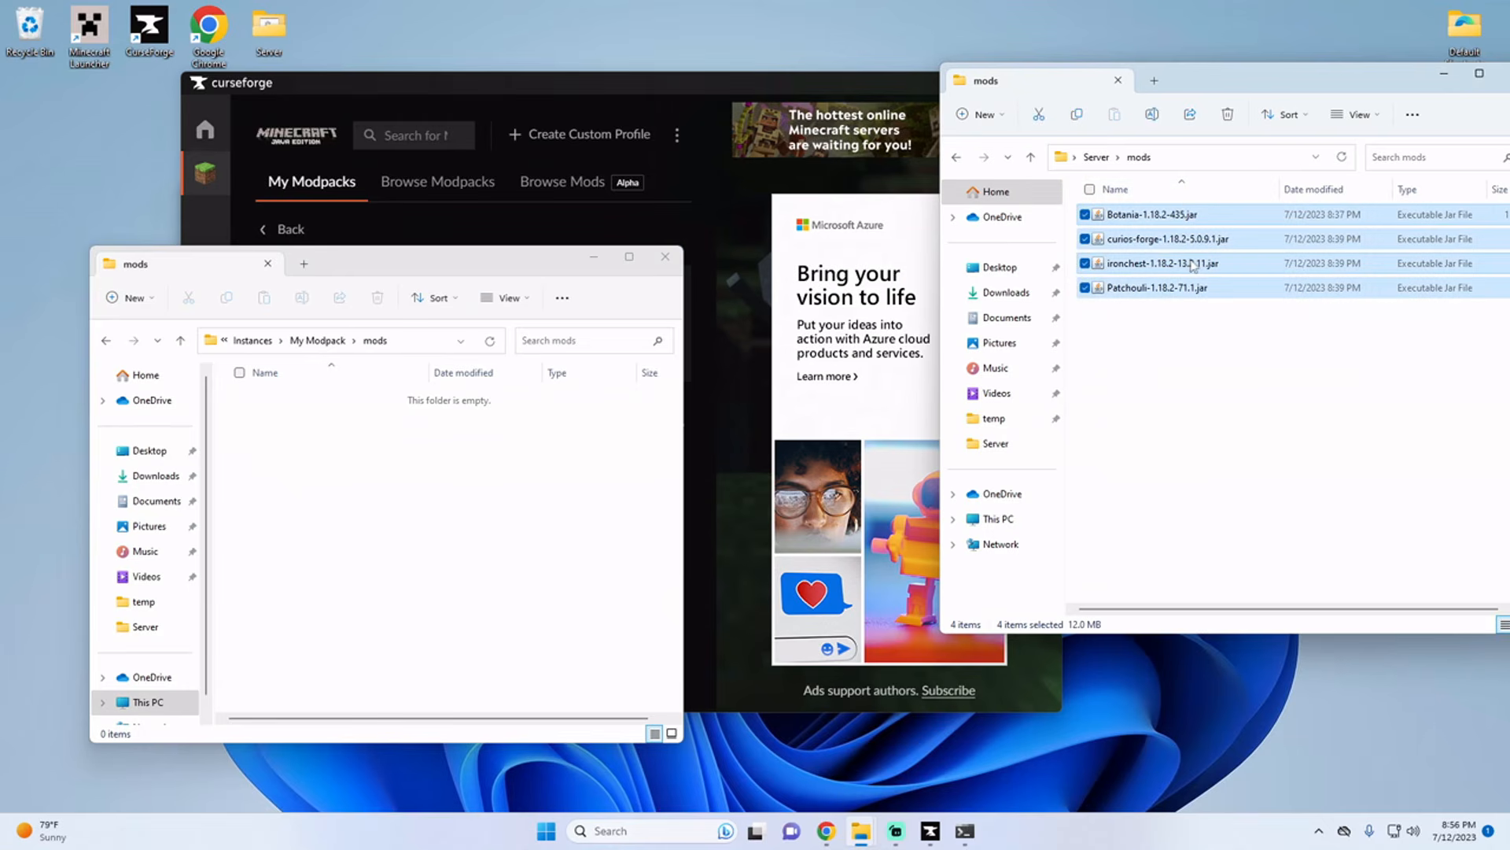
left_click(339, 458)
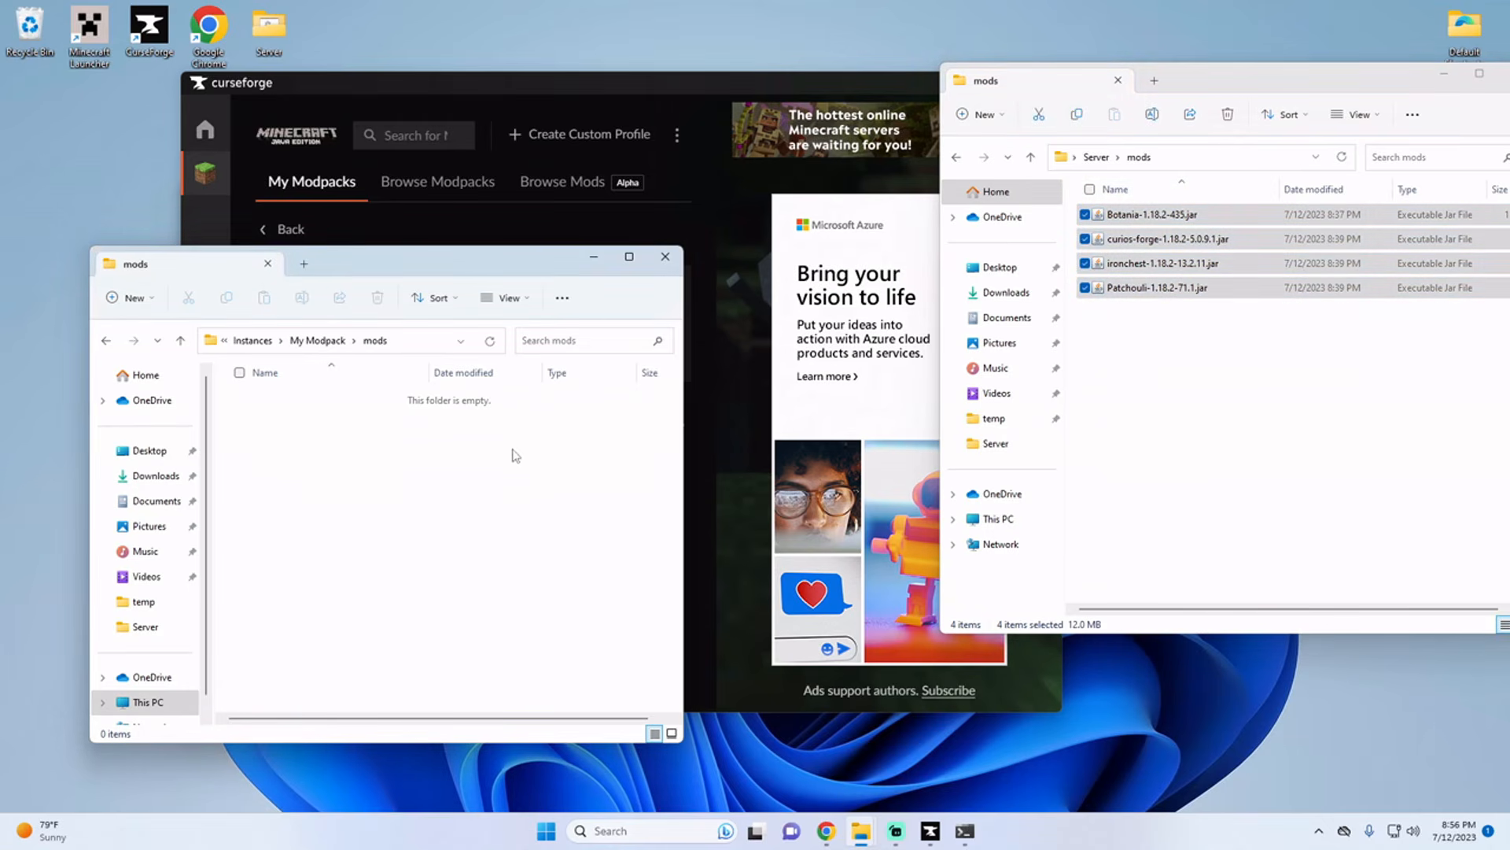
key("ctrl+v")
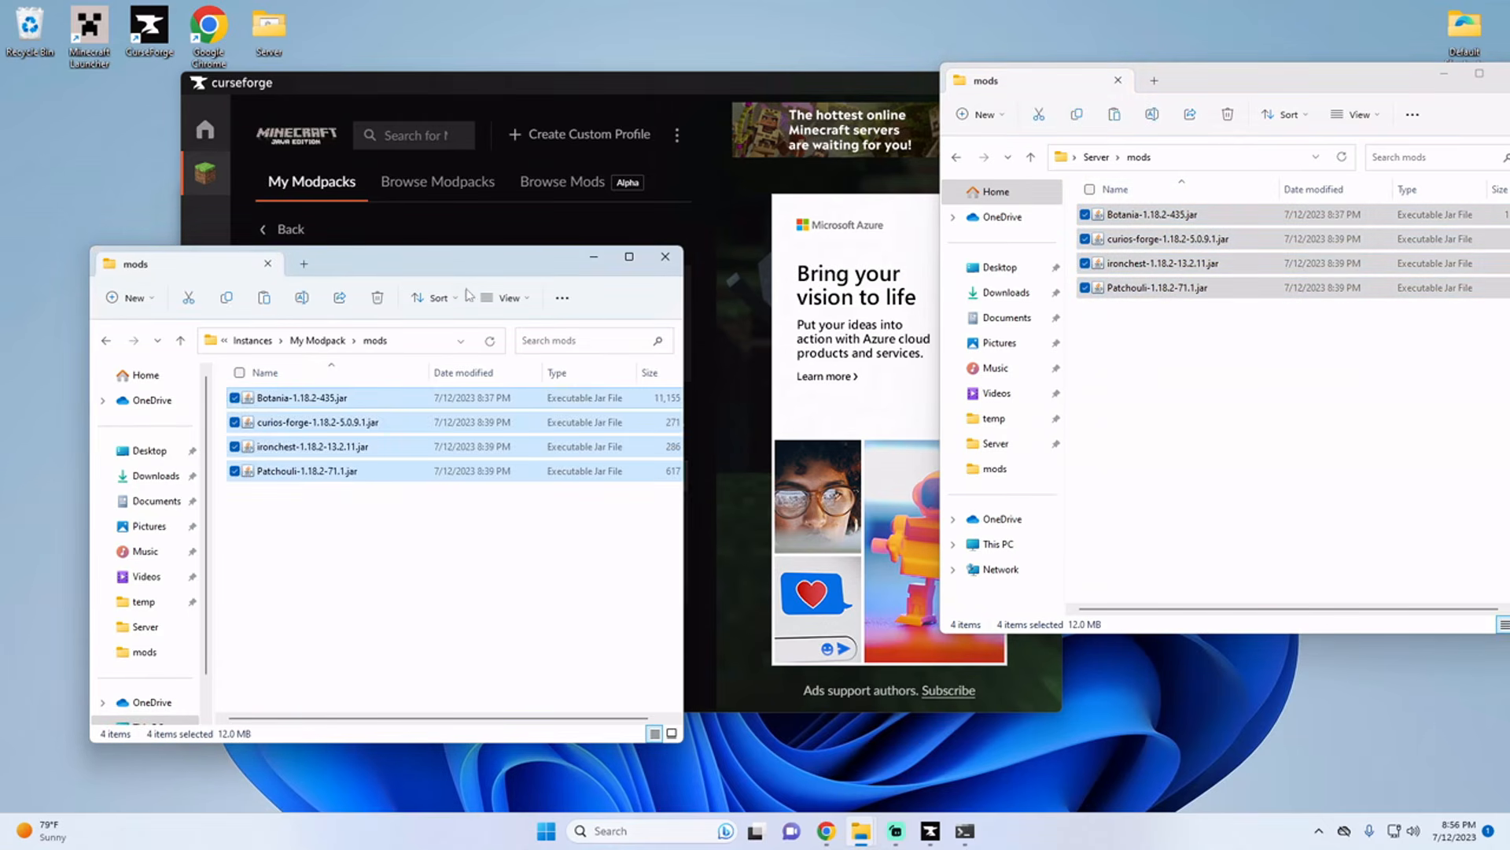
left_click(663, 264)
Step: Launch My Modpack through the Minecraft Launcher, accept the modified-installation notice, and check the running server's console before minimizing it
left_click(641, 309)
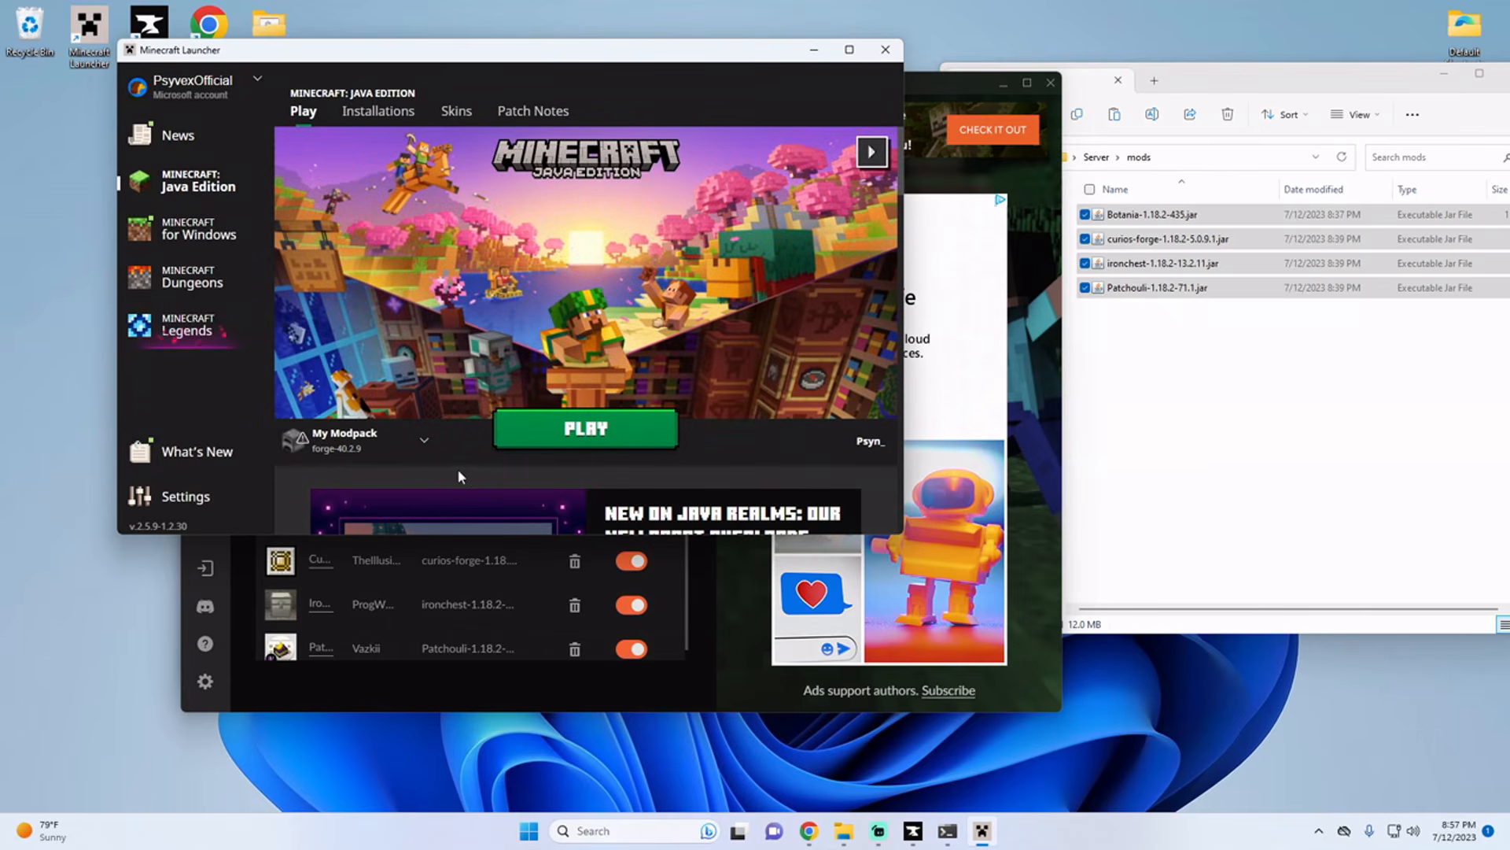
mouse_move(341, 448)
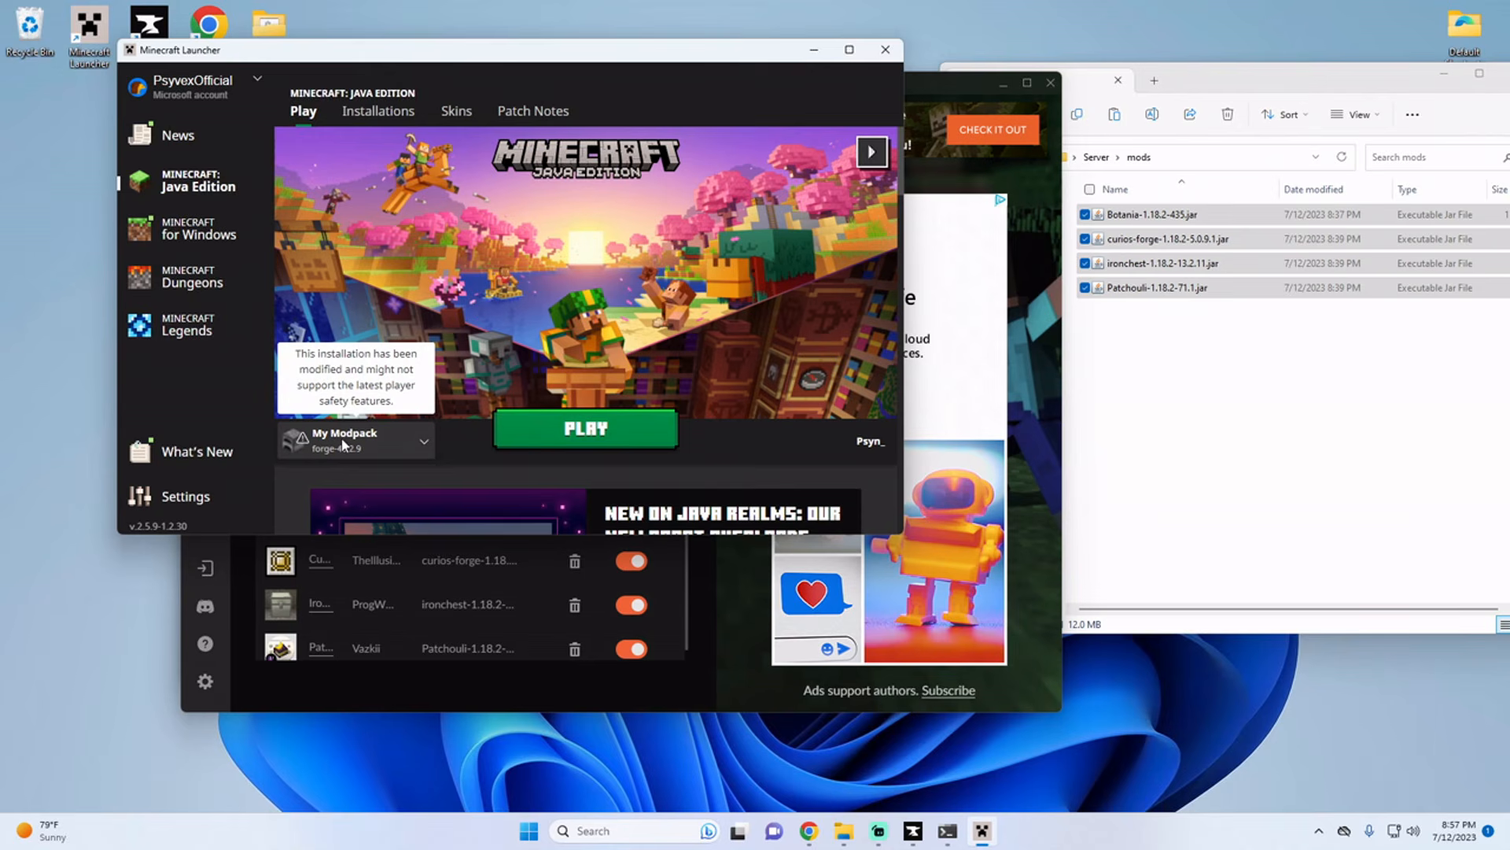
left_click(575, 435)
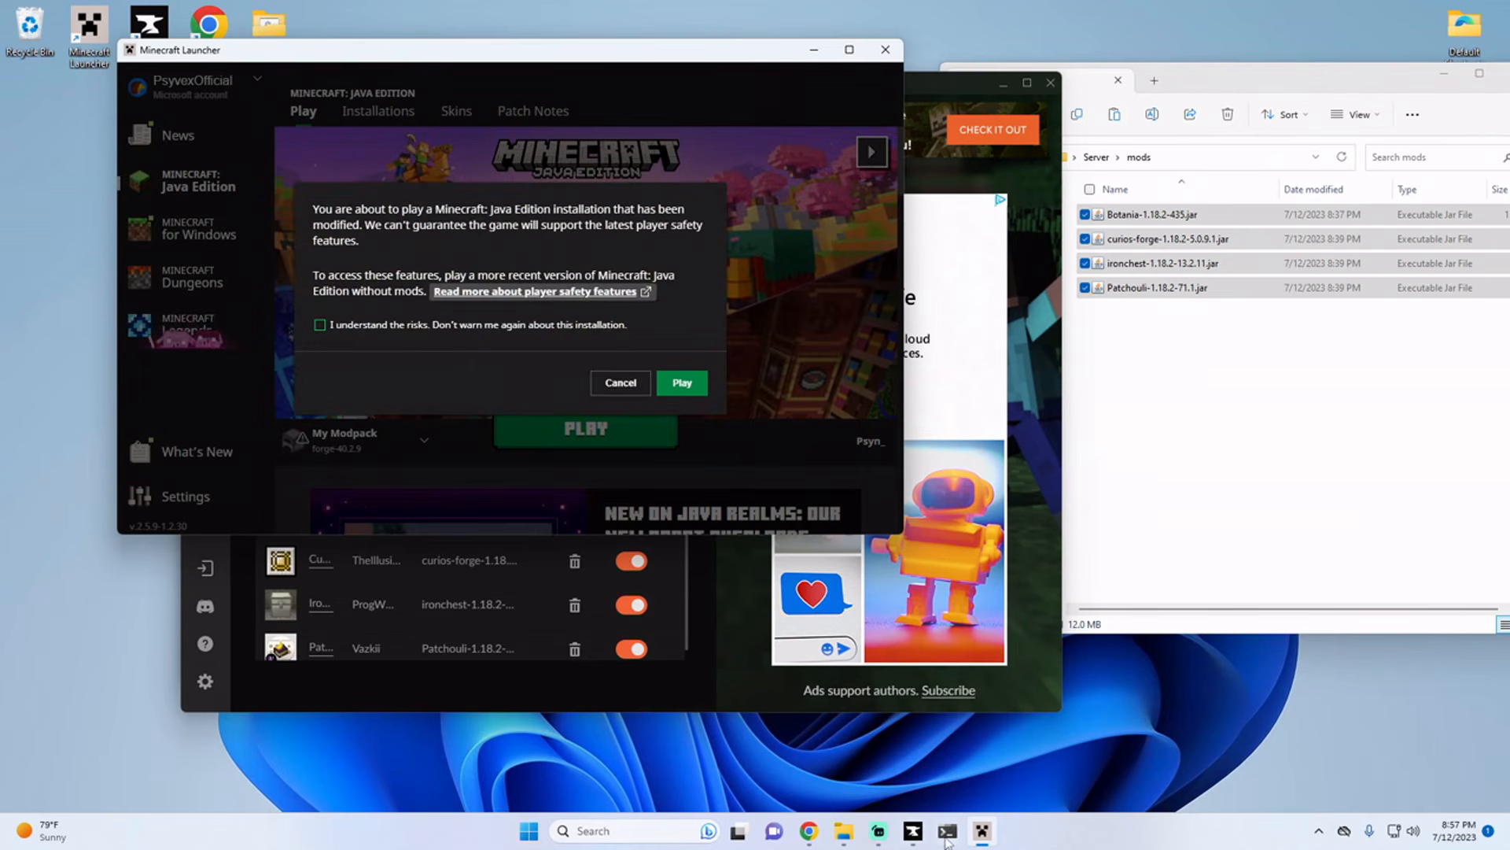
left_click(660, 381)
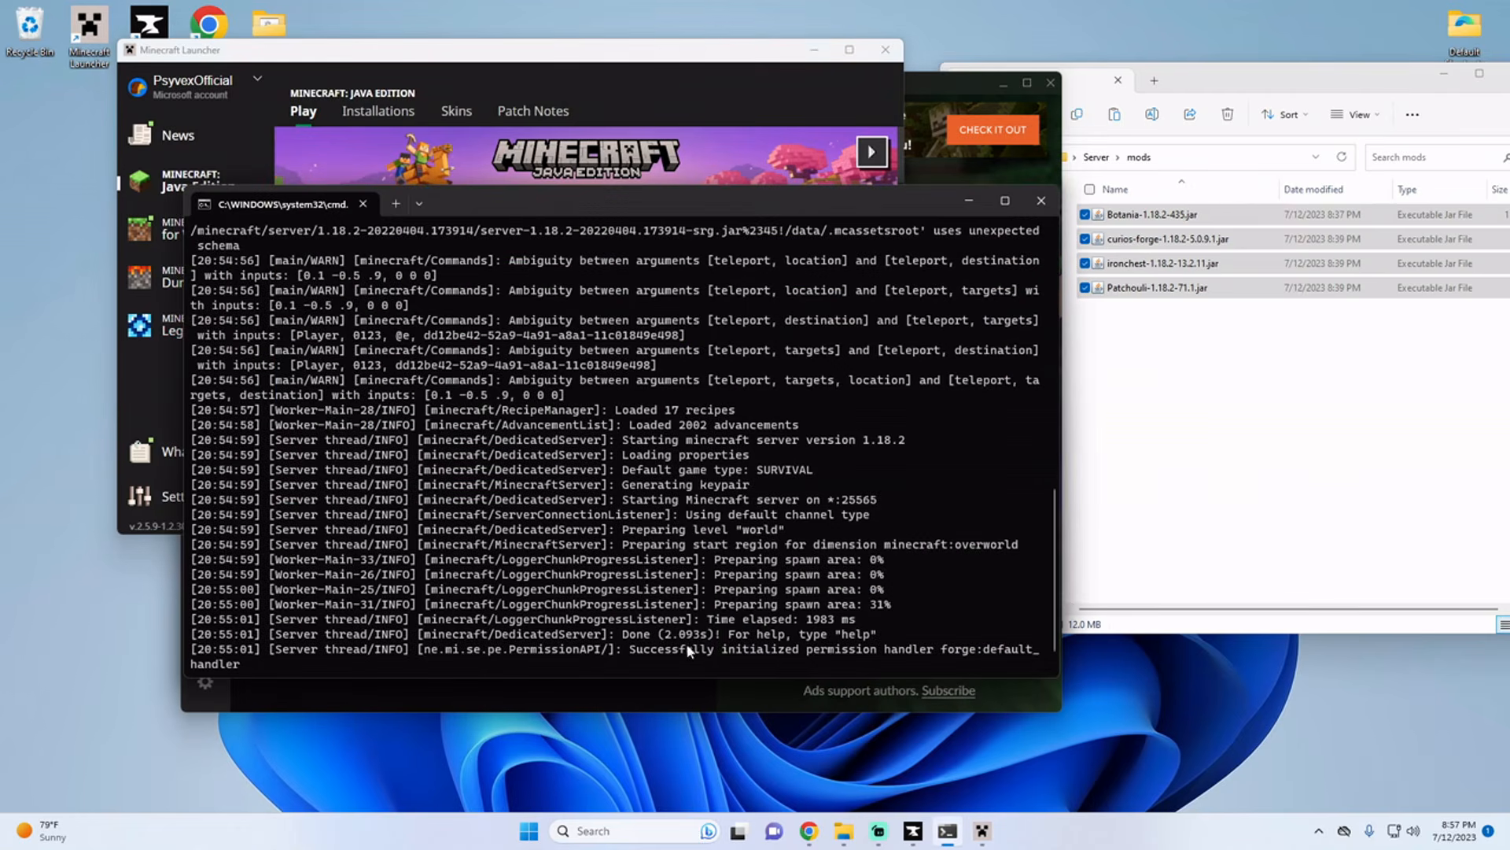
left_click_drag(664, 650, 767, 634)
left_click(969, 201)
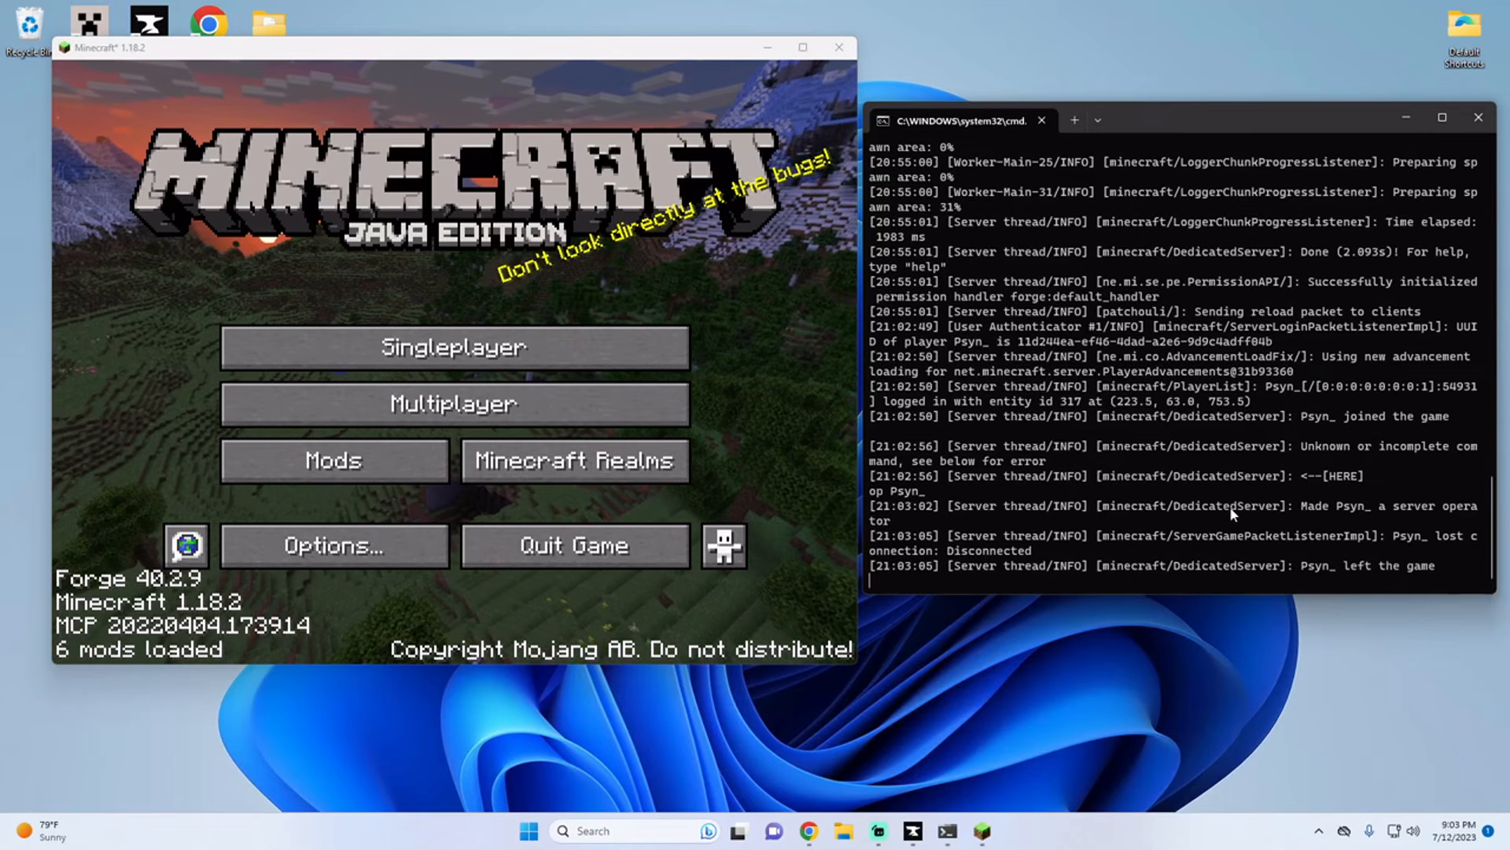
Step: Proceed past the third-party online play caution, add a multiplayer server with the address Localhost, and join it
left_click(420, 408)
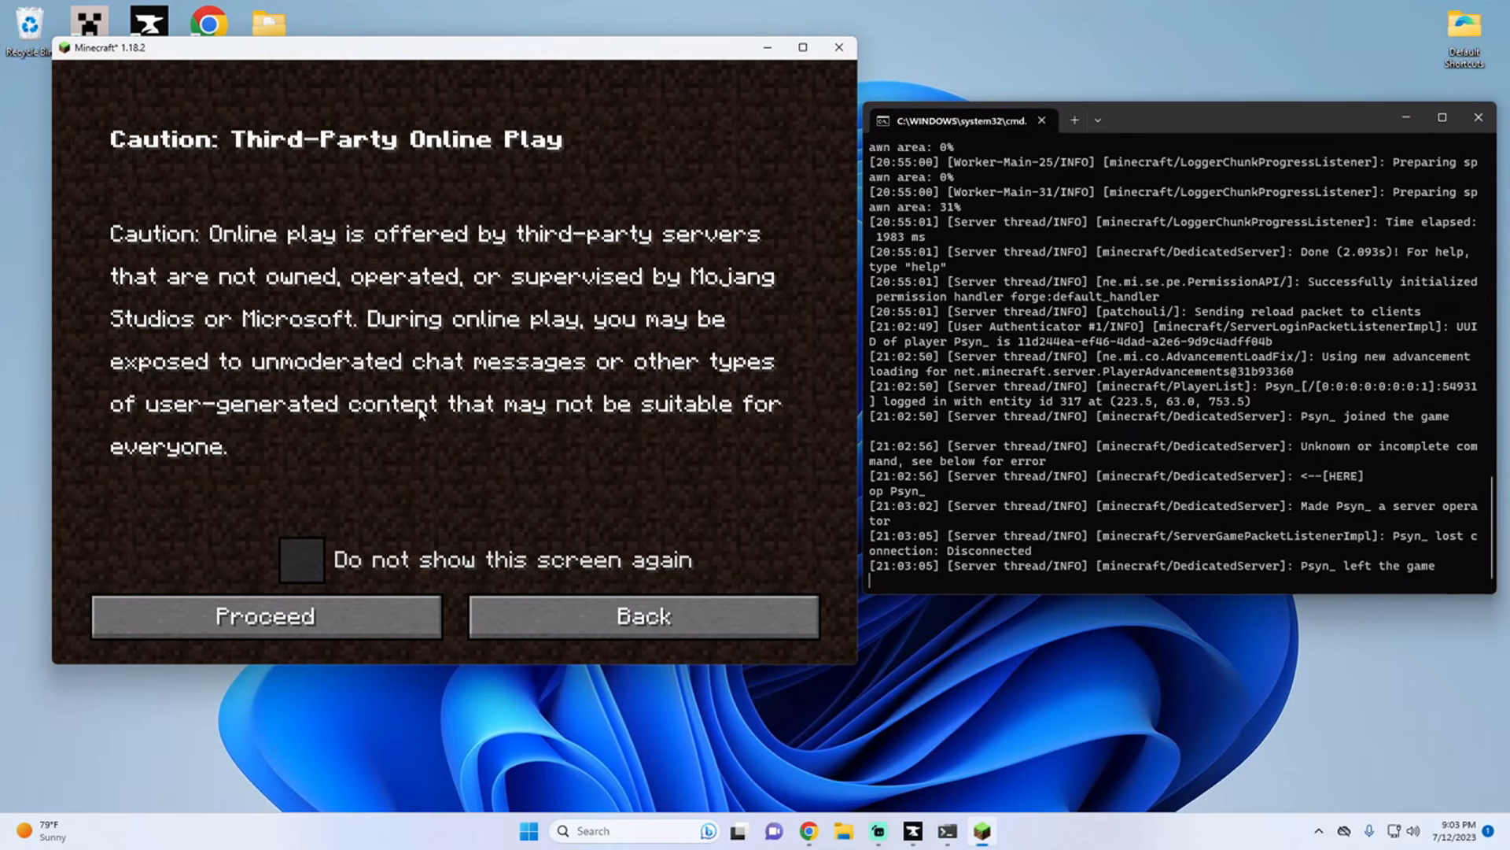
left_click(347, 618)
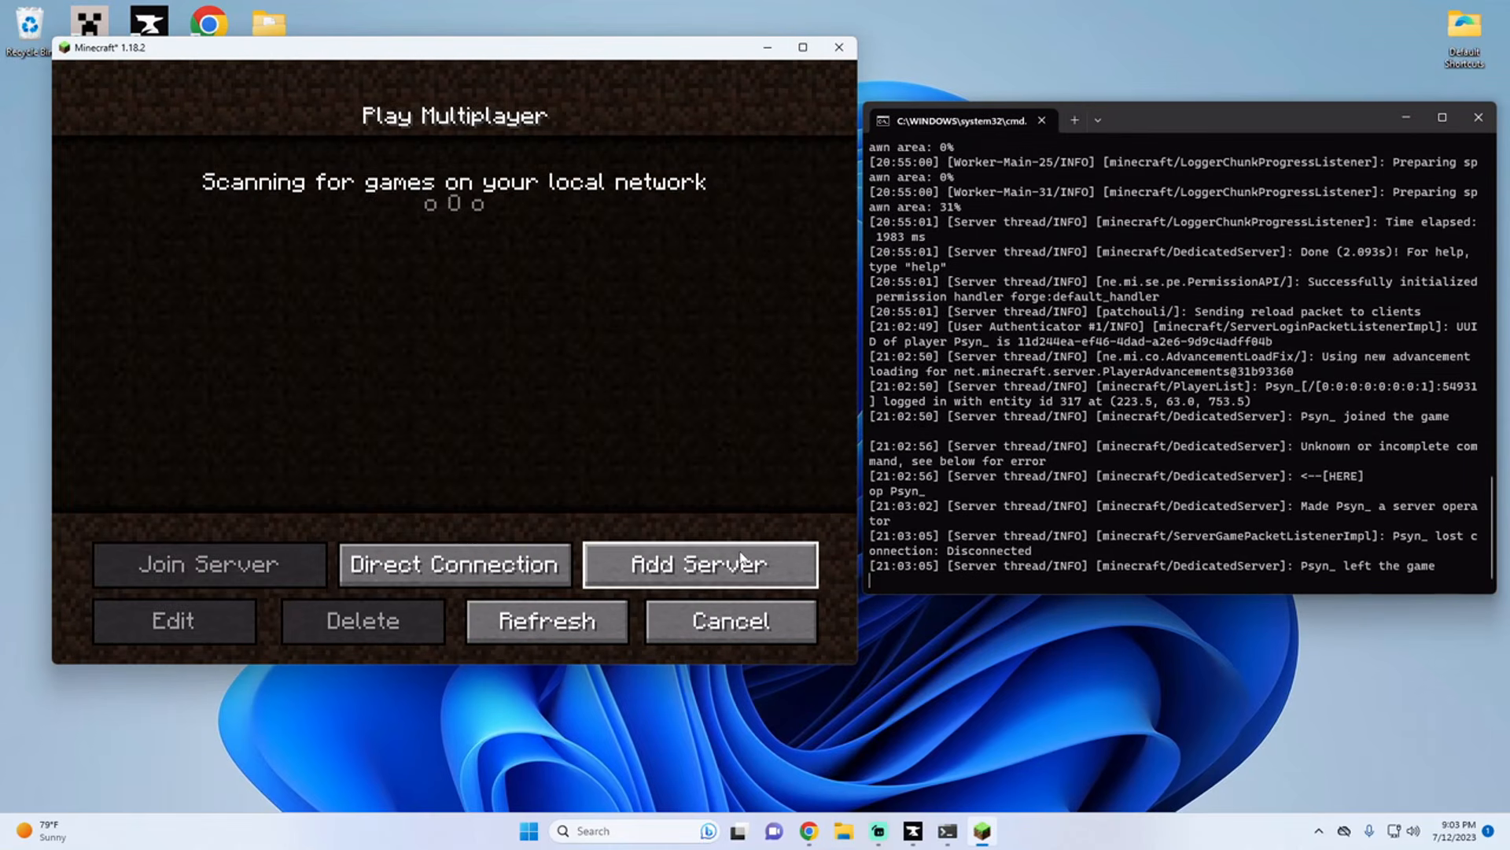
left_click(685, 661)
left_click(507, 329)
type("Localhost")
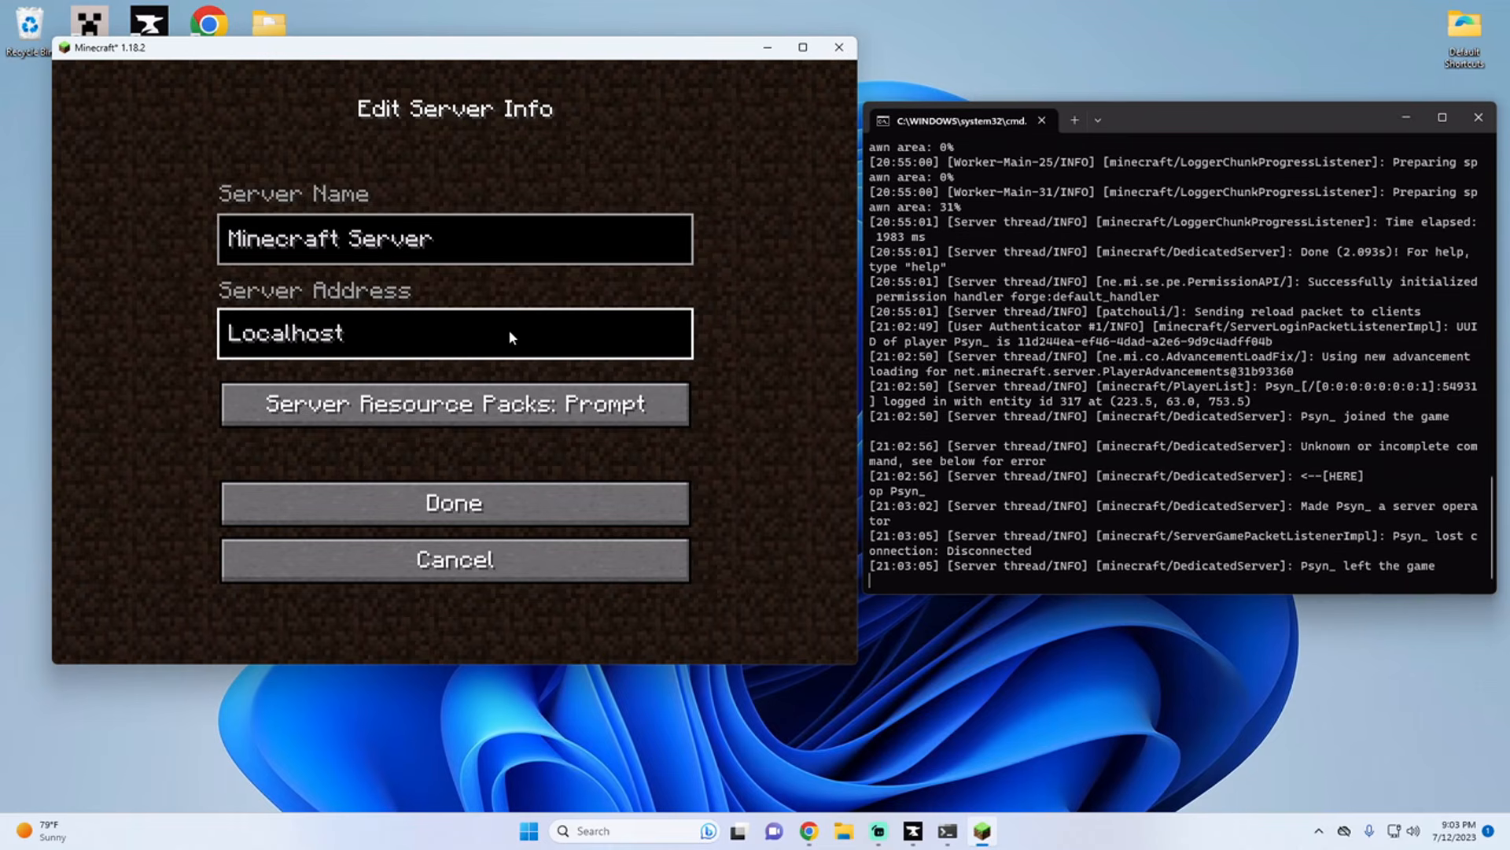
left_click(417, 500)
mouse_move(399, 164)
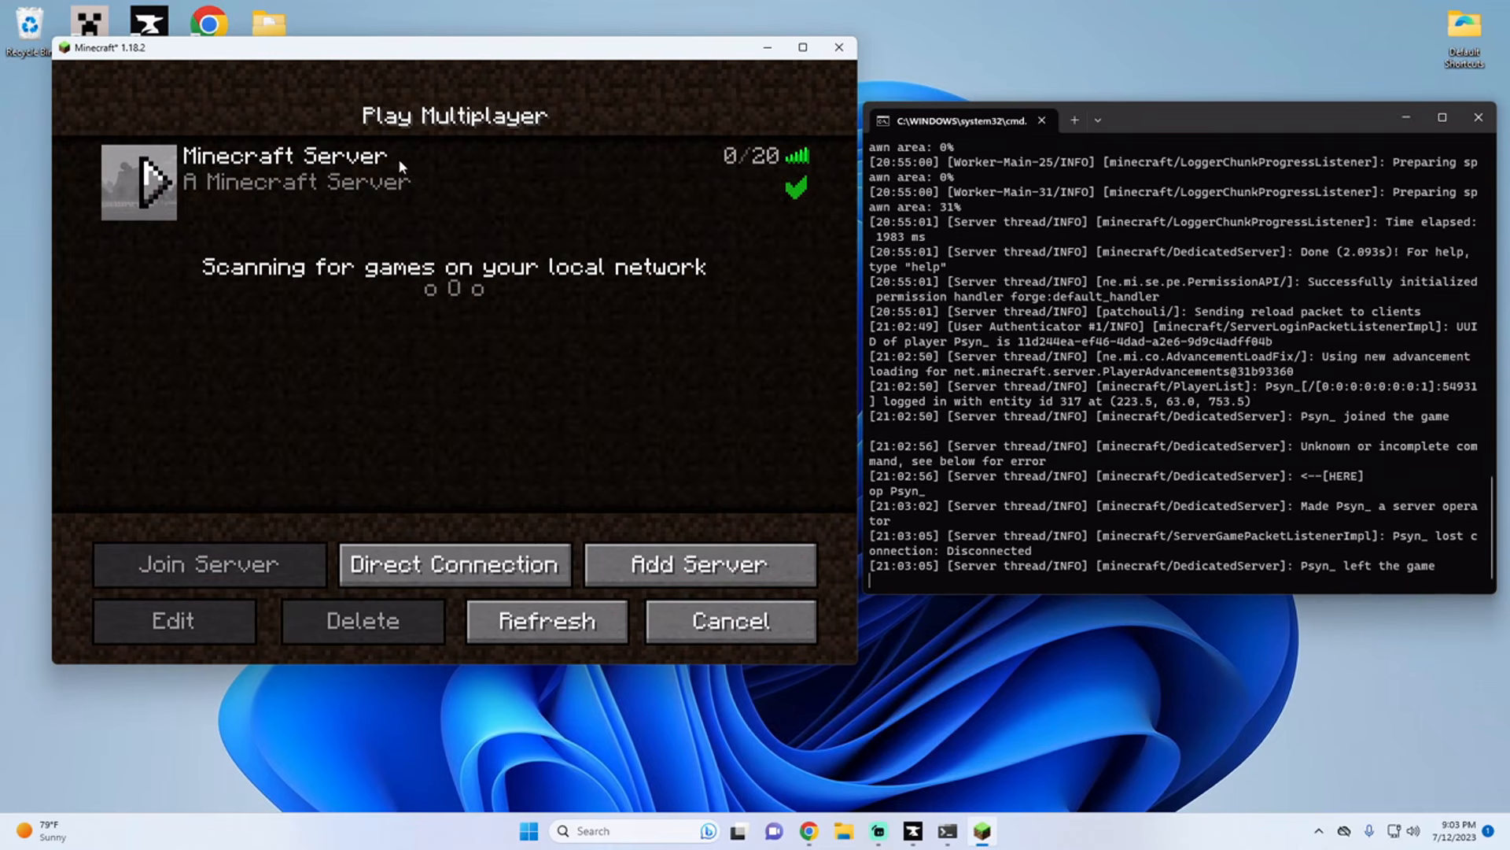
double_click(394, 196)
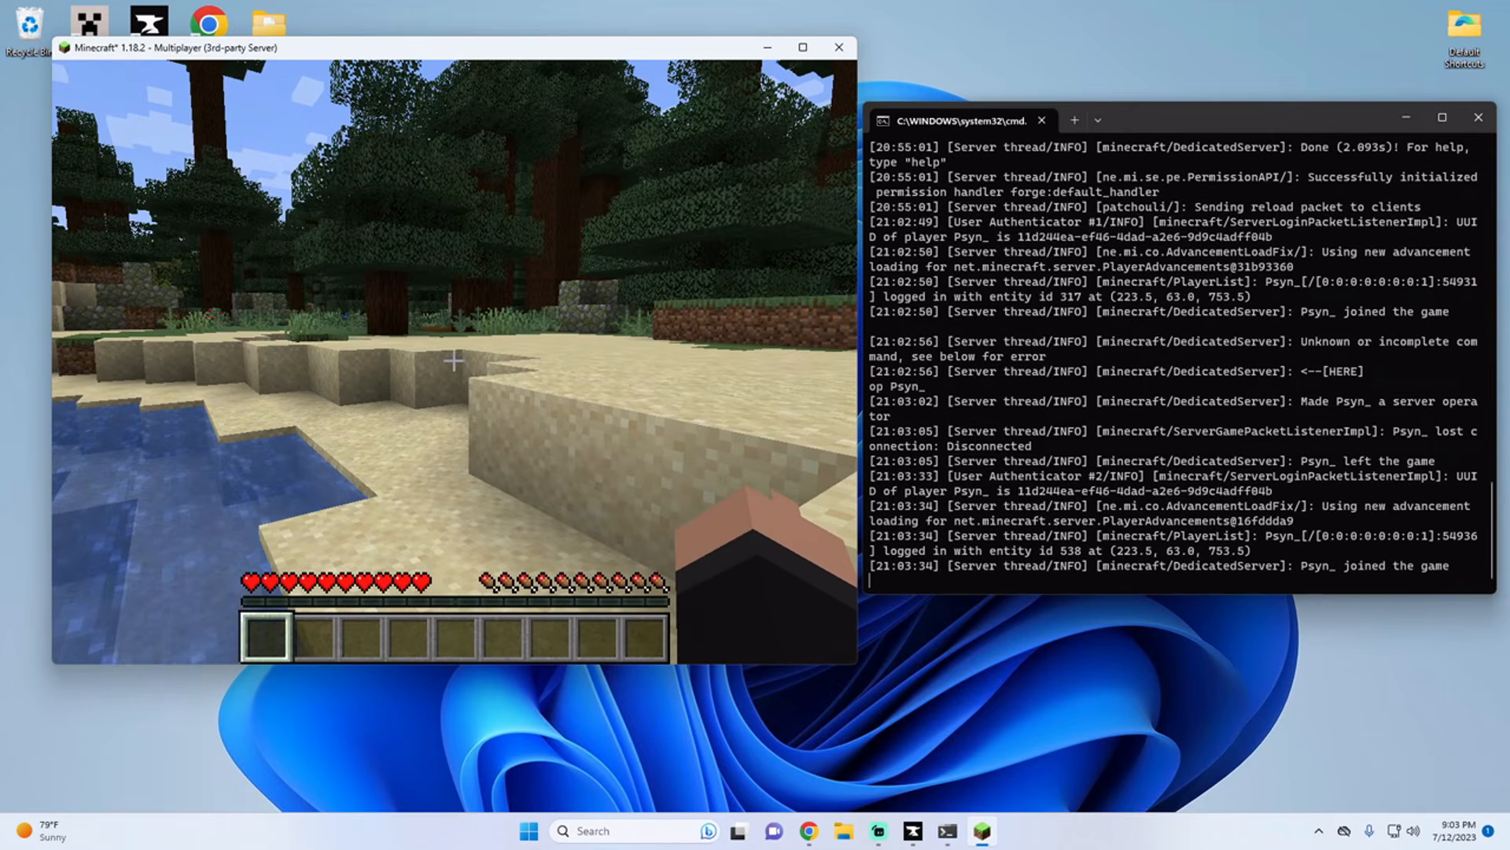
Step: Switch the player's own game mode to creative with the /gamemode command
type("ee/gamemode cre")
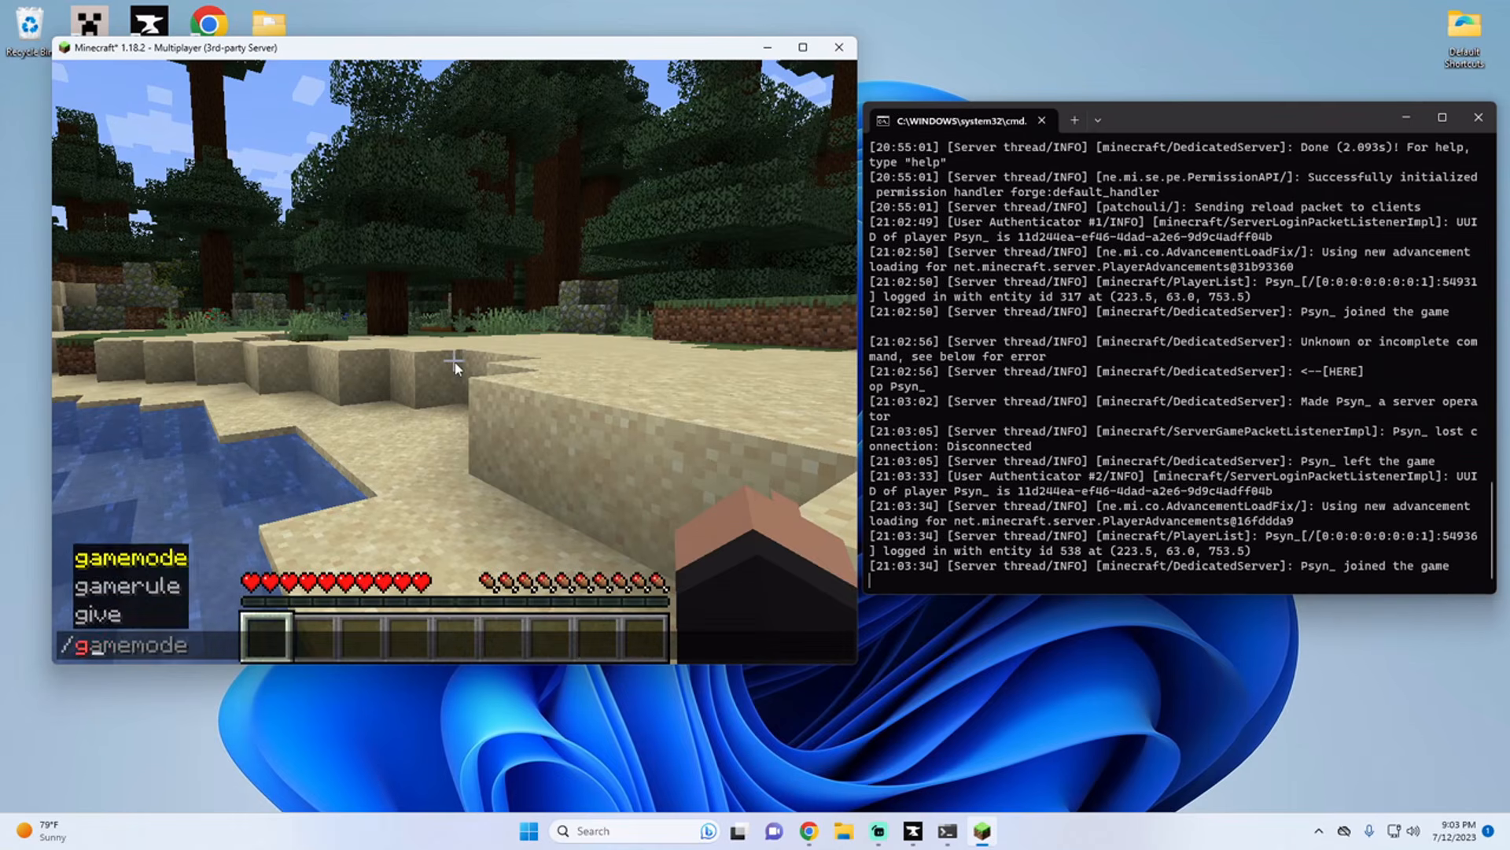
key("Tab")
key("Return")
Step: Check the Botania category on the second creative inventory page, then put a Crystal Chest from Iron Chests into the first hotbar slot
key("e")
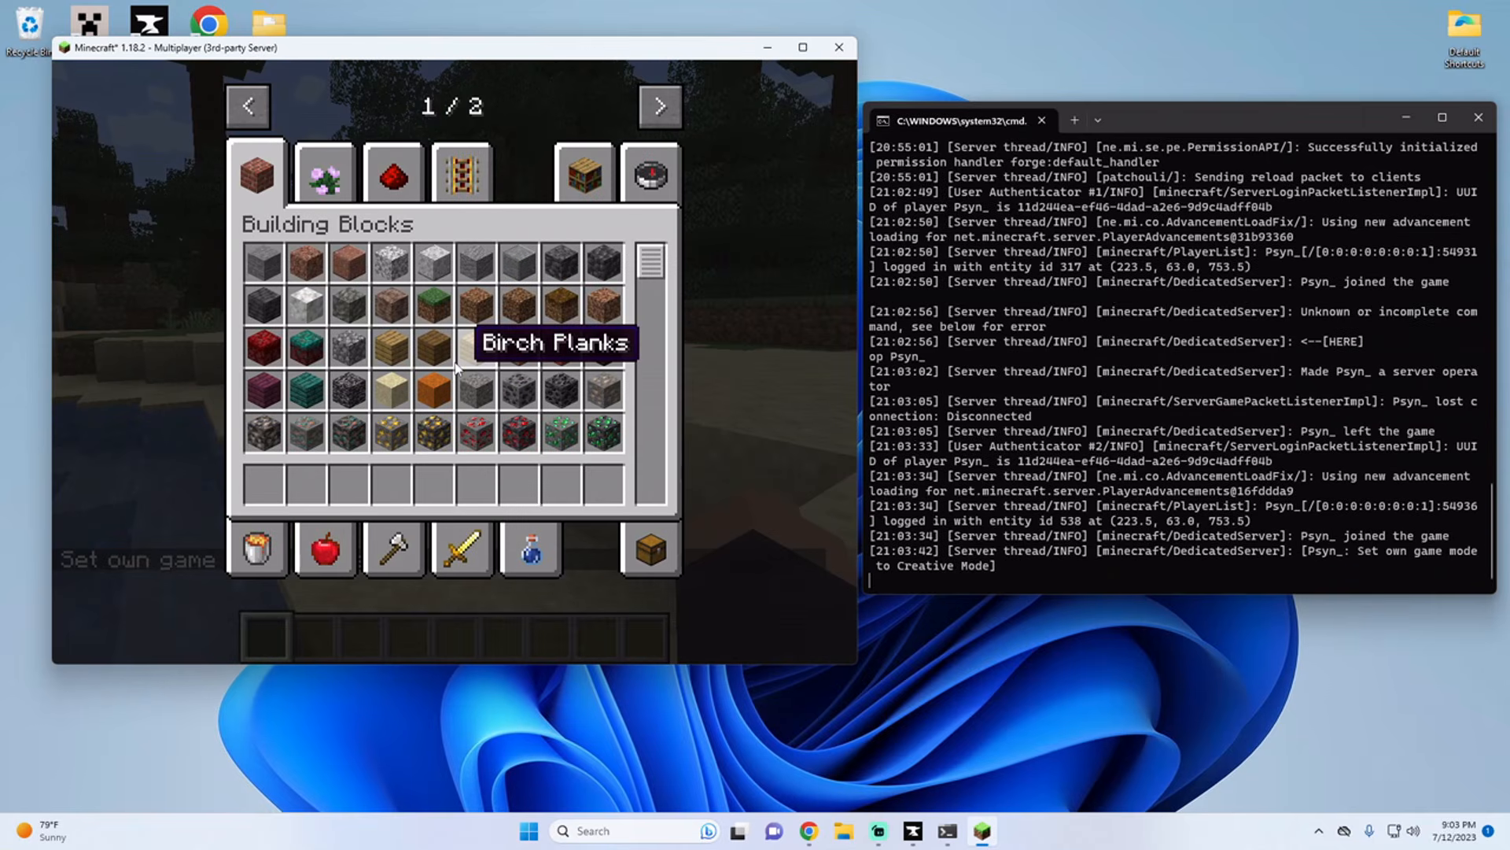
left_click(658, 107)
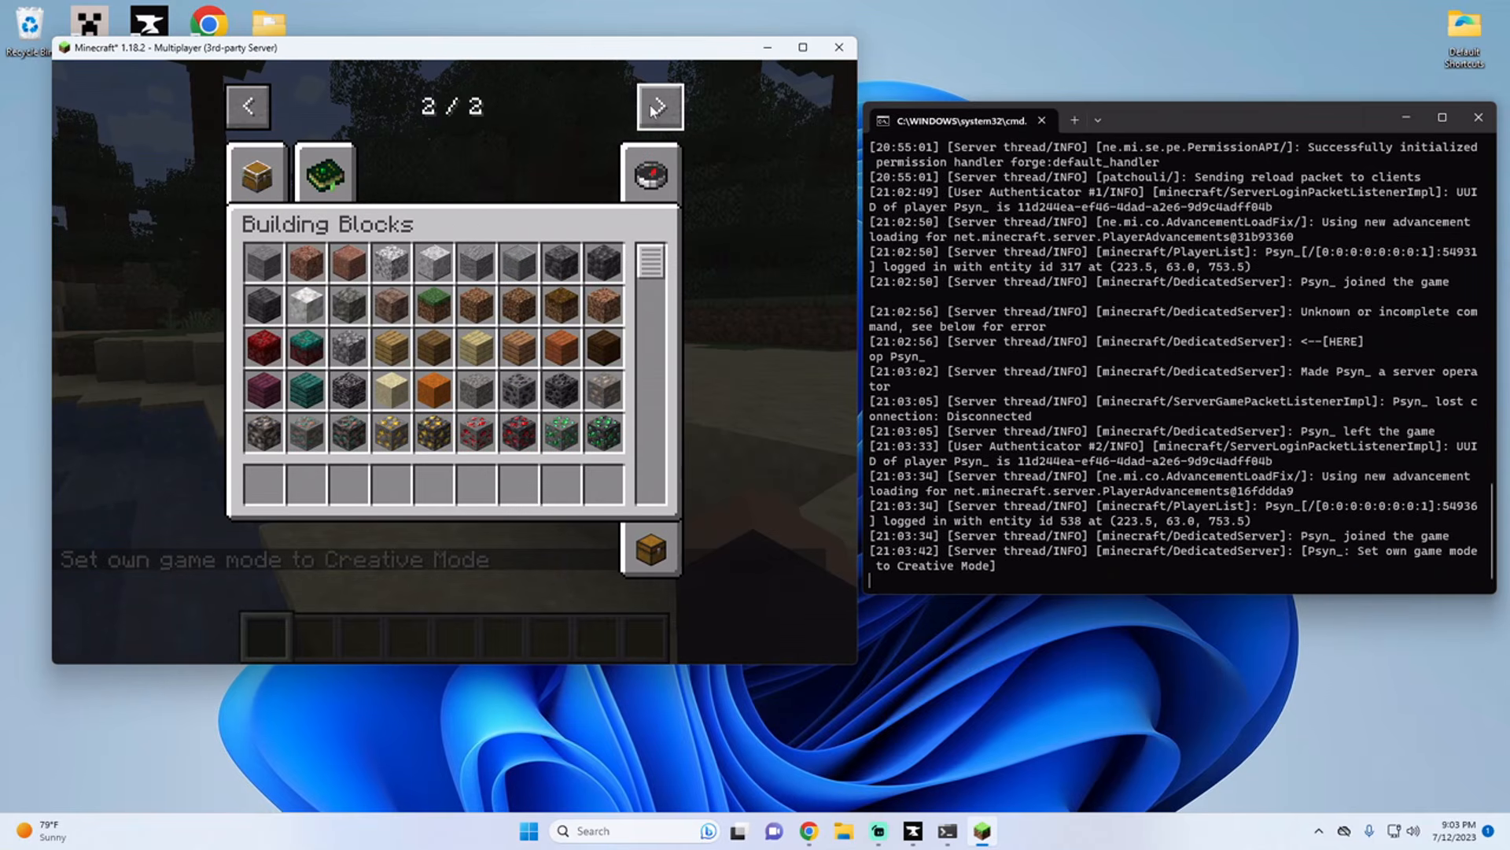
left_click(322, 192)
left_click(262, 182)
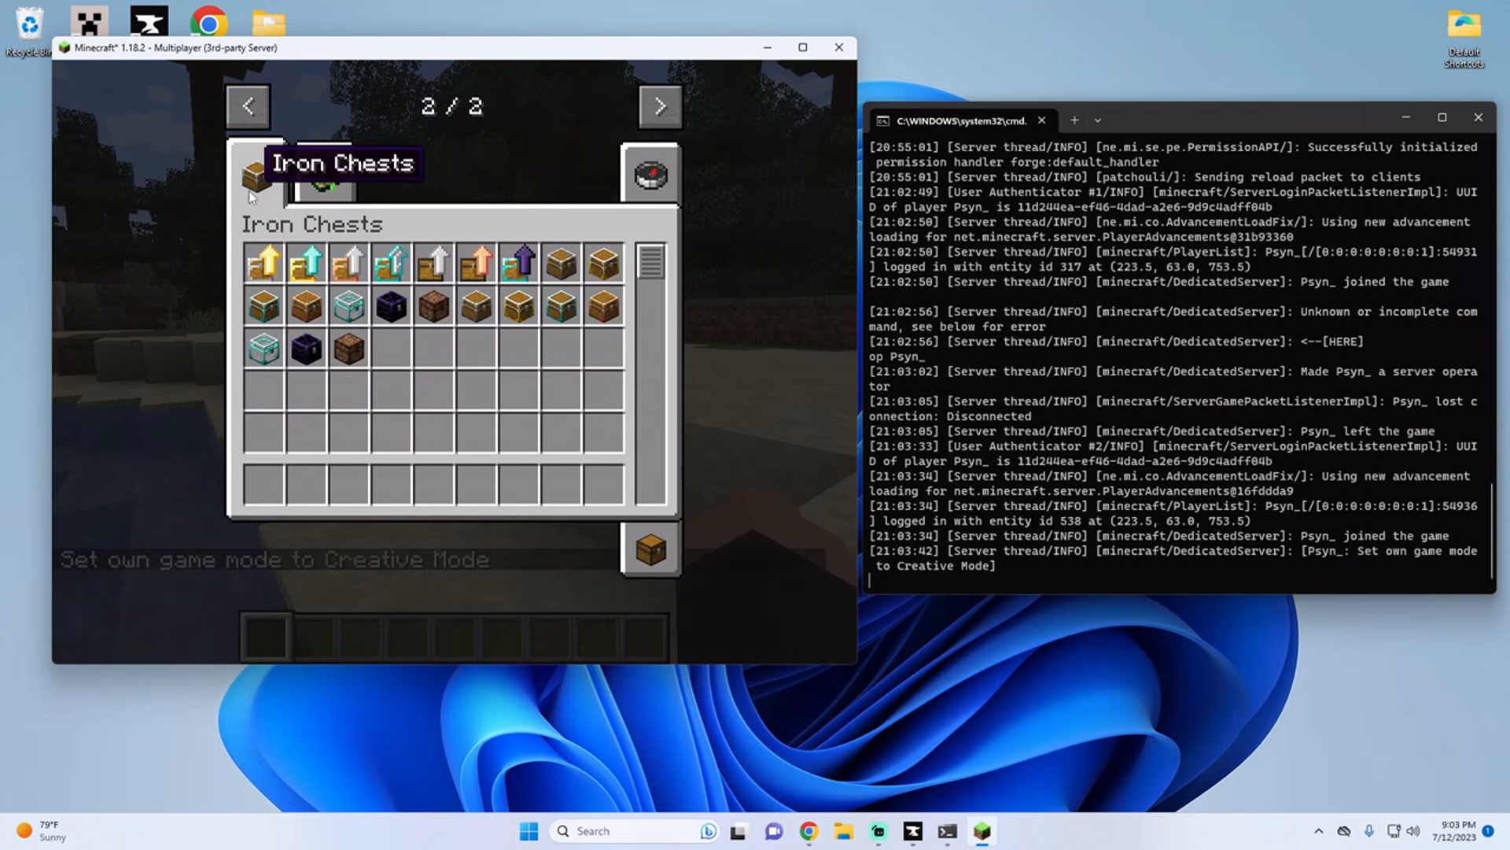
left_click(347, 310)
left_click(263, 483)
key("e")
Step: Place the Crystal Chest on the sand, open it to check its storage, and close it
right_click(455, 362)
right_click(455, 362)
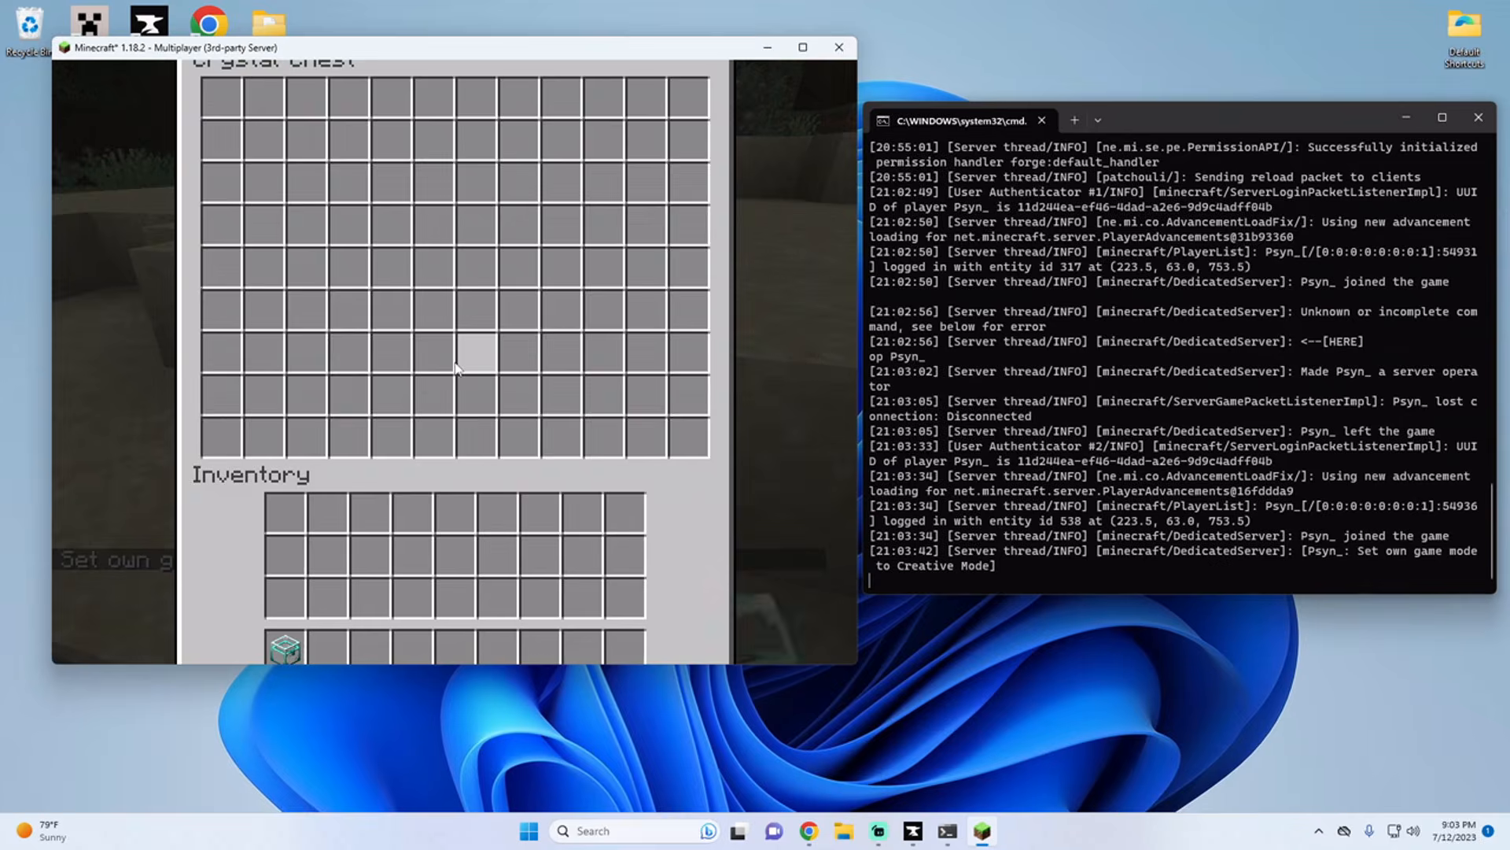
key("e")
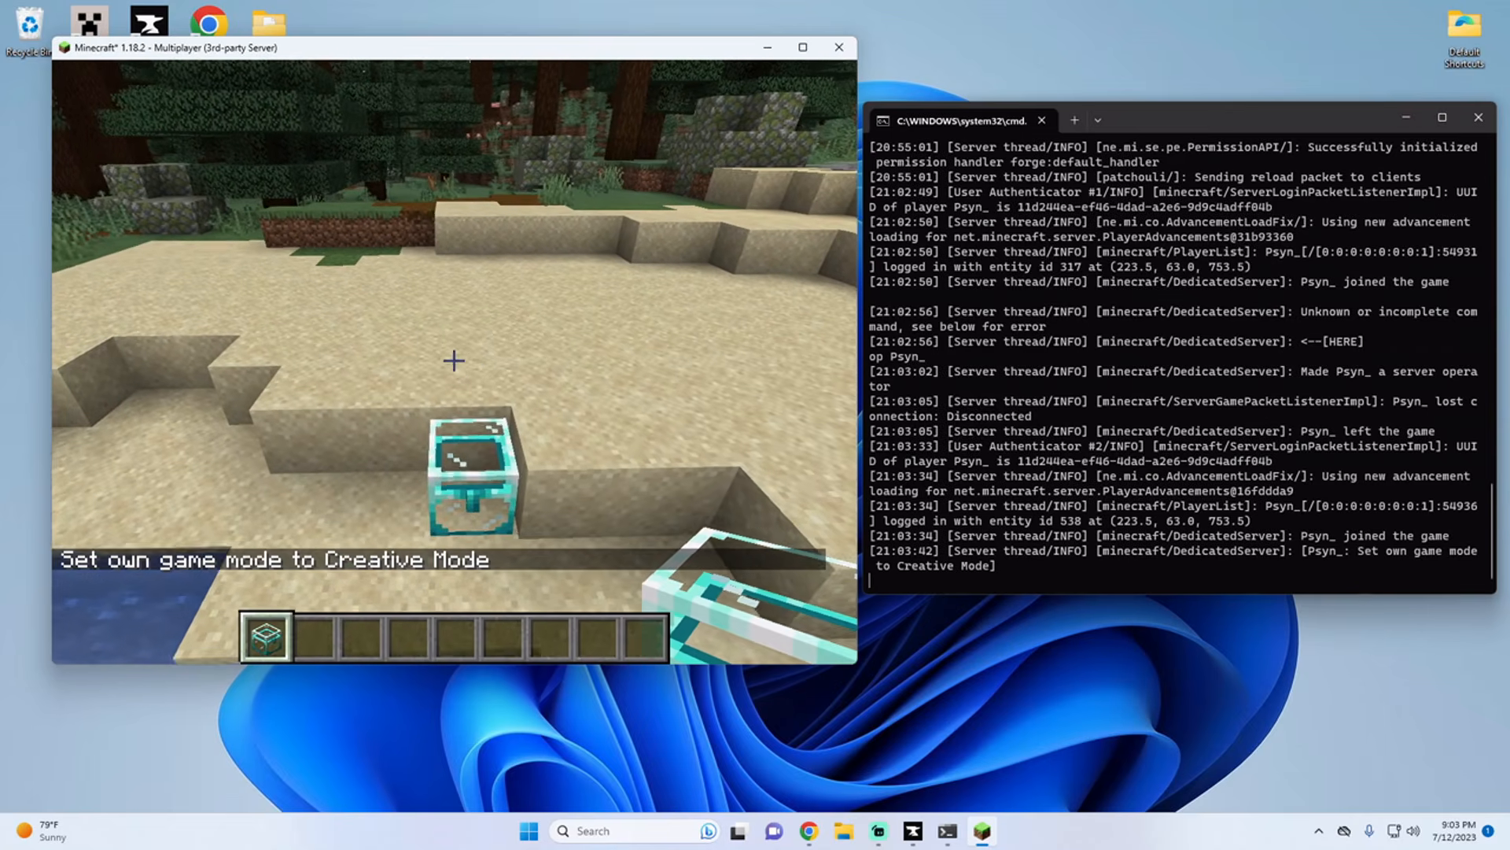
key("s")
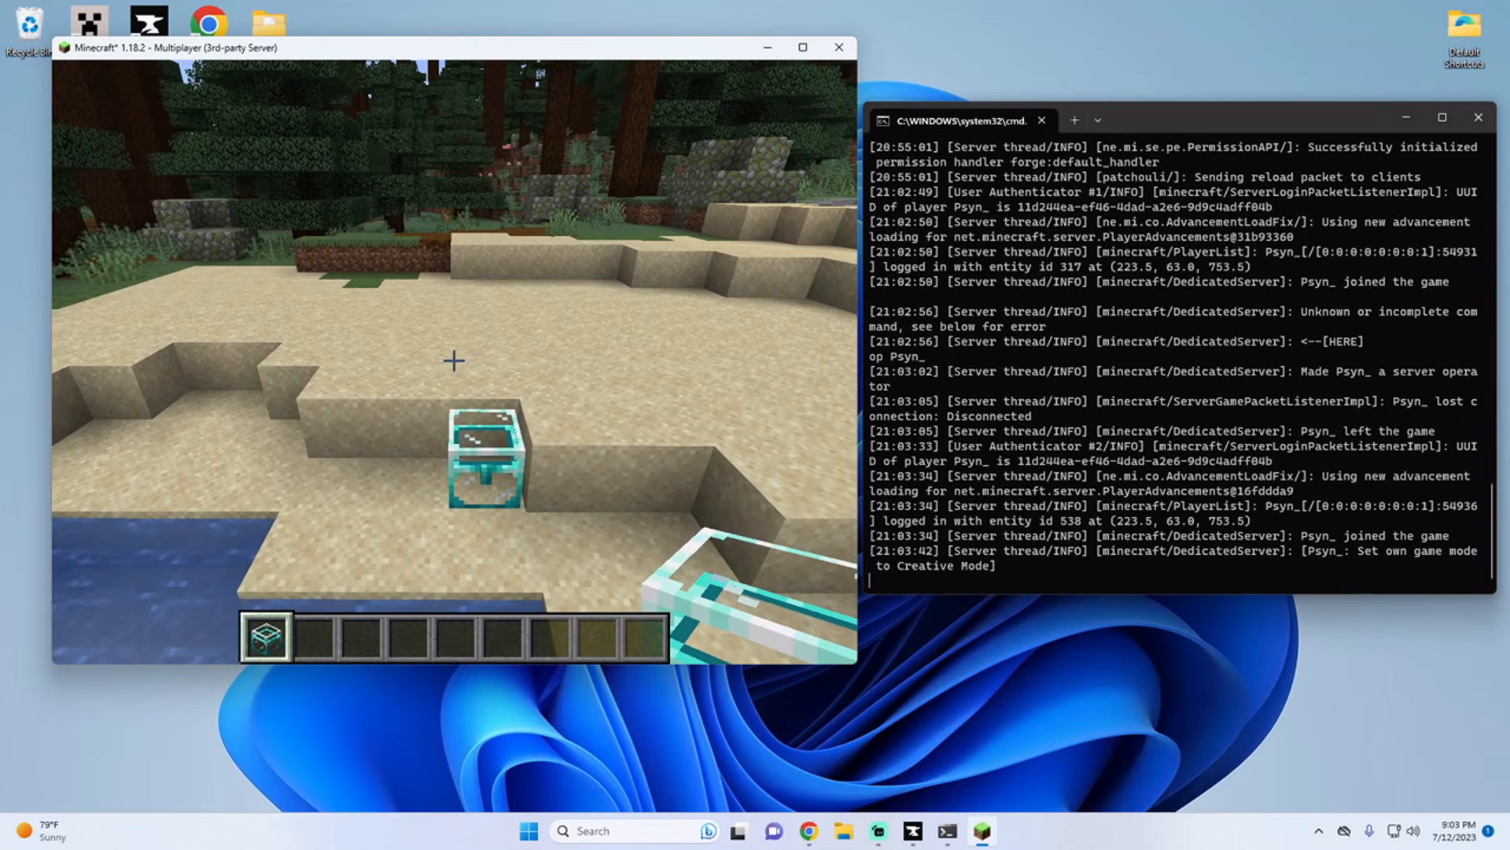
key("d")
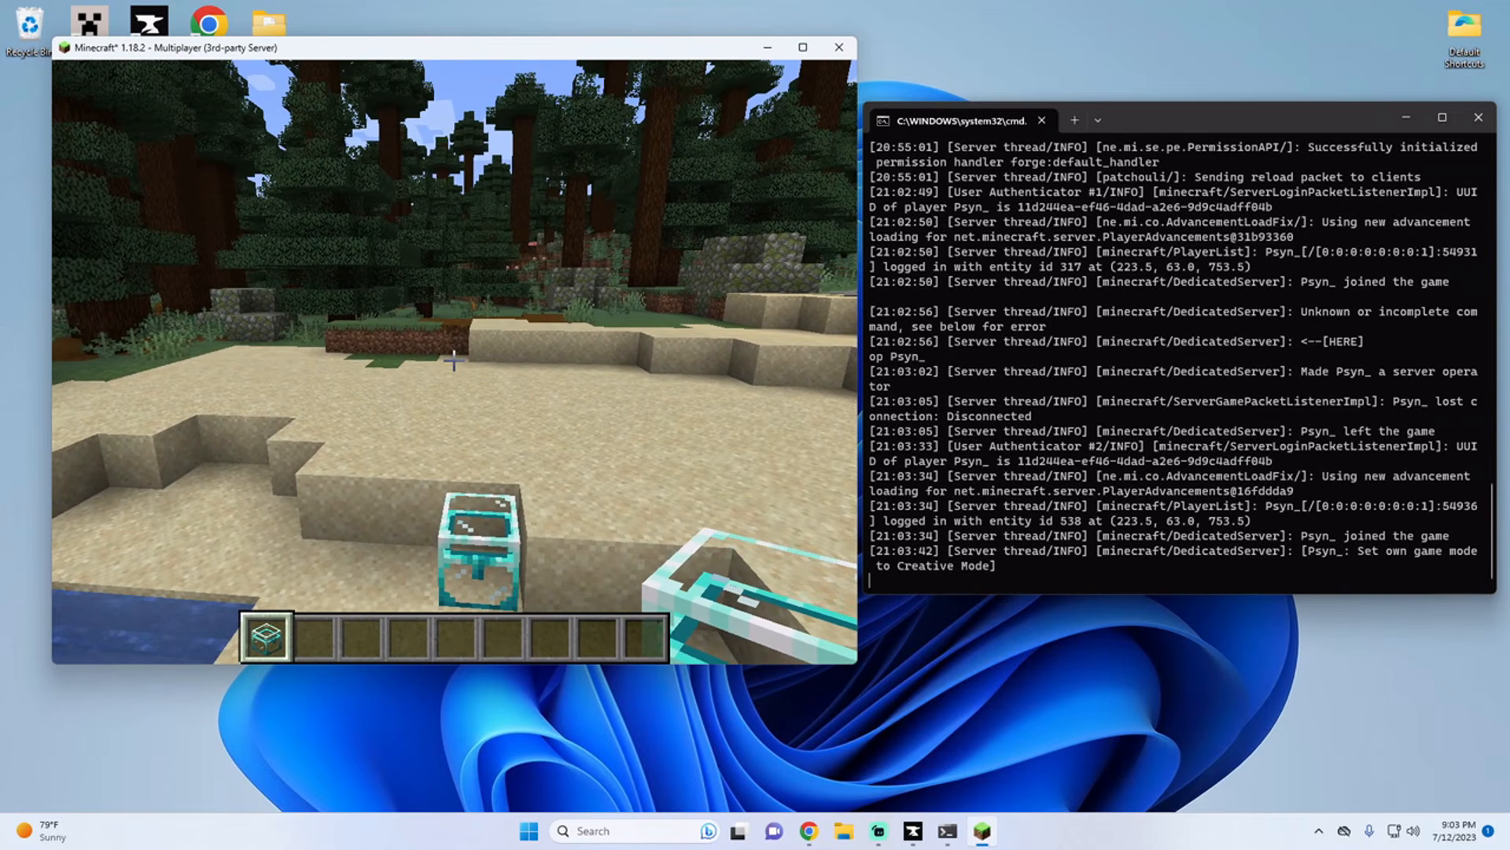
key("s")
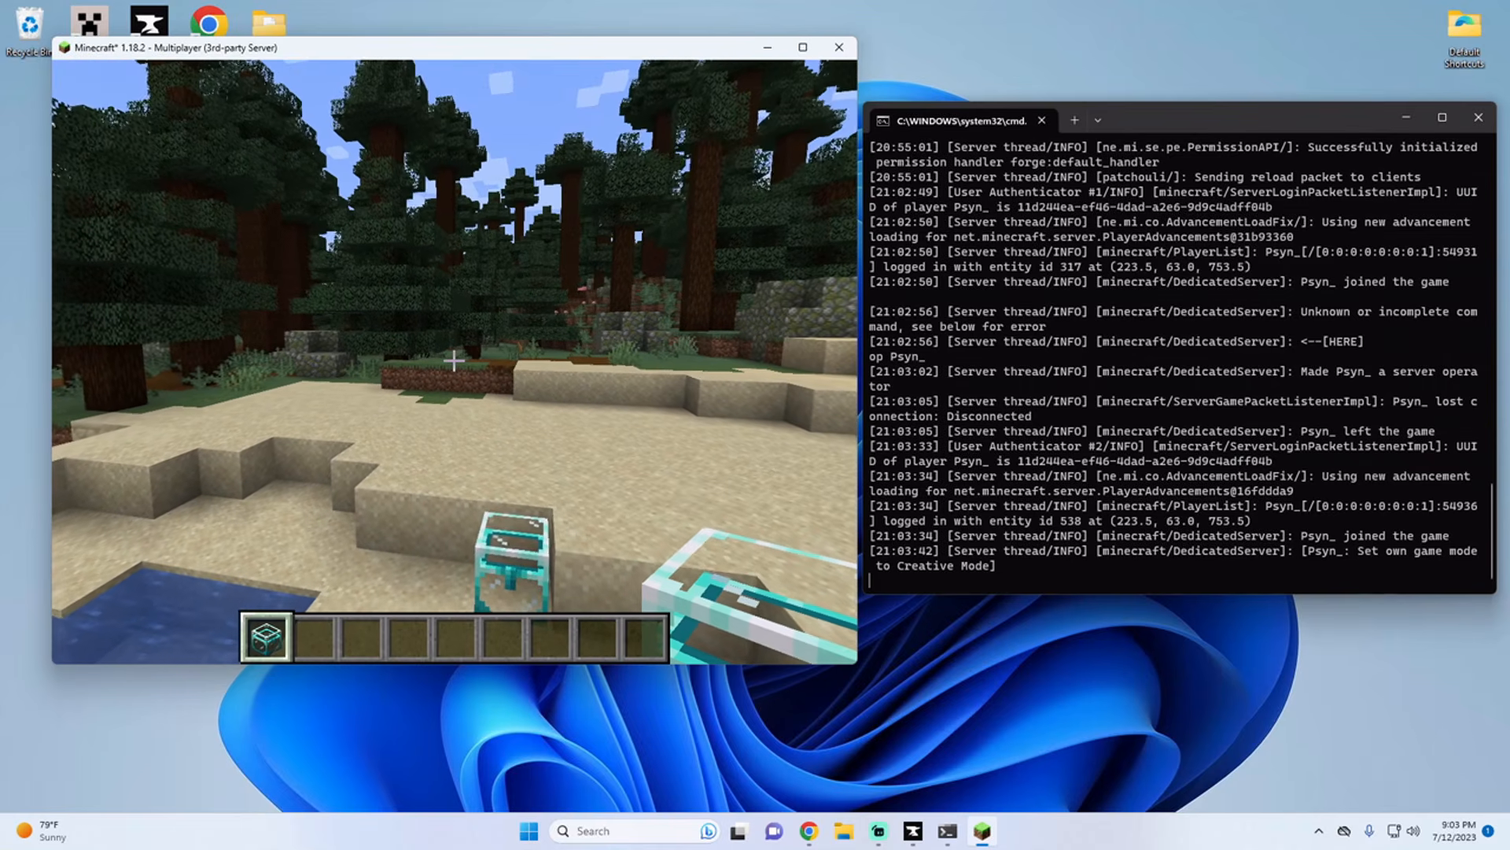